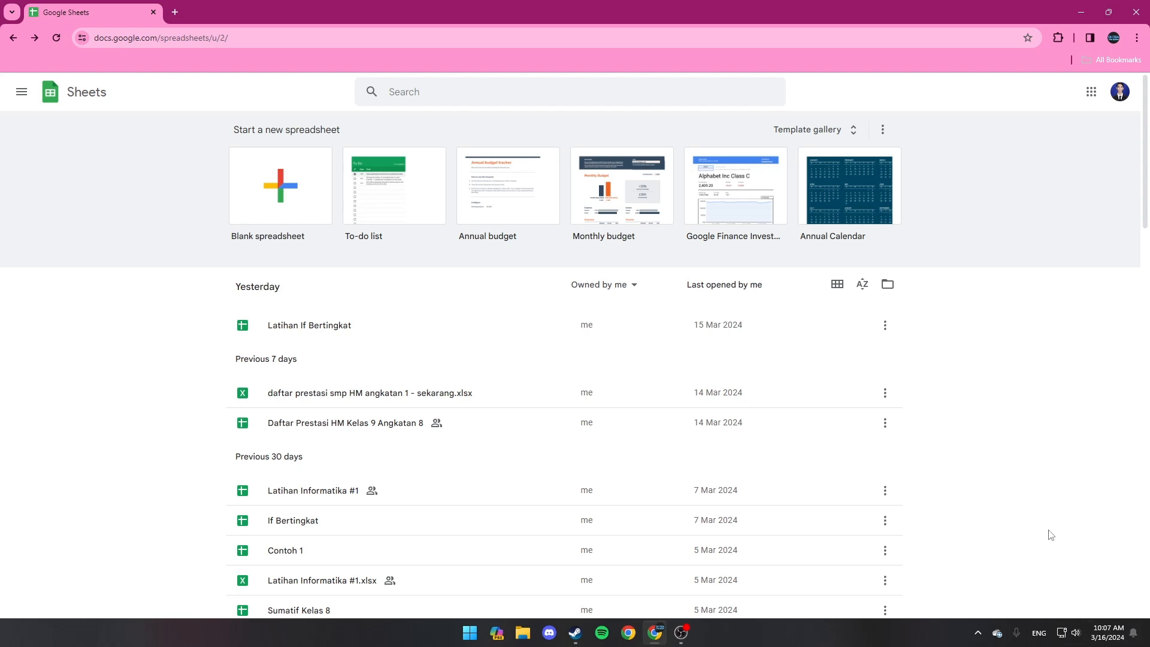
Create a blank spreadsheet and name it "Latihan"
{"action": "left_click", "coordinate": [290, 211]}
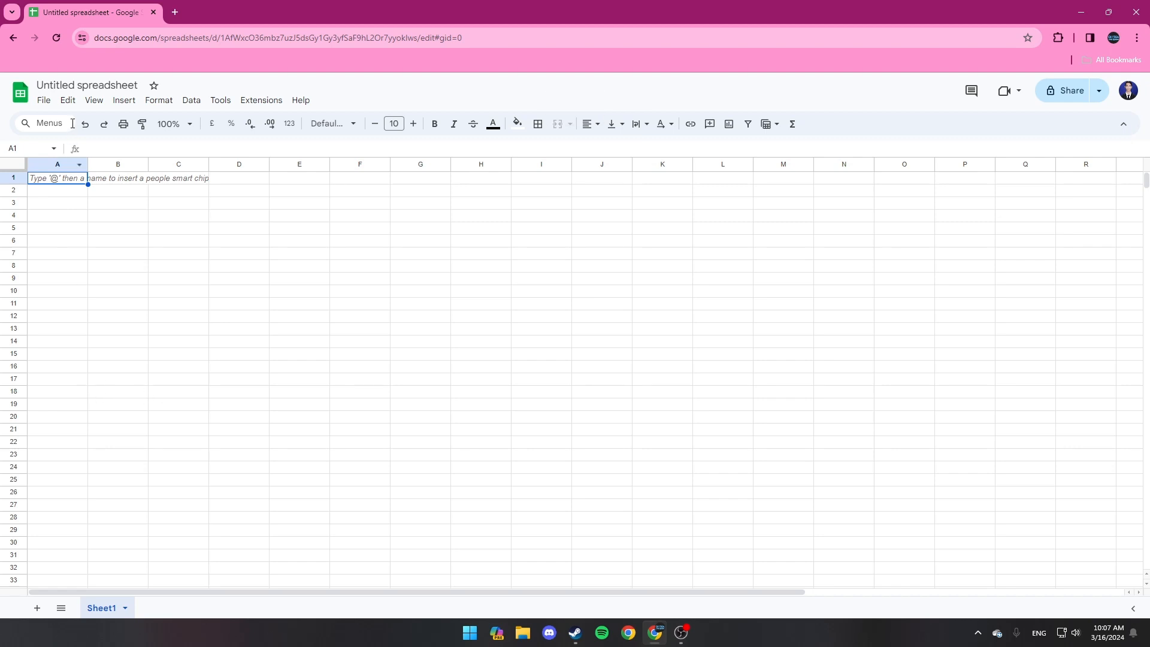
{"action": "left_click", "coordinate": [87, 86]}
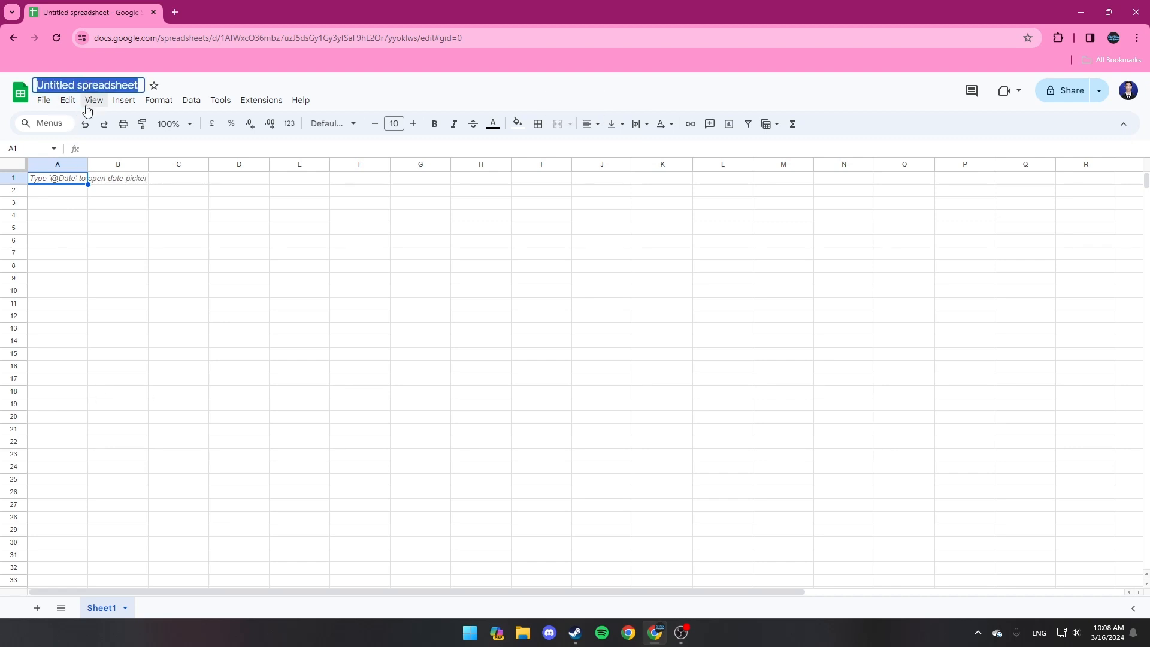
{"action": "type", "text": "Latihan"}
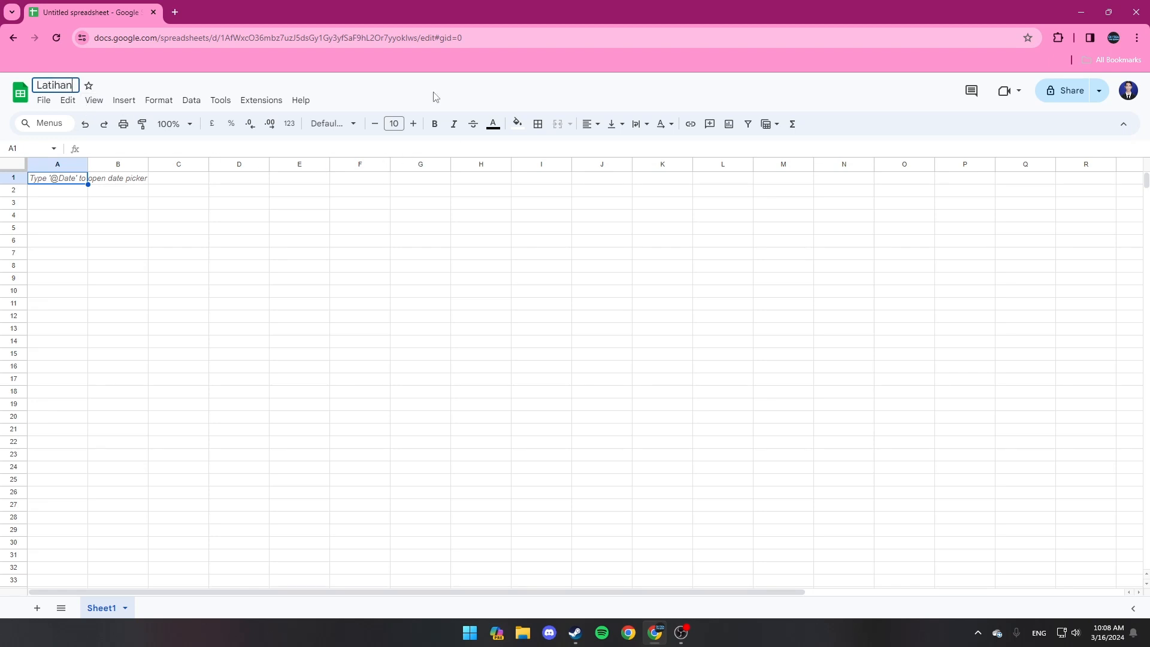
{"action": "left_click", "coordinate": [436, 97]}
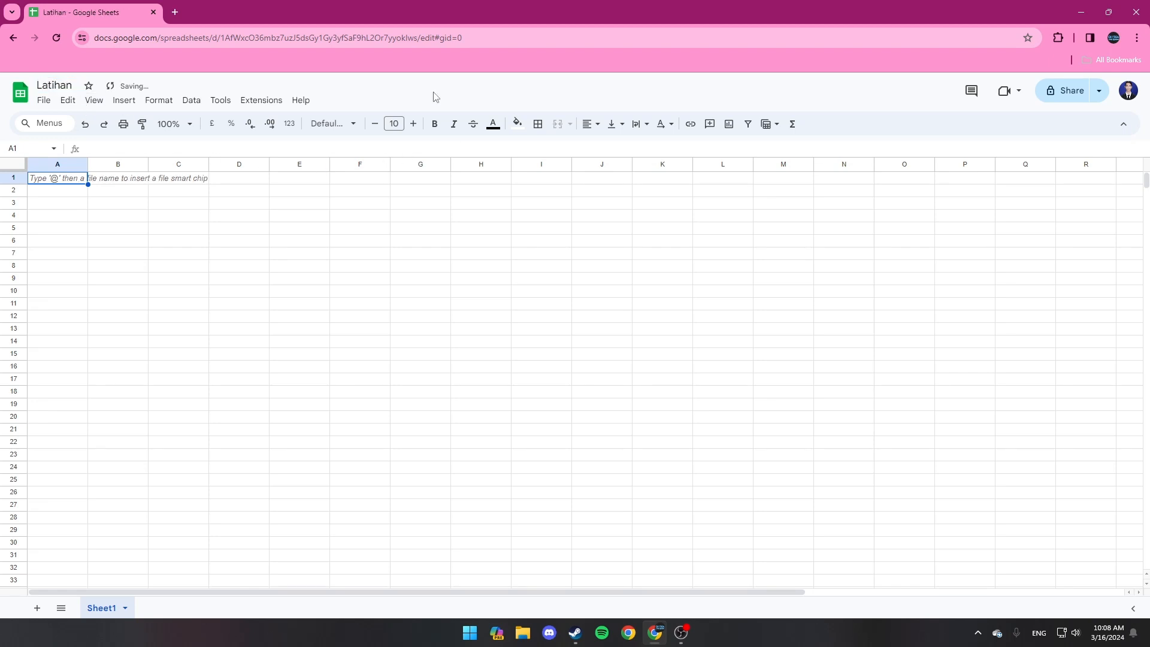
Rename the spreadsheet as "Percobaan"
{"action": "left_click", "coordinate": [58, 84]}
{"action": "type", "text": "Percobaan"}
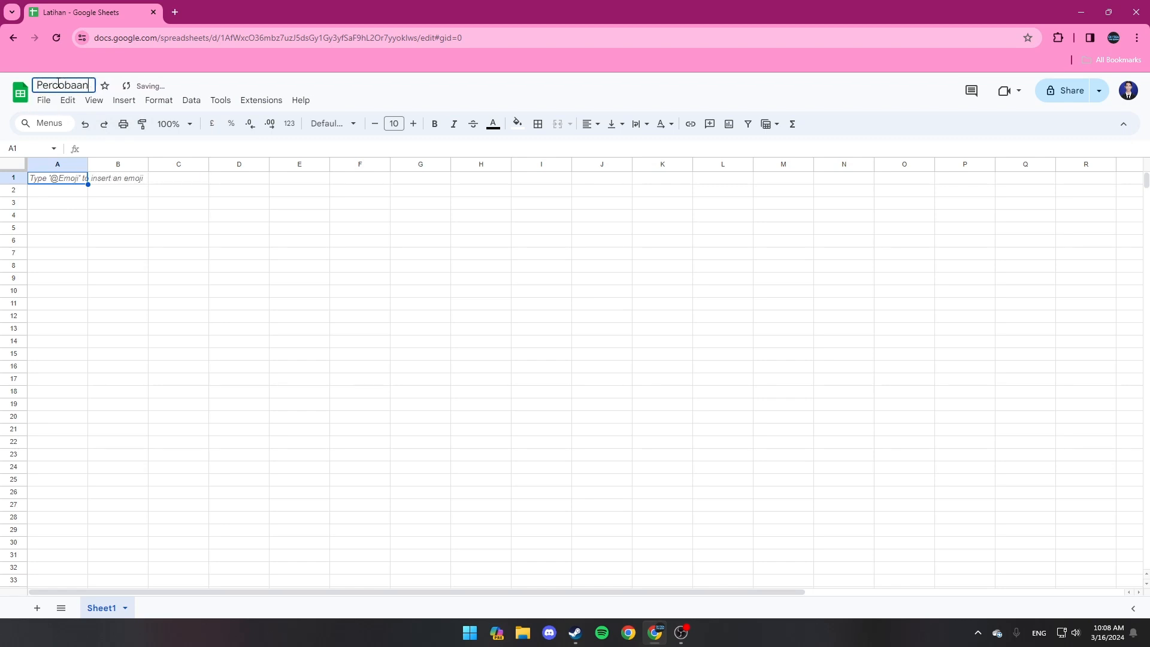
{"action": "left_click", "coordinate": [368, 90]}
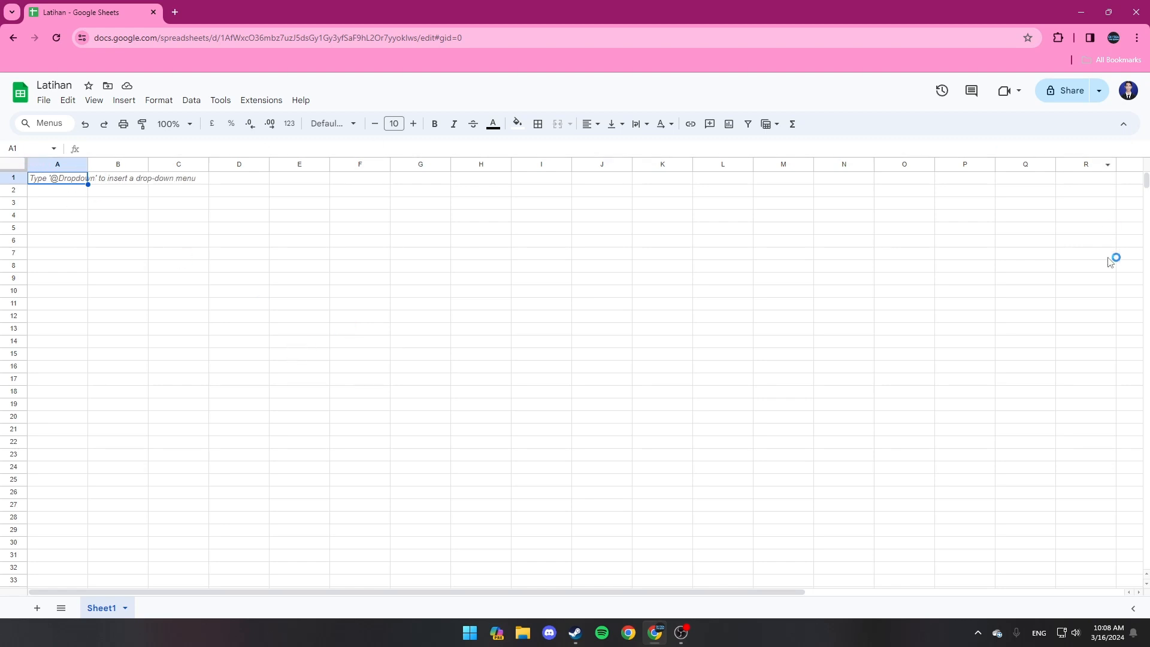
{"action": "left_click", "coordinate": [73, 206]}
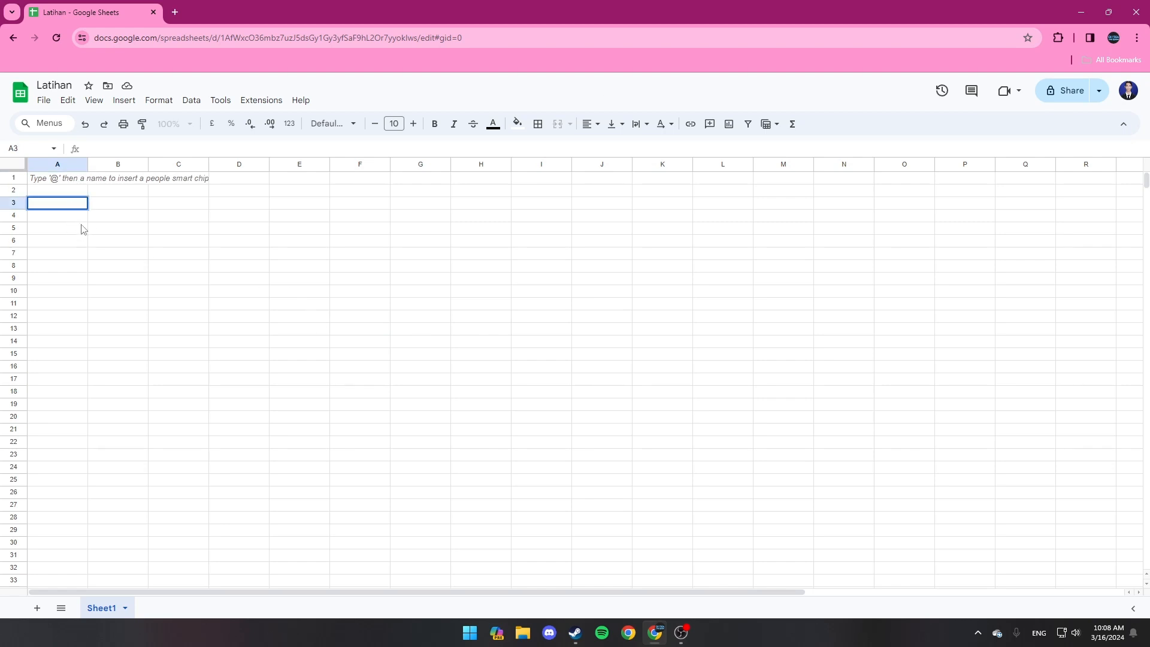
{"action": "left_click", "coordinate": [78, 218]}
{"action": "left_click", "coordinate": [76, 205]}
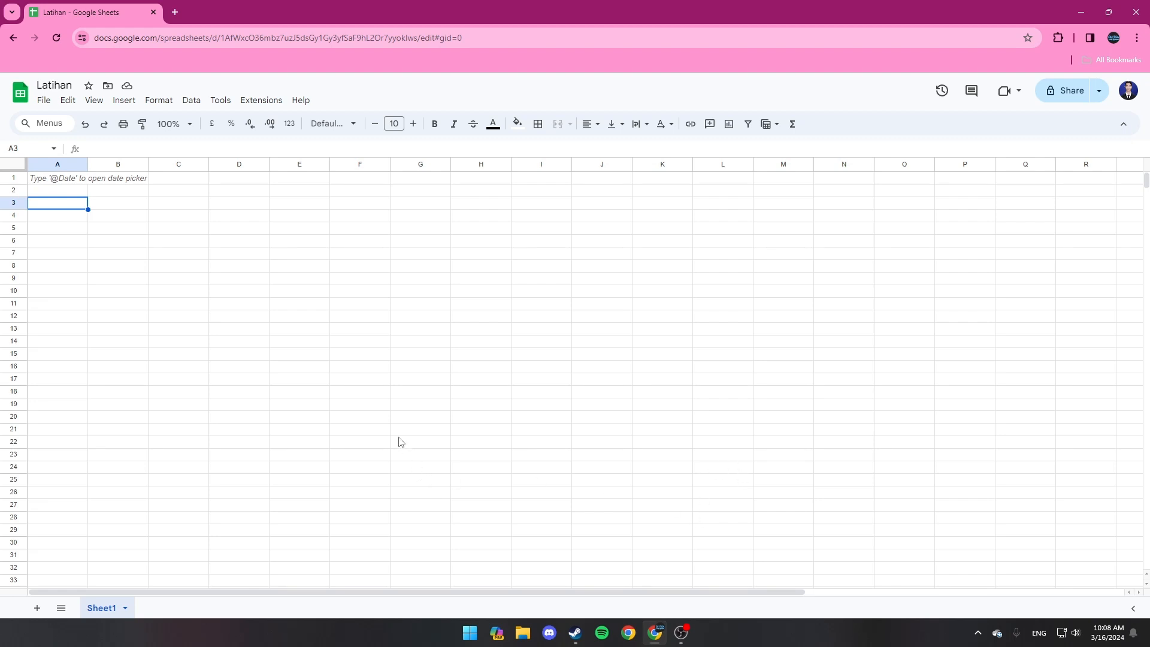
{"action": "left_click", "coordinate": [96, 227]}
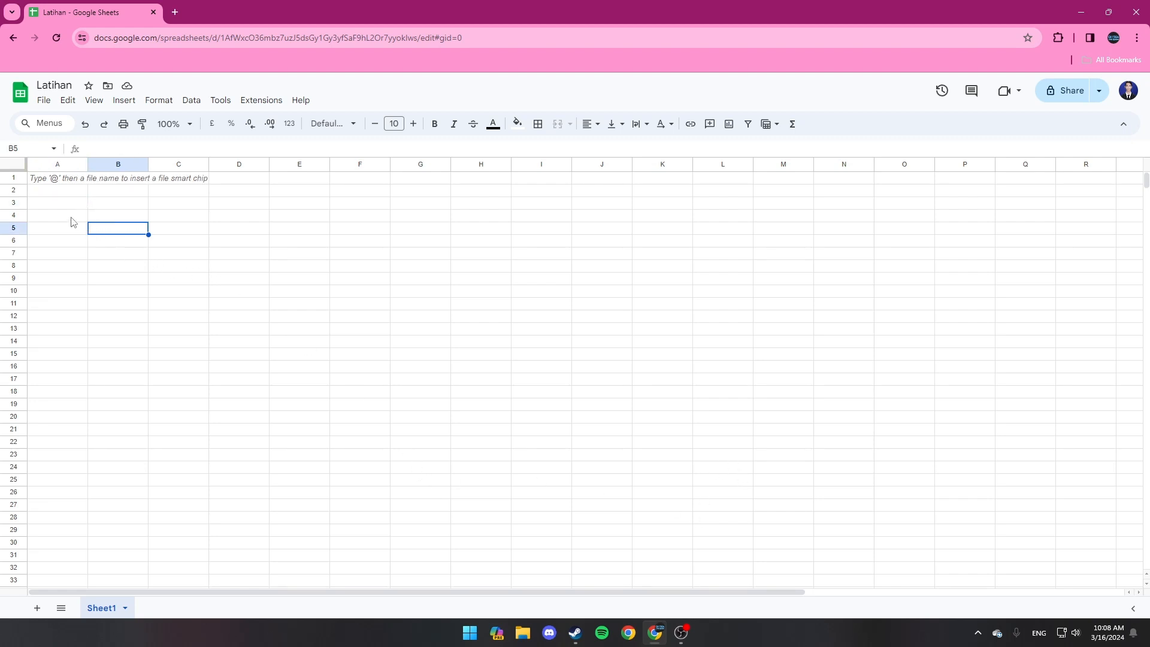
{"action": "left_click", "coordinate": [71, 216]}
{"action": "left_click", "coordinate": [69, 200]}
{"action": "left_click", "coordinate": [93, 227]}
Enlarge the sheet's zoom level to 150%
{"action": "left_click", "coordinate": [184, 123]}
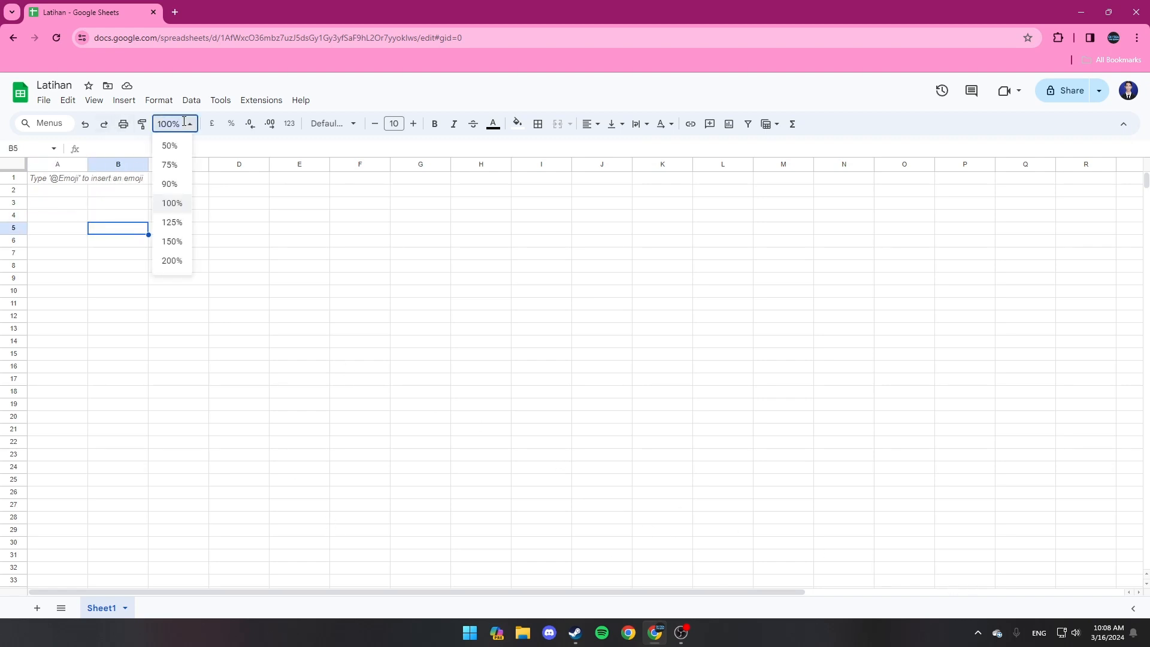
{"action": "left_click", "coordinate": [172, 223]}
{"action": "left_click", "coordinate": [182, 123]}
{"action": "left_click", "coordinate": [174, 245]}
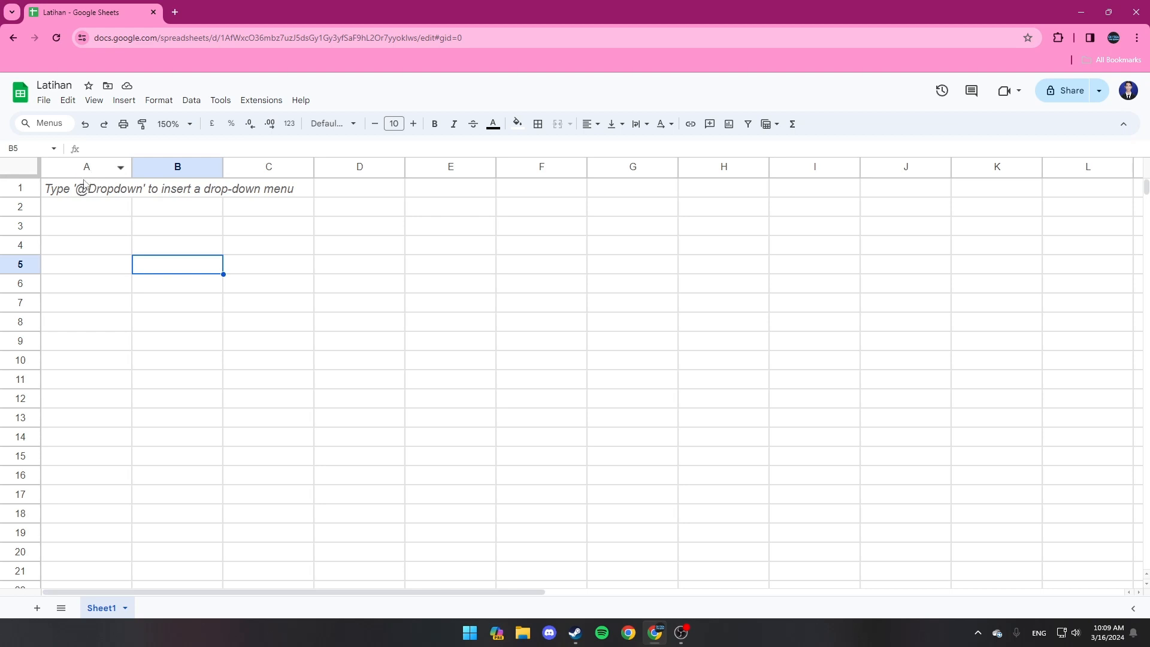
Highlight the entire columns A through G one after another to examine how columns are laid out
{"action": "left_click", "coordinate": [88, 174]}
{"action": "left_click", "coordinate": [165, 175]}
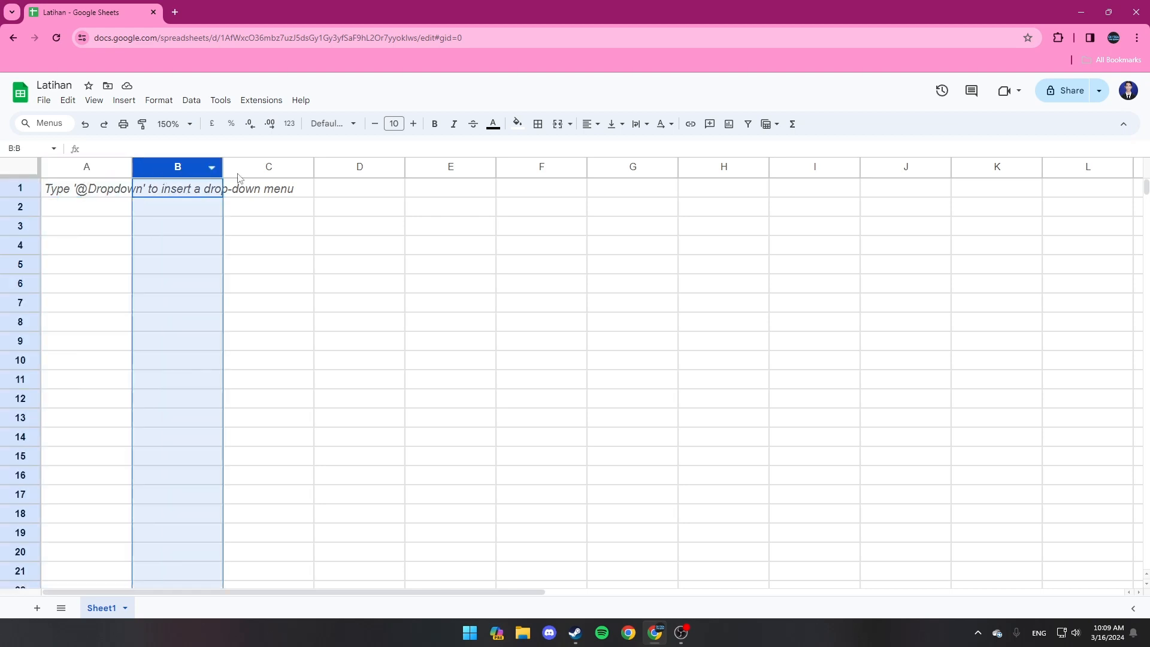
{"action": "left_click", "coordinate": [267, 172]}
{"action": "left_click", "coordinate": [360, 171]}
{"action": "left_click", "coordinate": [437, 173]}
{"action": "left_click", "coordinate": [543, 171]}
{"action": "left_click", "coordinate": [634, 171]}
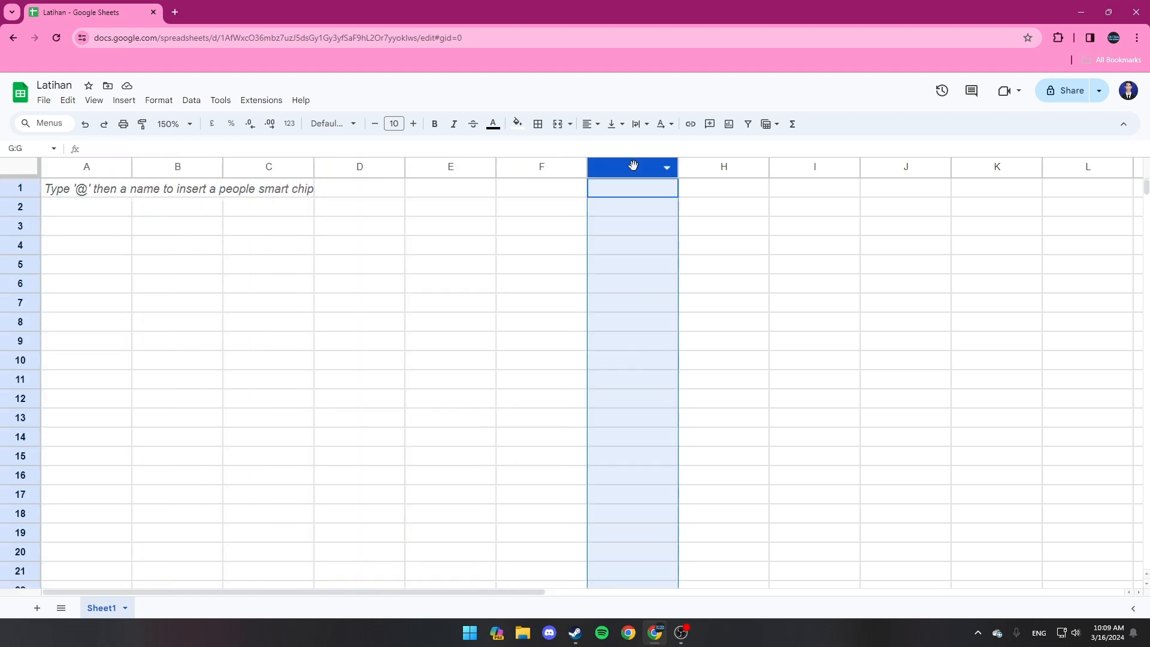
{"action": "left_click", "coordinate": [173, 268]}
Highlight the entire rows 1 through 6 one after another to examine how rows are laid out
{"action": "left_click", "coordinate": [19, 188]}
{"action": "left_click", "coordinate": [22, 209]}
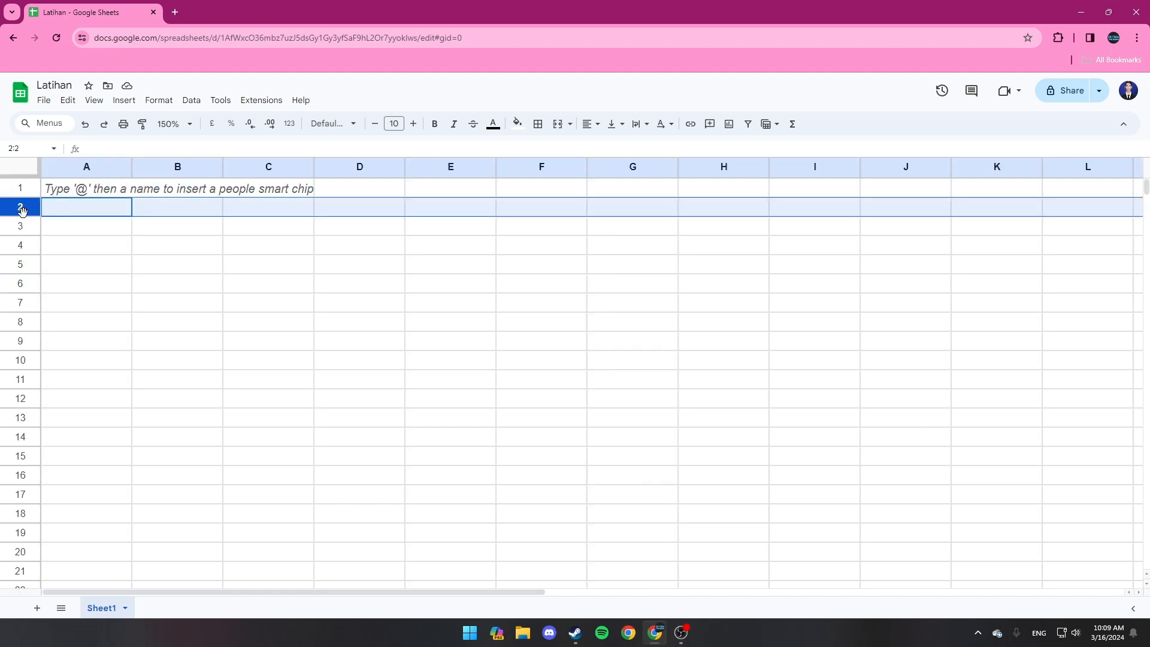
{"action": "left_click", "coordinate": [24, 232]}
{"action": "left_click", "coordinate": [24, 251]}
{"action": "left_click", "coordinate": [24, 267]}
{"action": "left_click", "coordinate": [21, 285]}
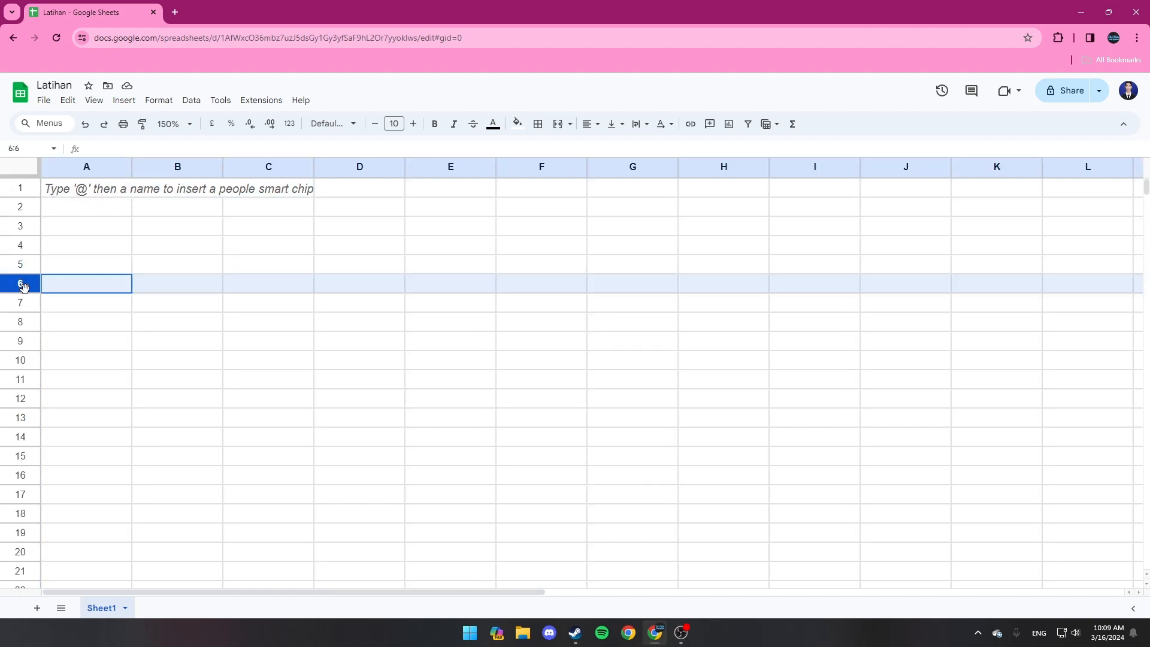
{"action": "left_click", "coordinate": [129, 328]}
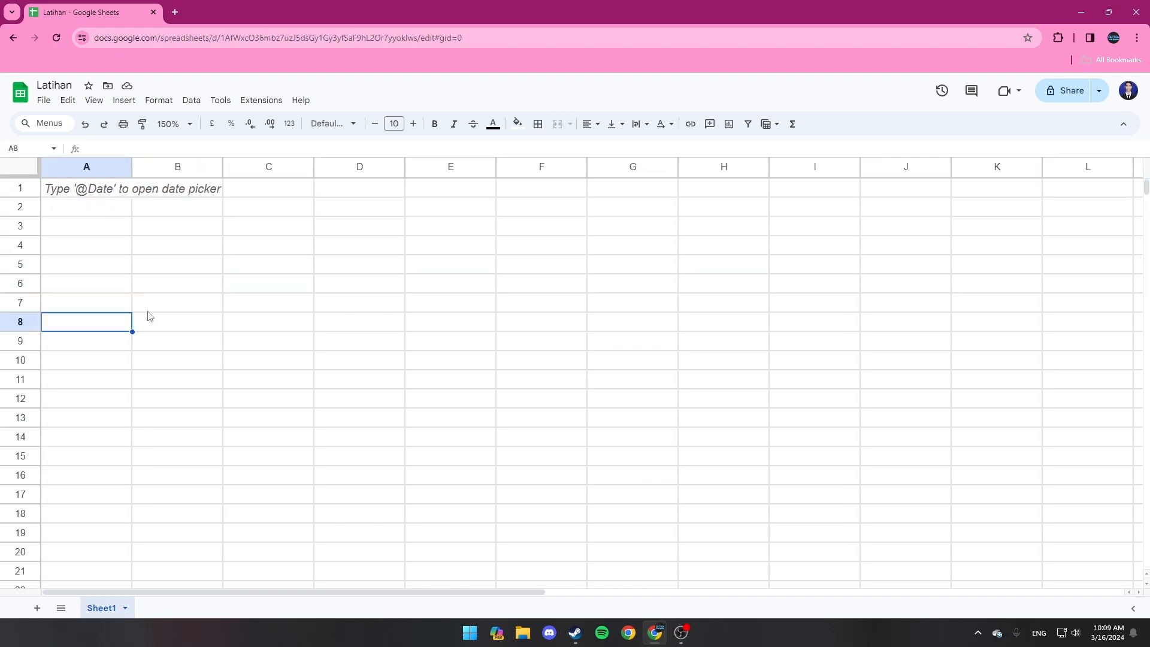
Highlight column A, switch to Notepad and write "Kolom/Column" in a new tab
{"action": "left_click", "coordinate": [88, 171]}
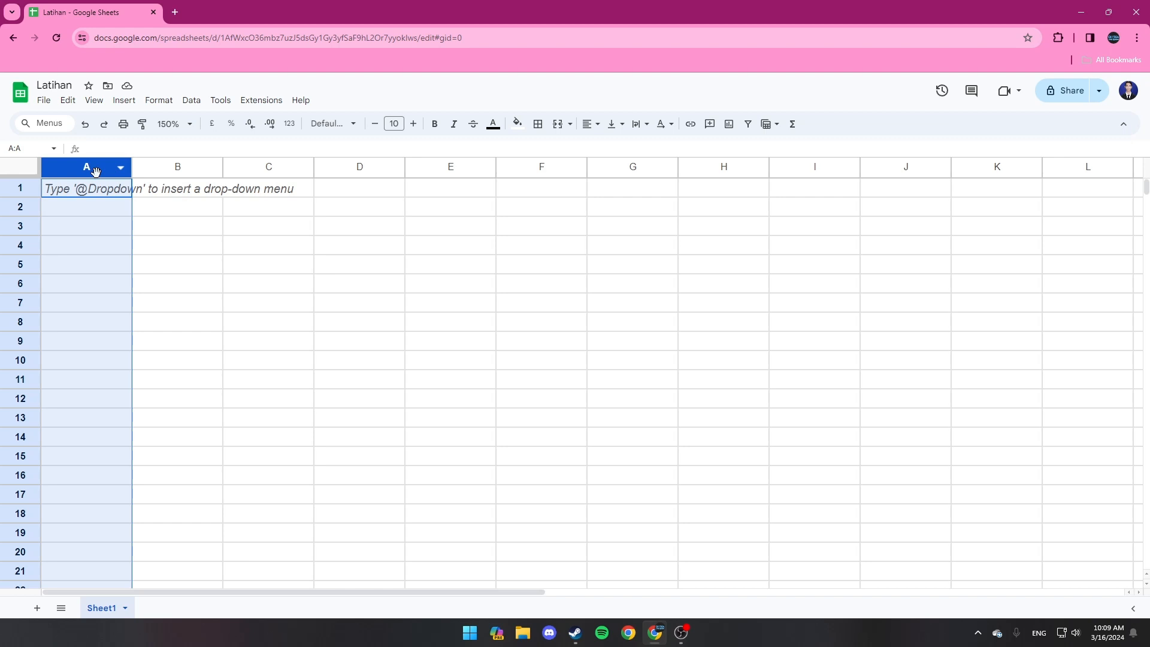
{"action": "key", "text": "super"}
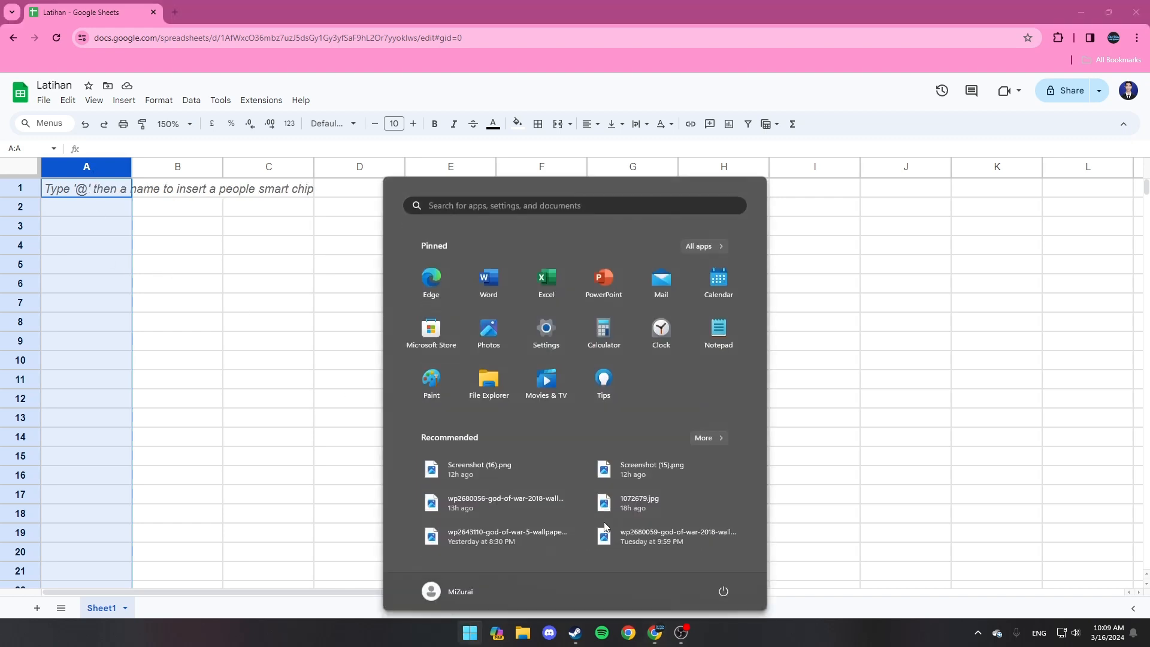
{"action": "type", "text": "notepad"}
{"action": "left_click", "coordinate": [464, 306]}
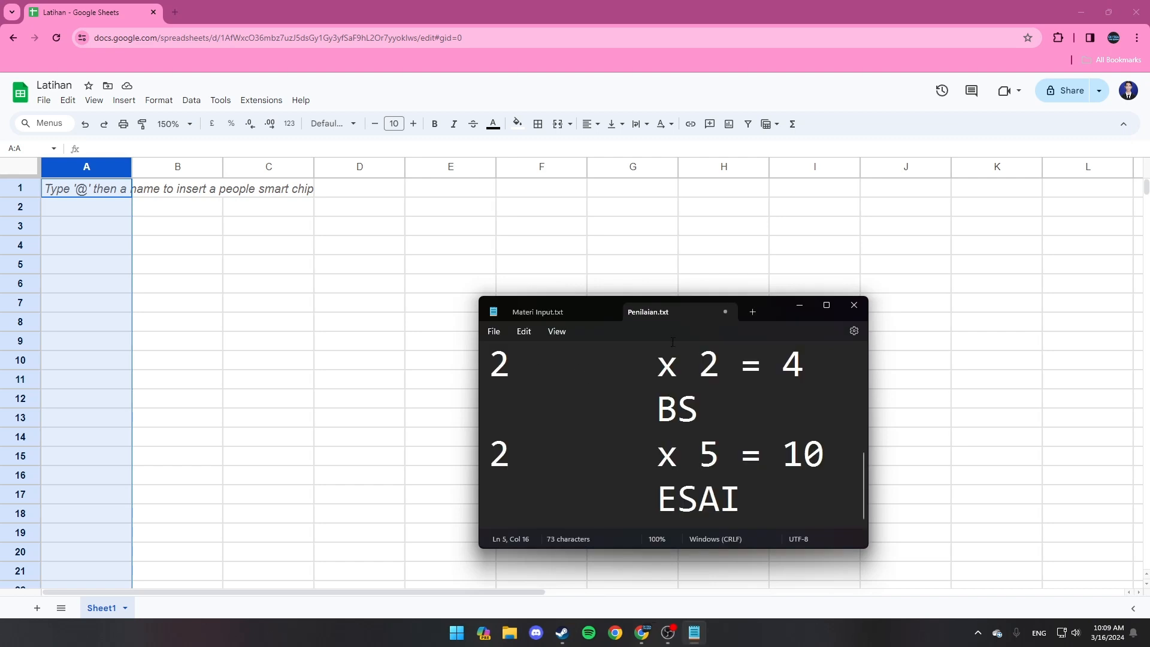
{"action": "left_click", "coordinate": [753, 311]}
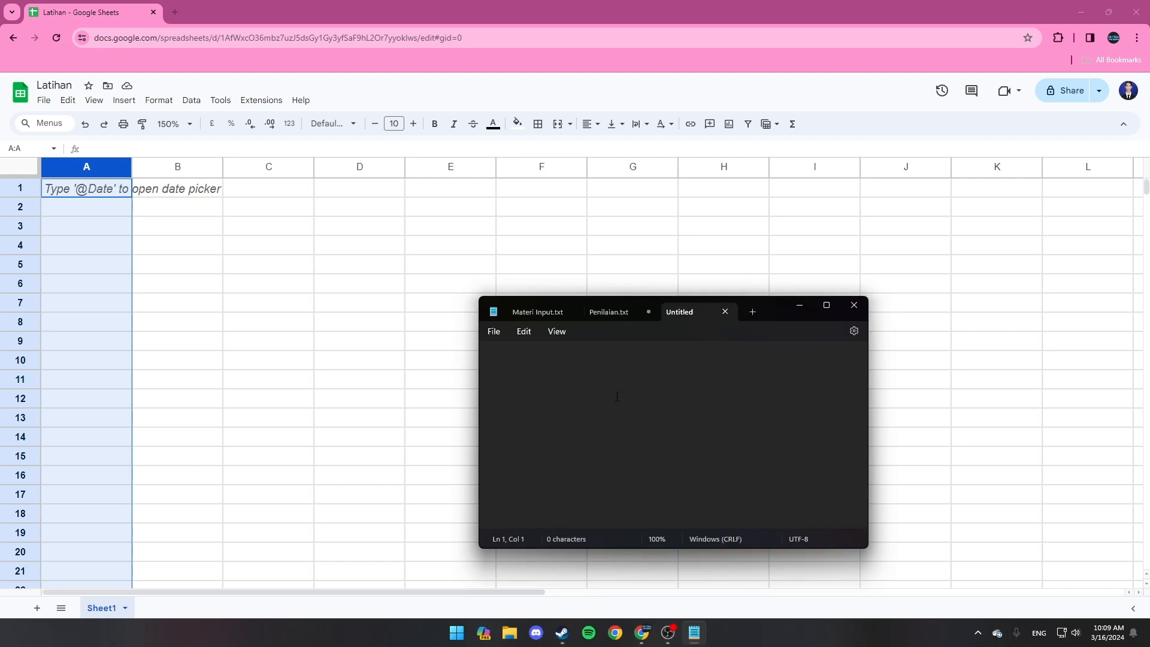
{"action": "type", "text": "Kolom"}
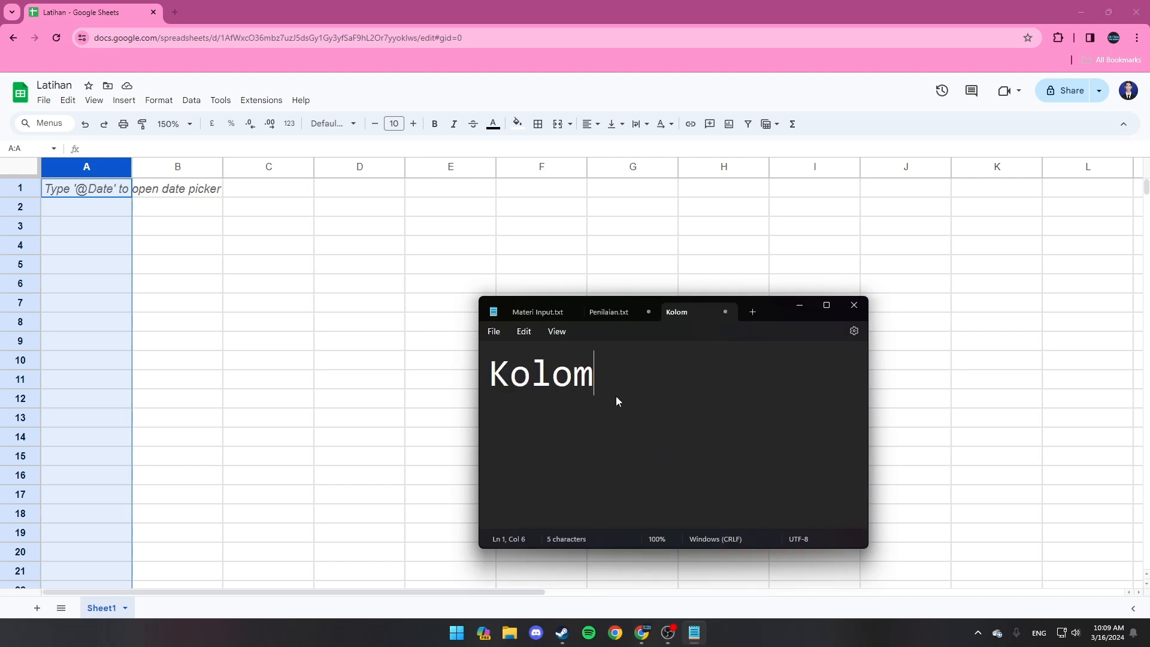
{"action": "type", "text": "/Column"}
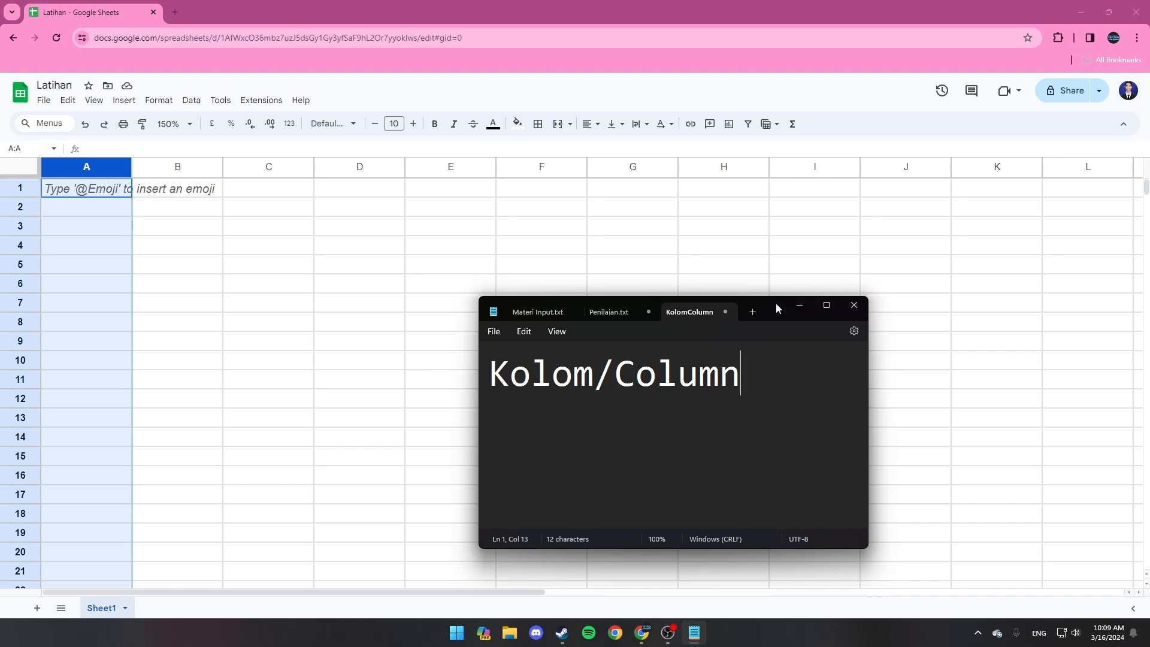
{"action": "left_click_drag", "start_coordinate": [776, 303], "coordinate": [693, 285]}
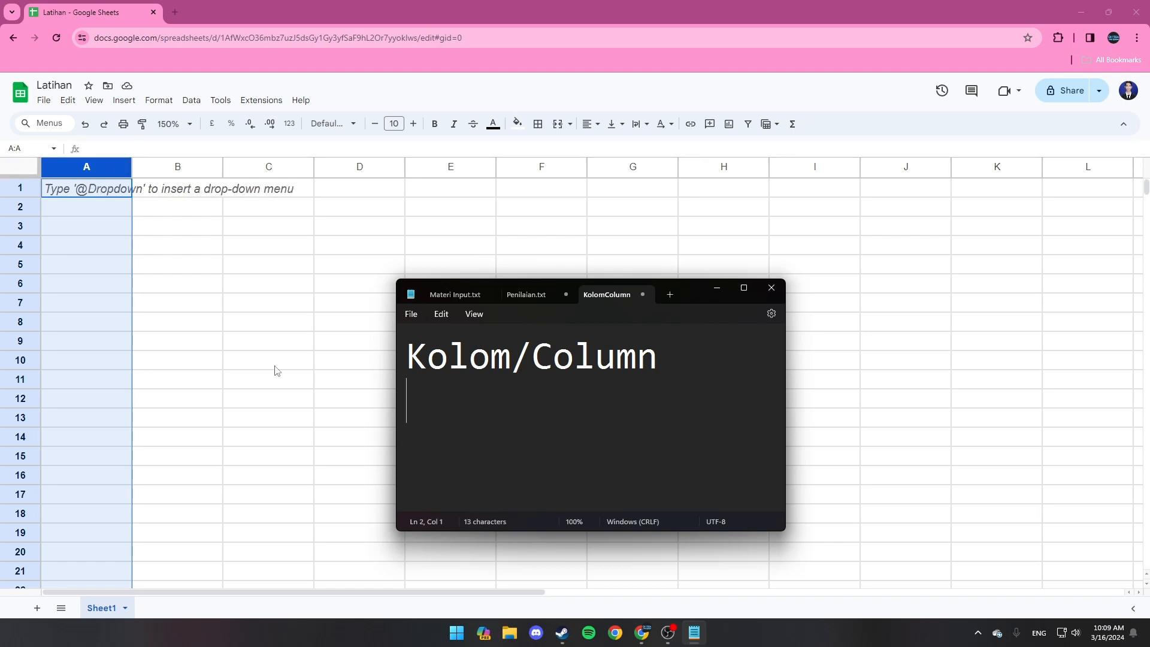
Return to the spreadsheet and highlight rows 1 through 6 in turn, ending on row 5
{"action": "left_click", "coordinate": [269, 321]}
{"action": "left_click", "coordinate": [16, 187]}
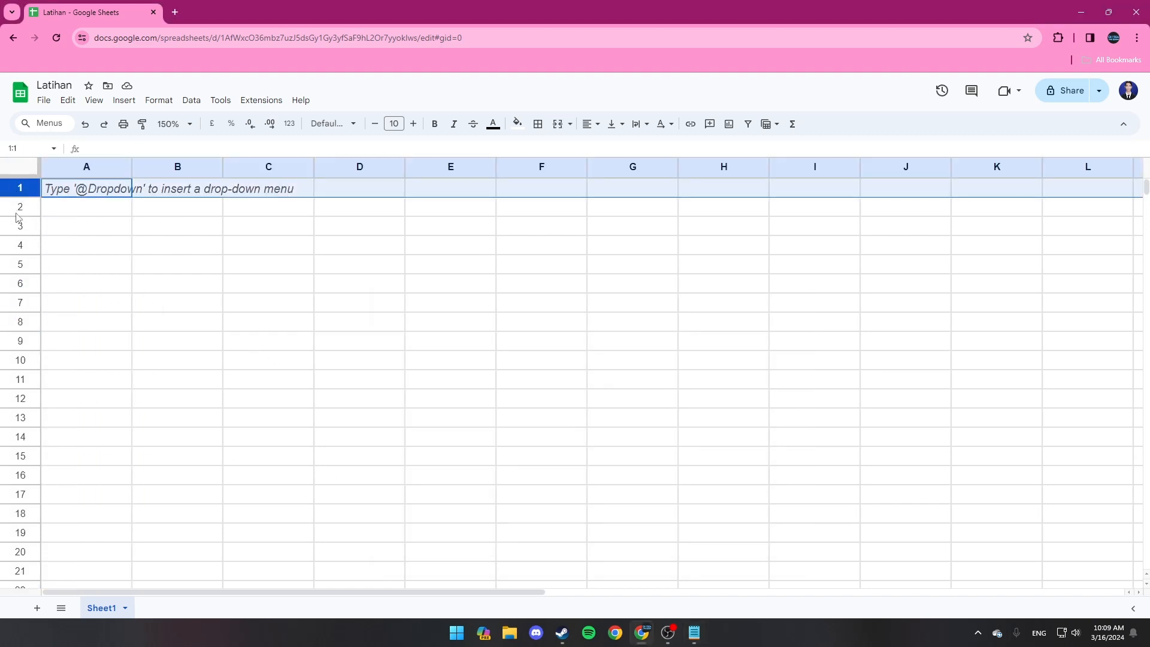
{"action": "left_click", "coordinate": [18, 208]}
{"action": "left_click", "coordinate": [10, 227]}
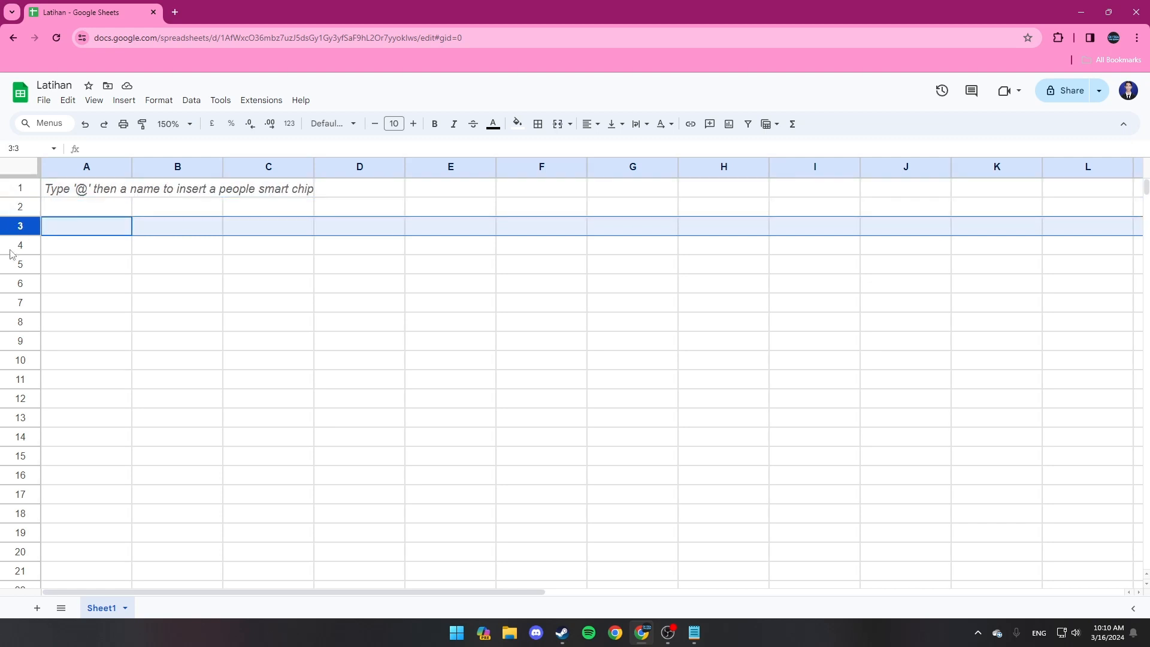
{"action": "left_click", "coordinate": [13, 247]}
{"action": "left_click", "coordinate": [19, 266]}
{"action": "left_click", "coordinate": [19, 283]}
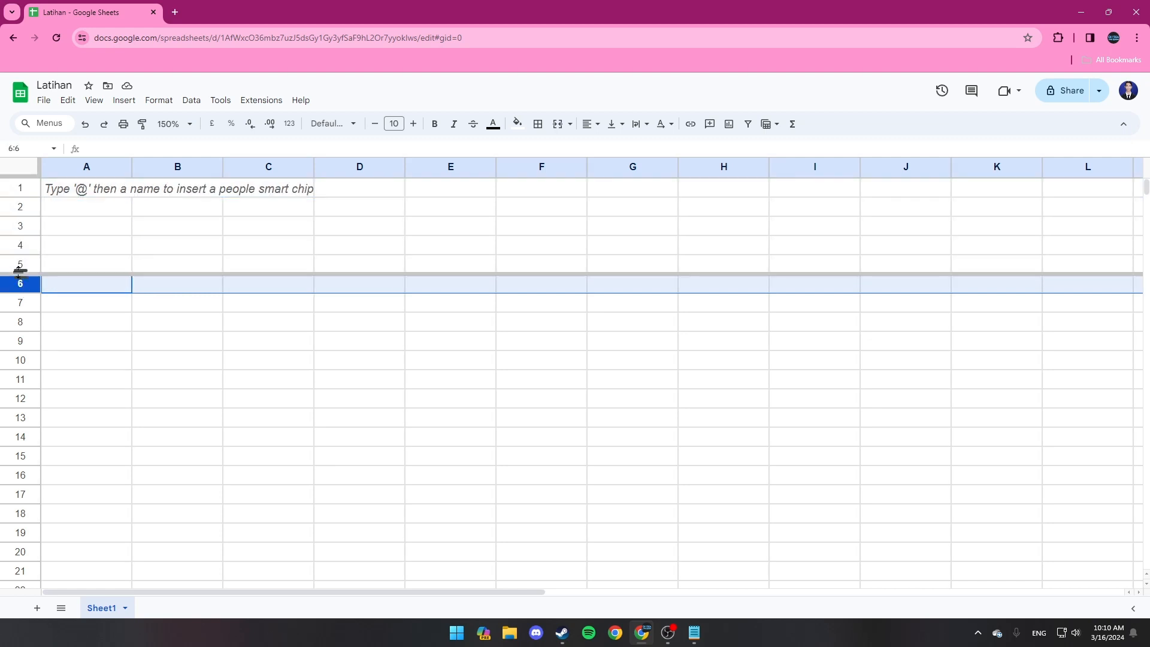
{"action": "left_click", "coordinate": [20, 265]}
Switch to Notepad and add "Baris/Row" on the line below "Kolom/Column"
{"action": "left_click", "coordinate": [697, 630]}
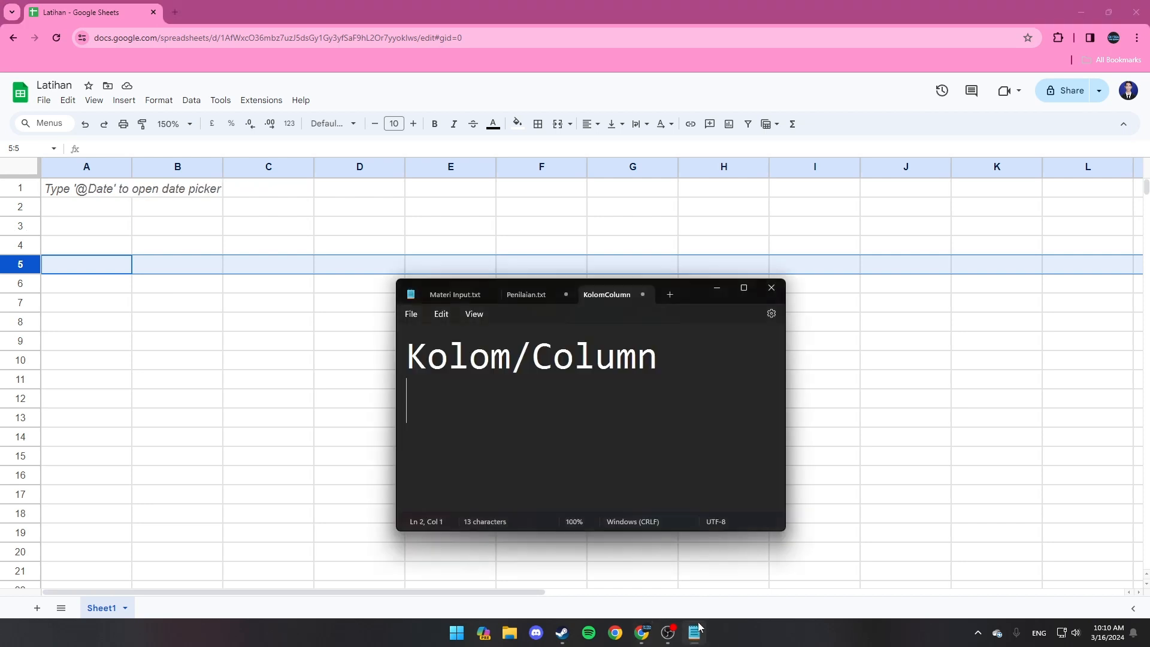
{"action": "type", "text": "Baris"}
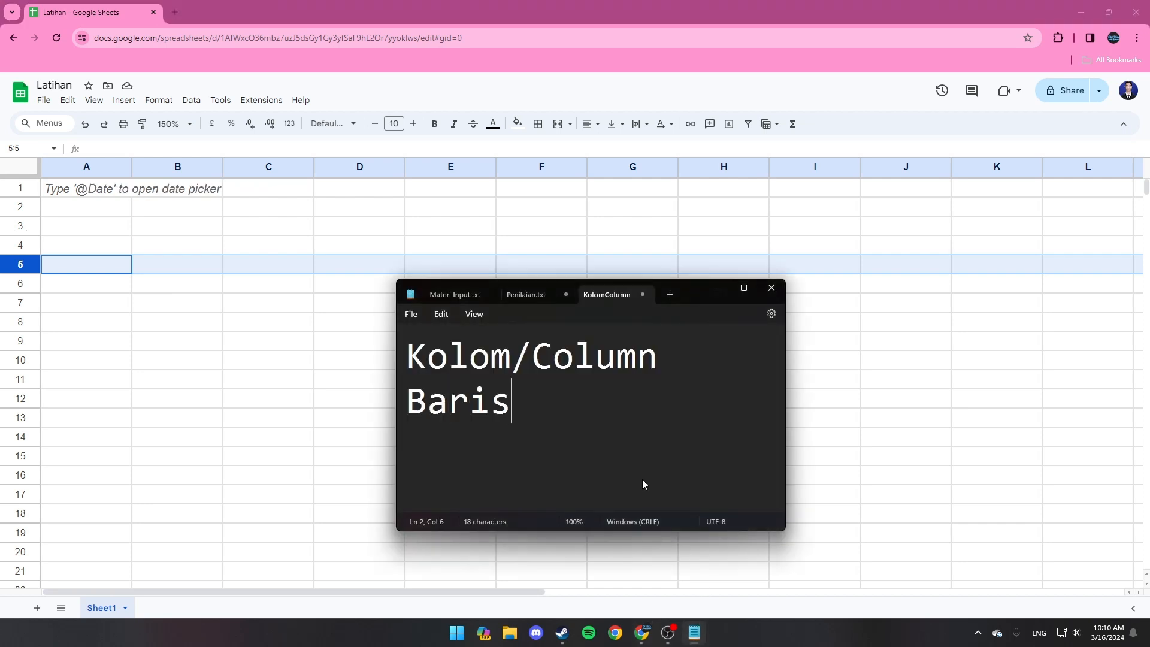
{"action": "type", "text": "/Row"}
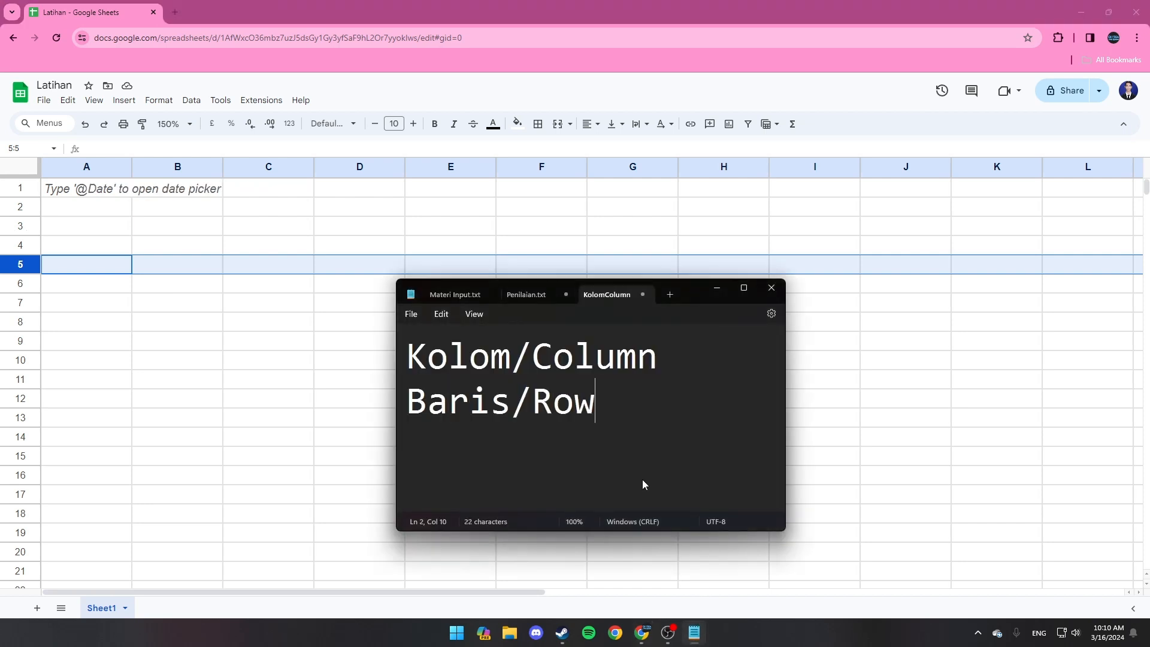
Return to the spreadsheet and highlight rows between 3 and 6 one at a time, ending on row 6
{"action": "left_click", "coordinate": [246, 389]}
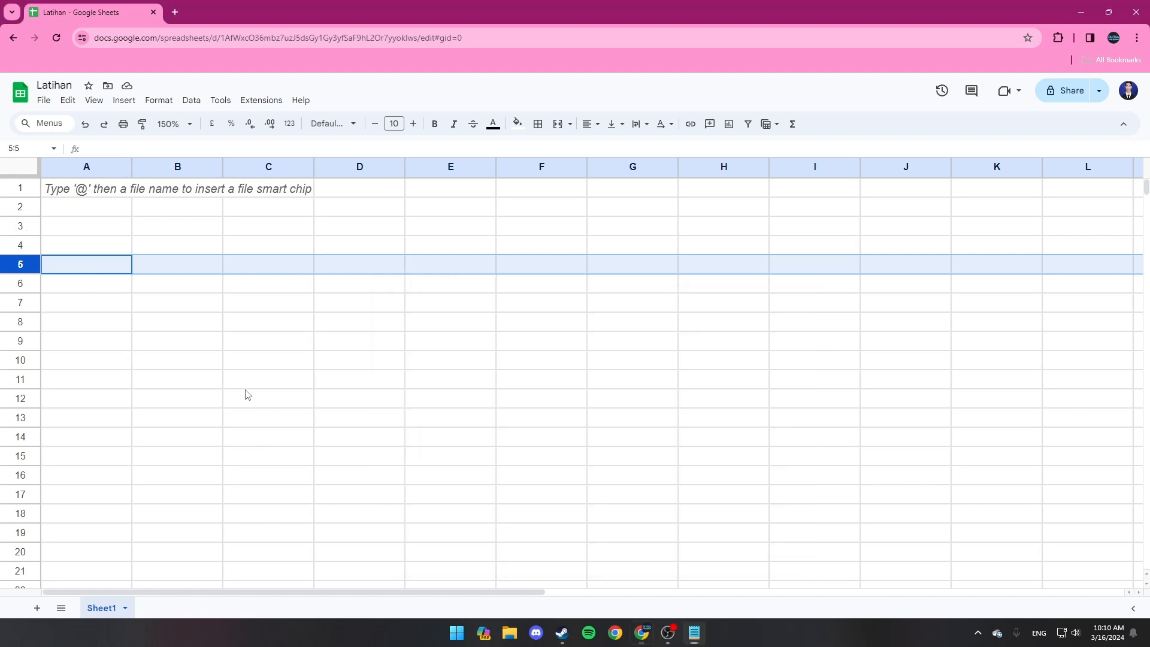
{"action": "left_click", "coordinate": [18, 265]}
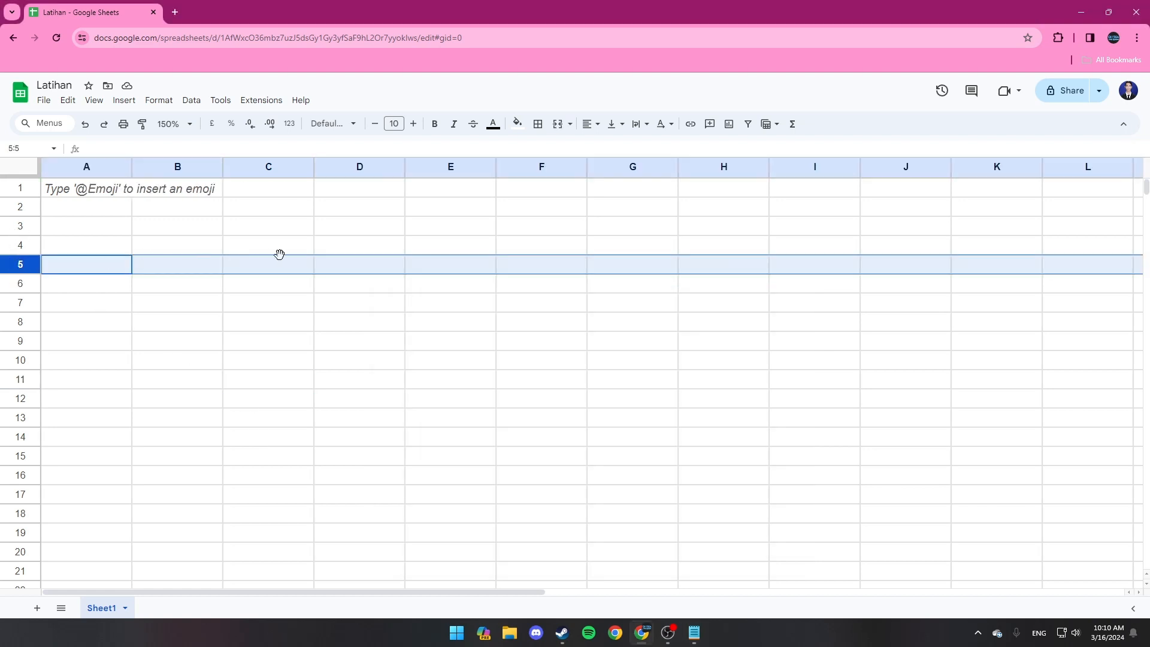
{"action": "left_click", "coordinate": [14, 247]}
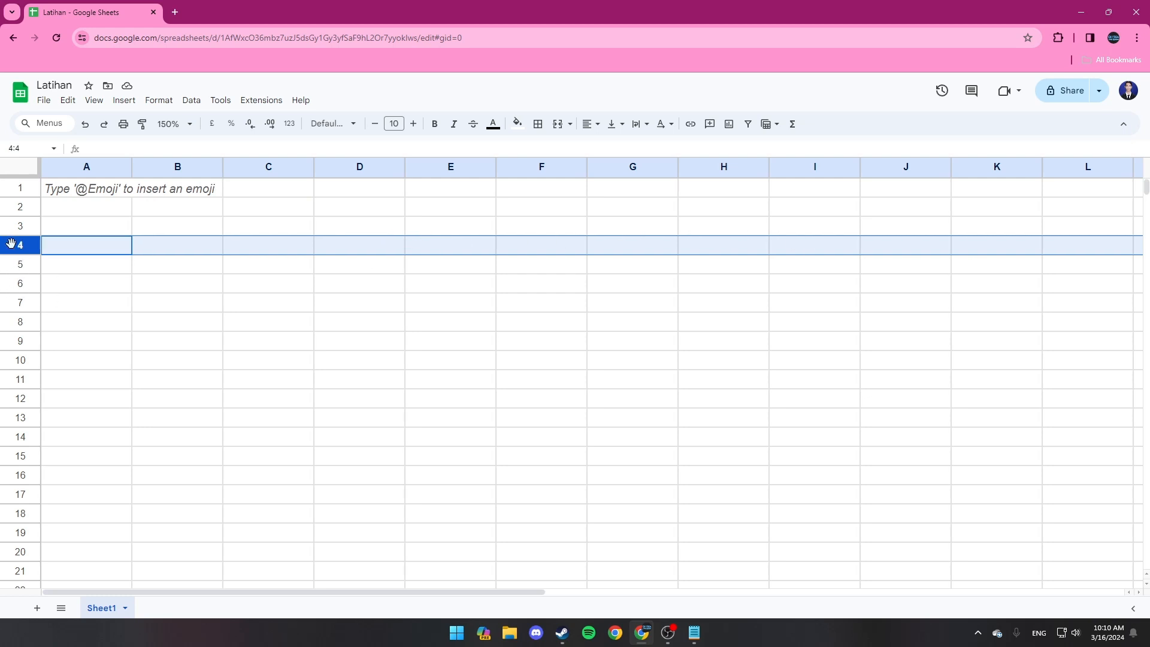
{"action": "left_click", "coordinate": [13, 231]}
{"action": "left_click", "coordinate": [17, 252]}
{"action": "left_click", "coordinate": [18, 271]}
{"action": "left_click", "coordinate": [20, 289]}
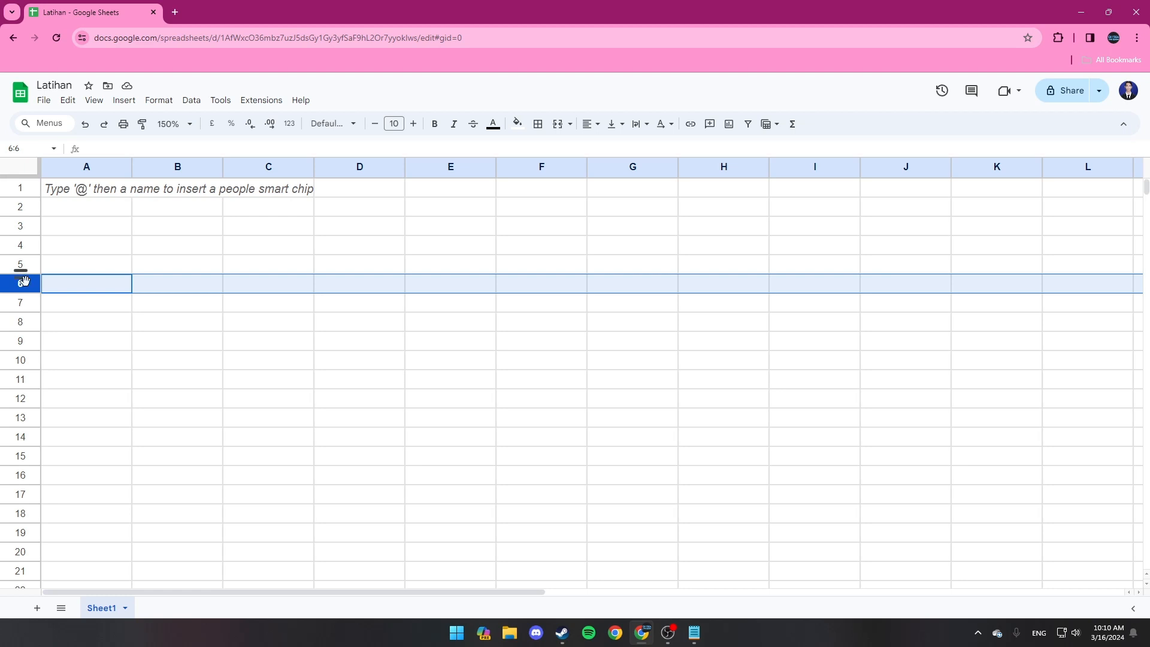
Select single cells in columns A and B between rows 3 and 7 in turn, ending on B3
{"action": "left_click", "coordinate": [174, 307]}
{"action": "left_click", "coordinate": [172, 284]}
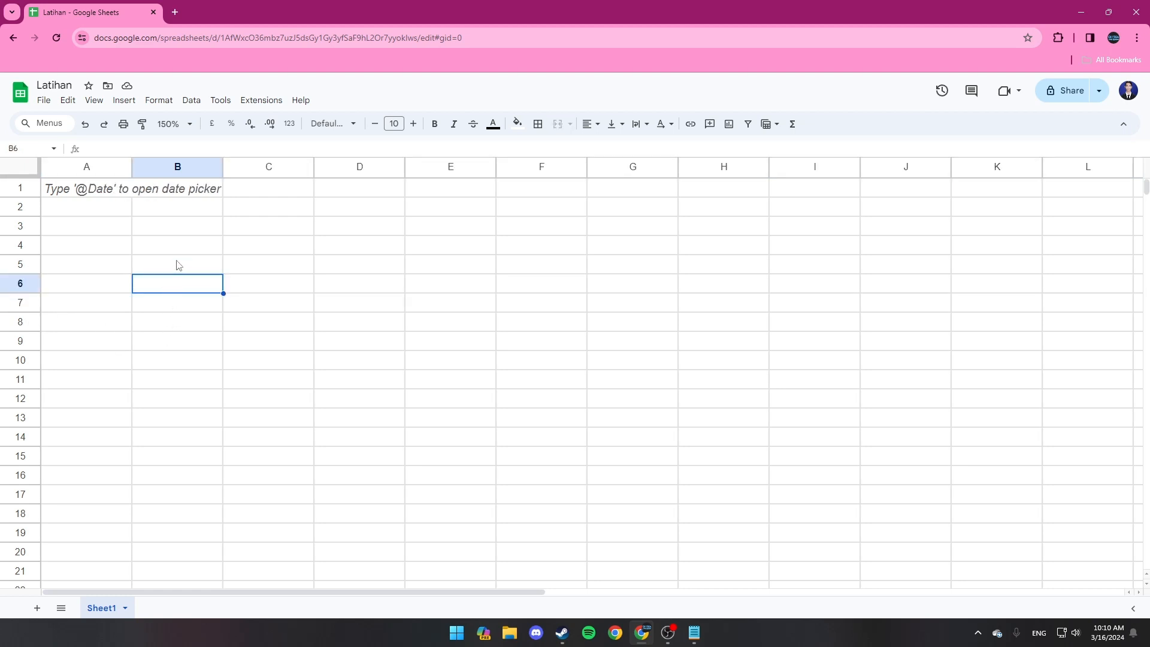
{"action": "left_click", "coordinate": [177, 264]}
{"action": "left_click", "coordinate": [109, 269]}
{"action": "left_click", "coordinate": [110, 234]}
{"action": "left_click", "coordinate": [162, 233]}
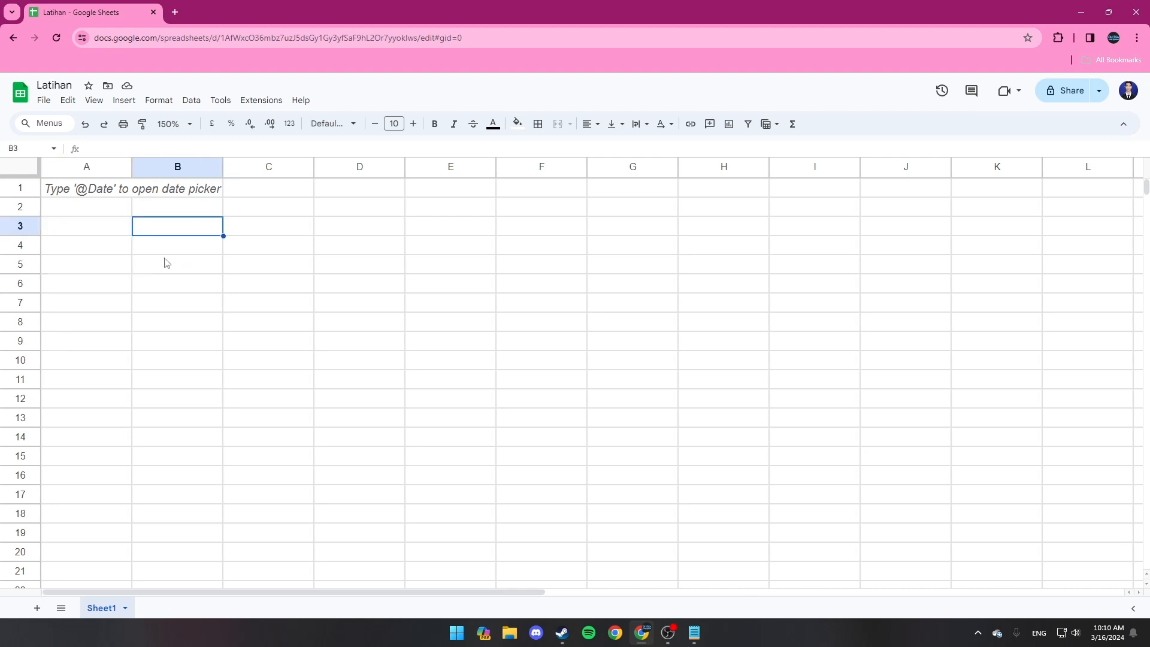
Select single cells in columns B and C between rows 4 and 6 in turn, ending on B4
{"action": "left_click", "coordinate": [167, 262]}
{"action": "left_click", "coordinate": [172, 286]}
{"action": "left_click", "coordinate": [257, 287]}
{"action": "left_click", "coordinate": [259, 267]}
{"action": "left_click", "coordinate": [183, 264]}
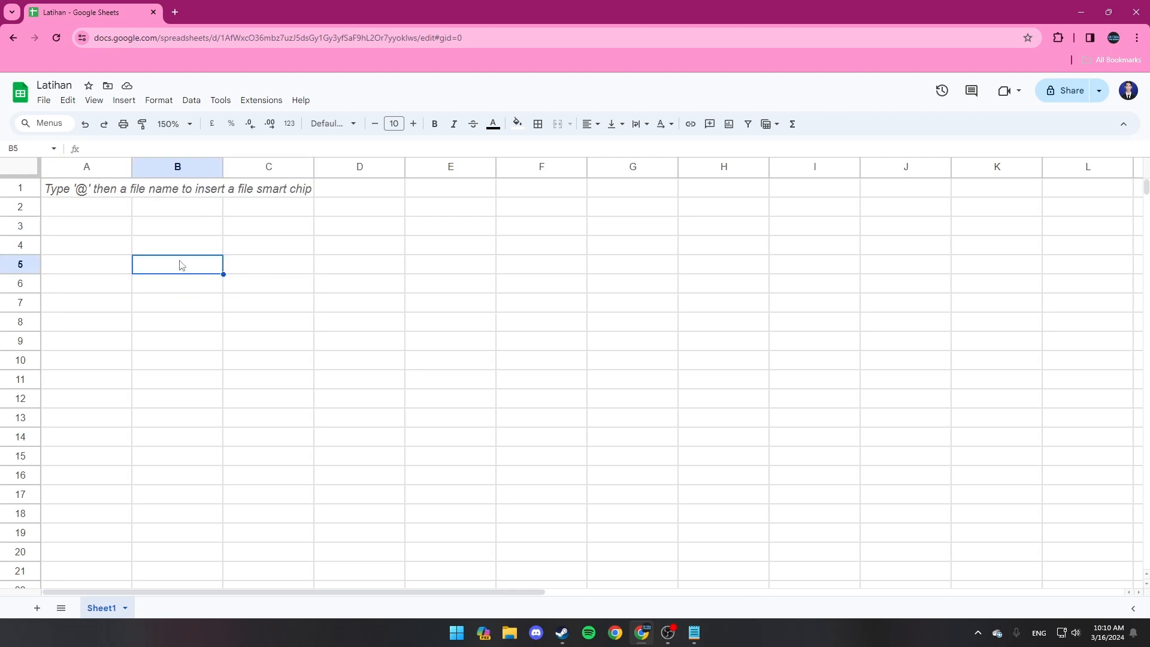
{"action": "left_click", "coordinate": [177, 251]}
Switch to Notepad and add "Cell/Sel" on the line below "Baris/Row"
{"action": "left_click", "coordinate": [695, 635]}
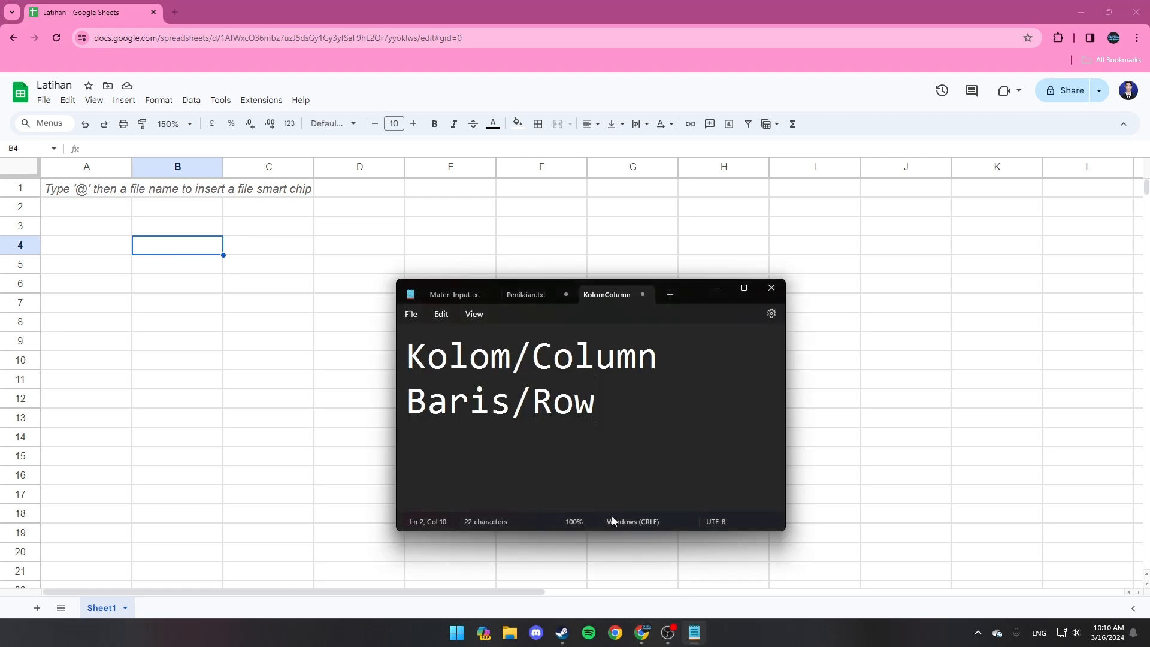
{"action": "key", "text": "Return"}
{"action": "type", "text": "Cell"}
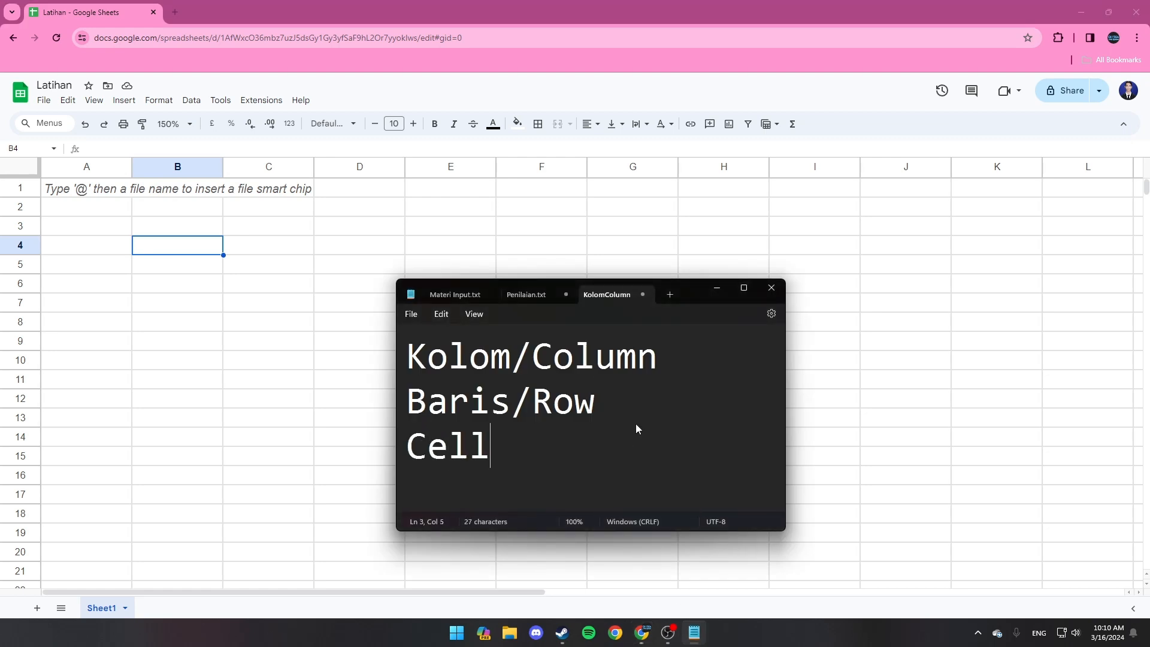
{"action": "type", "text": "/s"}
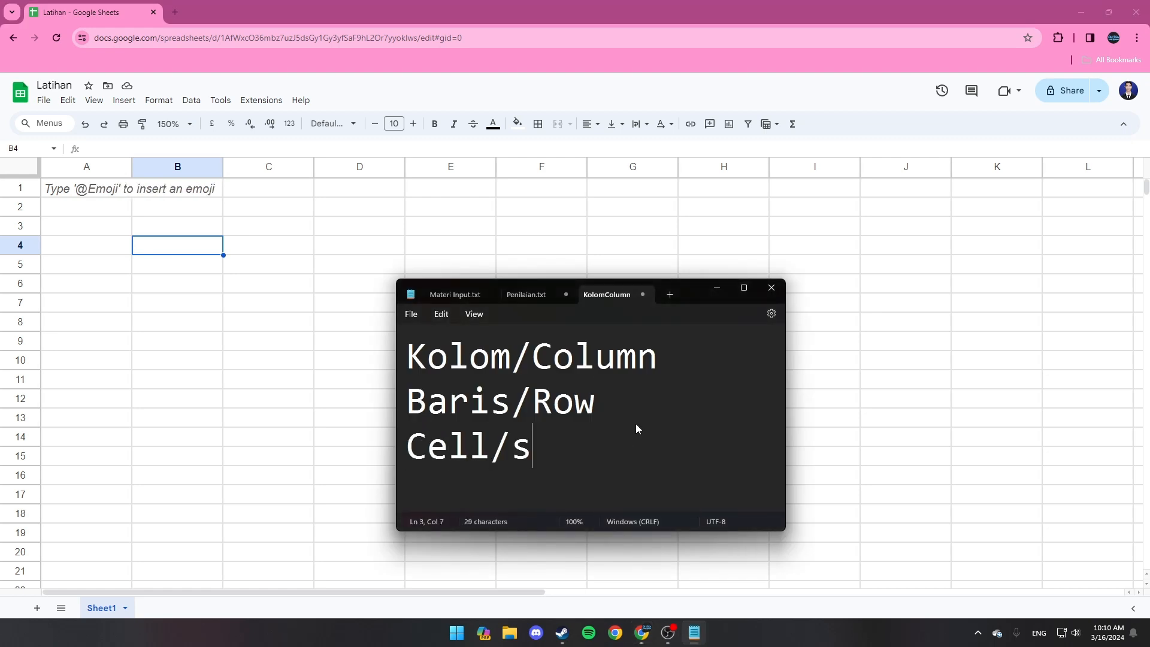
{"action": "key", "text": "BackSpace"}
{"action": "type", "text": "Sel"}
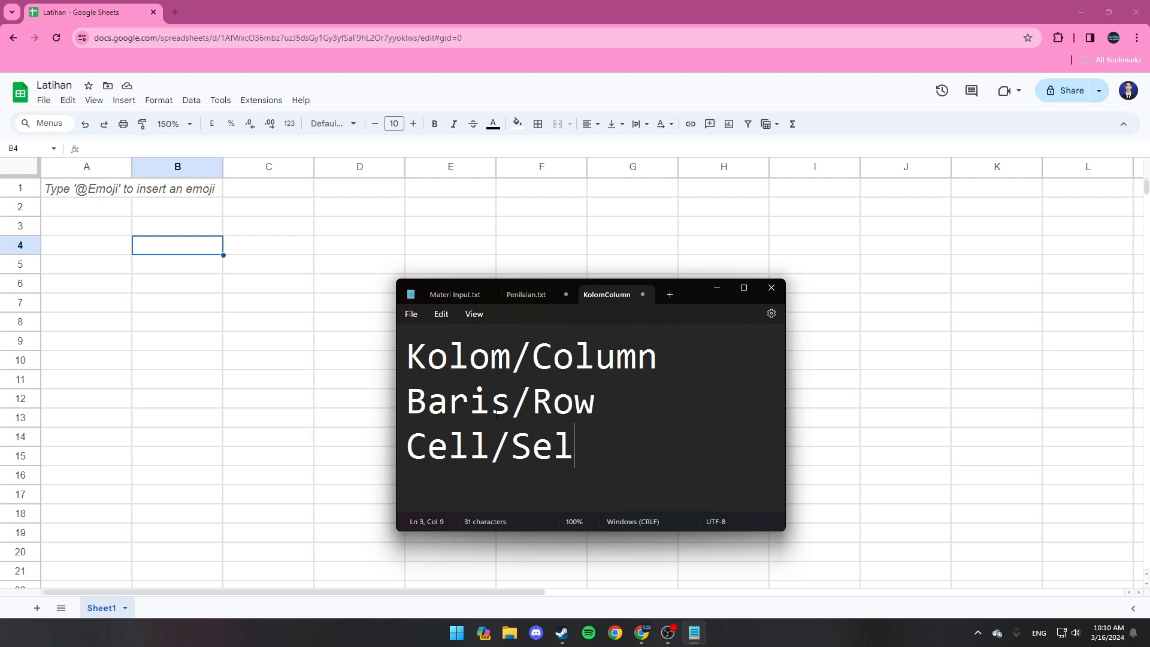
Return to the spreadsheet and select single cells in column B between rows 4 and 7, ending on B5
{"action": "left_click", "coordinate": [221, 296]}
{"action": "left_click", "coordinate": [211, 290]}
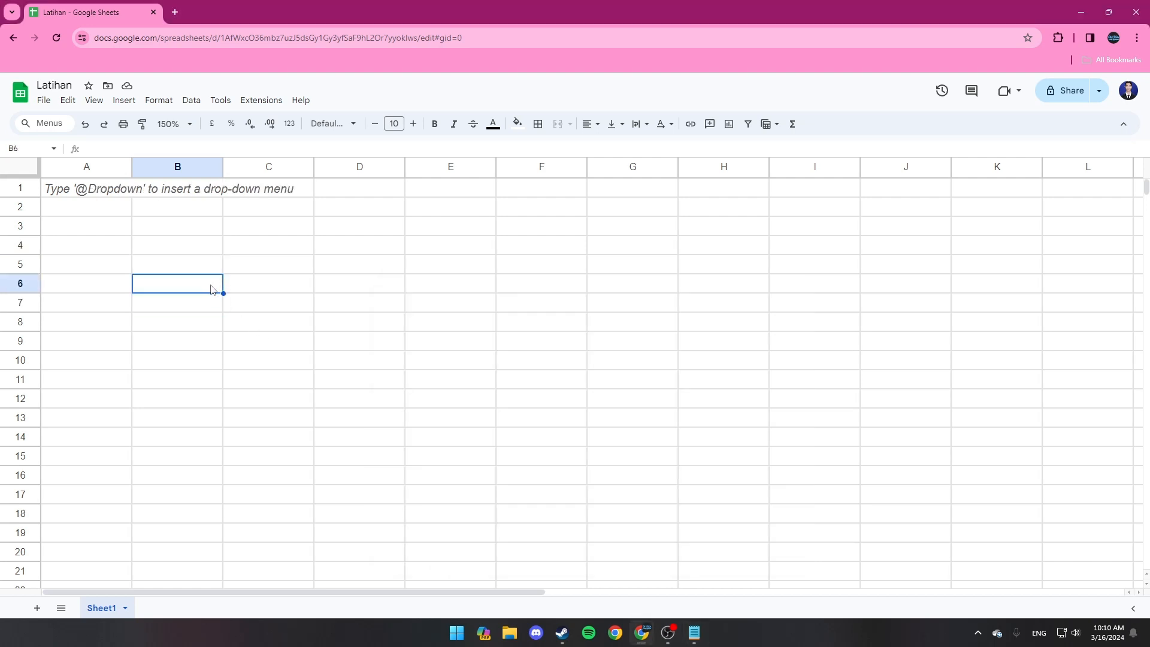
{"action": "key", "text": "Up"}
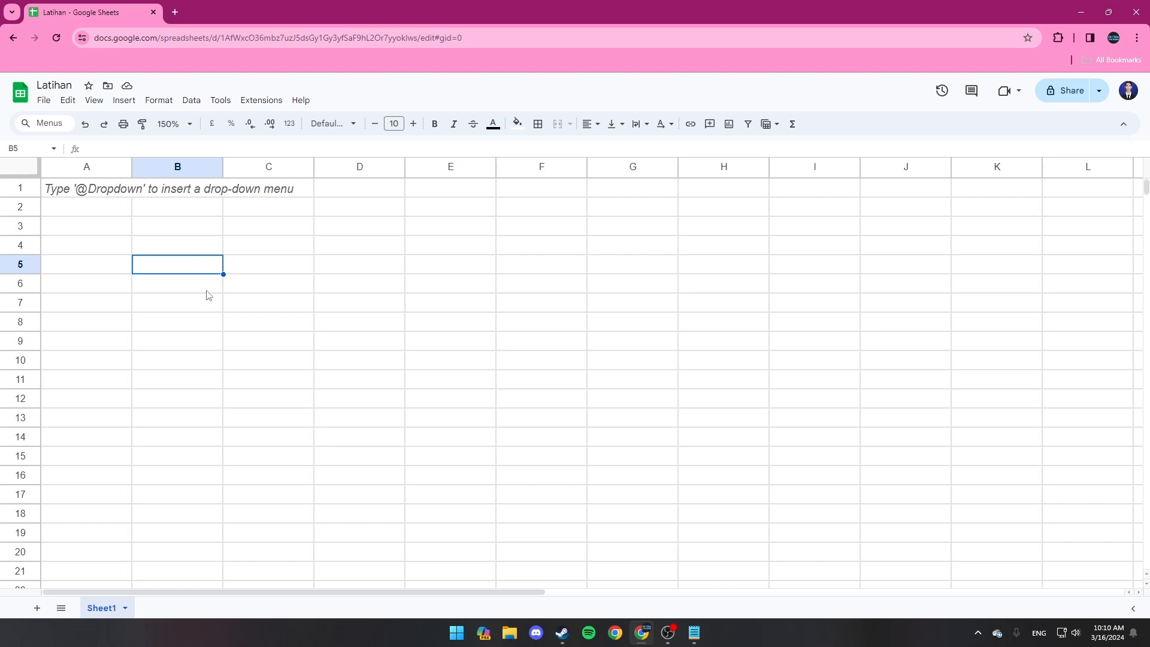
{"action": "left_click", "coordinate": [207, 290]}
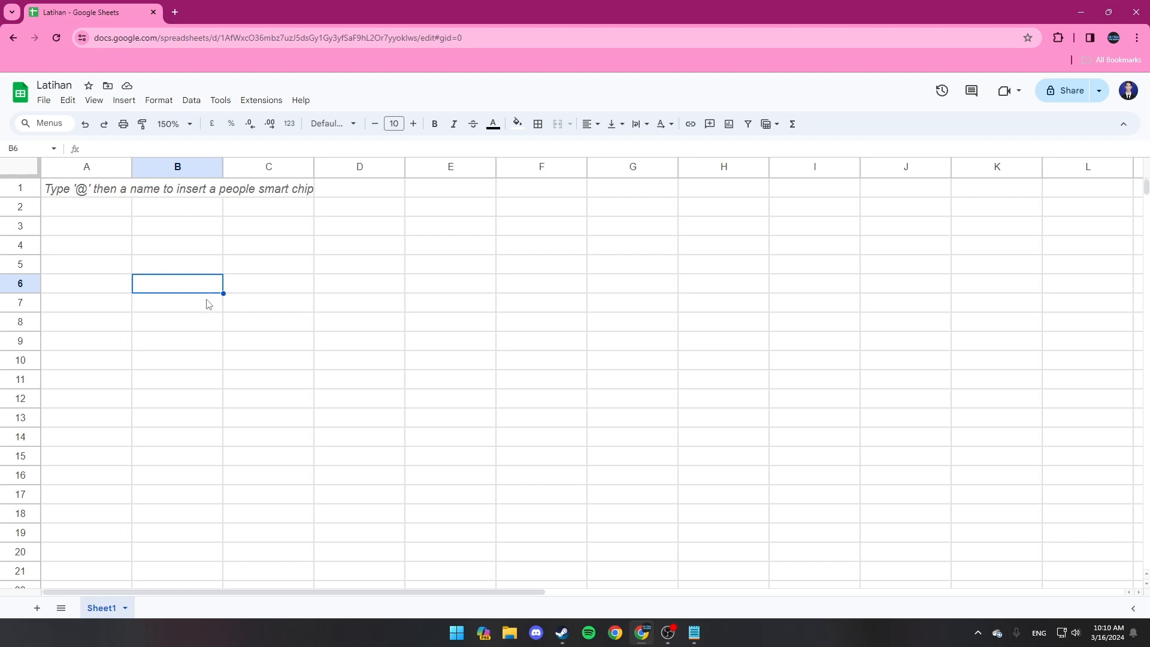
{"action": "left_click", "coordinate": [203, 311]}
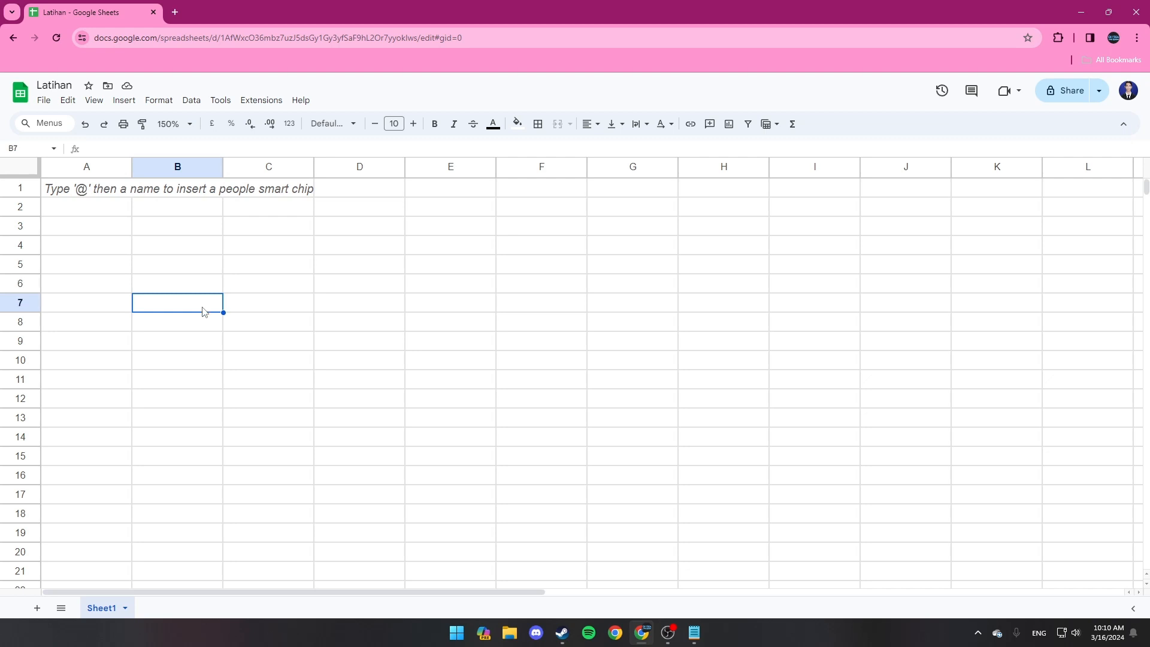
{"action": "left_click", "coordinate": [198, 289]}
{"action": "left_click", "coordinate": [198, 269]}
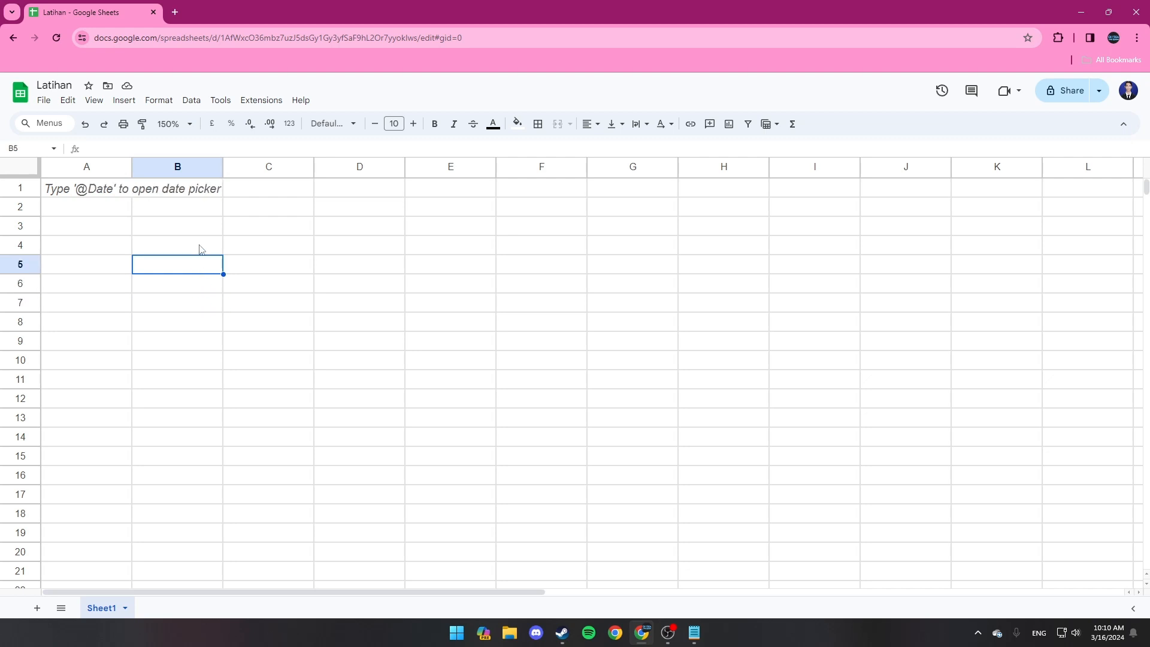
{"action": "left_click", "coordinate": [199, 248]}
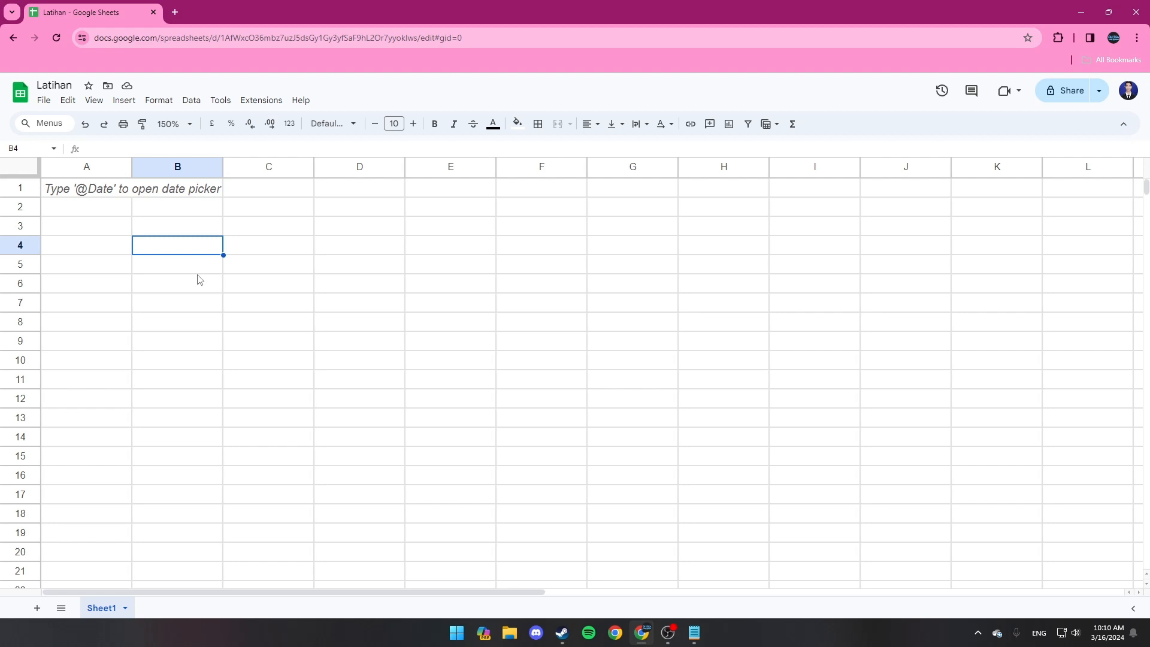
{"action": "left_click", "coordinate": [193, 290]}
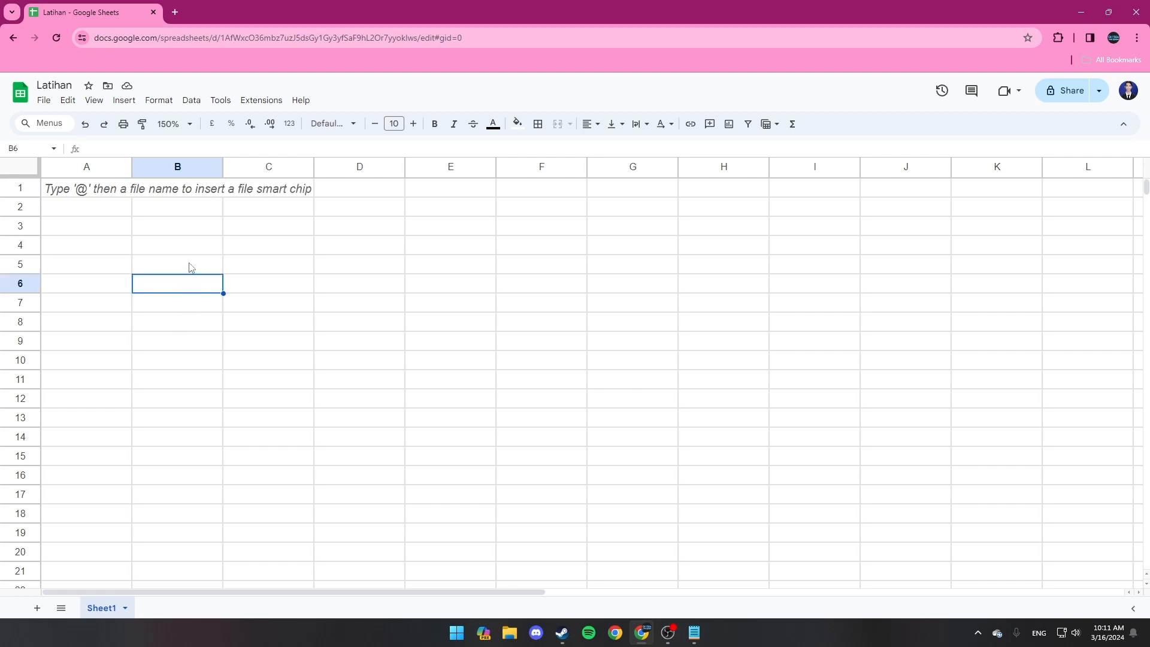
{"action": "left_click", "coordinate": [191, 268]}
{"action": "left_click", "coordinate": [201, 290]}
{"action": "left_click", "coordinate": [212, 270]}
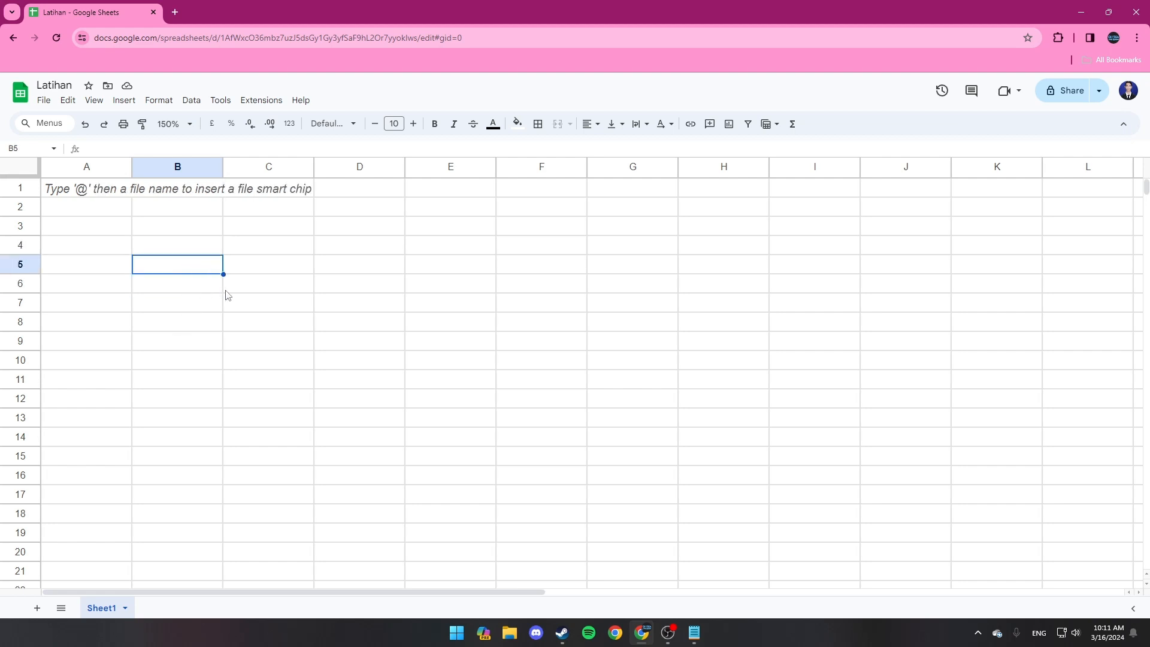
Enter "C6" in cell C6 as a demonstration of its address and clear the cell again
{"action": "left_click", "coordinate": [252, 290]}
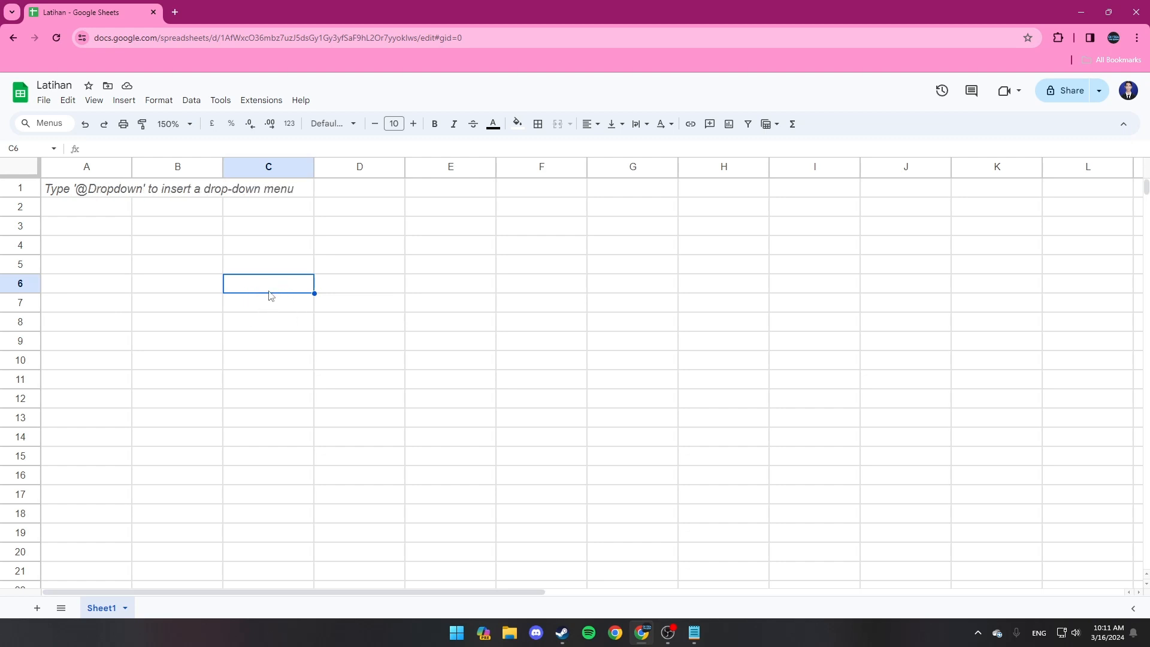
{"action": "type", "text": "C6"}
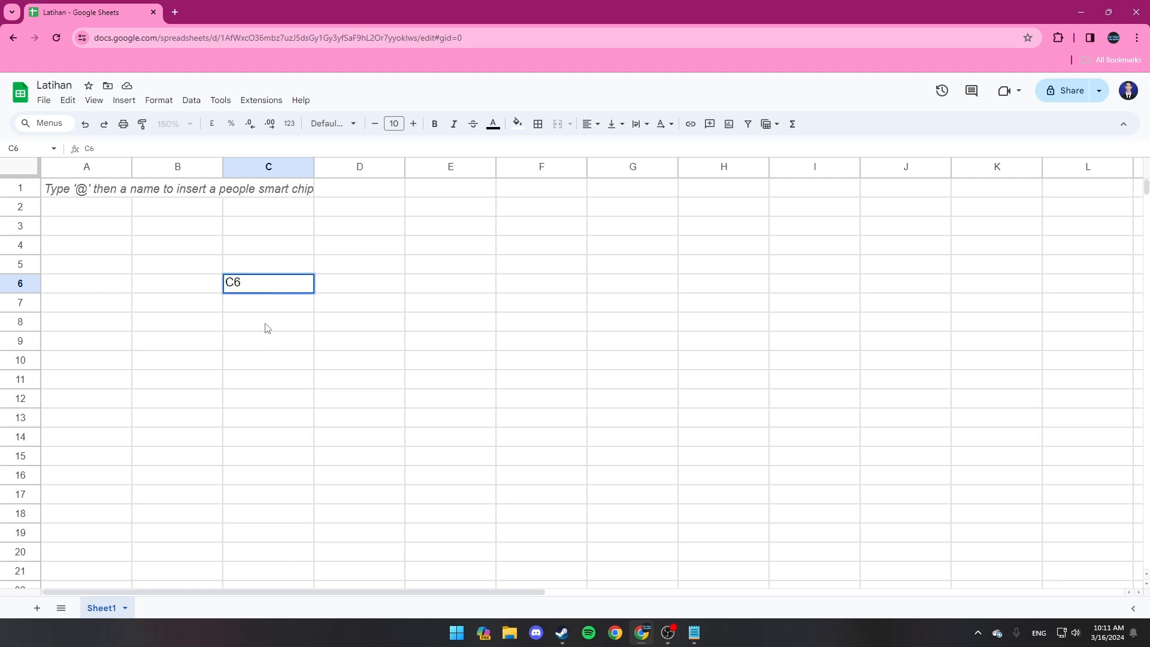
{"action": "left_click", "coordinate": [253, 307]}
{"action": "left_click", "coordinate": [253, 285]}
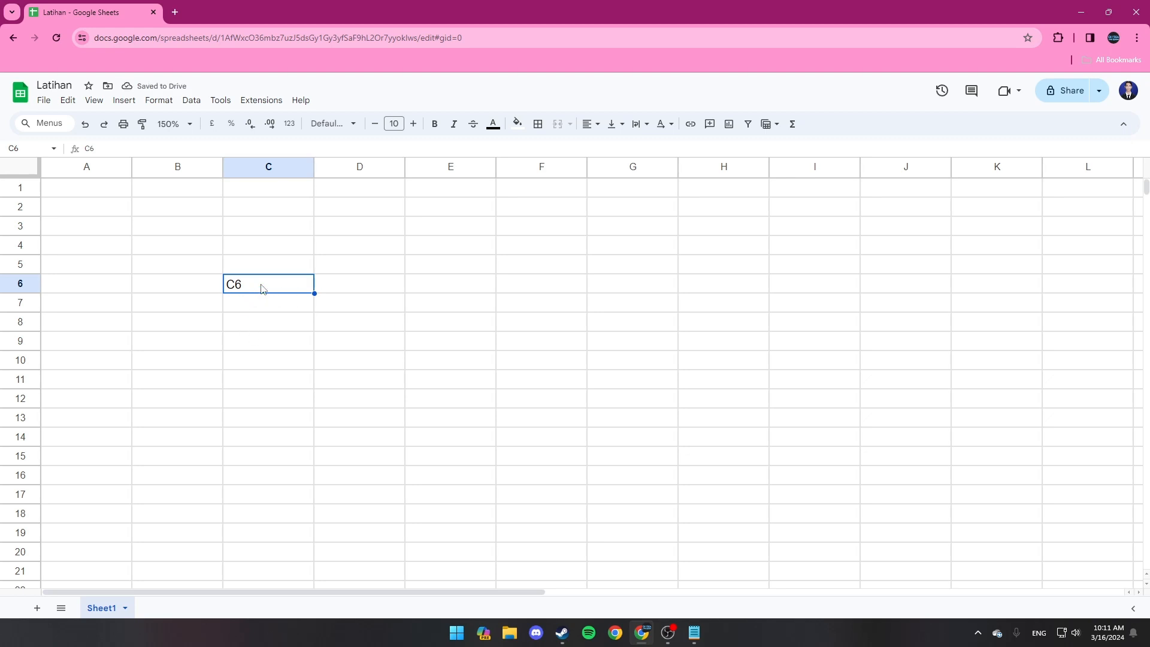
{"action": "key", "text": "Delete"}
{"action": "left_click", "coordinate": [240, 304]}
Check the named-range options for cell C6 and finish by selecting cell A8
{"action": "left_click", "coordinate": [267, 287]}
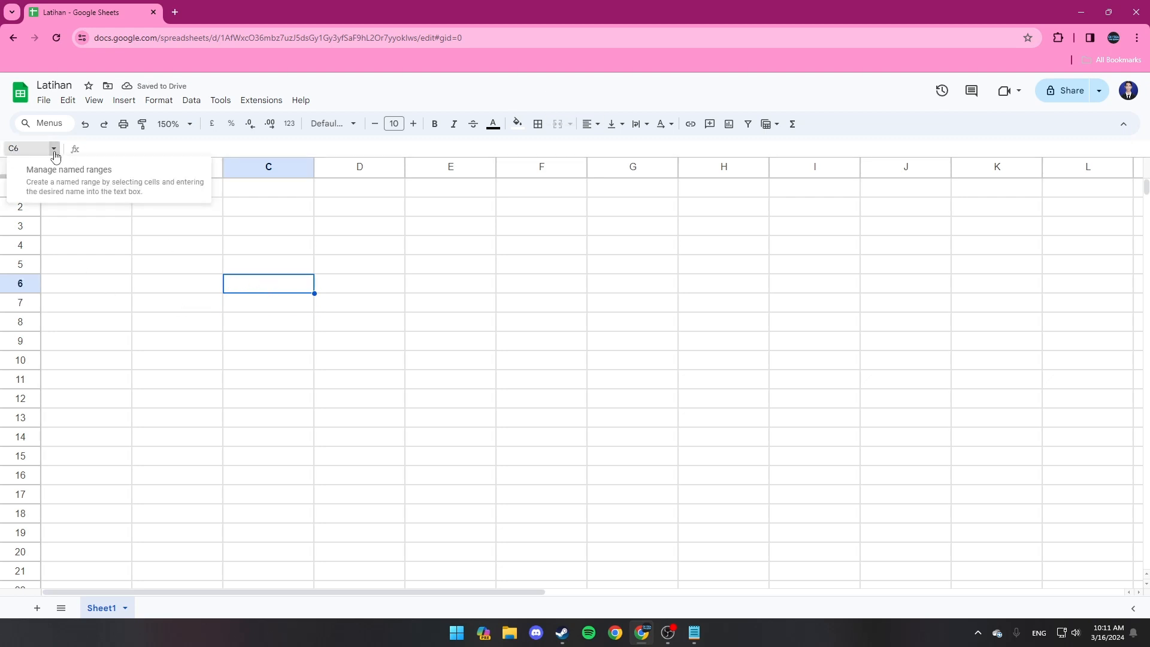
{"action": "left_click", "coordinate": [339, 286]}
{"action": "left_click", "coordinate": [106, 323]}
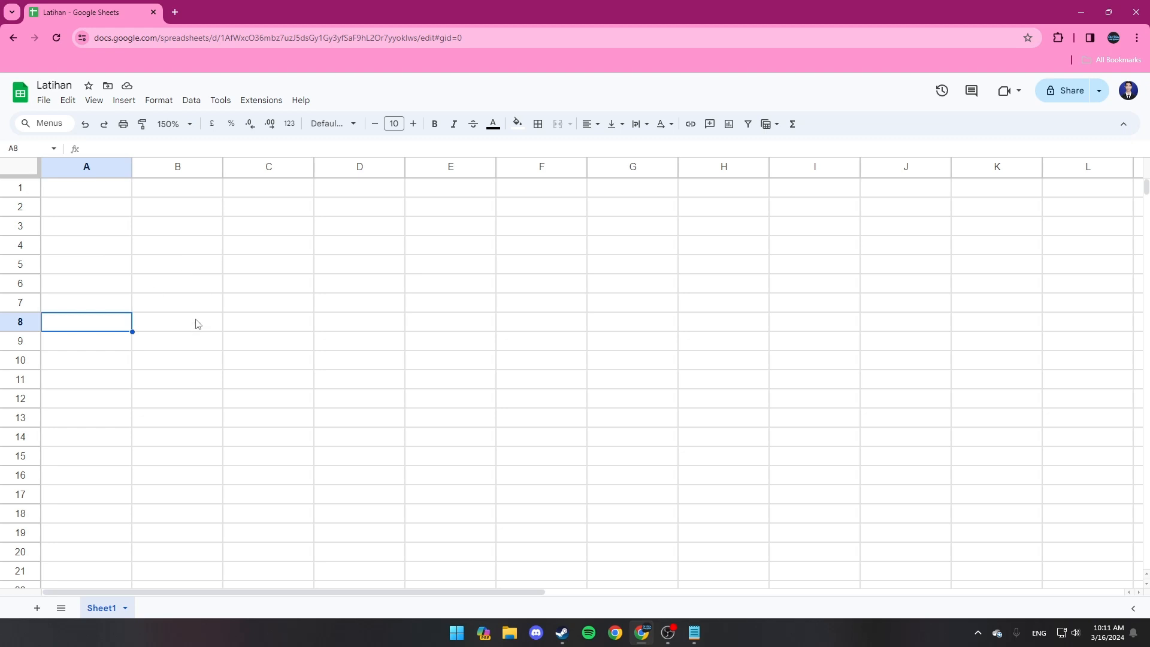
Enter the column headings "Nama" in cell B4 and "Kelas" in cell C4
{"action": "left_click", "coordinate": [179, 245]}
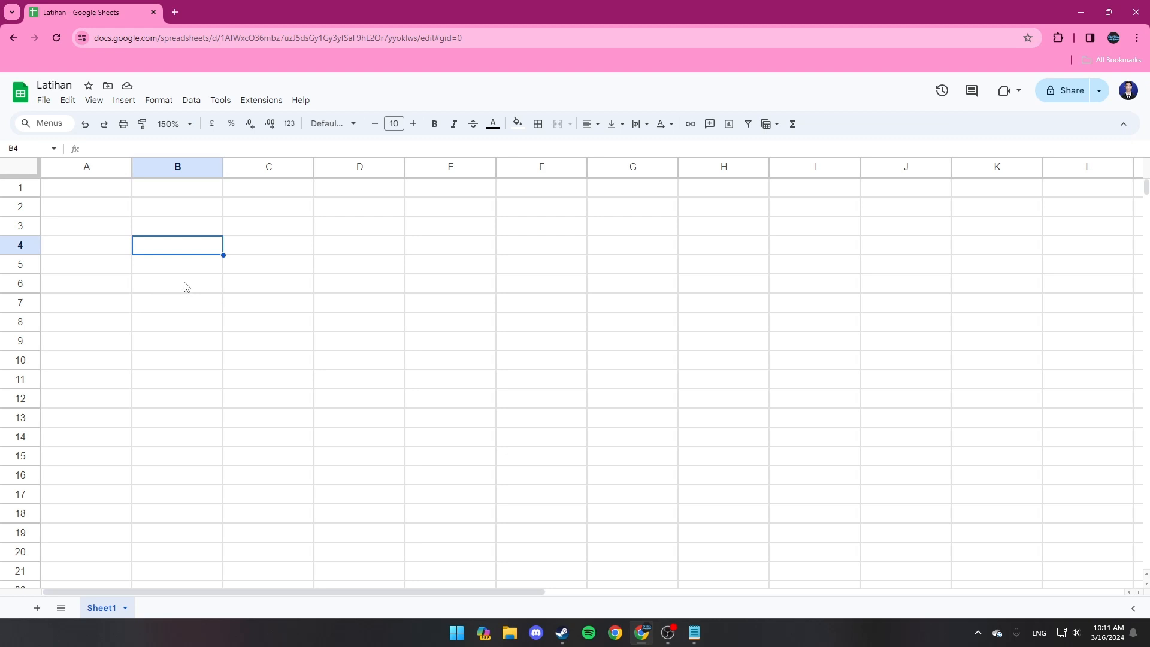
{"action": "type", "text": "Nama"}
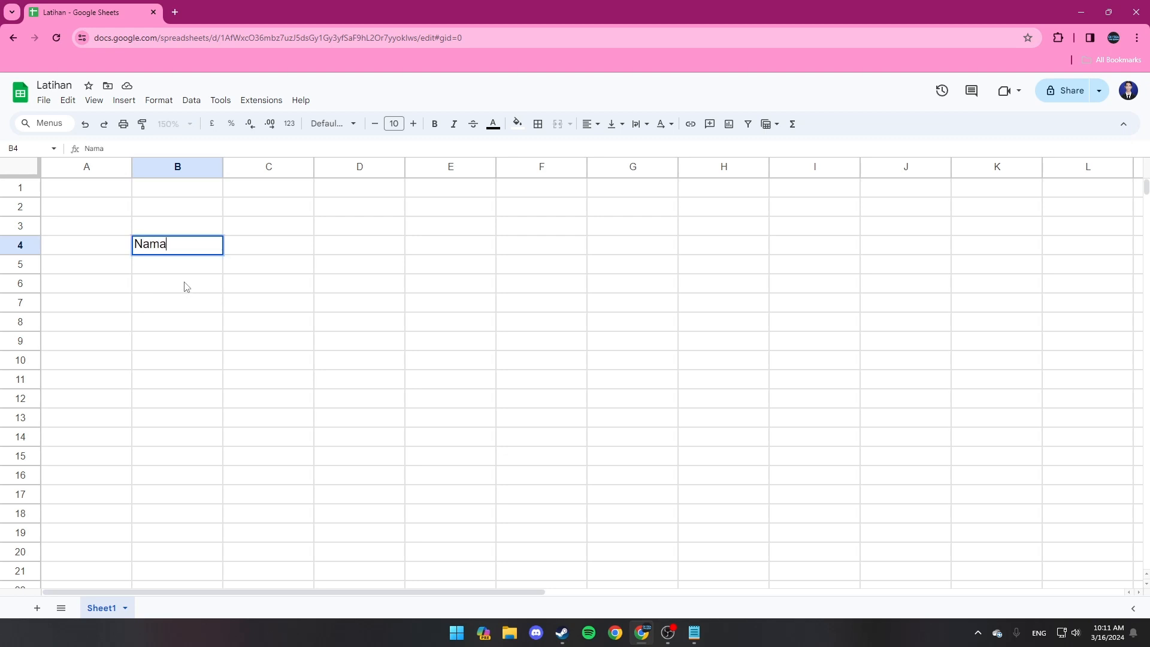
{"action": "key", "text": "Tab"}
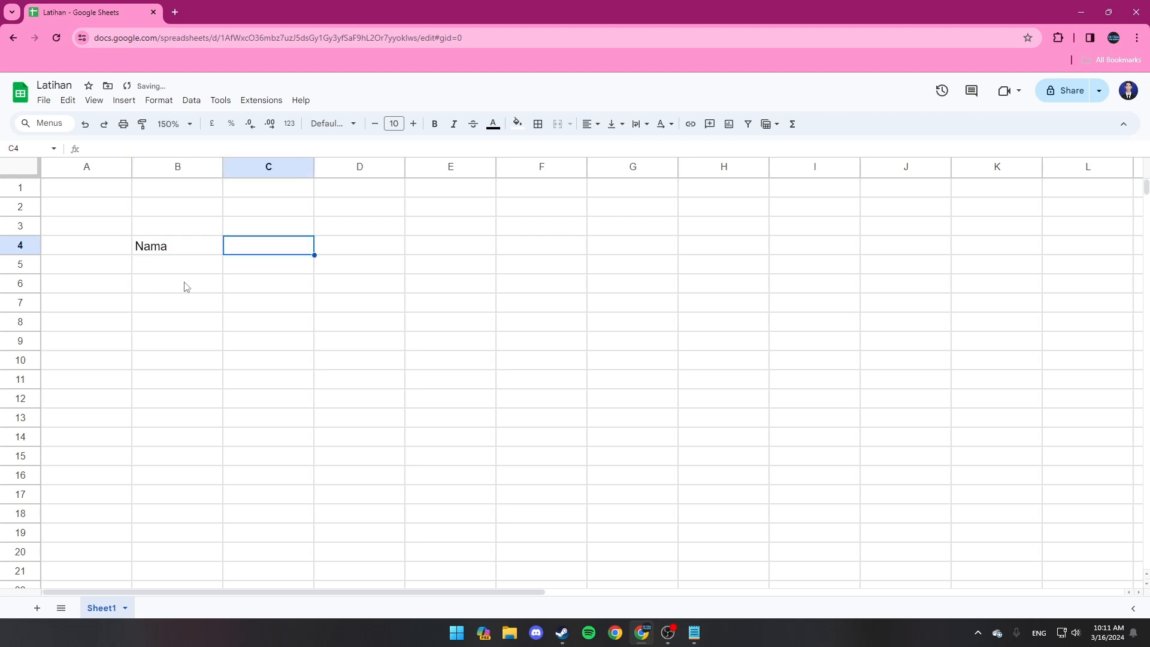
{"action": "type", "text": "Kelas"}
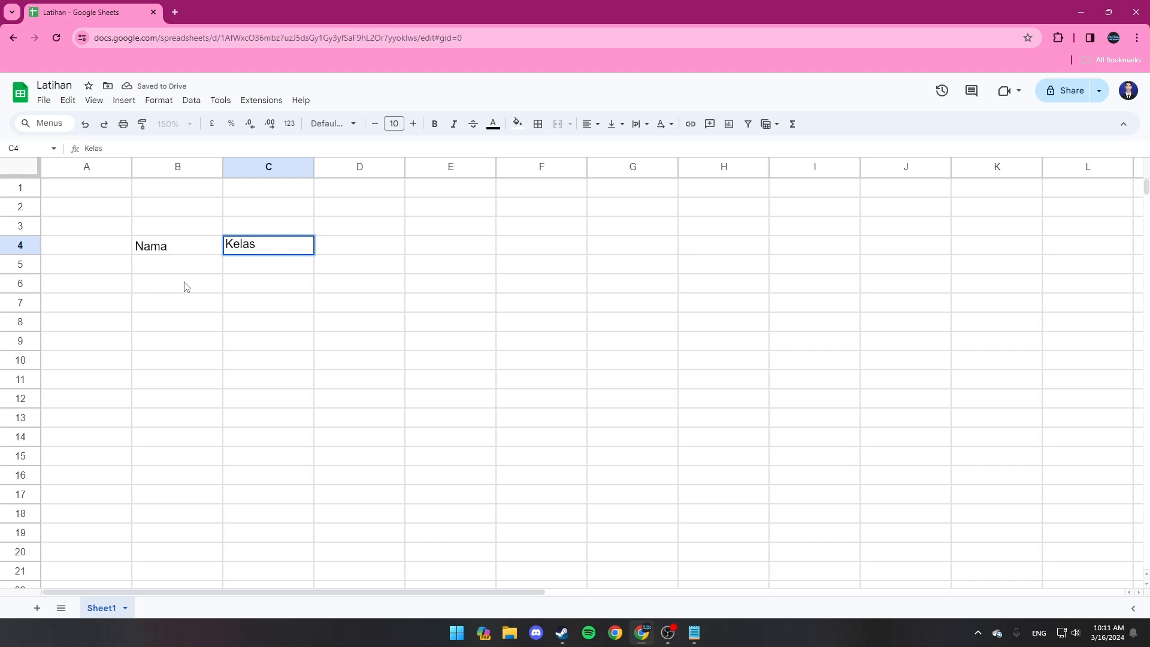
Fill cells B5 to B7 under "Nama" with the three students' first names
{"action": "left_click", "coordinate": [176, 270]}
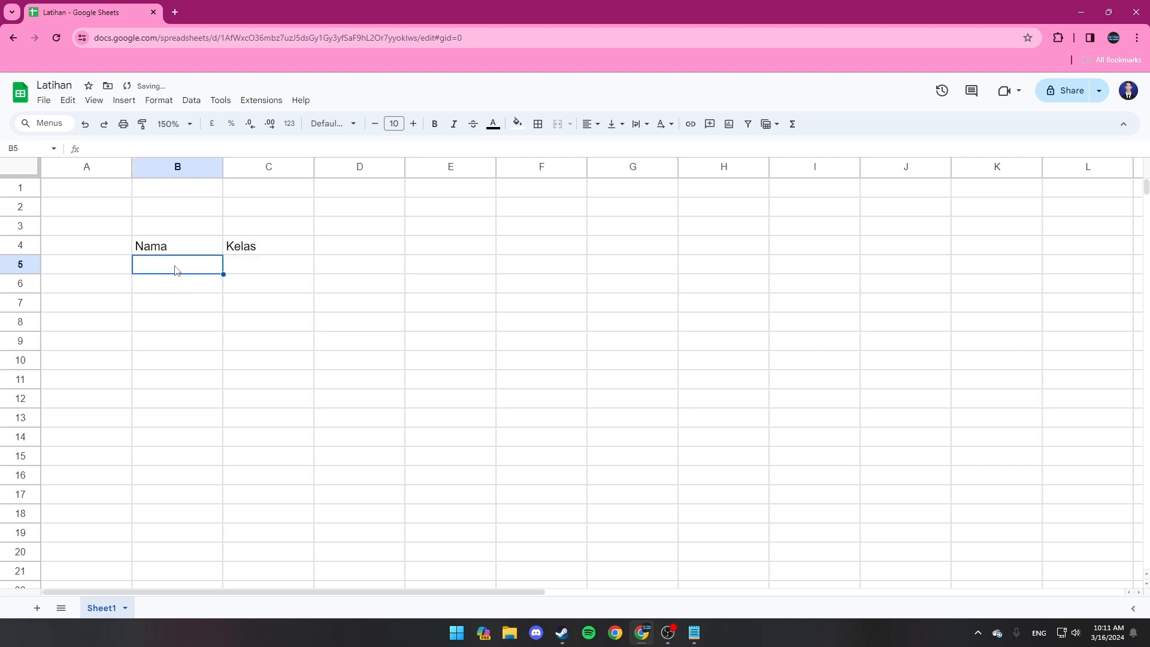
{"action": "type", "text": "Rey"}
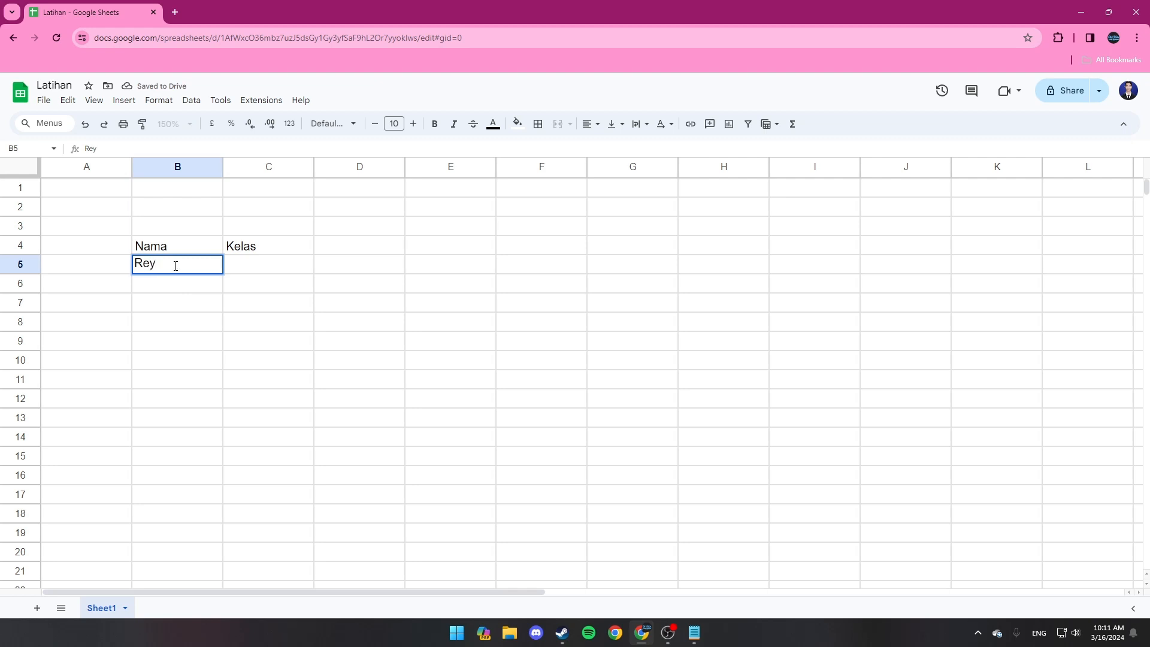
{"action": "left_click", "coordinate": [182, 285]}
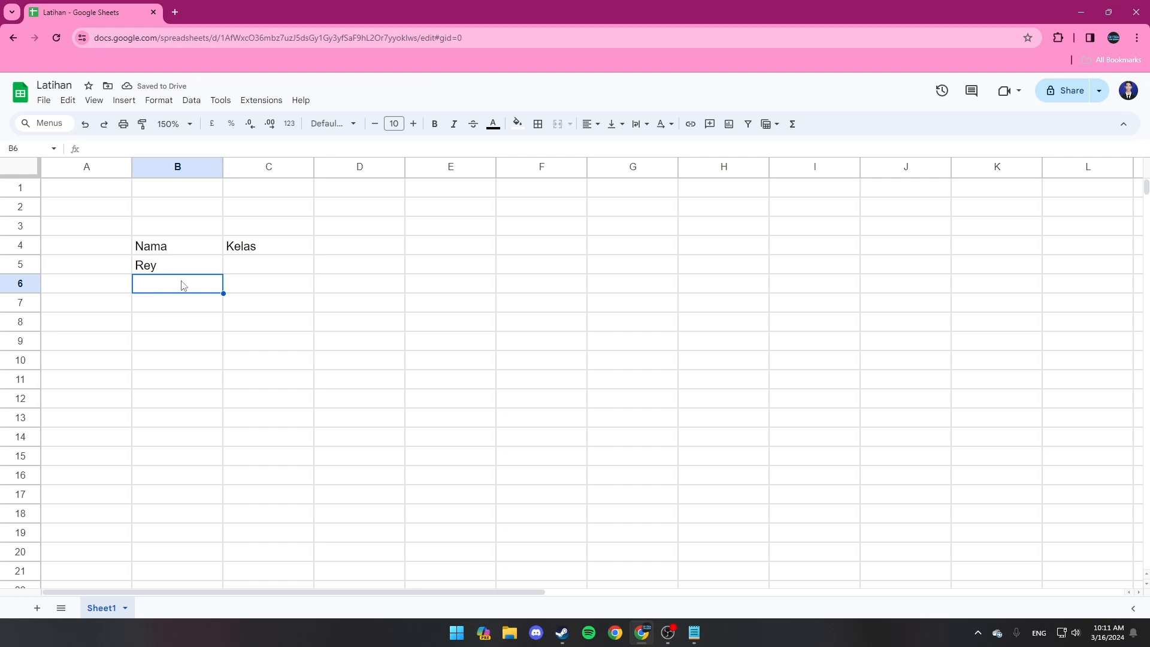
{"action": "type", "text": "Bobi"}
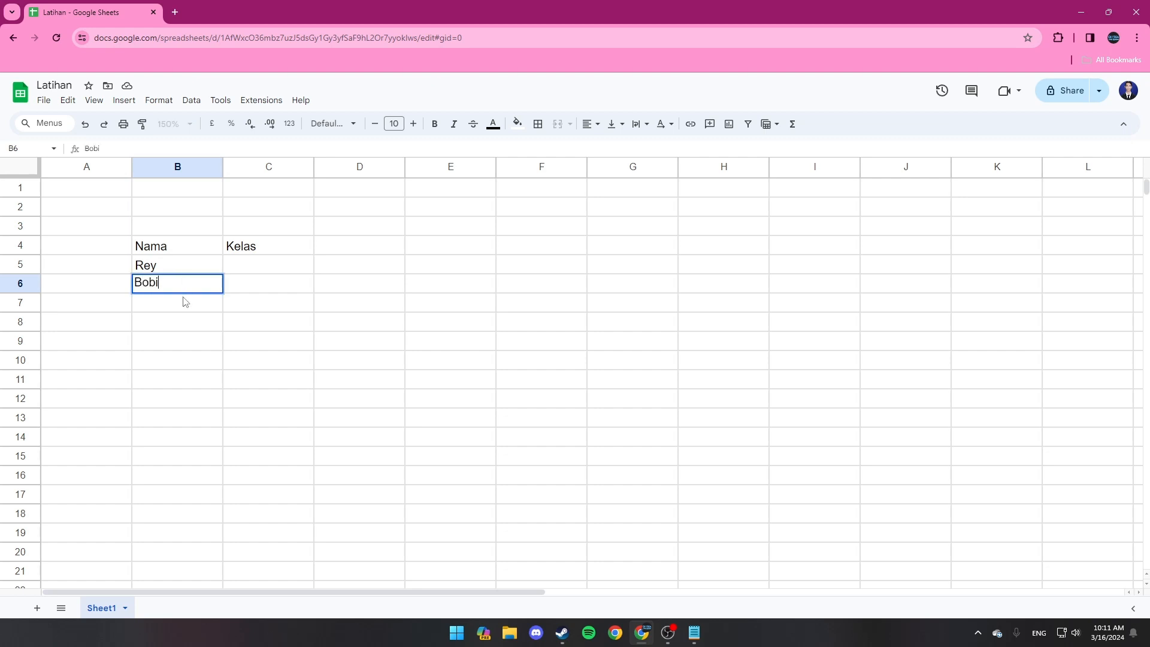
{"action": "key", "text": "Return"}
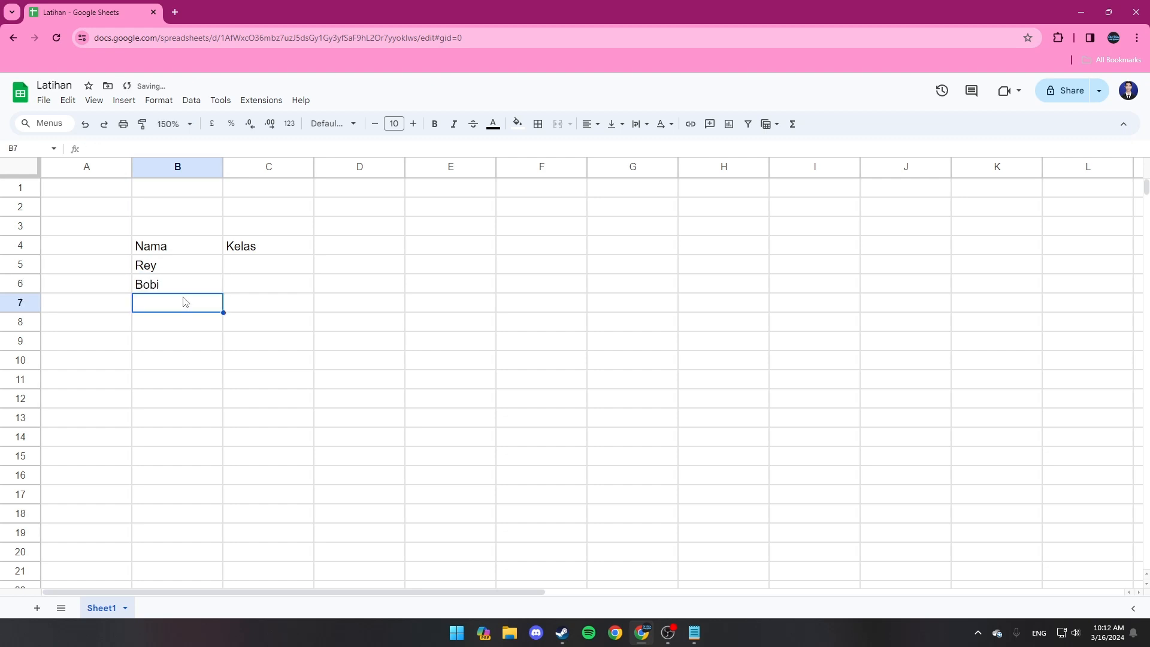
{"action": "type", "text": "Rafli"}
{"action": "left_click", "coordinate": [256, 288]}
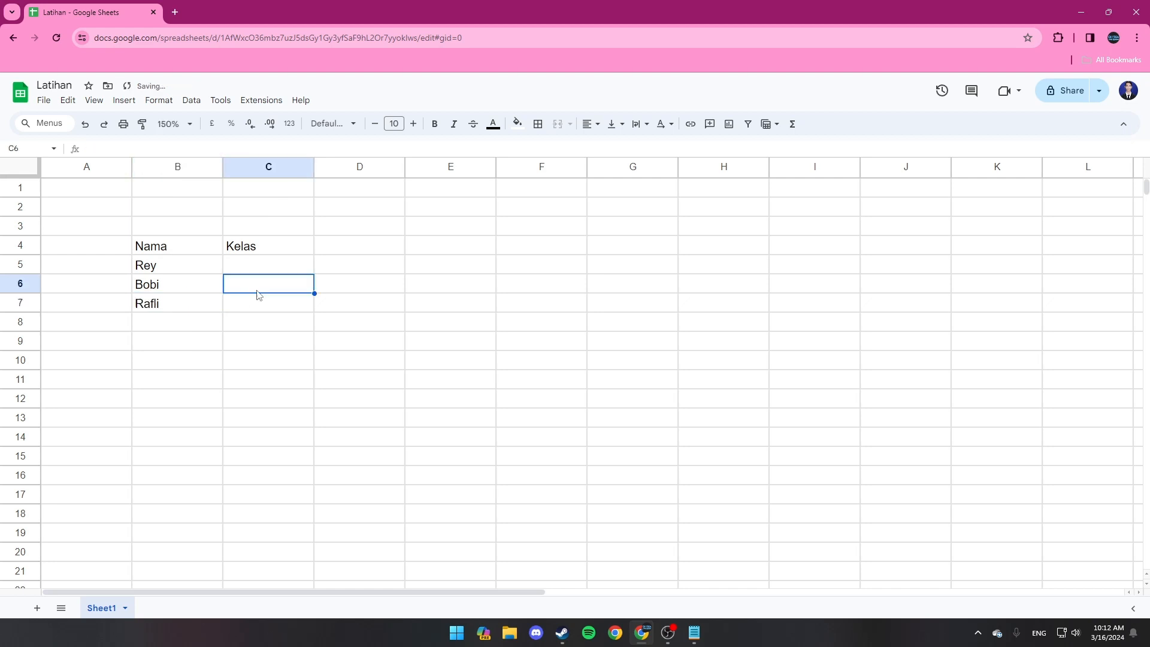
{"action": "left_click", "coordinate": [282, 309]}
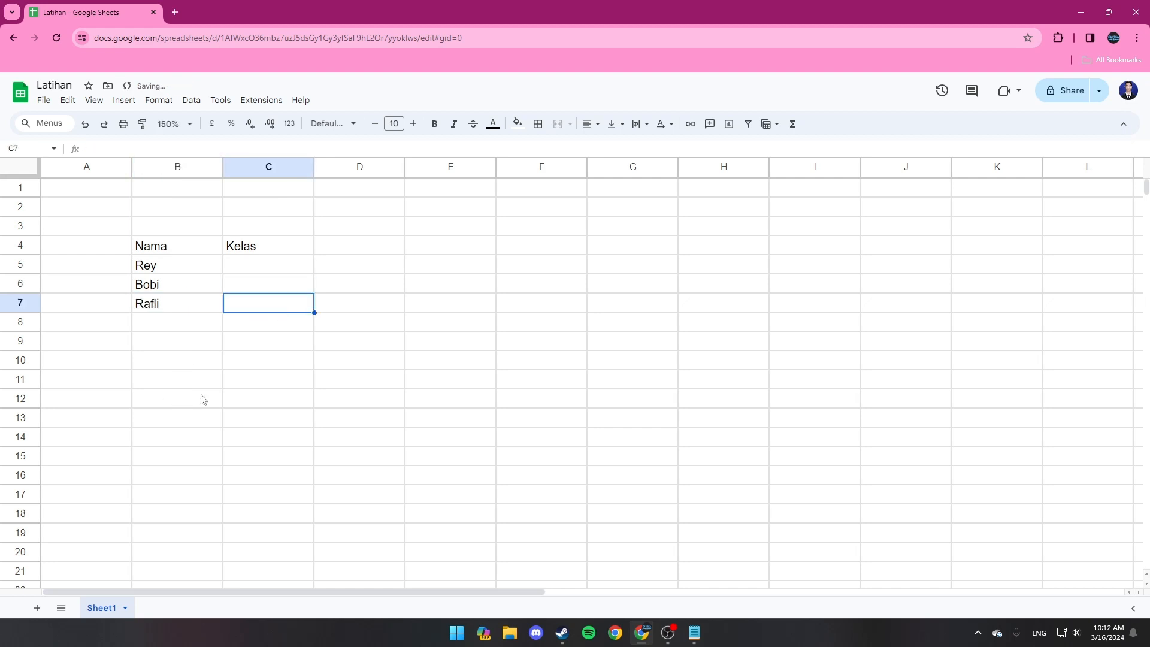
{"action": "left_click", "coordinate": [210, 321]}
Enter the class values 7, 8 and 9 in cells C5 to C7 under "Kelas"
{"action": "left_click", "coordinate": [256, 273]}
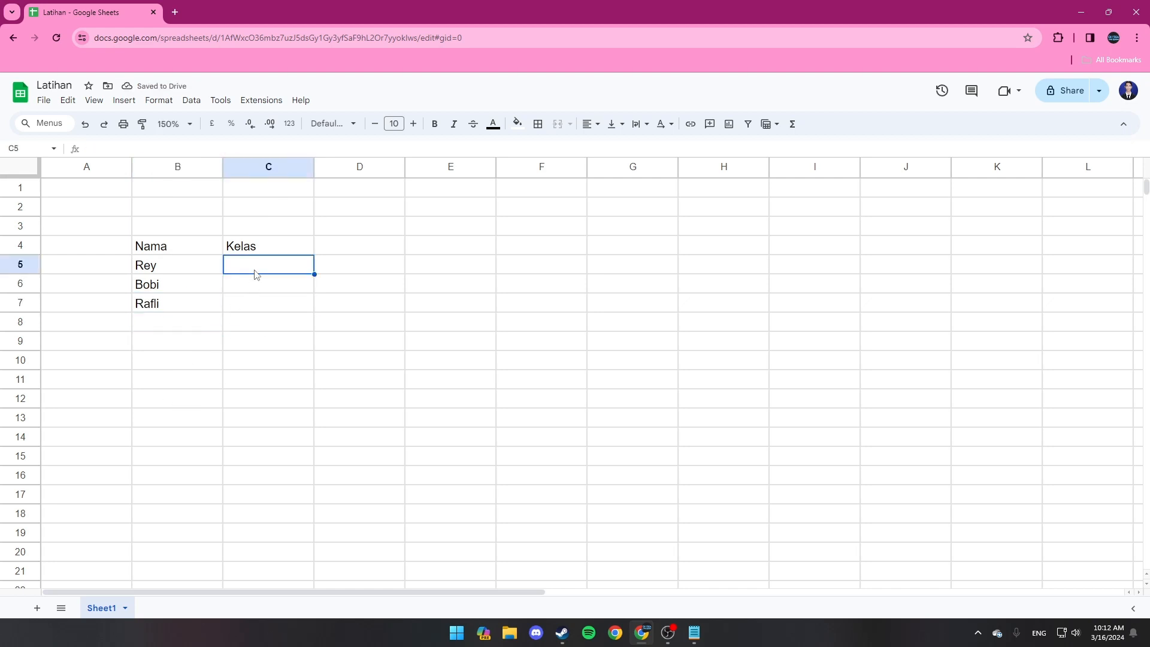
{"action": "type", "text": "7"}
{"action": "key", "text": "Return"}
{"action": "type", "text": "8"}
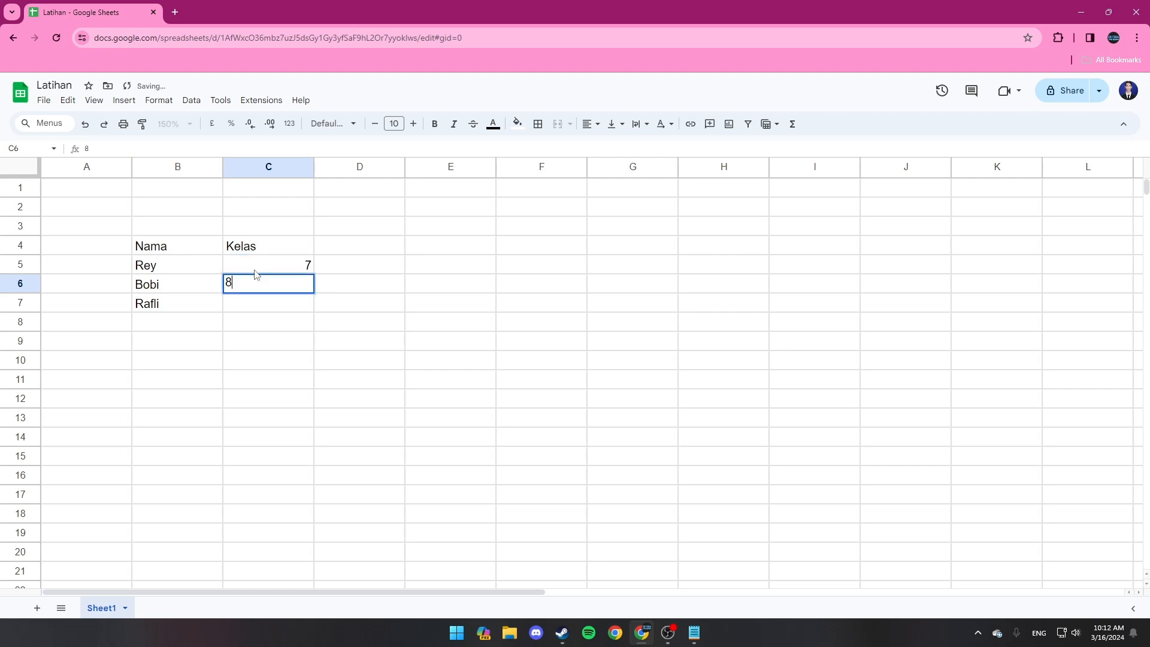
{"action": "key", "text": "Return"}
{"action": "type", "text": "9"}
{"action": "key", "text": "Return"}
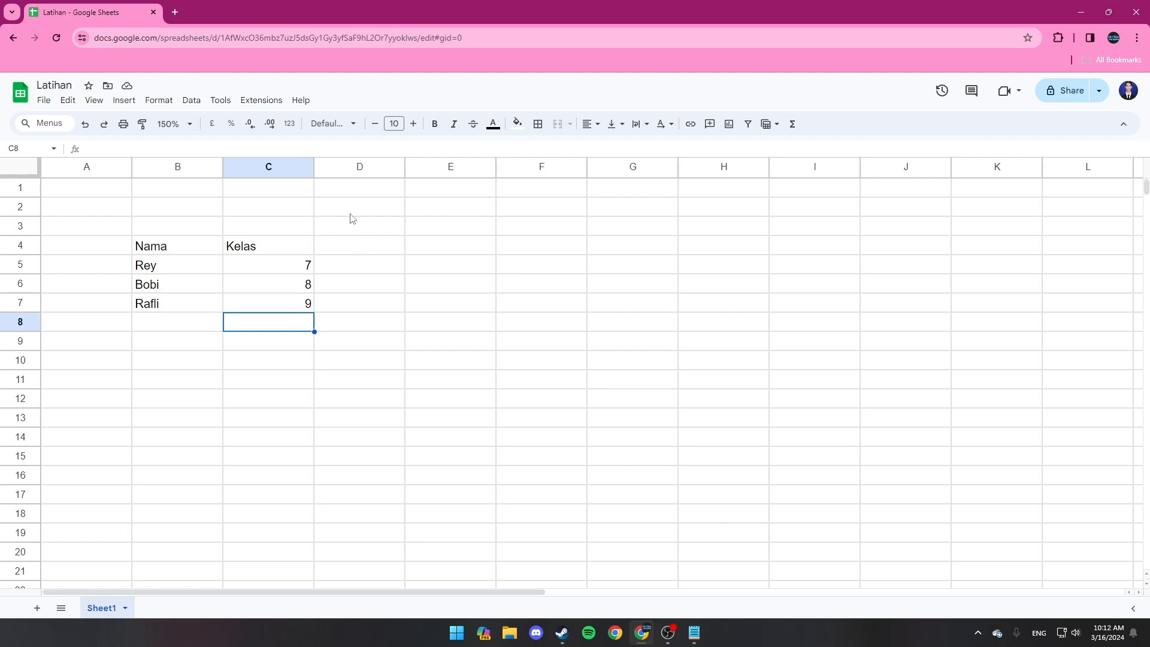
Set the sheet zoom to 200% and select the "Nama" heading cell B4
{"action": "left_click", "coordinate": [183, 123]}
{"action": "left_click", "coordinate": [180, 260]}
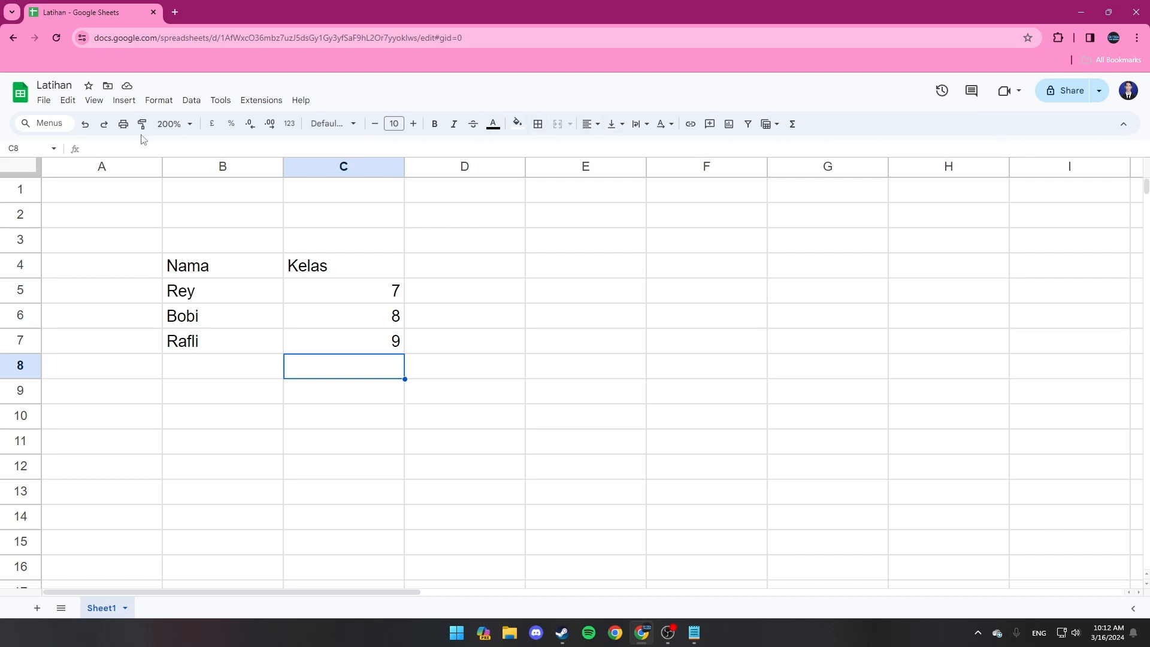
{"action": "left_click", "coordinate": [222, 272]}
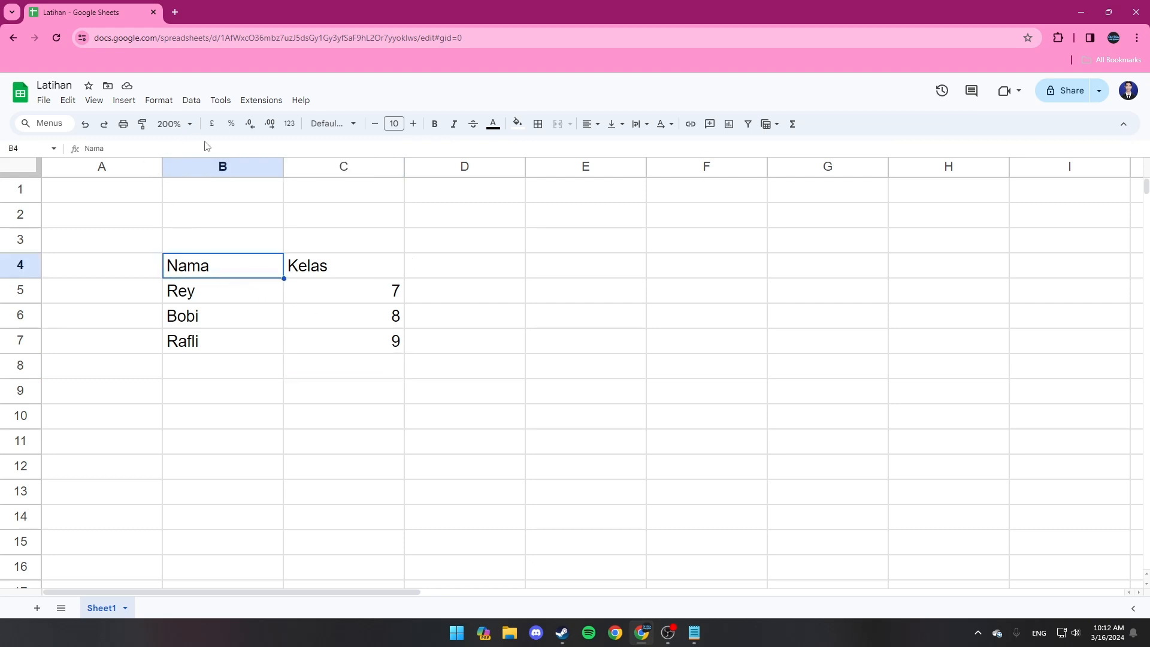
{"action": "left_click", "coordinate": [234, 283]}
{"action": "left_click", "coordinate": [233, 267]}
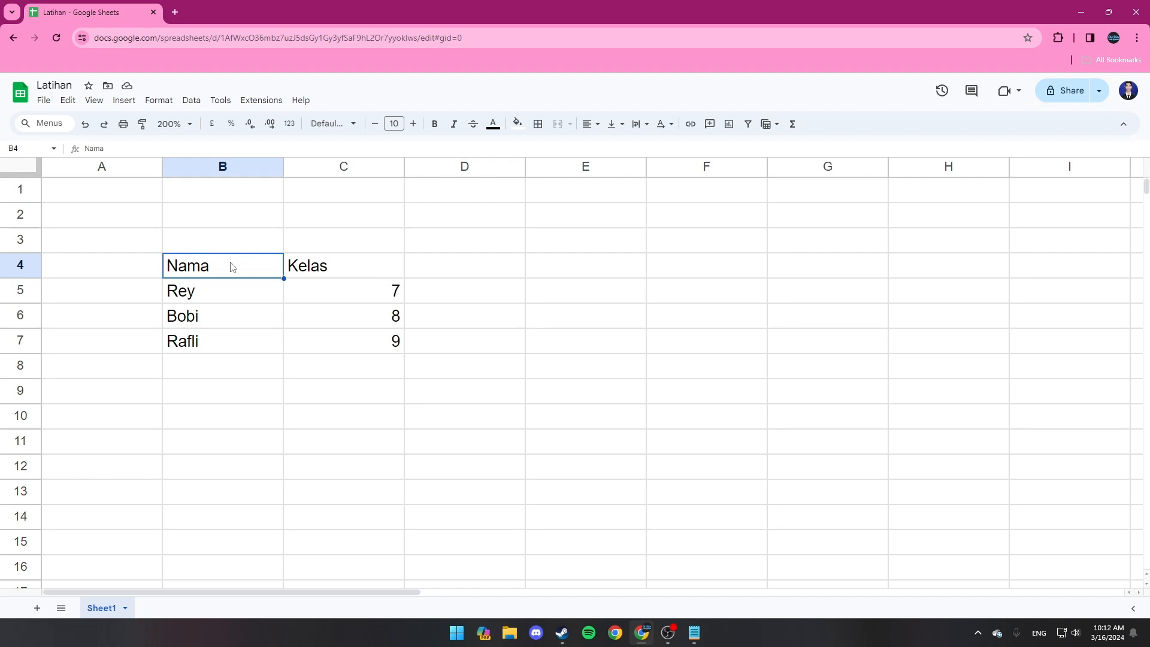
Try the Comic Sans MS, Impact, Lexend and Lora fonts in turn on the "Nama" heading in cell B4
{"action": "left_click", "coordinate": [357, 131]}
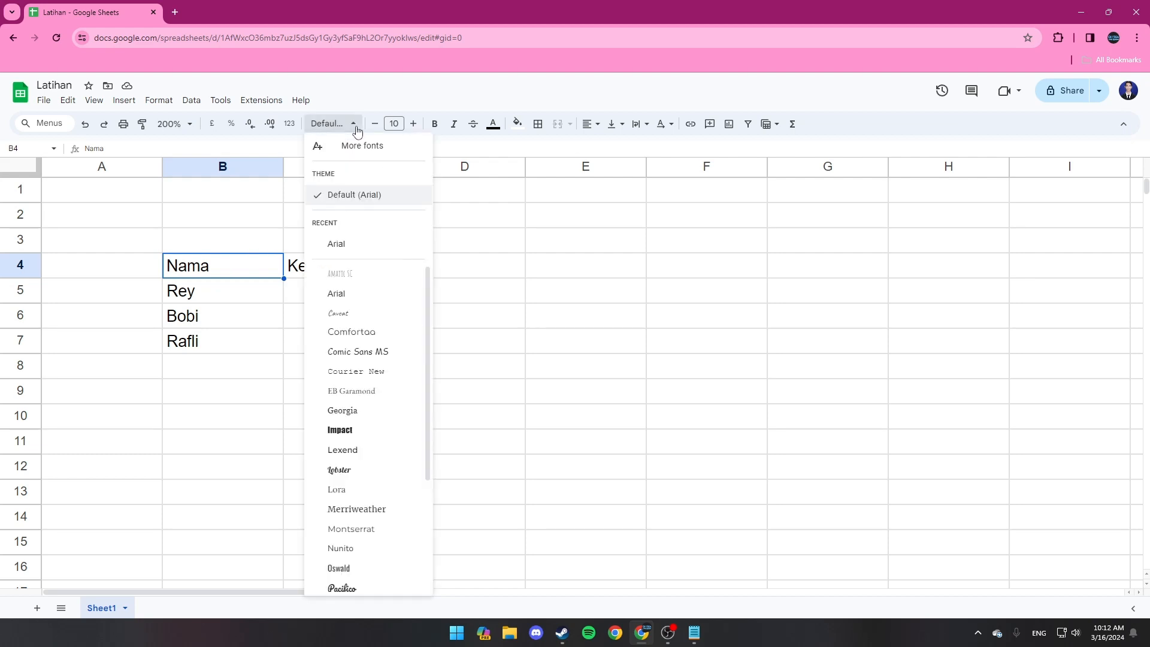
{"action": "left_click", "coordinate": [376, 352]}
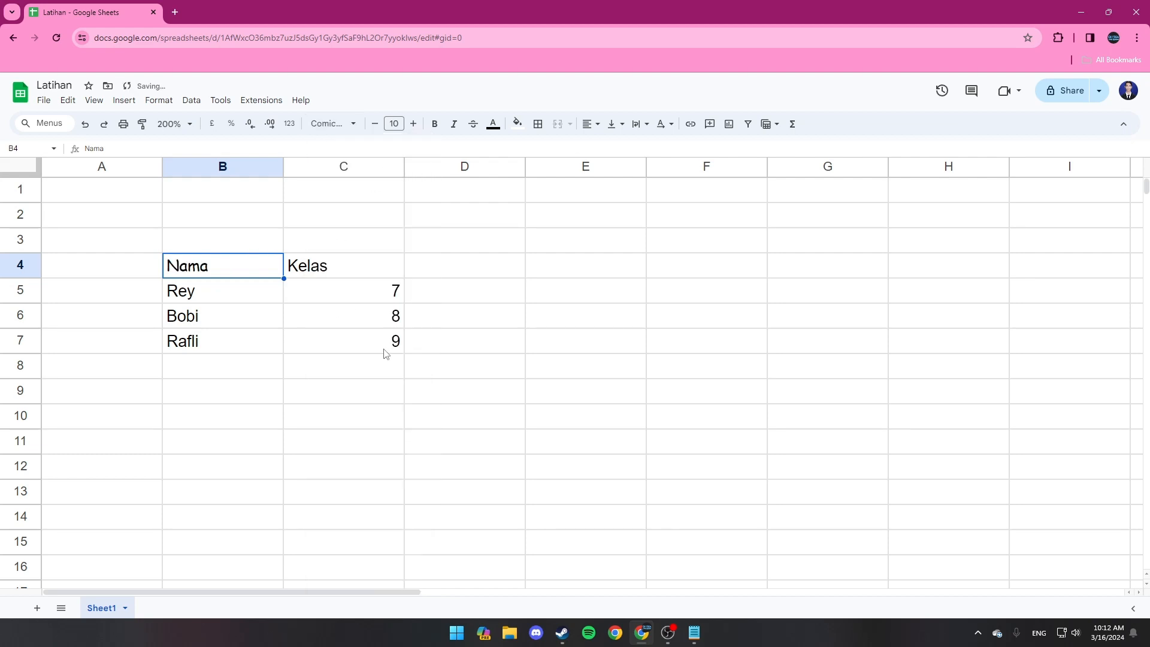
{"action": "left_click", "coordinate": [353, 124]}
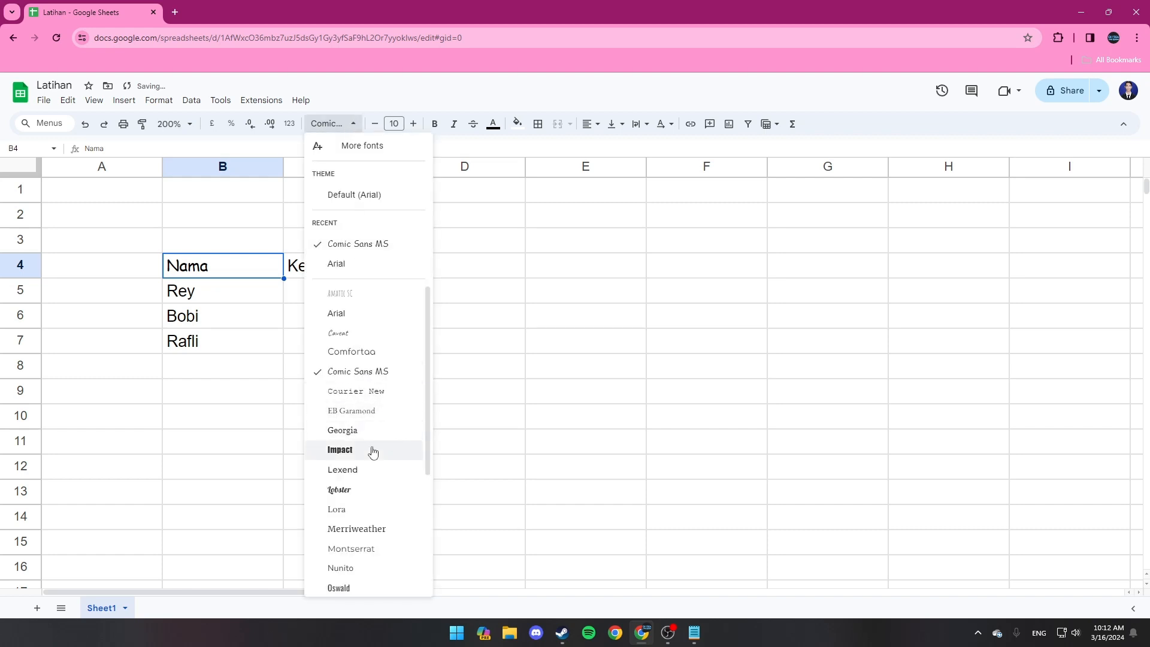
{"action": "left_click", "coordinate": [373, 452]}
{"action": "left_click", "coordinate": [354, 124]}
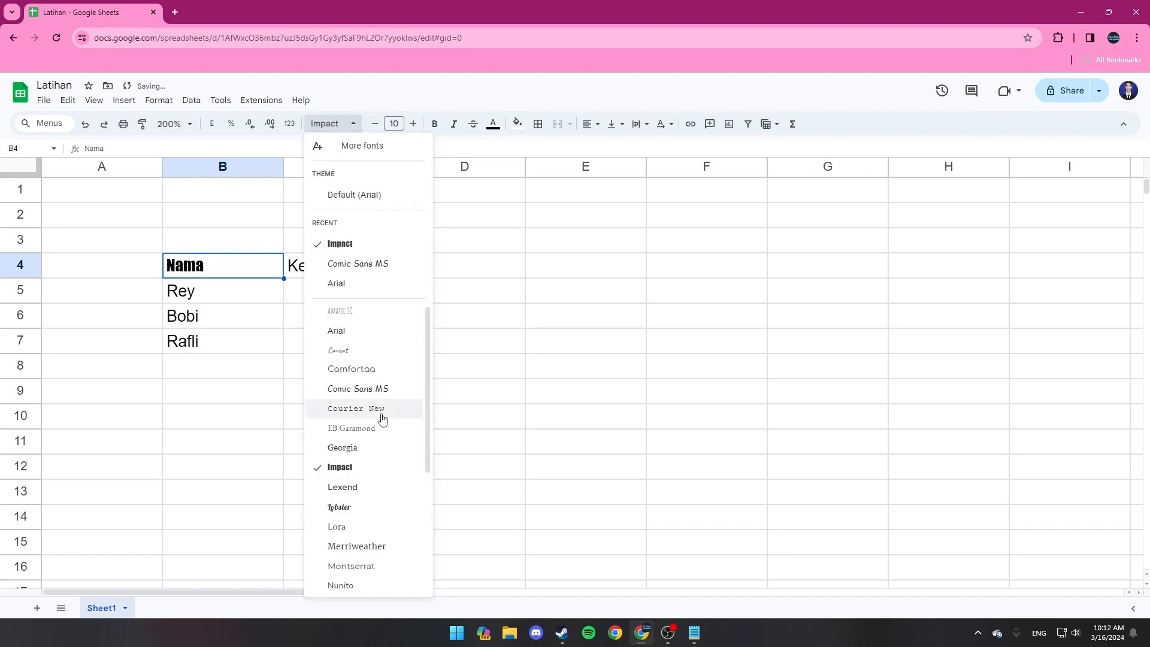
{"action": "scroll", "coordinate": [382, 418], "scroll_direction": "down", "scroll_amount": 1}
{"action": "left_click", "coordinate": [358, 431]}
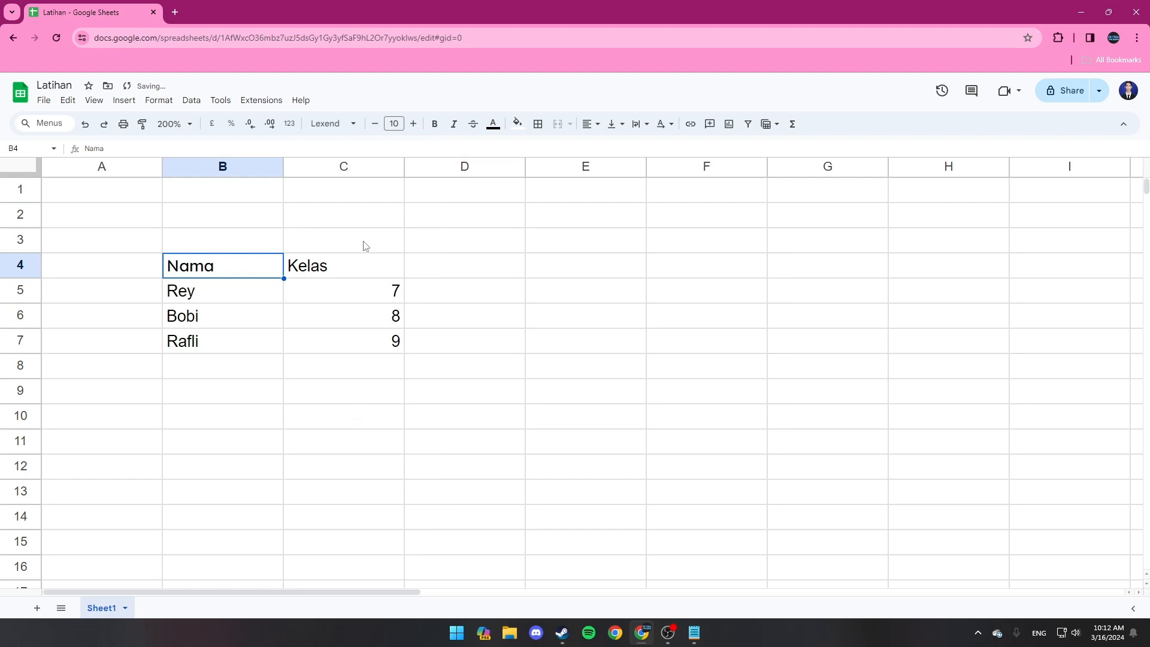
{"action": "left_click", "coordinate": [353, 125]}
{"action": "left_click", "coordinate": [374, 547]}
Return the "Nama" heading in cell B4 to the Arial font
{"action": "left_click", "coordinate": [341, 125]}
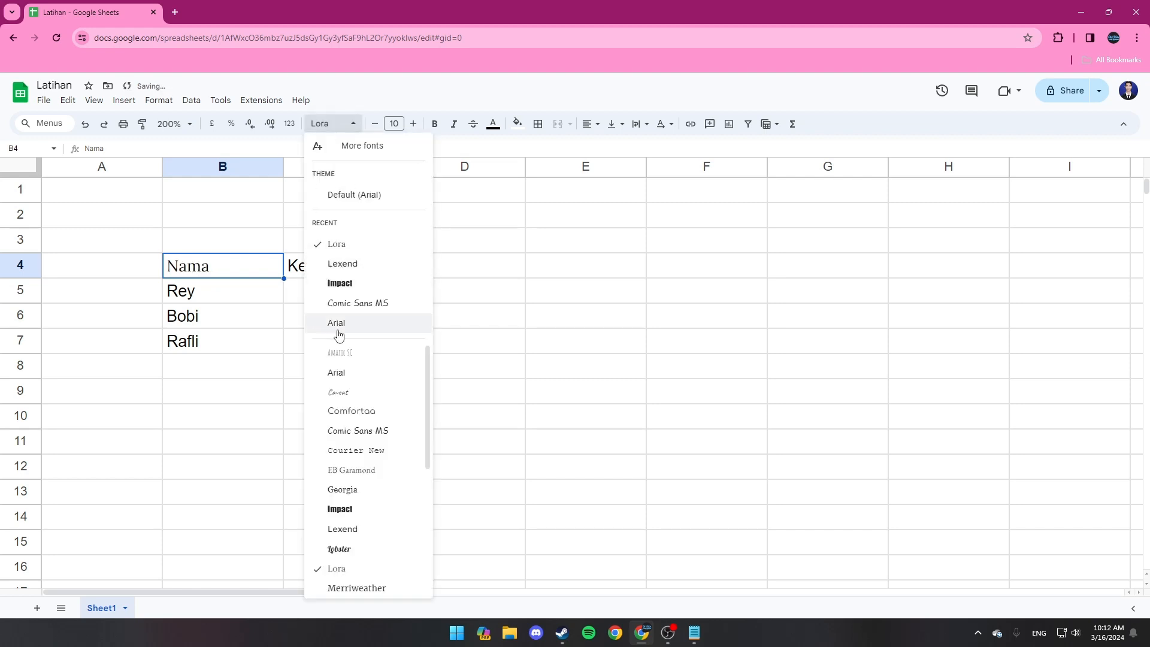
{"action": "left_click", "coordinate": [338, 325]}
{"action": "left_click", "coordinate": [352, 125]}
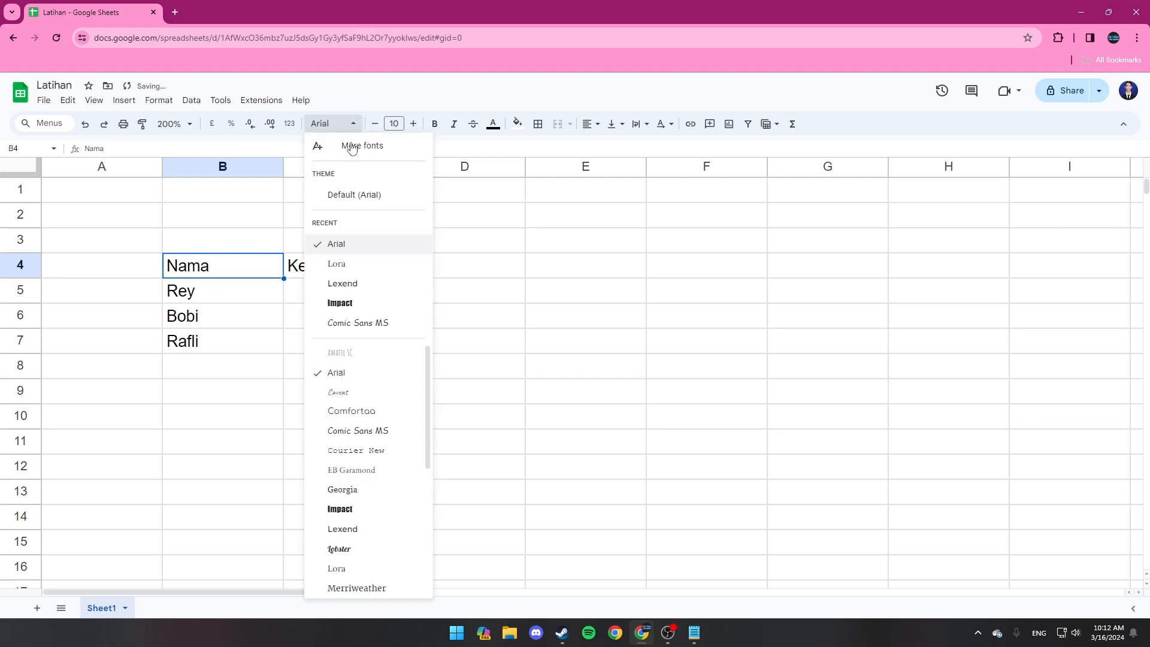
{"action": "left_click", "coordinate": [367, 196]}
{"action": "left_click", "coordinate": [335, 123]}
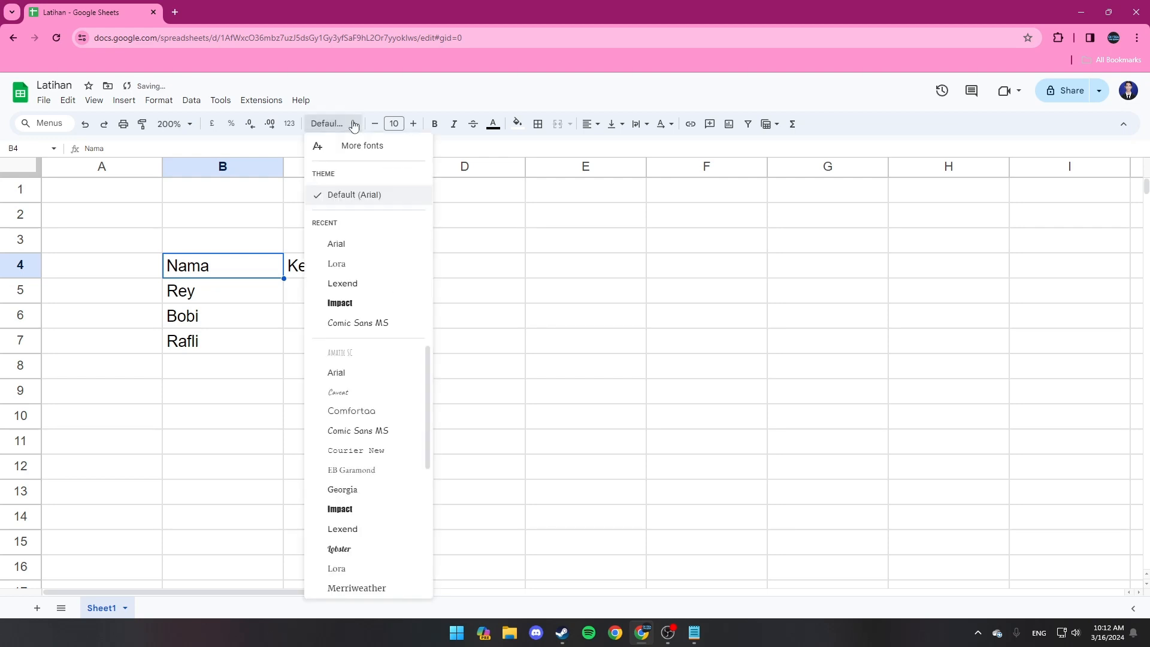
{"action": "left_click", "coordinate": [352, 258]}
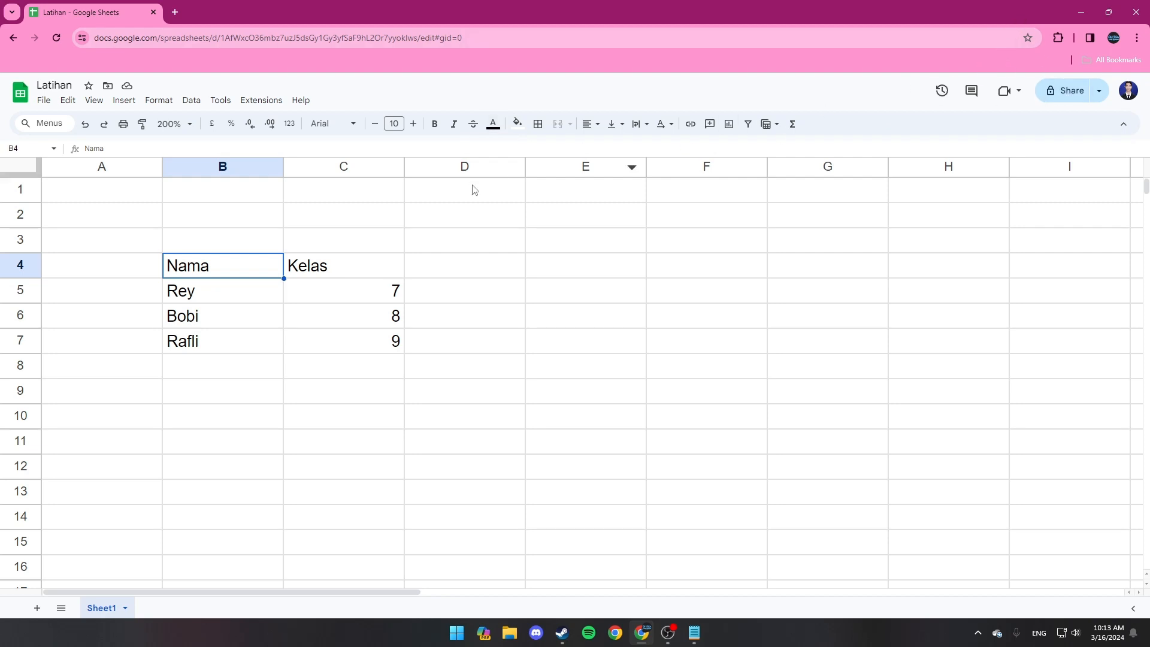
Set the font of the "Nama" heading in cell B4 to Impact
{"action": "left_click", "coordinate": [358, 124]}
{"action": "left_click", "coordinate": [377, 199]}
{"action": "left_click", "coordinate": [344, 126]}
{"action": "left_click", "coordinate": [361, 305]}
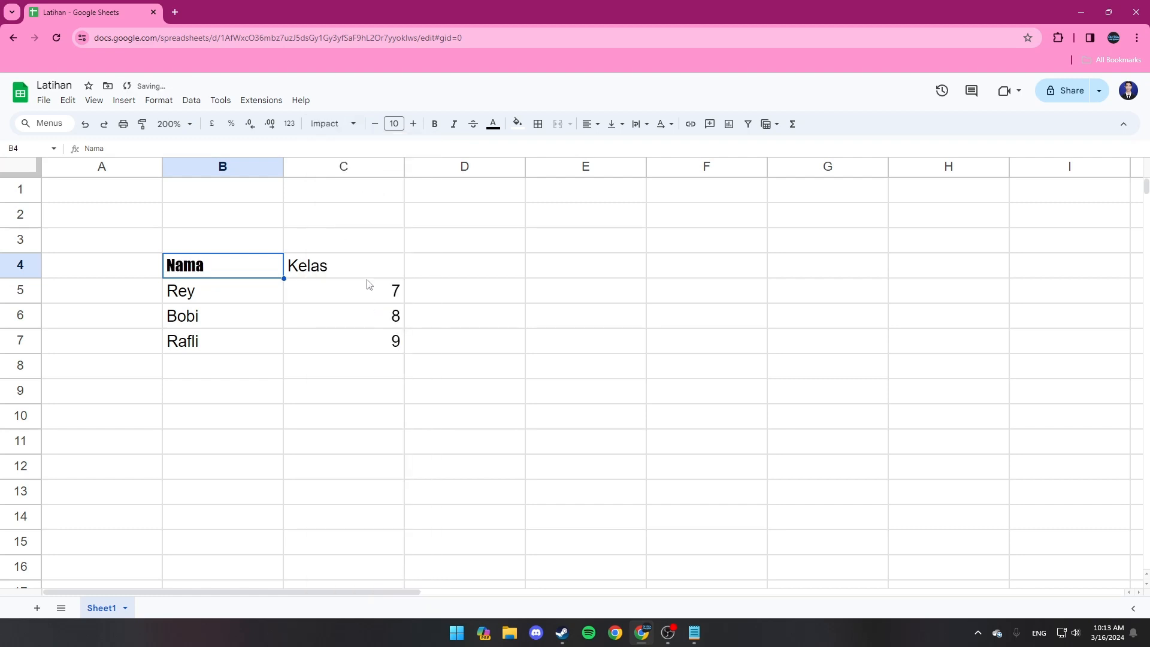
Try enlarging and shrinking the font size of the "Nama" heading one point at a time
{"action": "left_click", "coordinate": [414, 124]}
{"action": "left_click", "coordinate": [414, 124]}
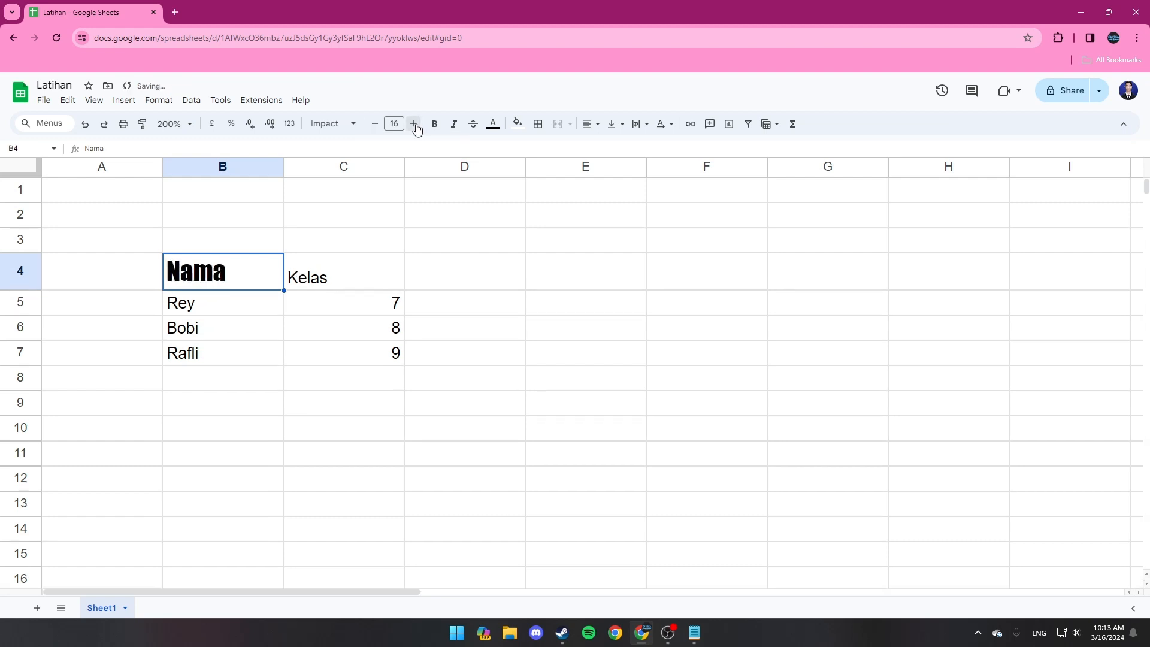
{"action": "left_click", "coordinate": [414, 124]}
{"action": "left_click", "coordinate": [414, 124]}
{"action": "left_click", "coordinate": [374, 124]}
{"action": "left_click", "coordinate": [375, 124]}
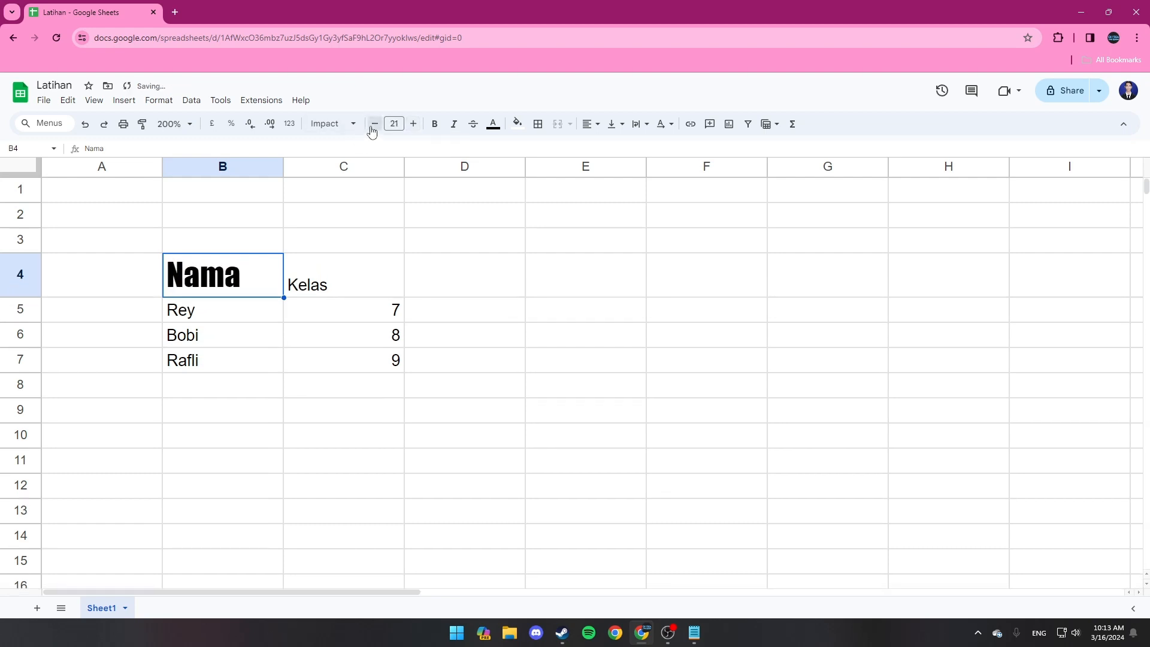
{"action": "left_click", "coordinate": [374, 124]}
{"action": "left_click", "coordinate": [374, 124]}
{"action": "left_click", "coordinate": [375, 124]}
{"action": "left_click", "coordinate": [374, 124]}
{"action": "left_click", "coordinate": [375, 124]}
{"action": "left_click", "coordinate": [374, 124]}
{"action": "left_click", "coordinate": [374, 124]}
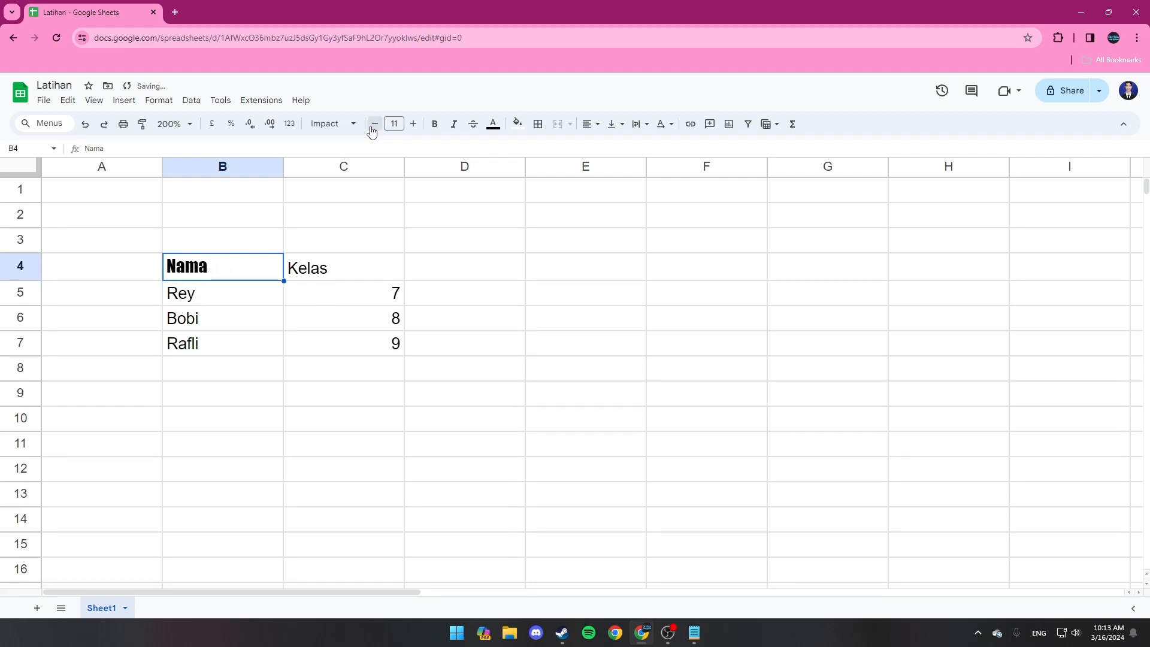
{"action": "left_click", "coordinate": [374, 124]}
Set the font size of the "Nama" heading in cell B4 to 15
{"action": "left_click", "coordinate": [414, 124]}
{"action": "left_click", "coordinate": [413, 124]}
{"action": "left_click", "coordinate": [413, 124]}
{"action": "left_click", "coordinate": [413, 124]}
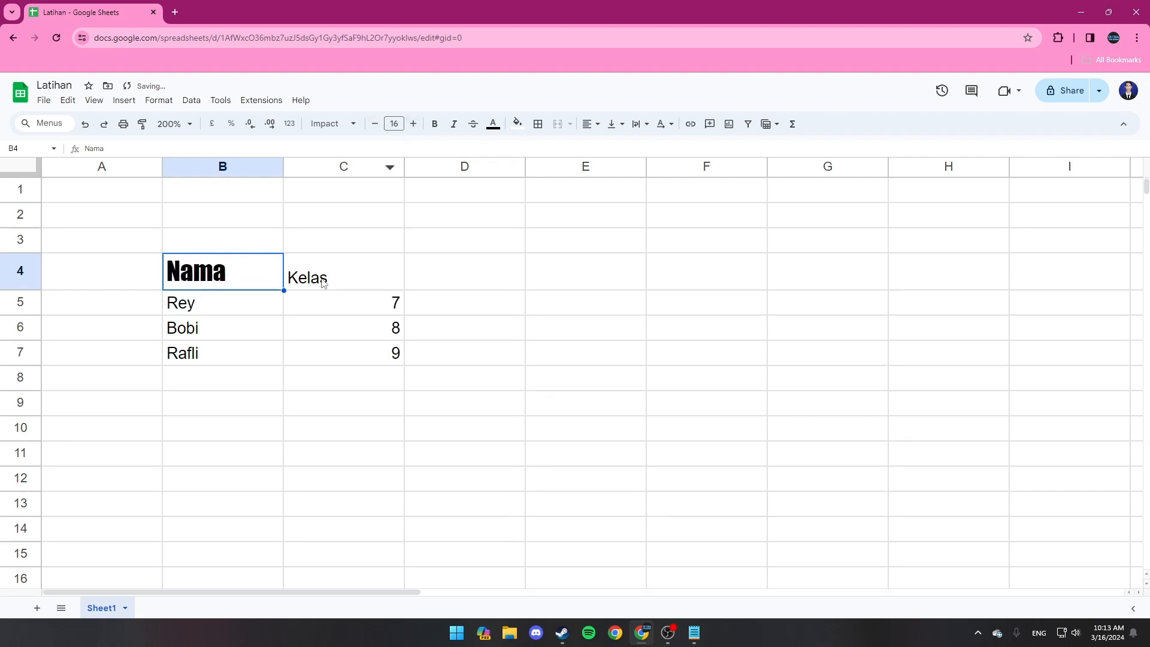
{"action": "left_click", "coordinate": [375, 124]}
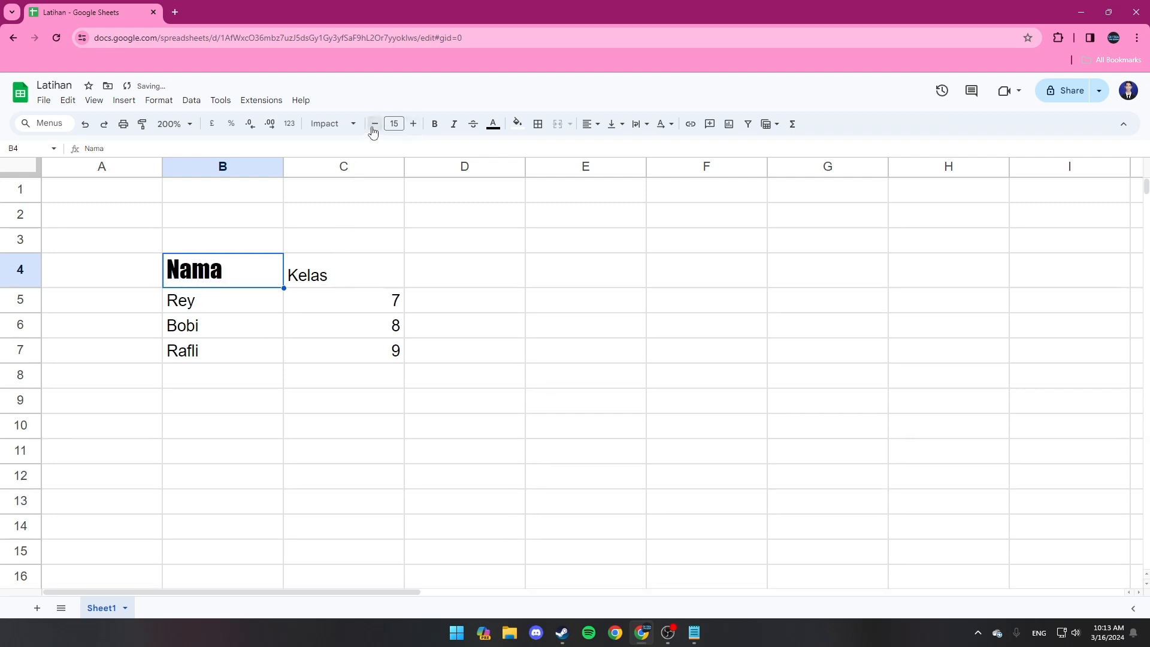
Change the "Nama" heading to the Comic Sans MS font and make it bold
{"action": "left_click", "coordinate": [435, 124]}
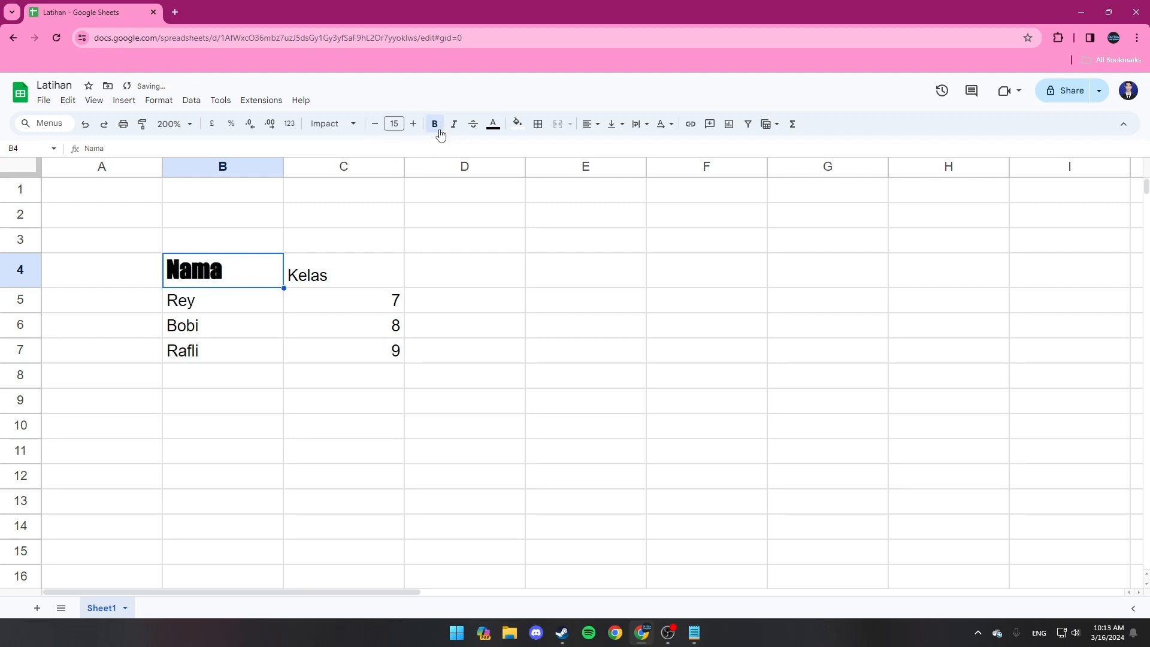
{"action": "left_click", "coordinate": [353, 127]}
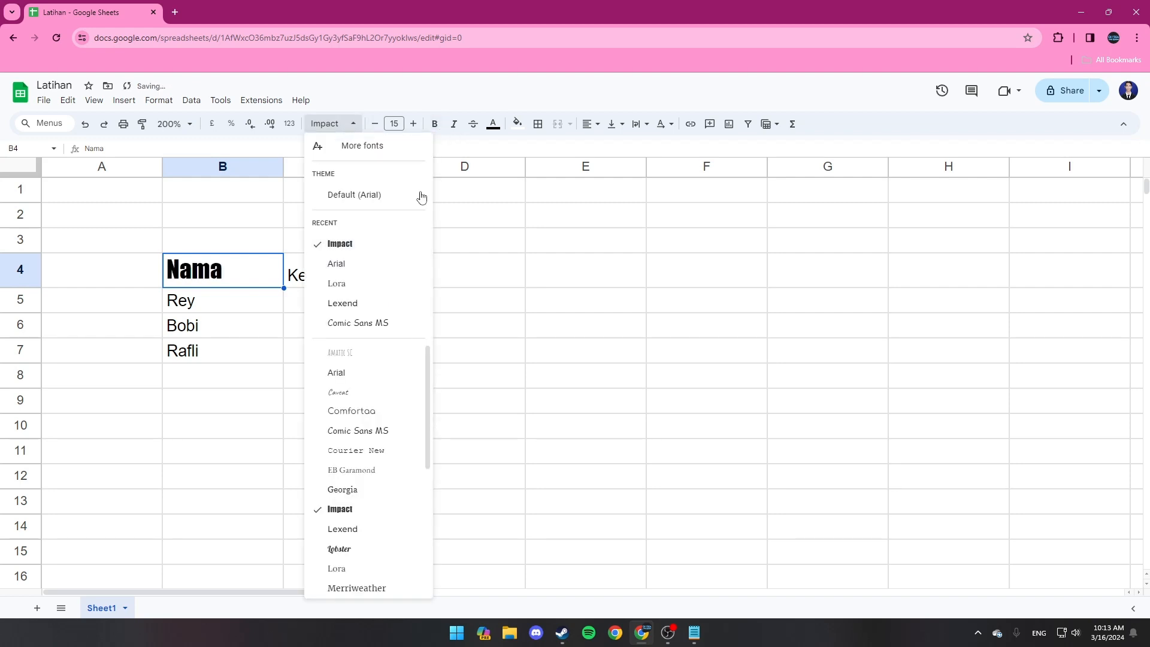
{"action": "left_click", "coordinate": [402, 324]}
{"action": "left_click", "coordinate": [436, 125]}
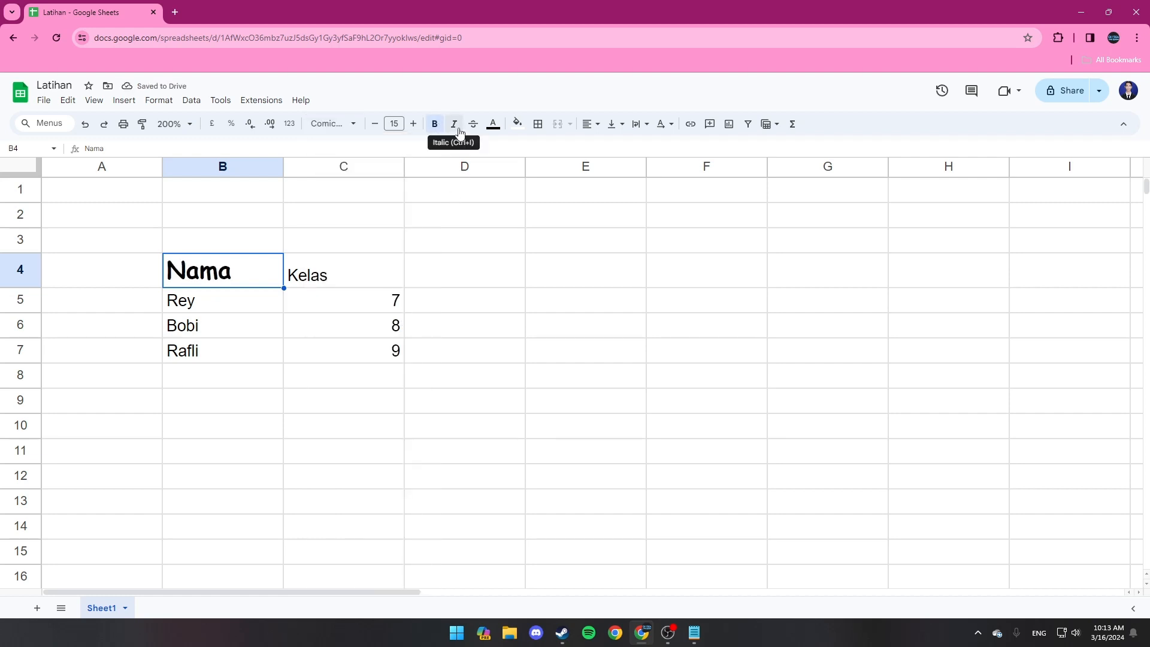
Apply italic and strikethrough formatting to the "Nama" heading in cell B4
{"action": "left_click", "coordinate": [457, 129]}
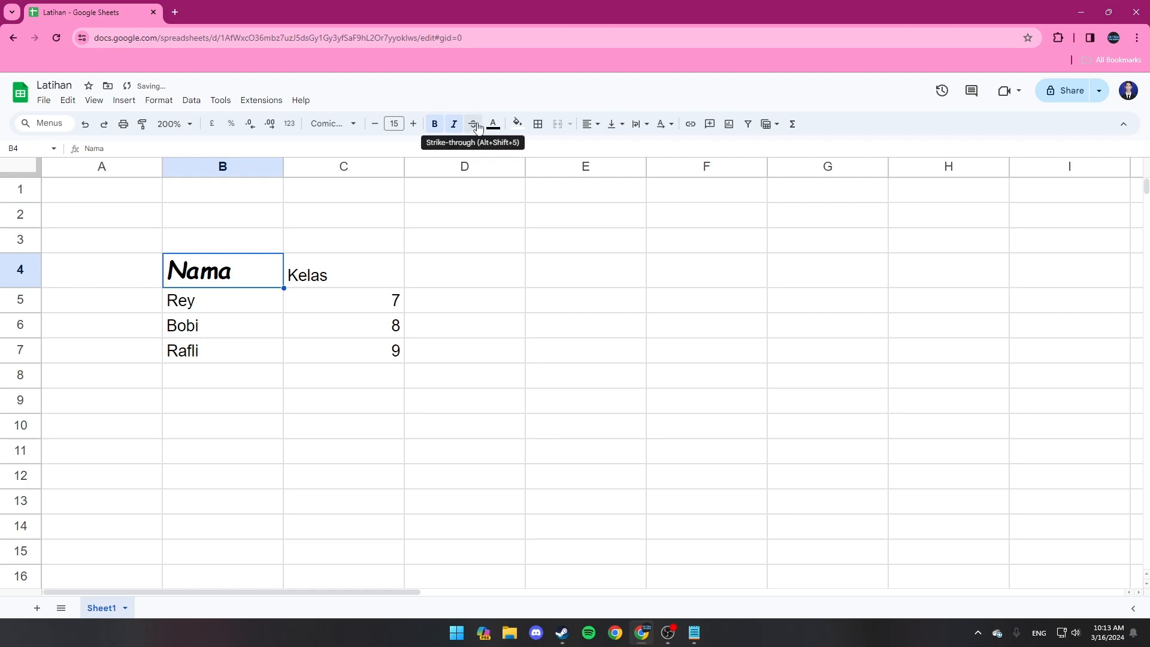
{"action": "left_click", "coordinate": [478, 128]}
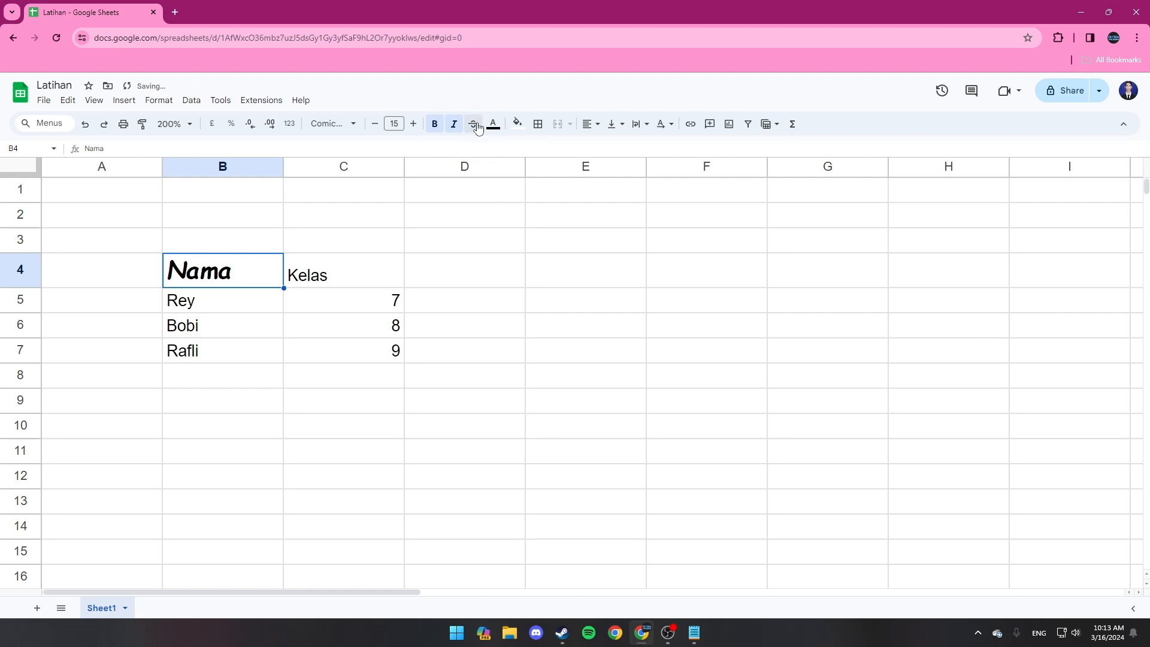
{"action": "left_click", "coordinate": [453, 124]}
{"action": "left_click", "coordinate": [454, 124]}
{"action": "key", "text": "alt+shift+5"}
Colour the "Nama" heading text magenta and fill cell B4 with yellow
{"action": "left_click", "coordinate": [494, 127]}
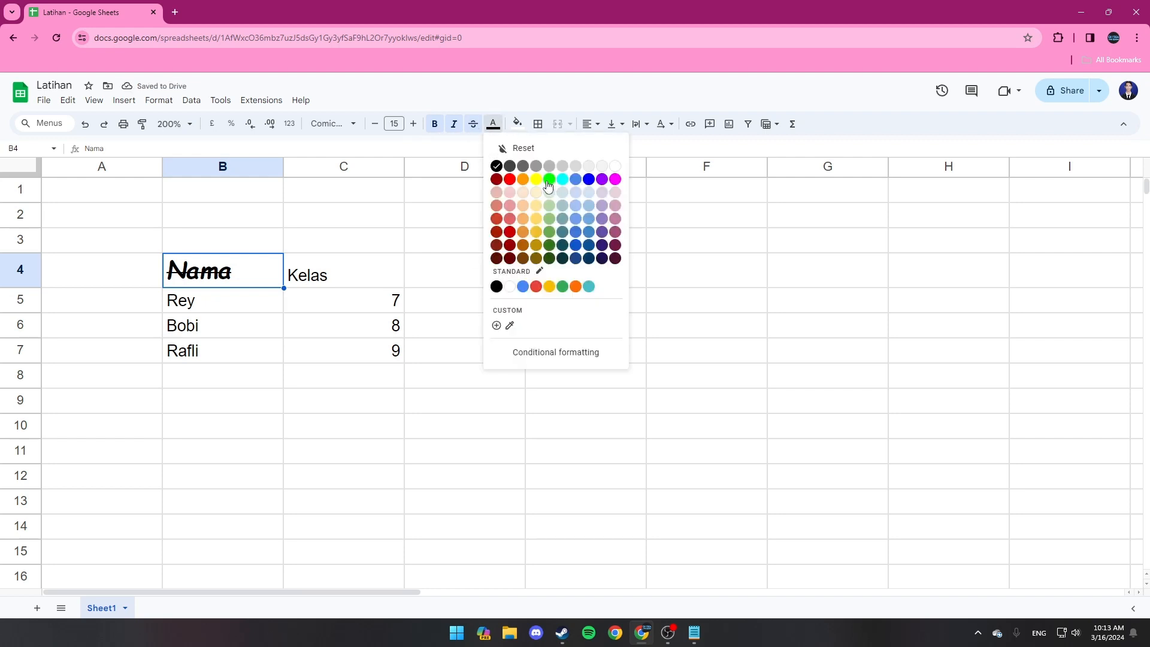
{"action": "left_click", "coordinate": [616, 181]}
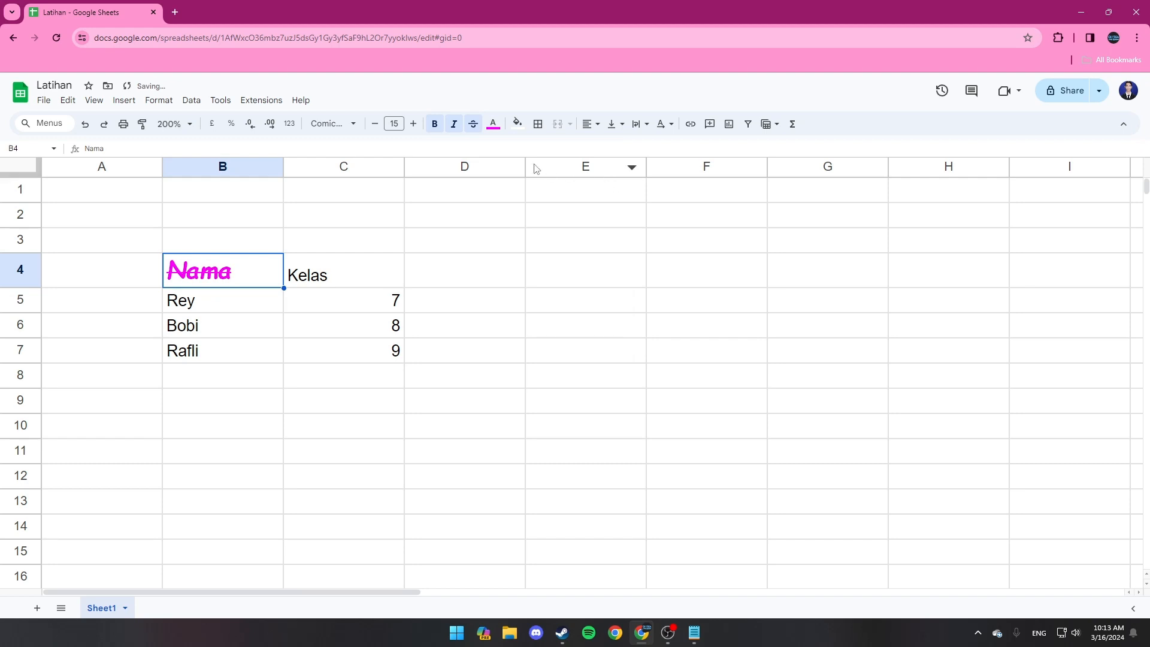
{"action": "left_click", "coordinate": [518, 126]}
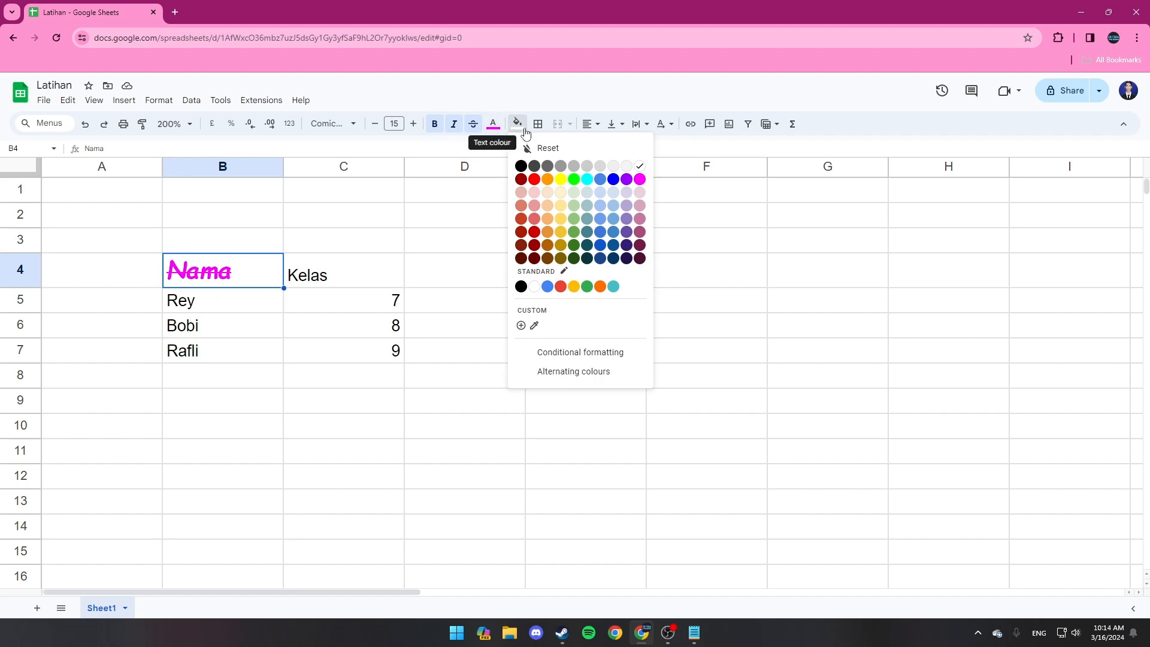
{"action": "left_click", "coordinate": [561, 180]}
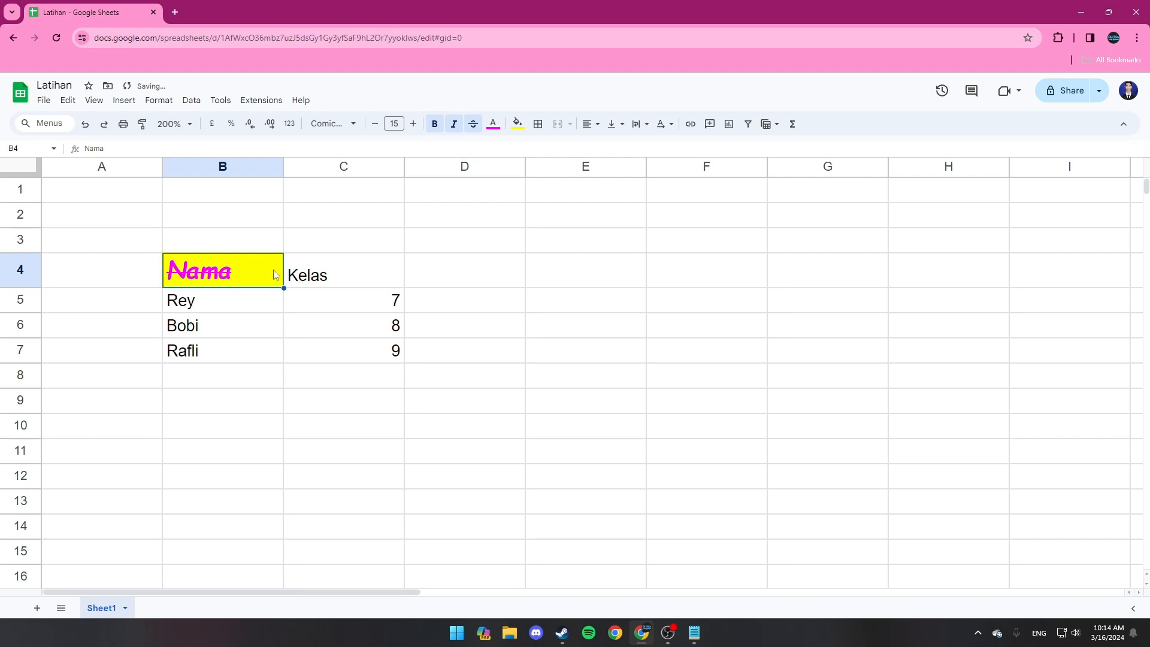
{"action": "left_click", "coordinate": [312, 276]}
{"action": "left_click", "coordinate": [261, 277]}
{"action": "left_click", "coordinate": [323, 239]}
{"action": "left_click", "coordinate": [211, 268]}
{"action": "left_click", "coordinate": [538, 126]}
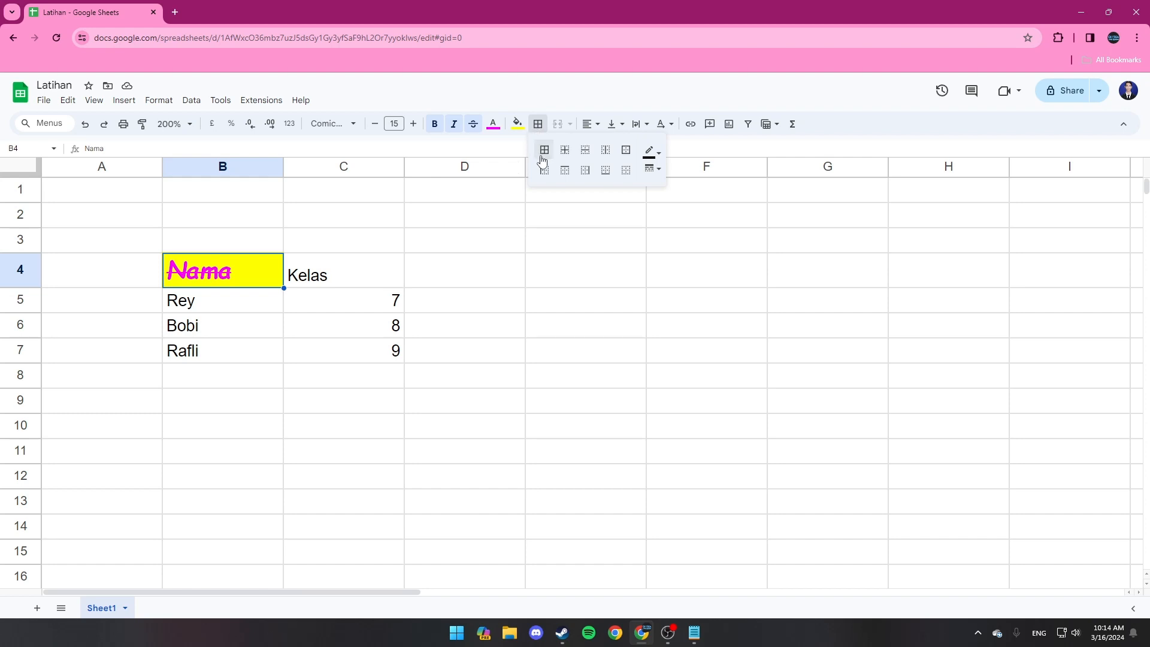
{"action": "left_click", "coordinate": [391, 247]}
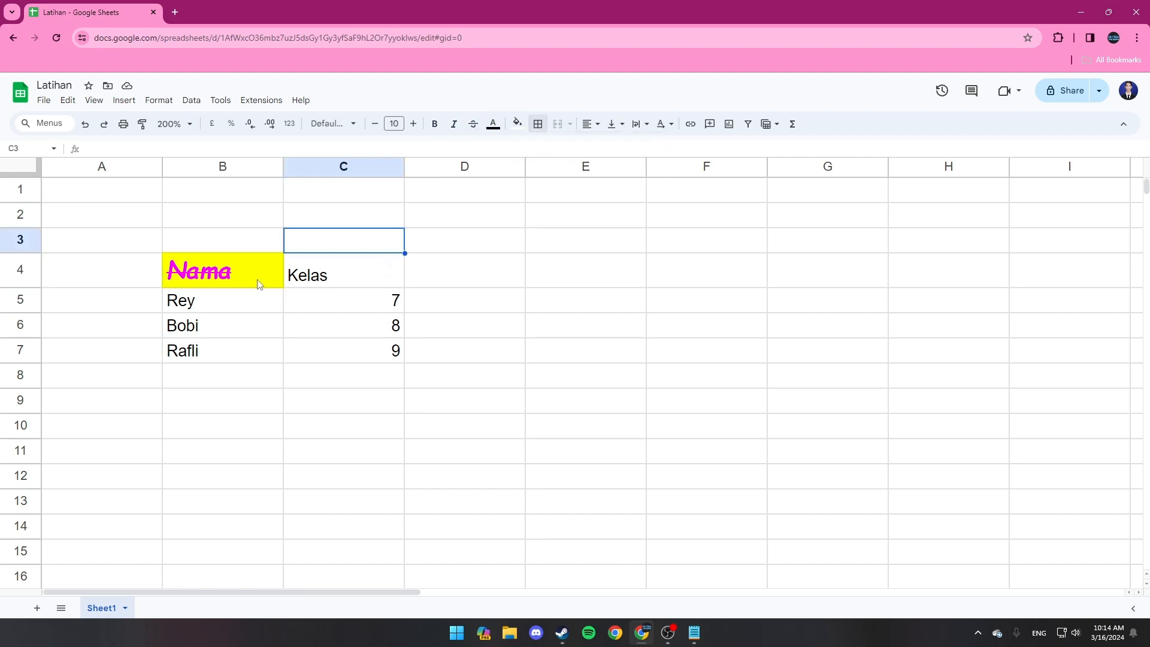
Try borders around every cell of the table range B4:C7 and clear them again
{"action": "left_click_drag", "start_coordinate": [220, 272], "coordinate": [344, 351]}
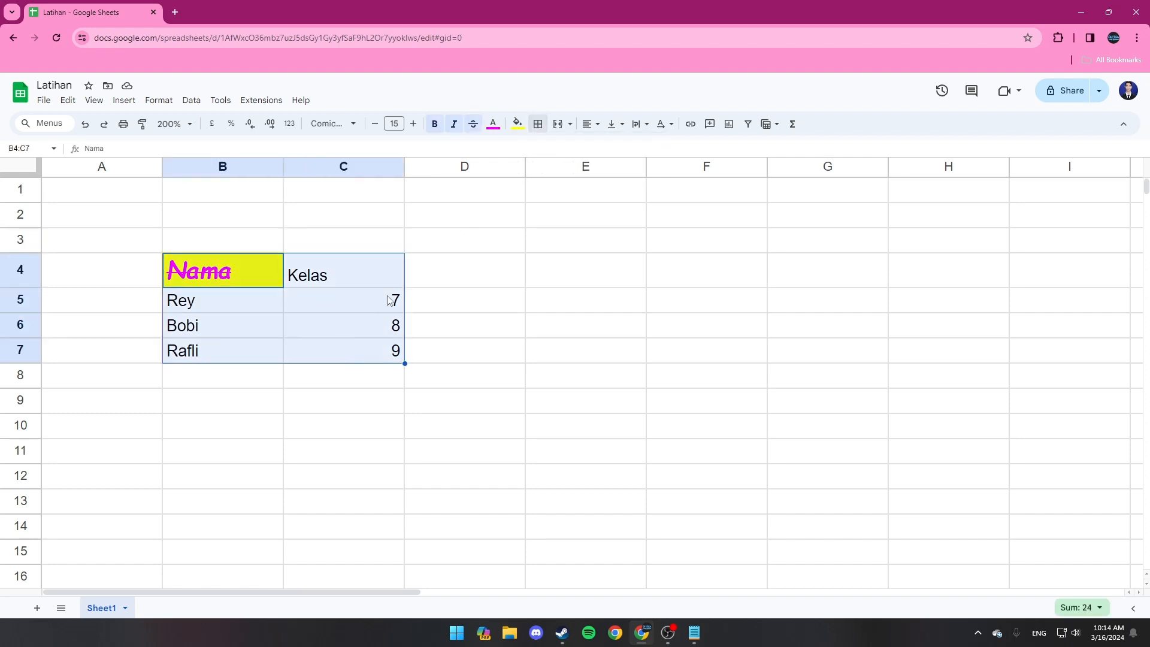
{"action": "left_click", "coordinate": [538, 124]}
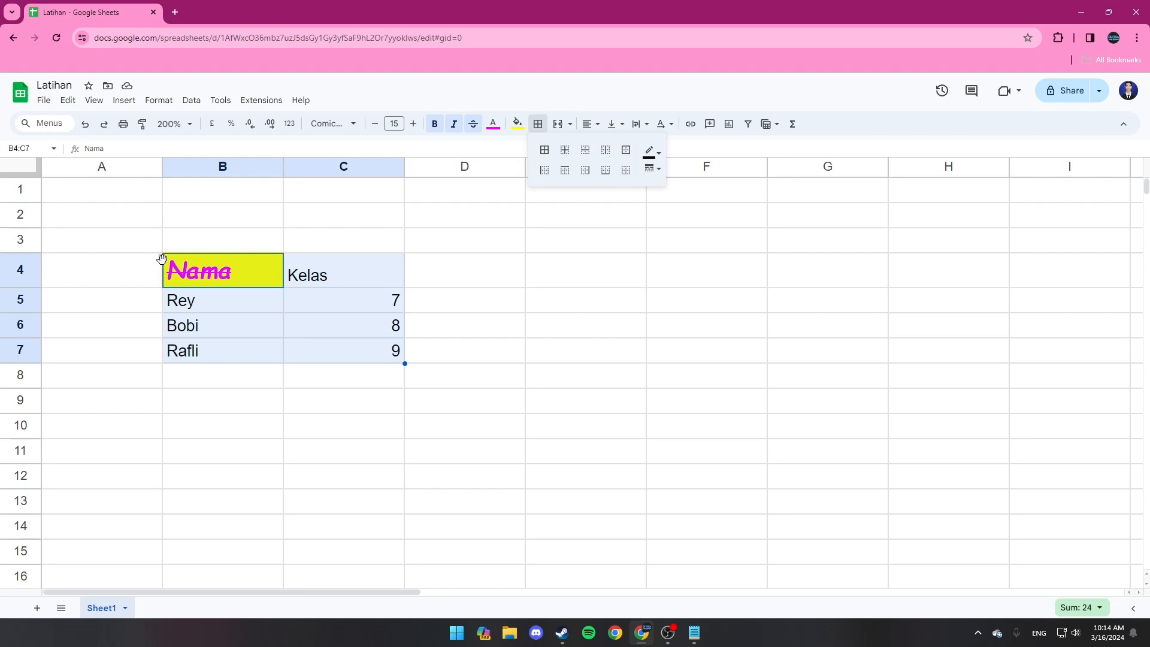
{"action": "left_click", "coordinate": [544, 152]}
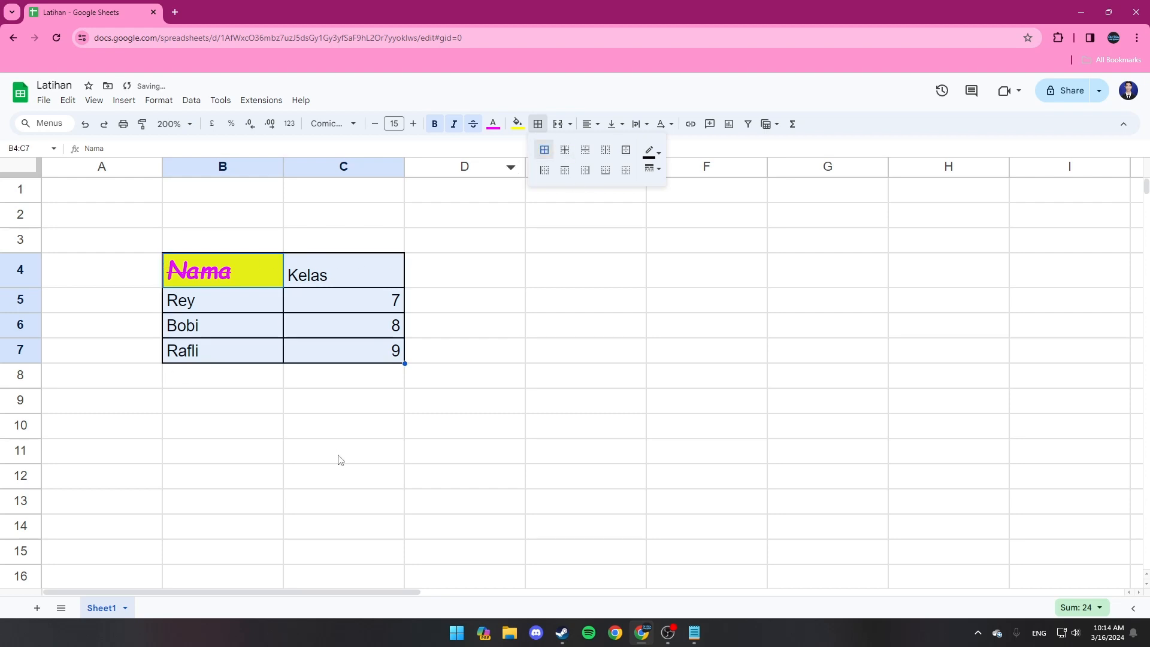
{"action": "left_click", "coordinate": [627, 171]}
{"action": "left_click", "coordinate": [175, 415]}
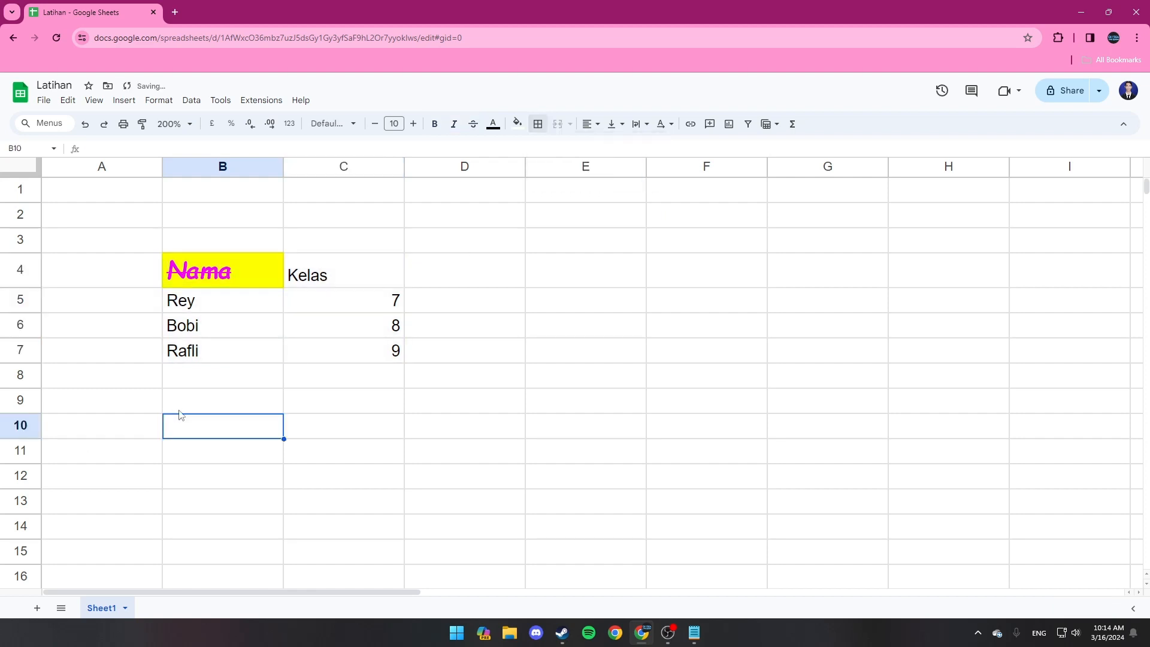
Apply only an outer border around the table range B4:C7
{"action": "left_click_drag", "start_coordinate": [212, 288], "coordinate": [327, 350]}
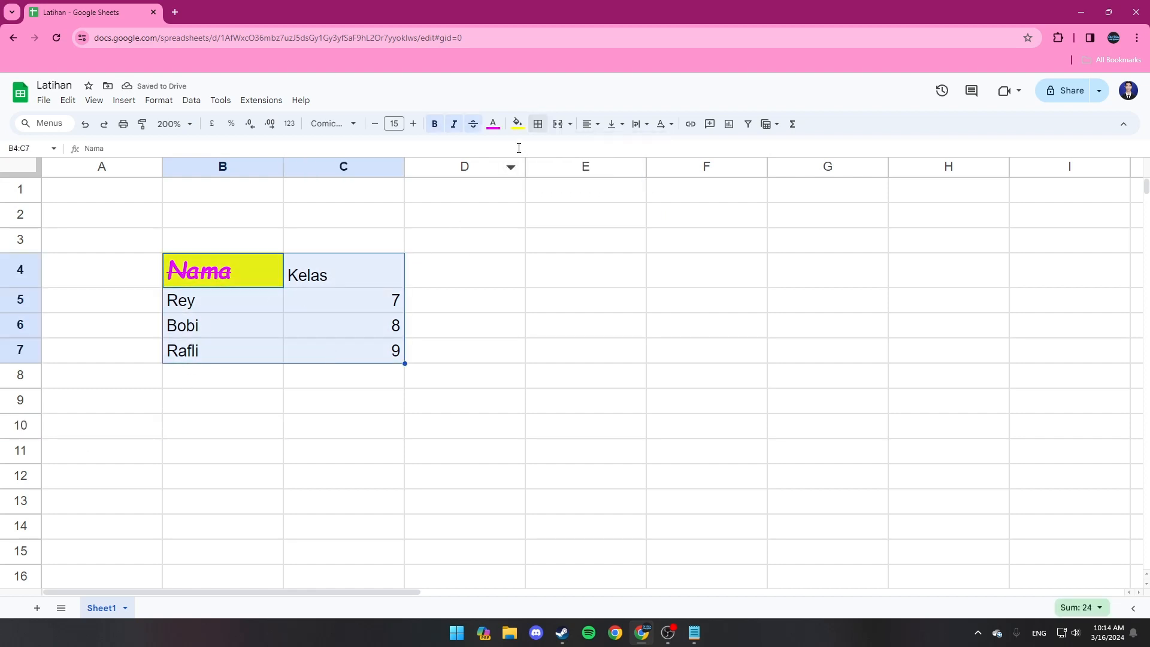
{"action": "left_click", "coordinate": [538, 124]}
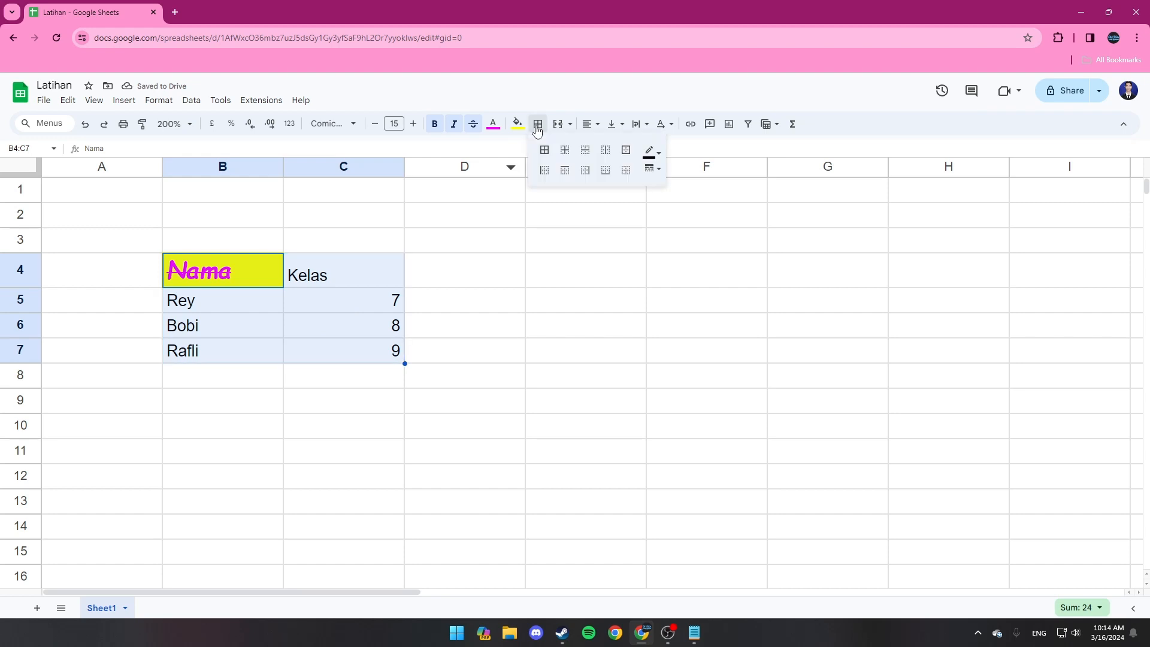
{"action": "left_click", "coordinate": [625, 152]}
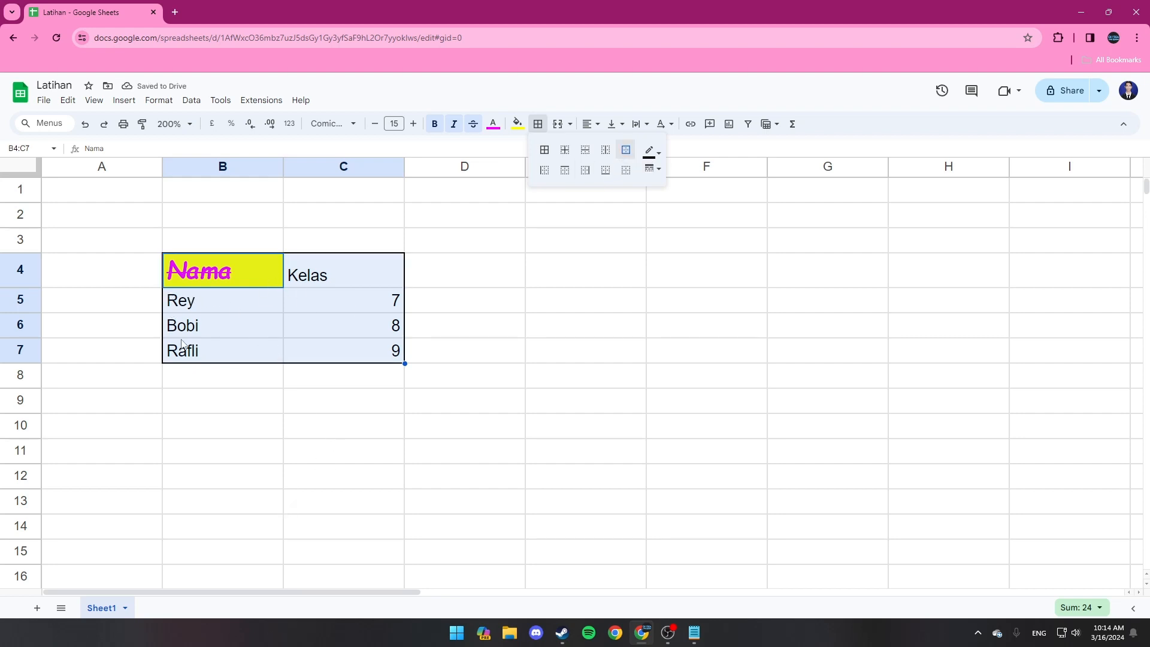
{"action": "left_click", "coordinate": [322, 420]}
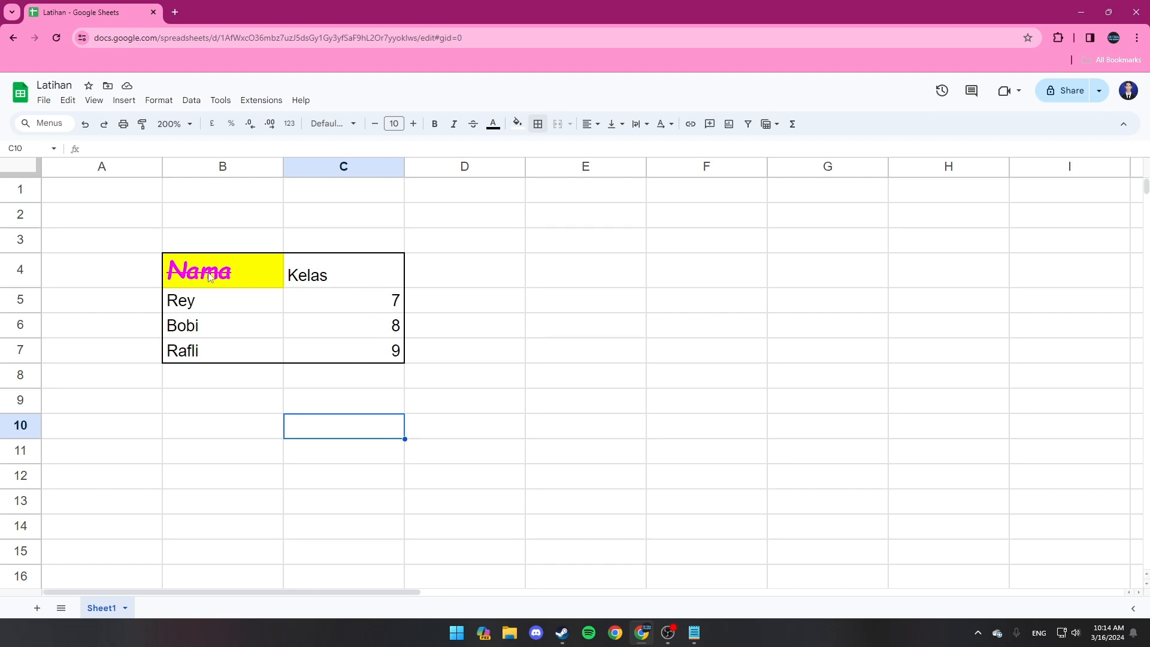
Clear the outer border from the table range B4:C7 and apply only inner borders to it
{"action": "left_click_drag", "start_coordinate": [209, 277], "coordinate": [334, 348]}
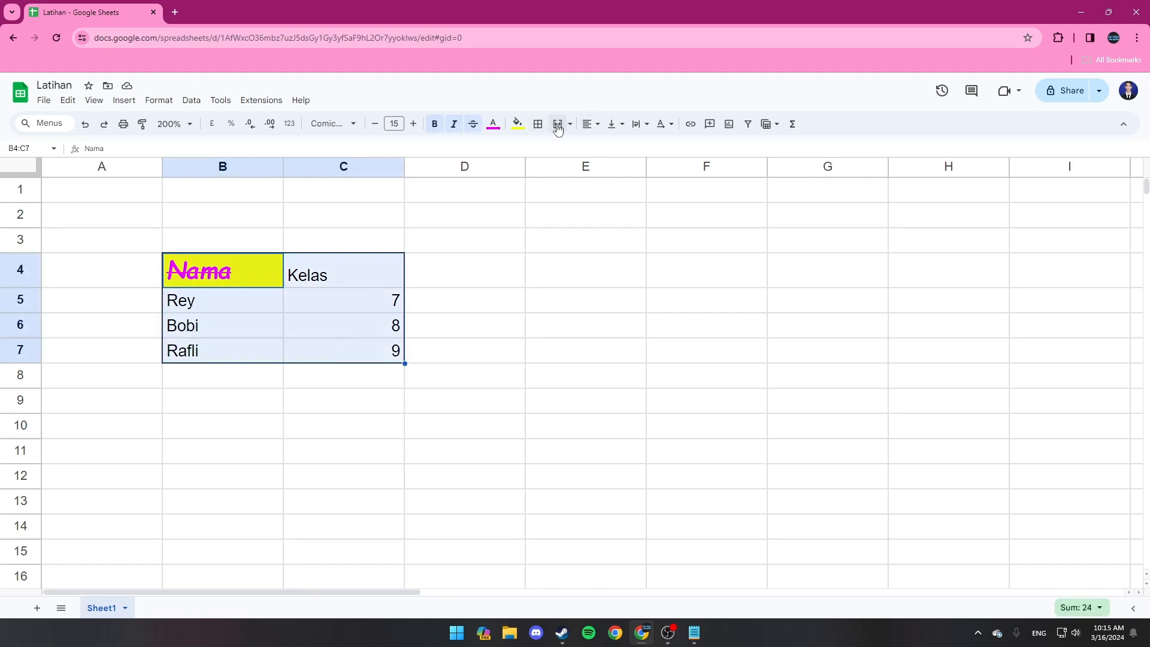
{"action": "left_click", "coordinate": [538, 124]}
{"action": "left_click", "coordinate": [626, 171]}
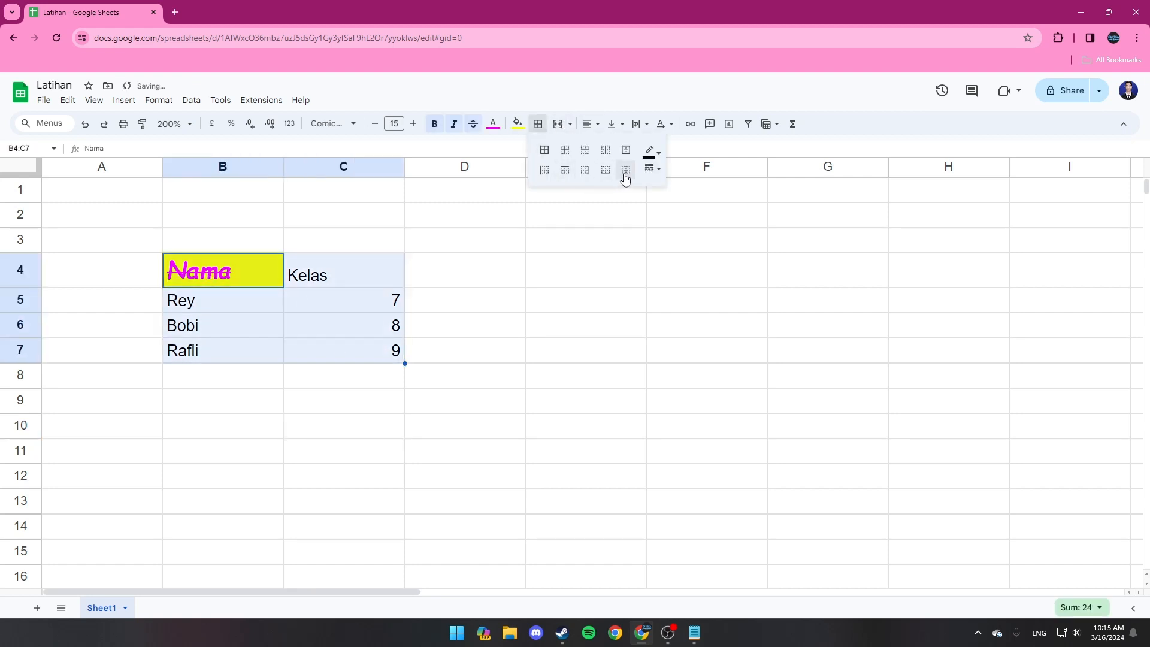
{"action": "left_click", "coordinate": [565, 150]}
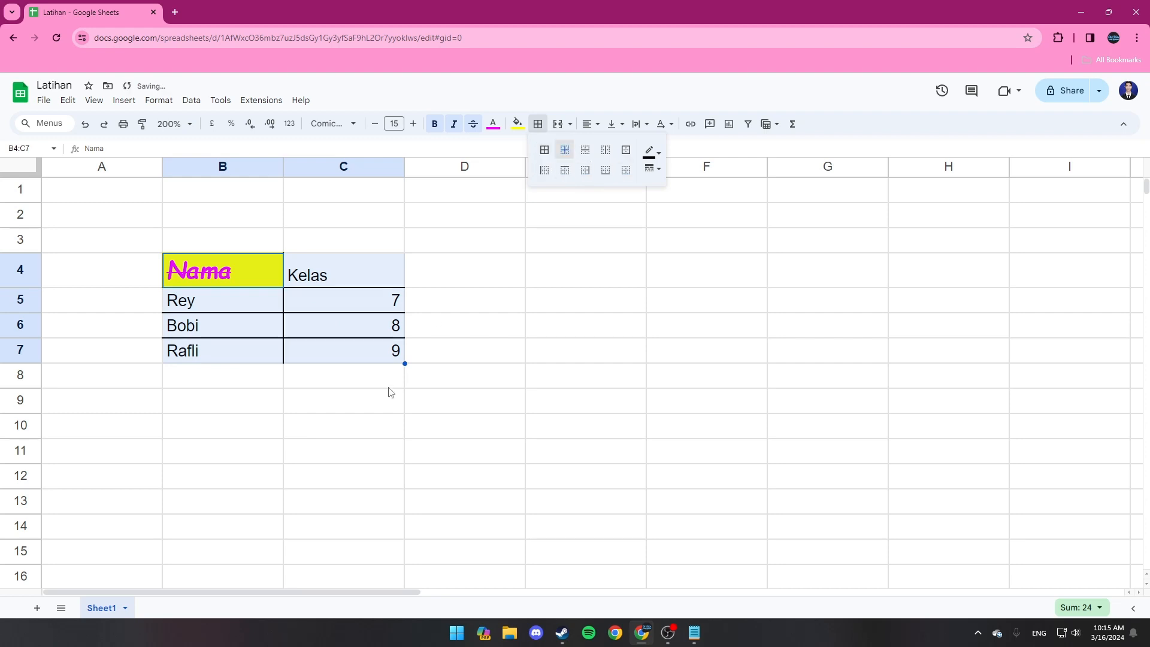
{"action": "left_click", "coordinate": [386, 388]}
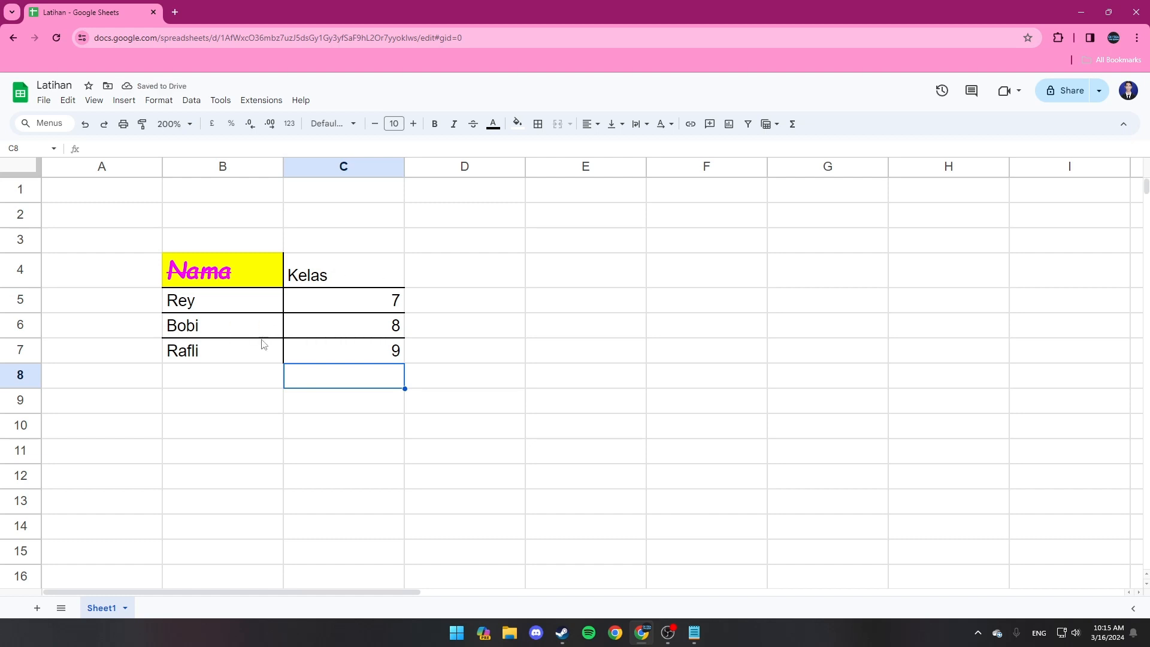
Apply an outer border to the empty cell C8 below the table
{"action": "left_click", "coordinate": [538, 124]}
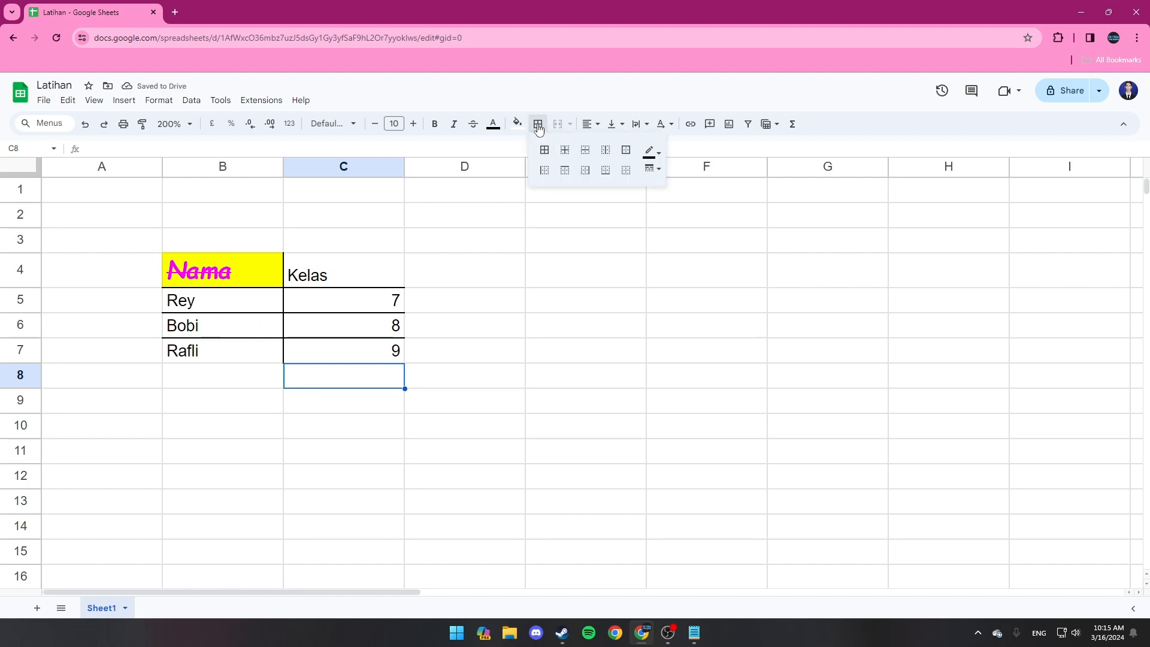
{"action": "left_click", "coordinate": [625, 151]}
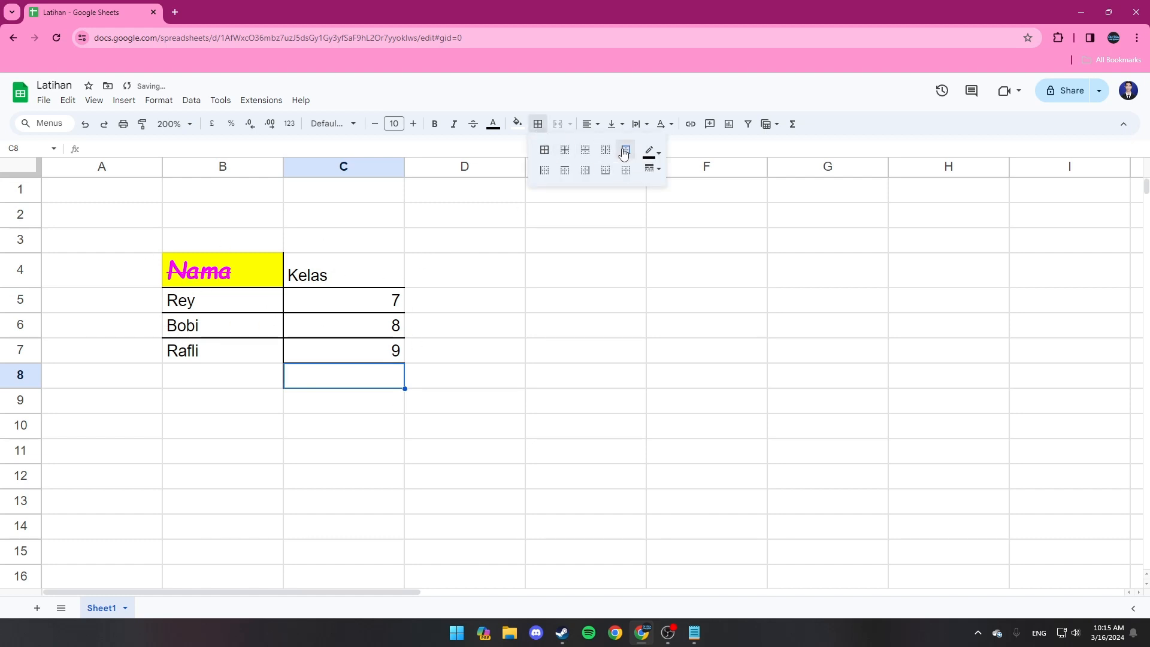
{"action": "left_click", "coordinate": [369, 398]}
Clear all borders from the range B4:C8
{"action": "left_click_drag", "start_coordinate": [208, 285], "coordinate": [354, 372]}
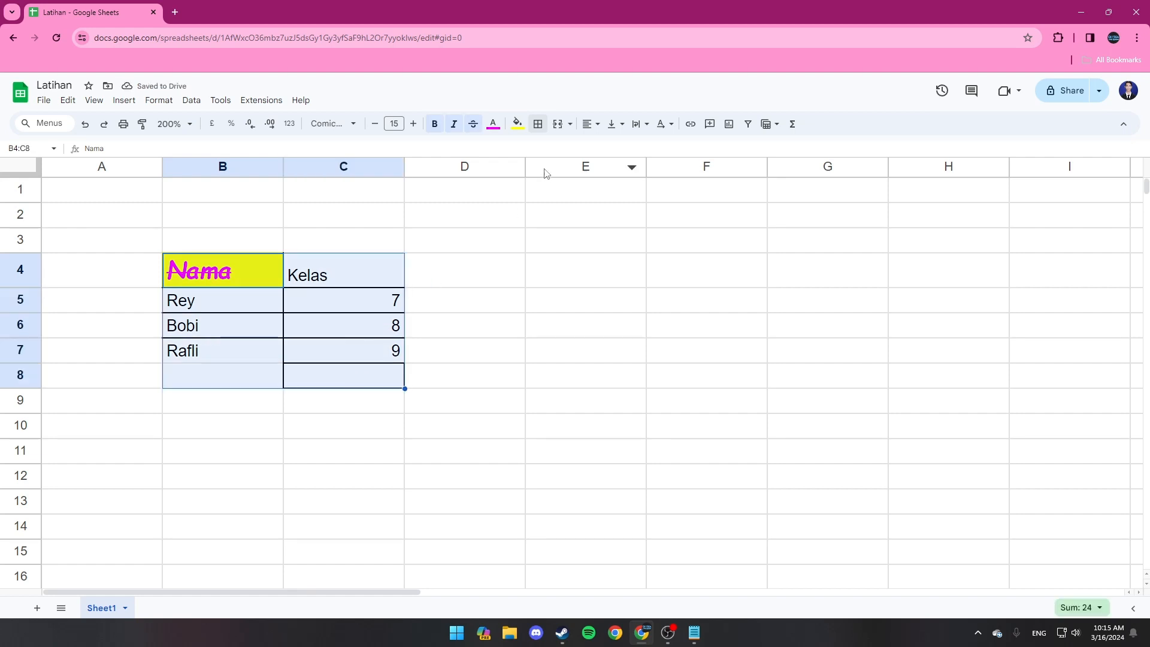
{"action": "left_click", "coordinate": [541, 127]}
{"action": "left_click", "coordinate": [627, 171]}
{"action": "left_click", "coordinate": [478, 354]}
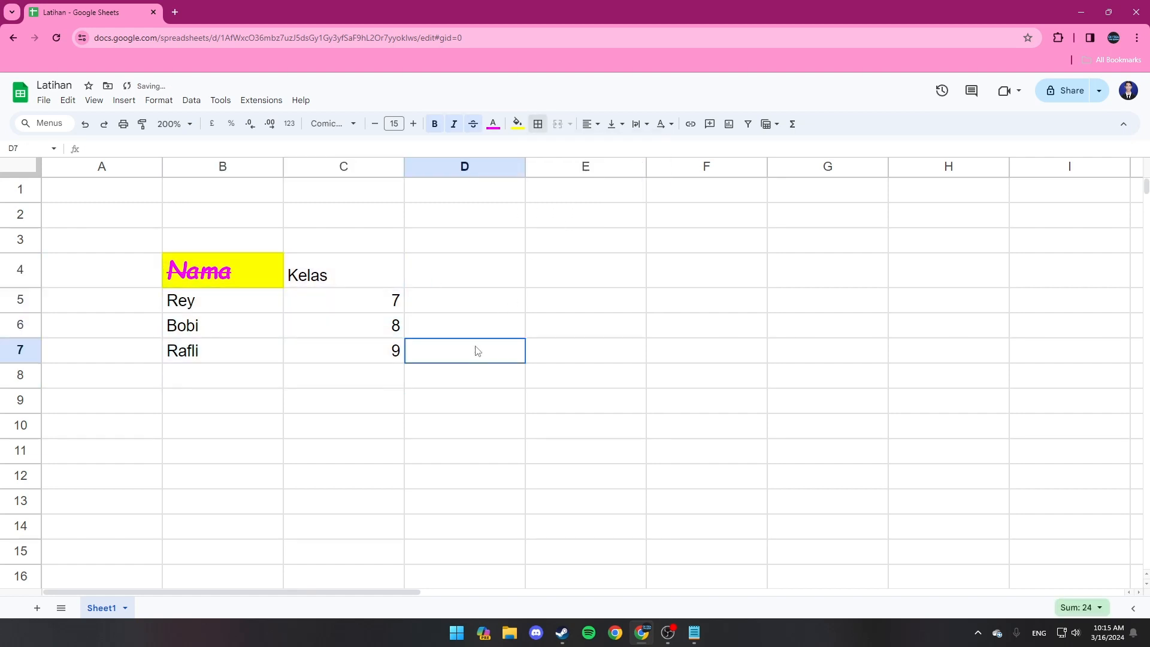
Switch to the Notepad notes and add the line "Font" below "Cell/Sel"
{"action": "left_click", "coordinate": [693, 635]}
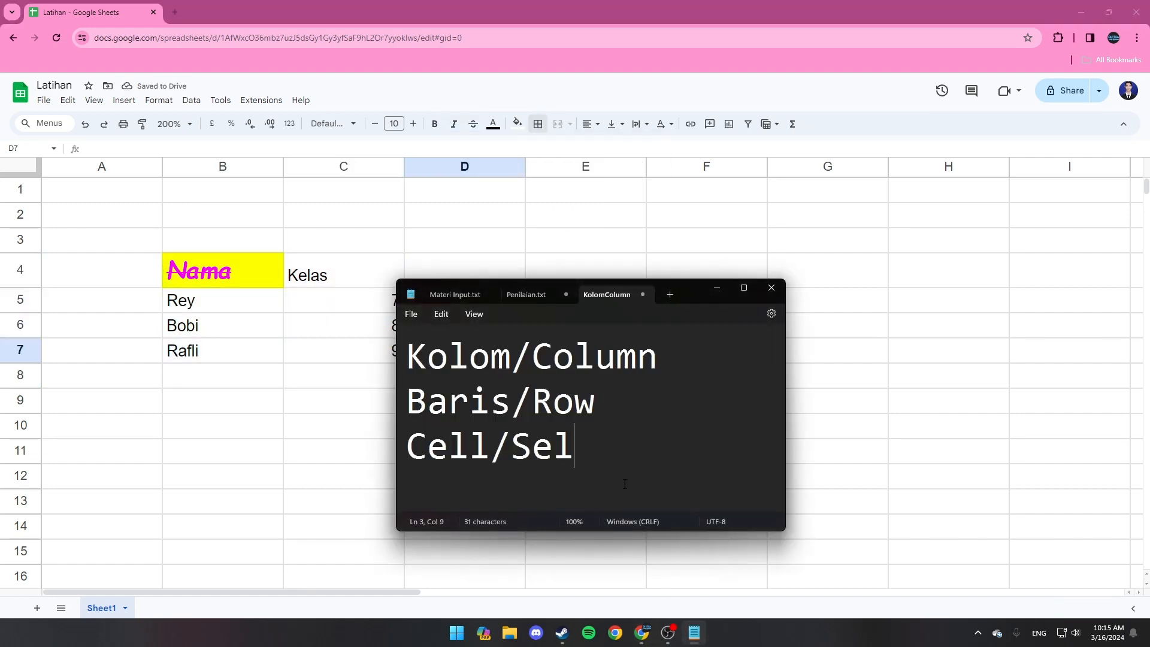
{"action": "key", "text": "Return"}
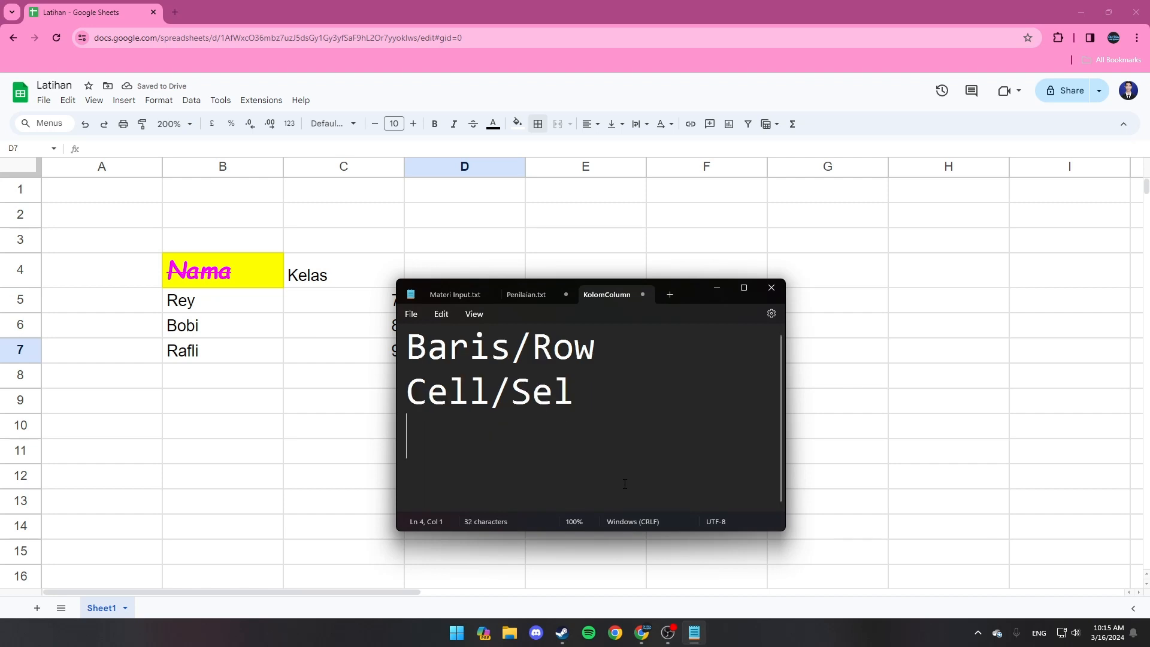
{"action": "type", "text": "Font"}
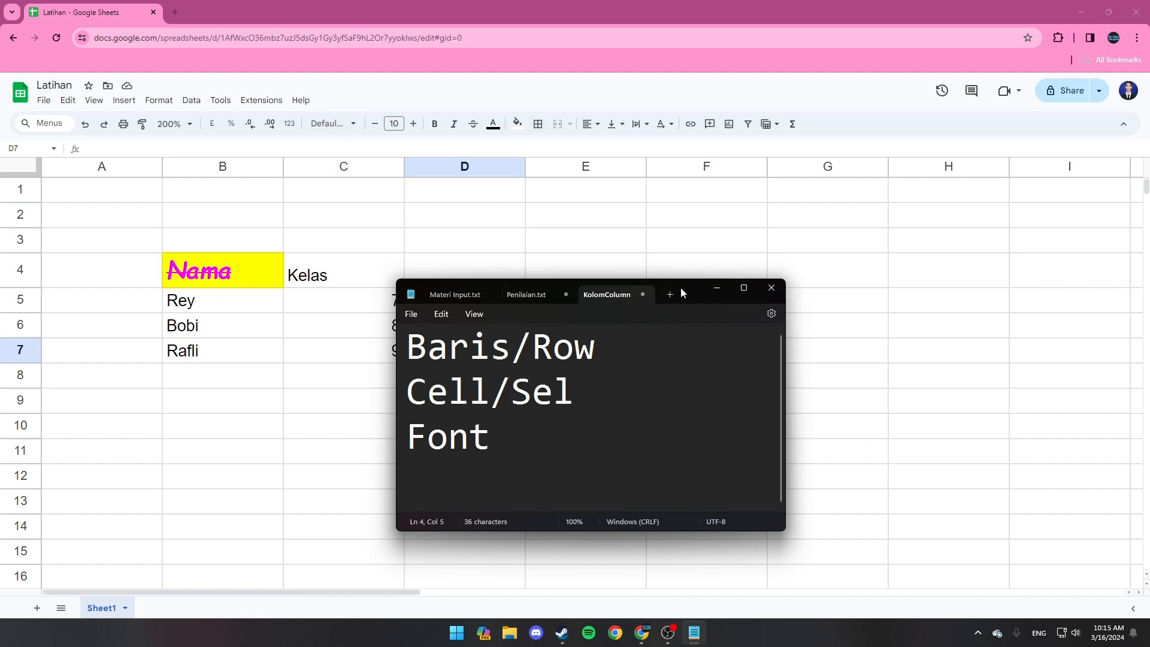
Return to the Latihan spreadsheet and view the list of available fonts without changing the font
{"action": "left_click_drag", "start_coordinate": [681, 287], "coordinate": [753, 282]}
{"action": "left_click", "coordinate": [346, 130]}
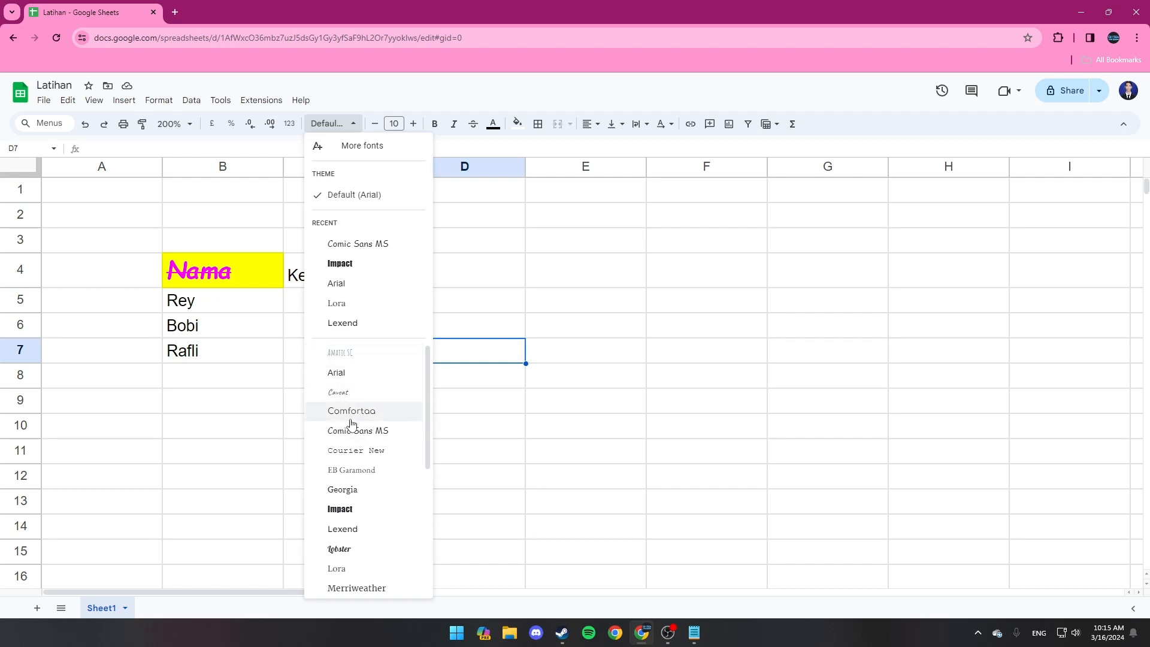
{"action": "left_click", "coordinate": [417, 103]}
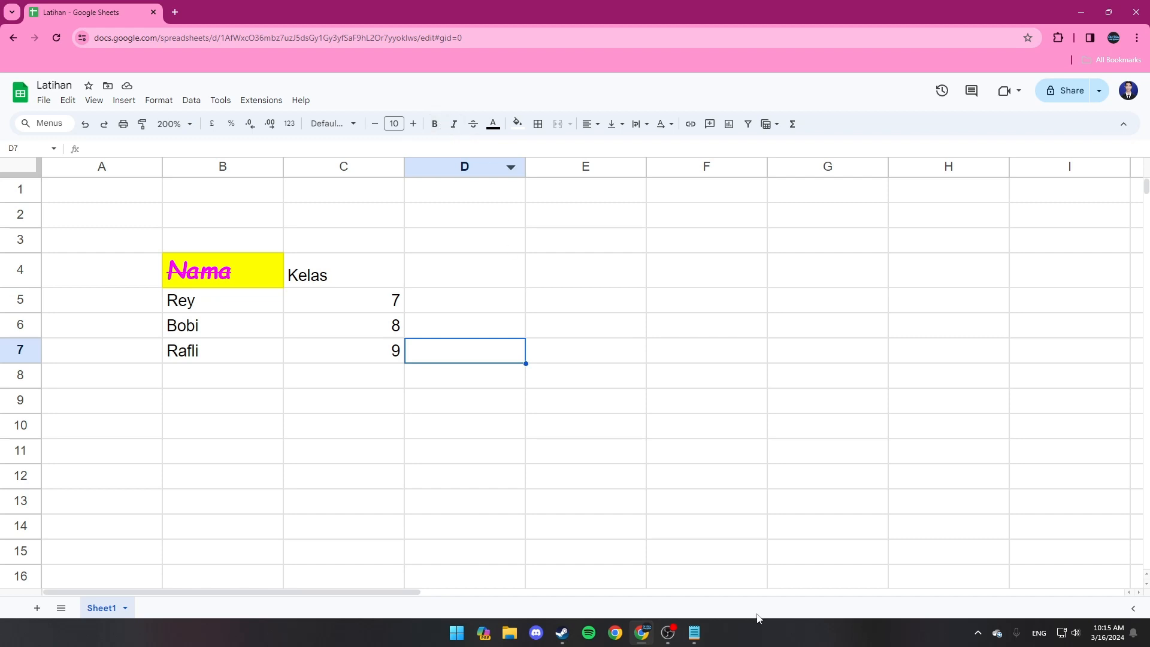
Switch to the Notepad notes and add the lines "Bold" and "Italic" below "Font", followed by a new line
{"action": "left_click", "coordinate": [694, 633]}
{"action": "key", "text": "Return"}
{"action": "type", "text": "B"}
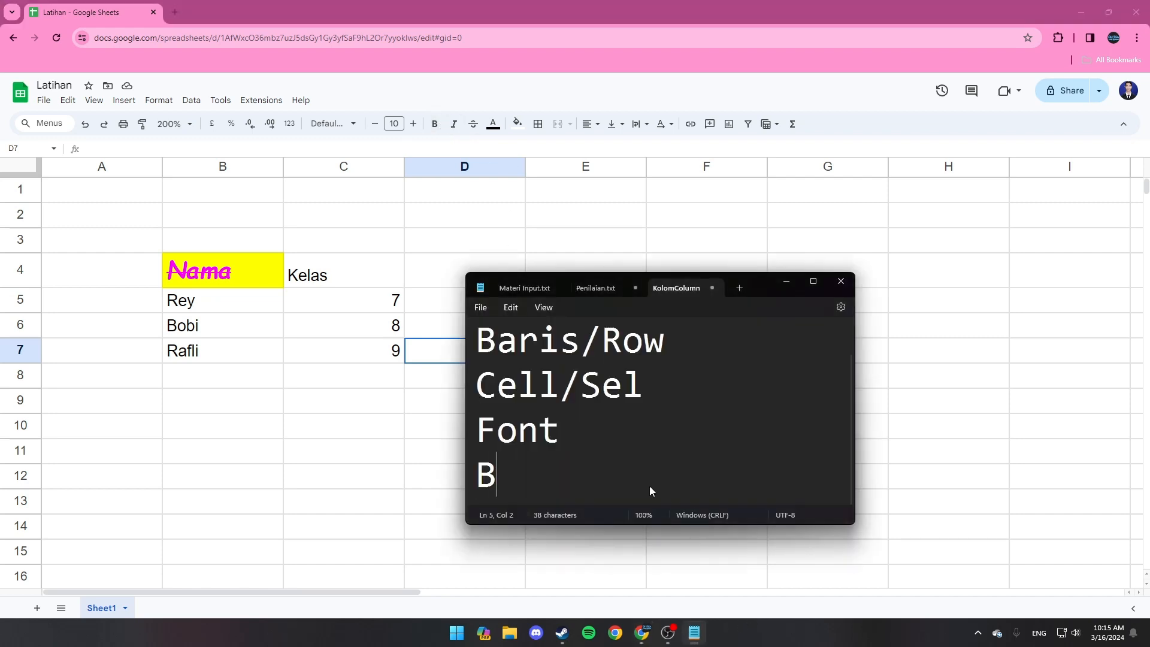
{"action": "type", "text": "old"}
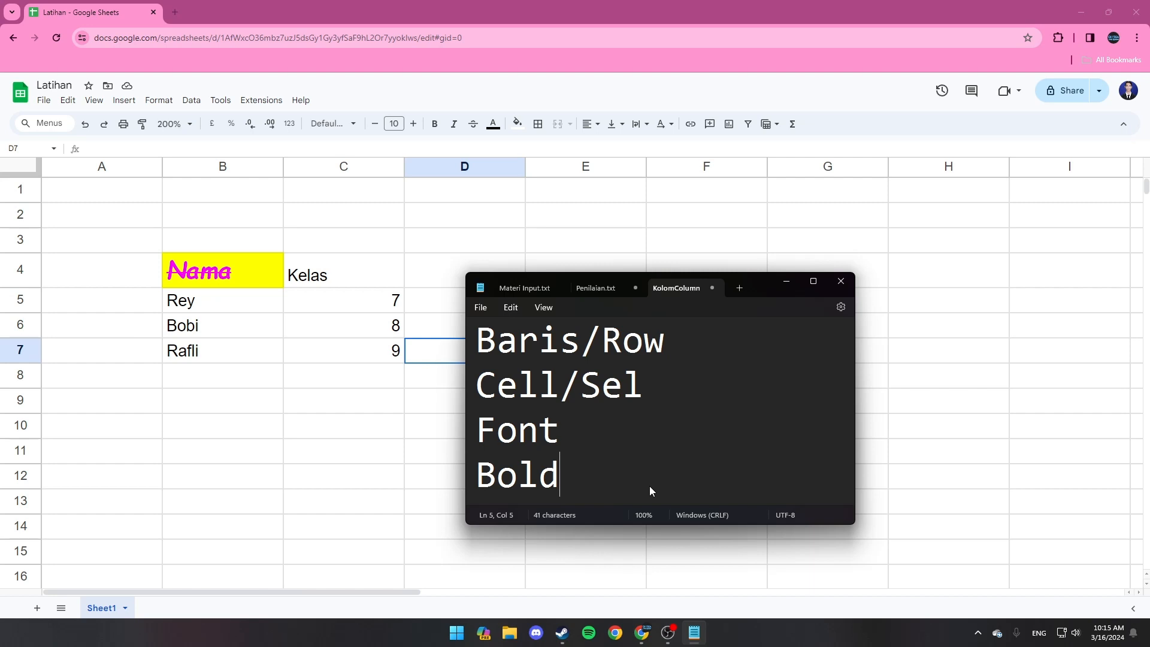
{"action": "key", "text": "Return"}
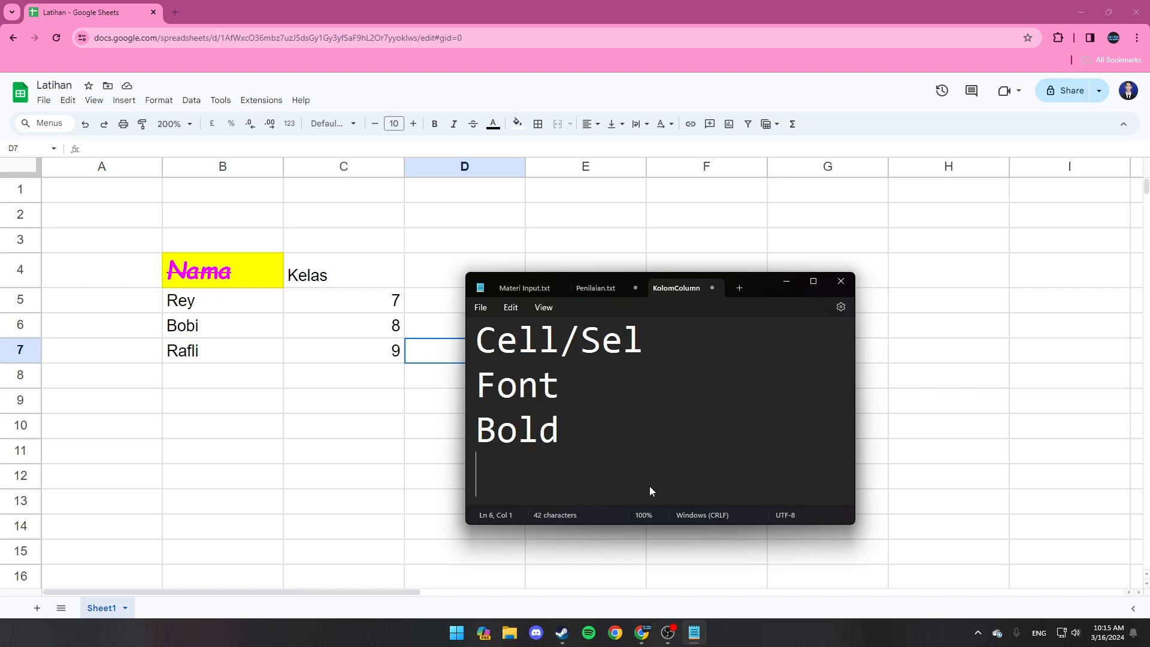
{"action": "type", "text": "Italic"}
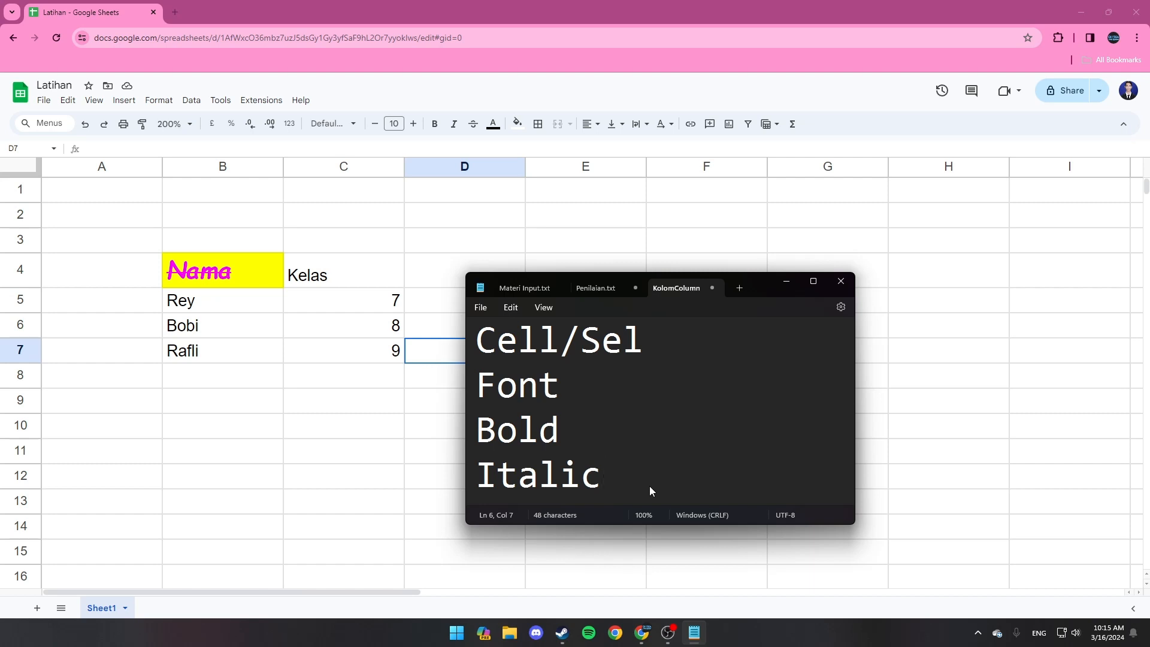
{"action": "key", "text": "Return"}
{"action": "type", "text": "Str"}
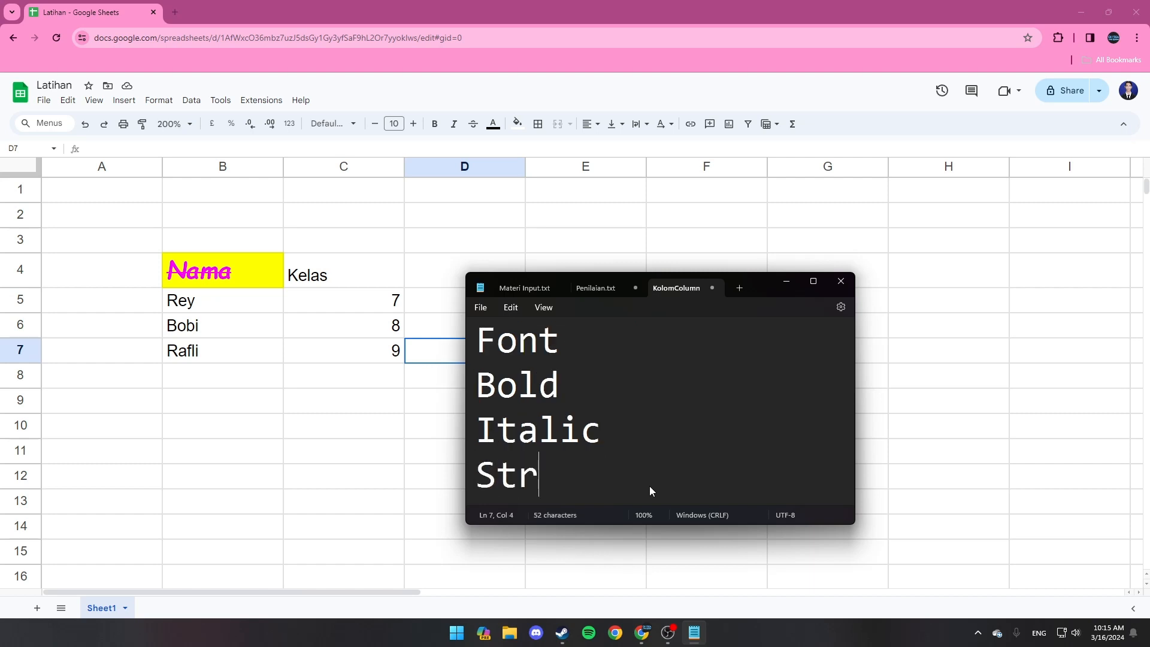
{"action": "type", "text": "ike"}
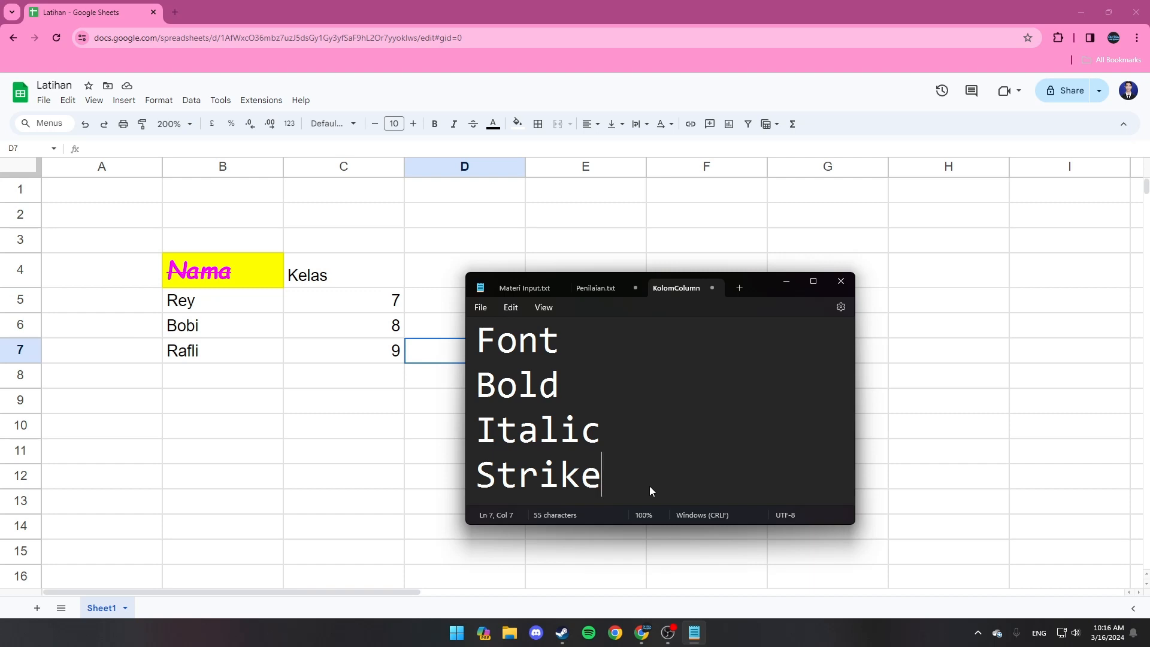
{"action": "key", "text": "BackSpace"}
{"action": "key", "text": "BackSpace"}
{"action": "key", "text": "BackSpace"}
{"action": "key", "text": "BackSpace"}
{"action": "key", "text": "BackSpace"}
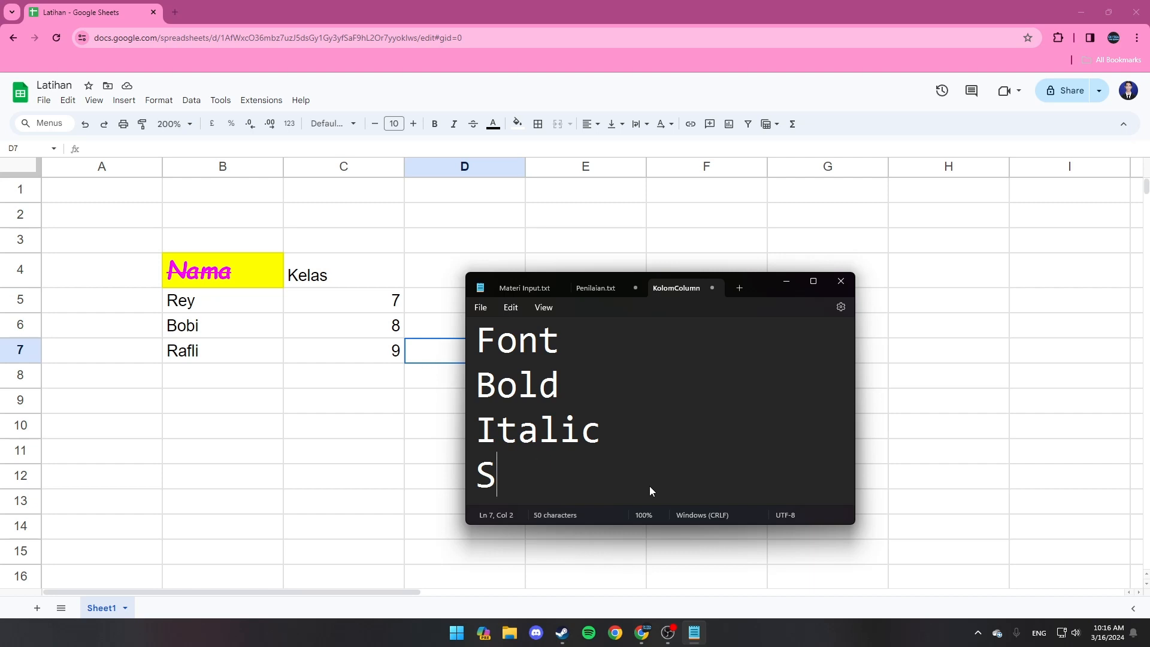
{"action": "key", "text": "BackSpace"}
Add the line "text color/font color" below "Italic" in the notes
{"action": "type", "text": "tex"}
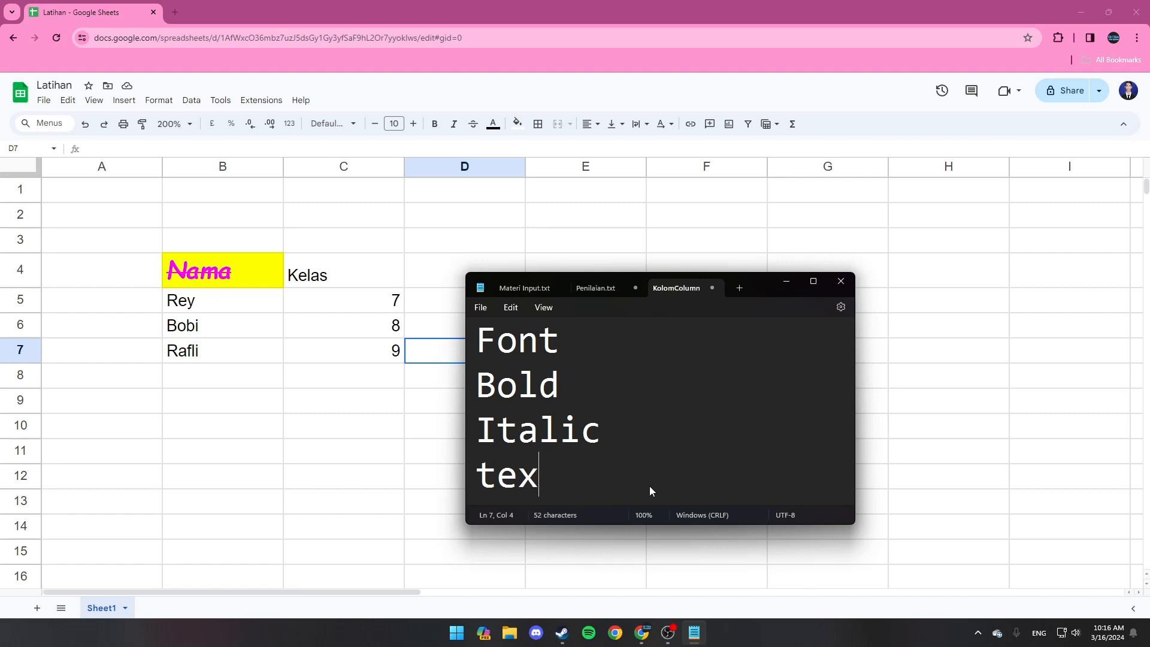
{"action": "type", "text": "t color"}
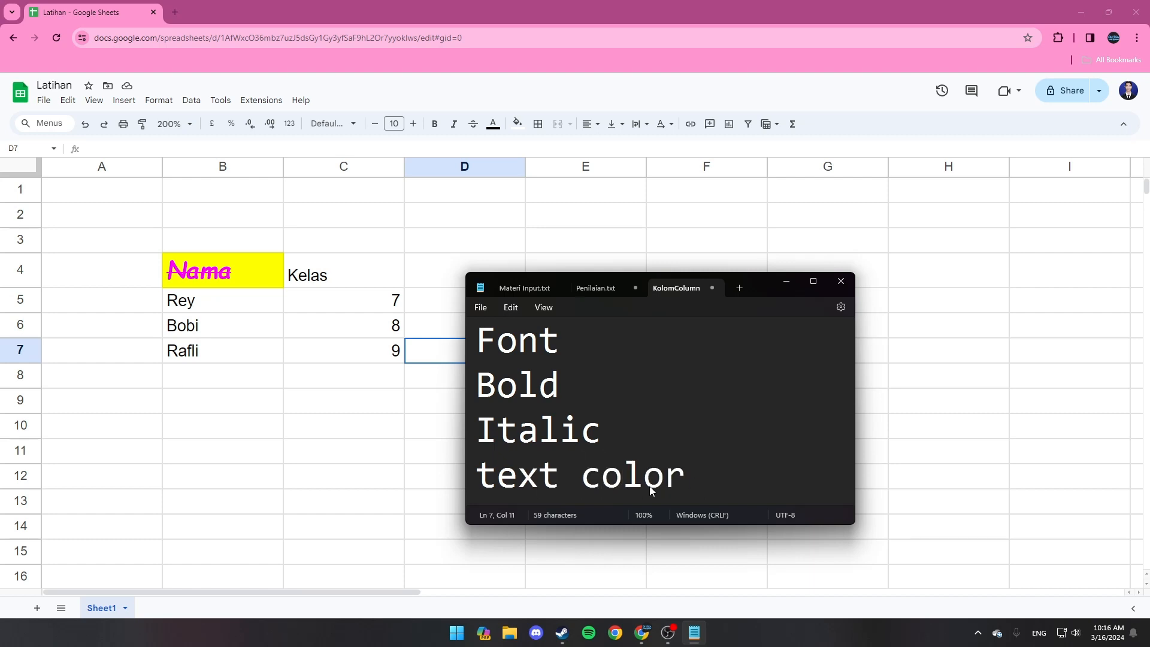
{"action": "type", "text": ","}
{"action": "key", "text": "BackSpace"}
{"action": "type", "text": "/fon"}
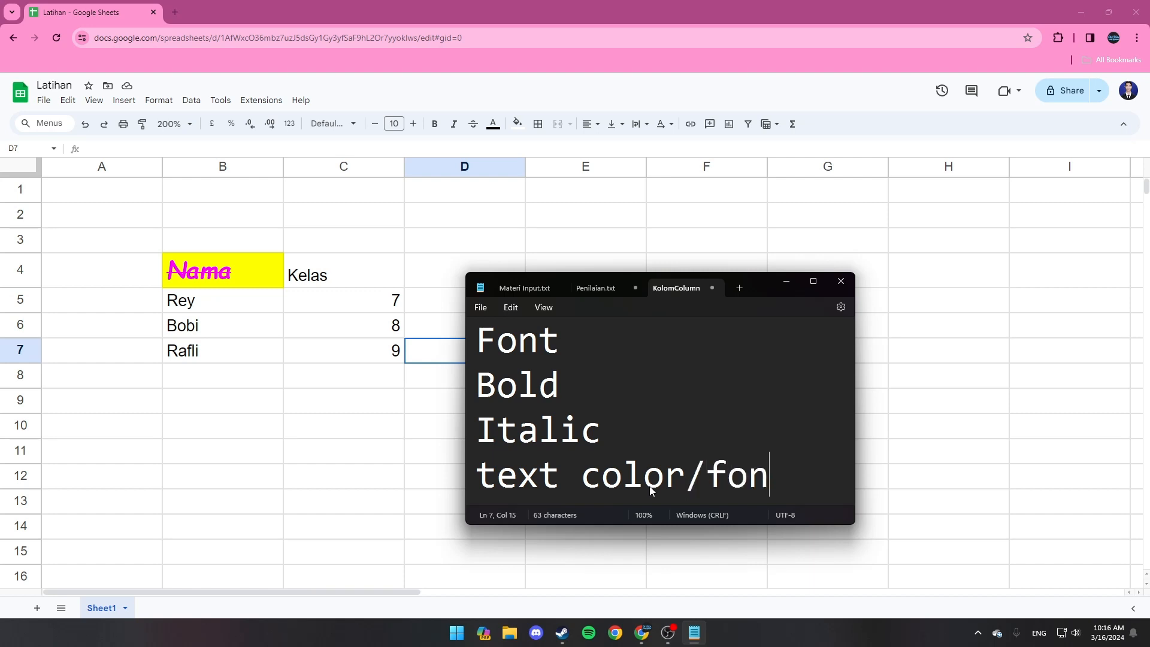
{"action": "type", "text": "t color"}
{"action": "key", "text": "Return"}
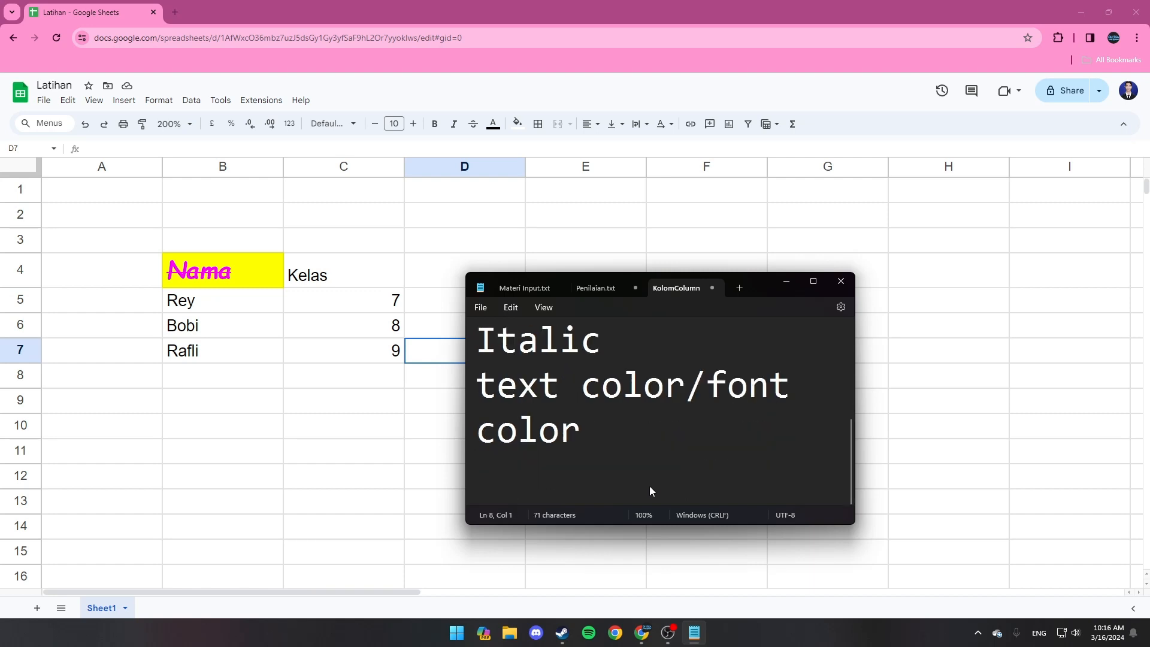
Capitalise the first letter of the "text color/font color" line so it begins with "Text"
{"action": "key", "text": "Up"}
{"action": "key", "text": "Up"}
{"action": "key", "text": "Delete"}
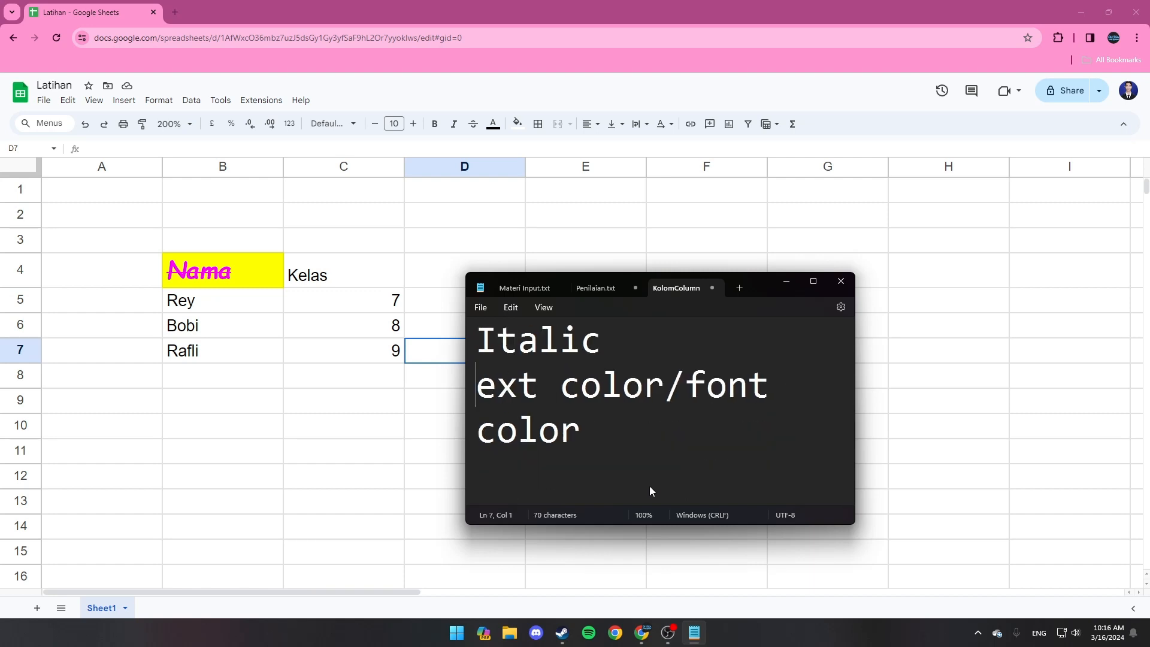
{"action": "key", "text": "Down"}
{"action": "key", "text": "Down"}
{"action": "type", "text": "T"}
Add the lines "Fill color" and "Border" at the end of the notes and minimise the Notepad window
{"action": "left_click", "coordinate": [542, 470]}
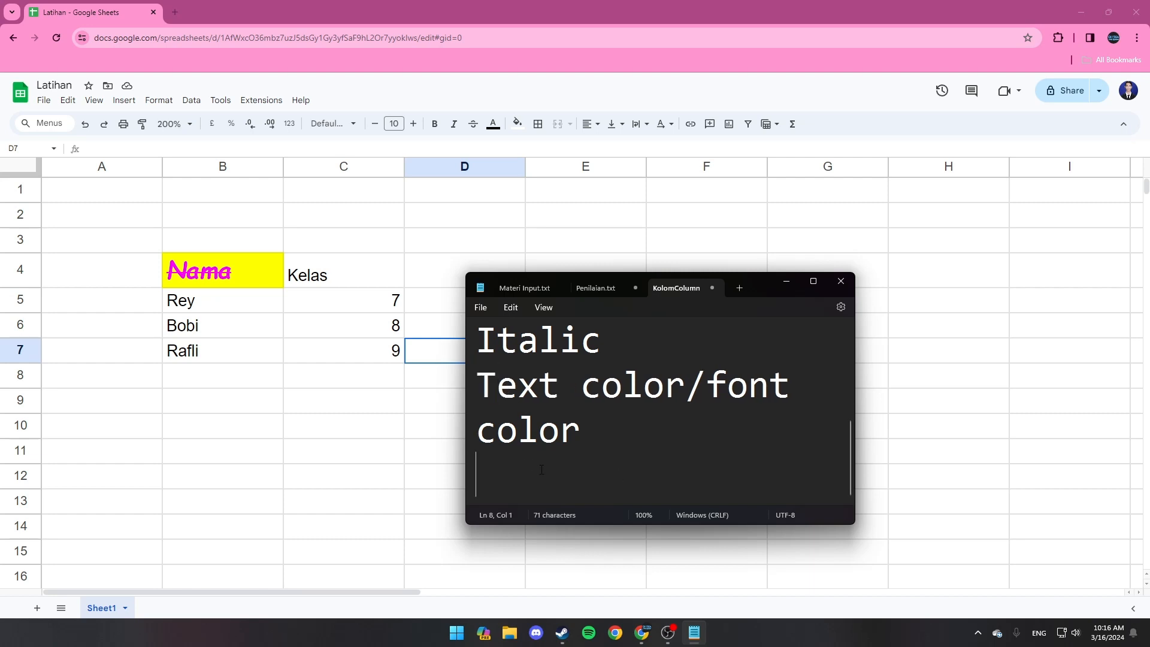
{"action": "key", "text": "Left"}
{"action": "key", "text": "Right"}
{"action": "type", "text": "Fil"}
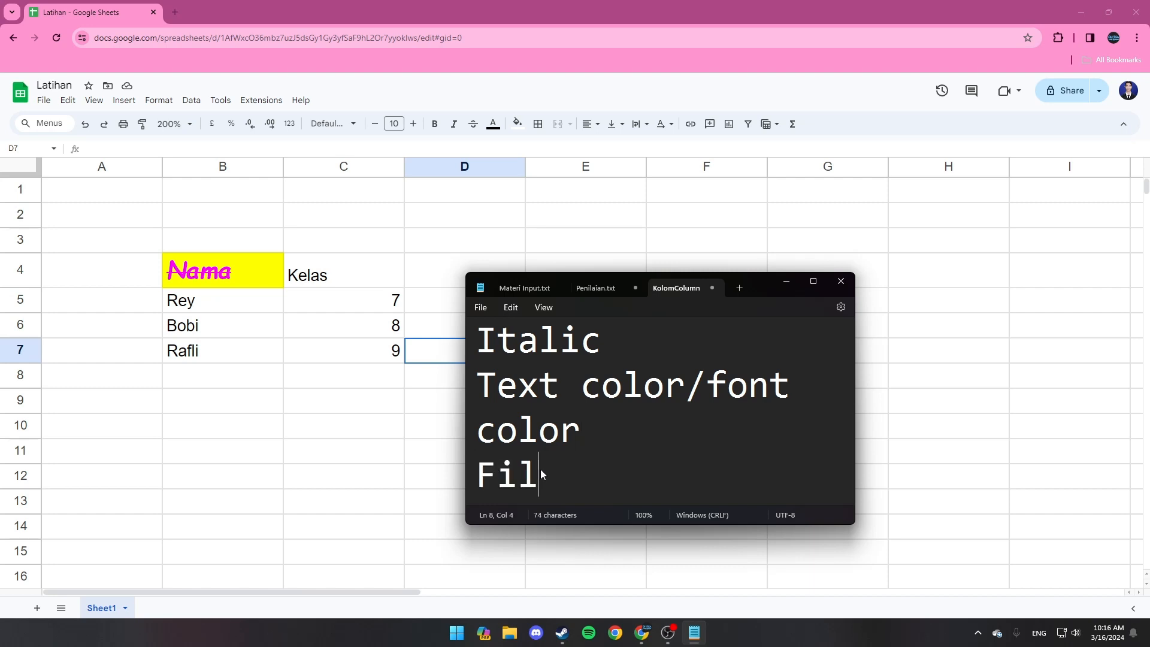
{"action": "type", "text": "l color"}
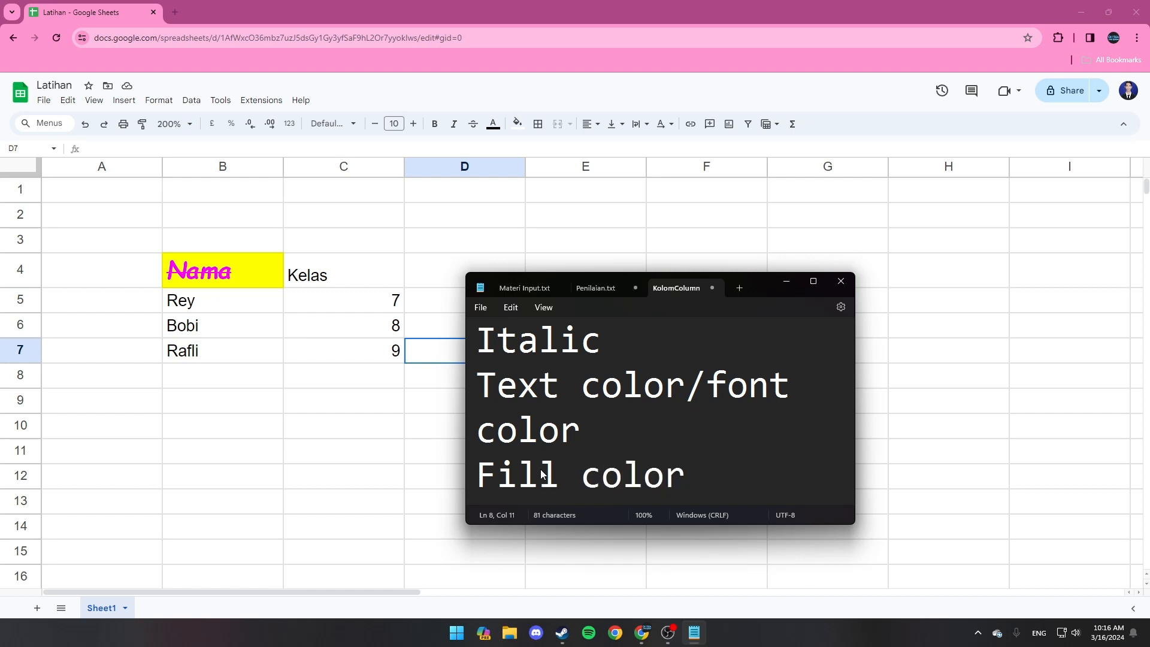
{"action": "key", "text": "Return"}
{"action": "type", "text": "Border"}
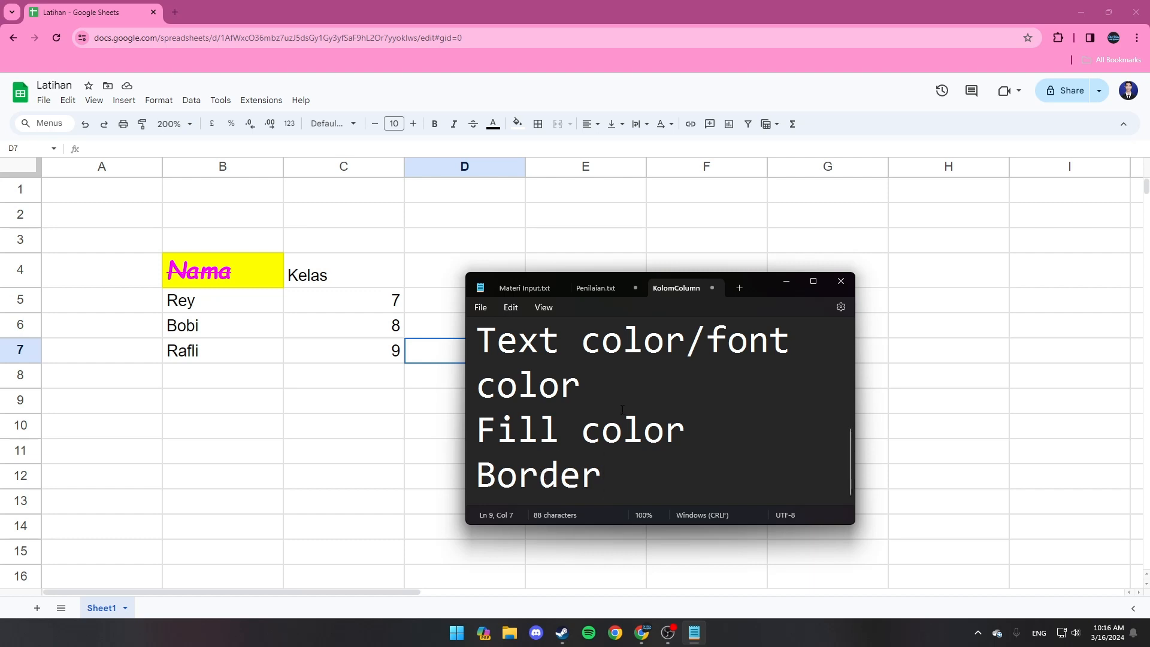
{"action": "left_click", "coordinate": [788, 281]}
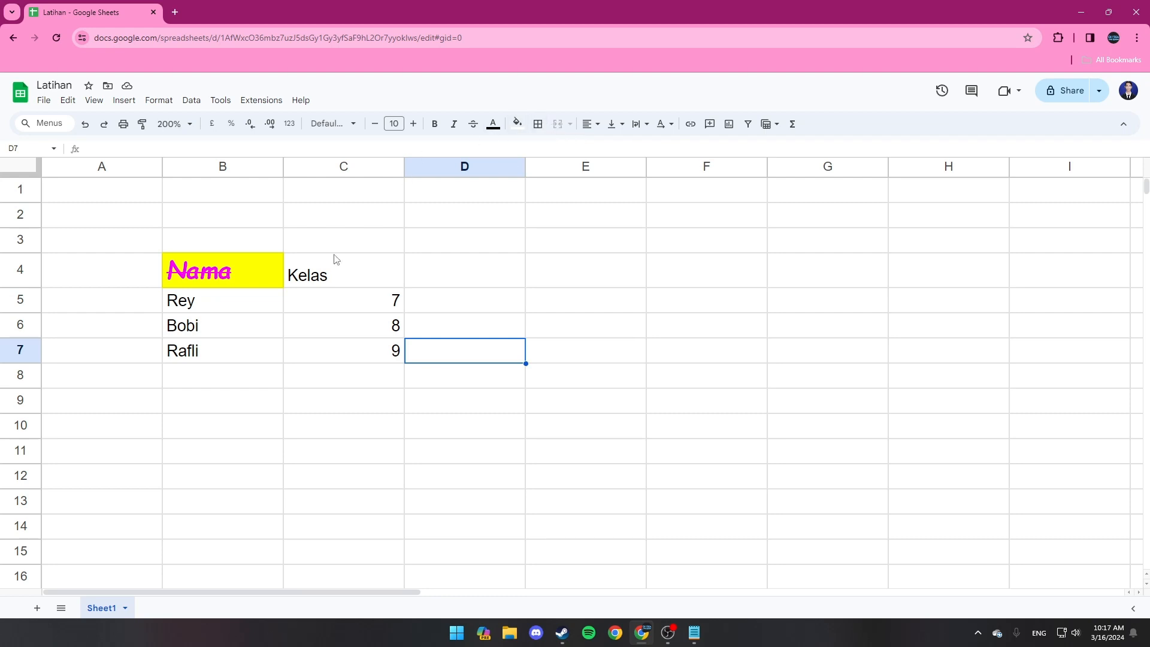
Select the empty cells B1:D1 in the first row of the spreadsheet
{"action": "left_click", "coordinate": [214, 243]}
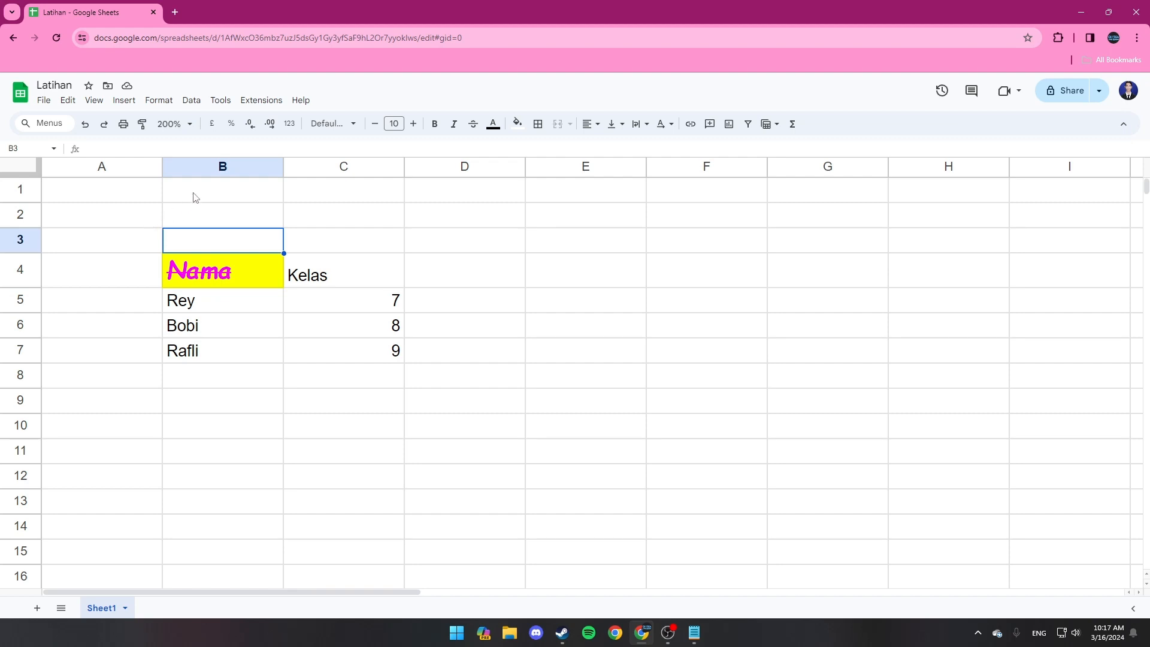
{"action": "left_click_drag", "start_coordinate": [202, 197], "coordinate": [442, 198]}
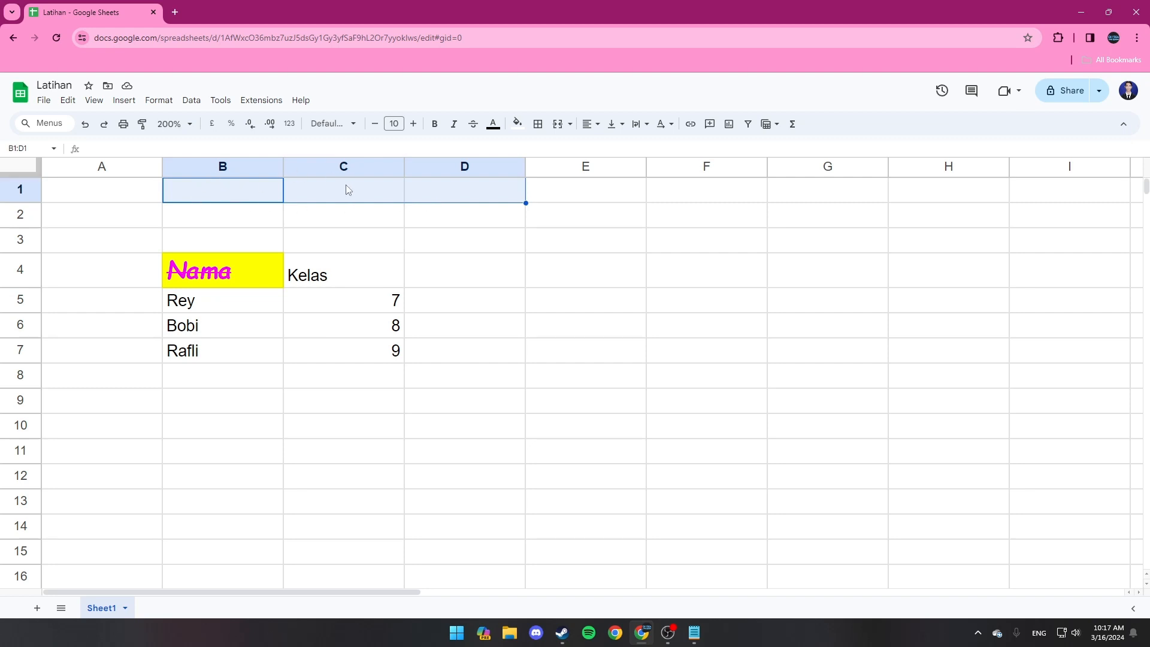
{"action": "left_click", "coordinate": [257, 211]}
{"action": "left_click_drag", "start_coordinate": [264, 193], "coordinate": [524, 173]}
Switch to the Notepad notes and add the line "Merge" below "Border"
{"action": "left_click", "coordinate": [695, 633]}
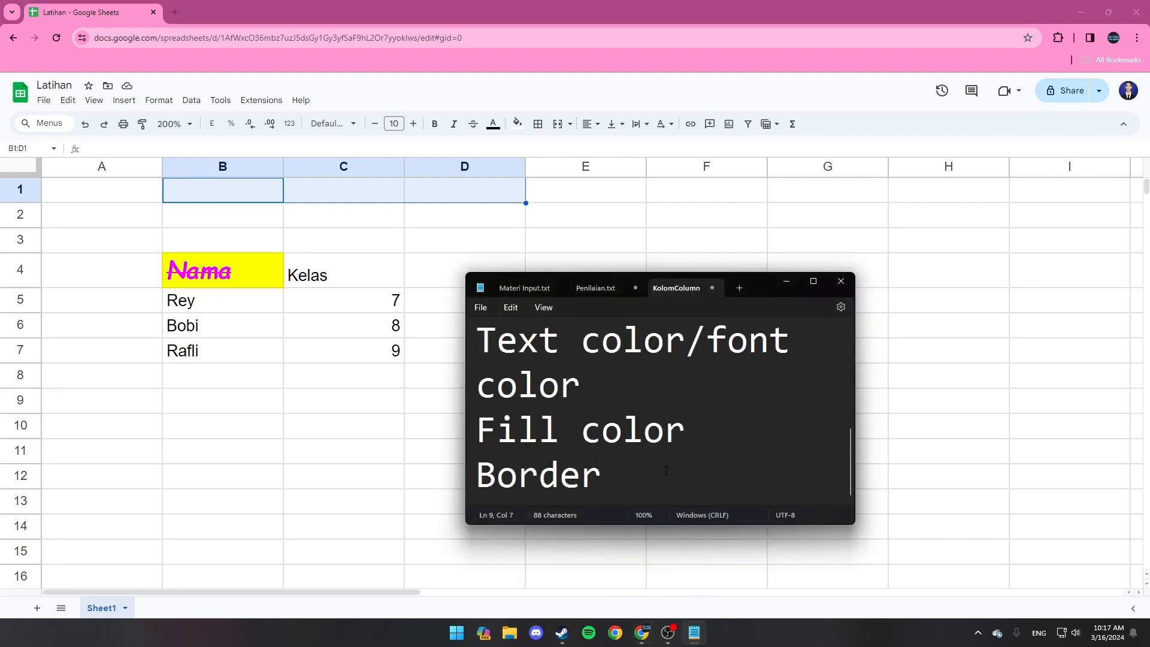
{"action": "key", "text": "Return"}
{"action": "type", "text": "Mer"}
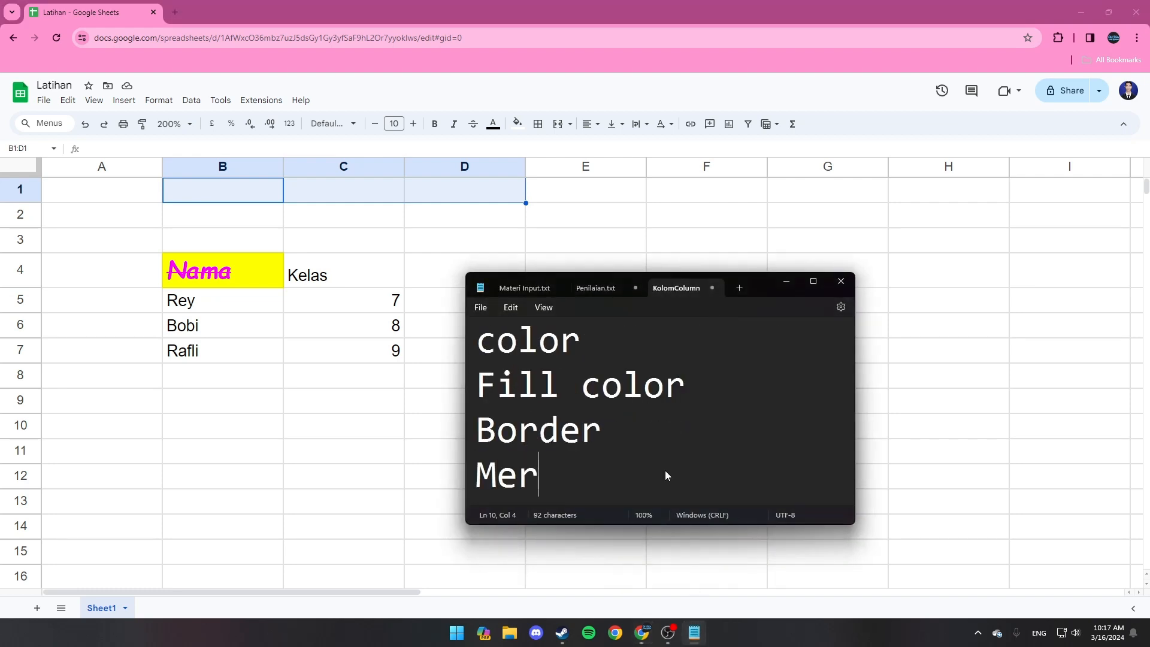
{"action": "type", "text": "ge"}
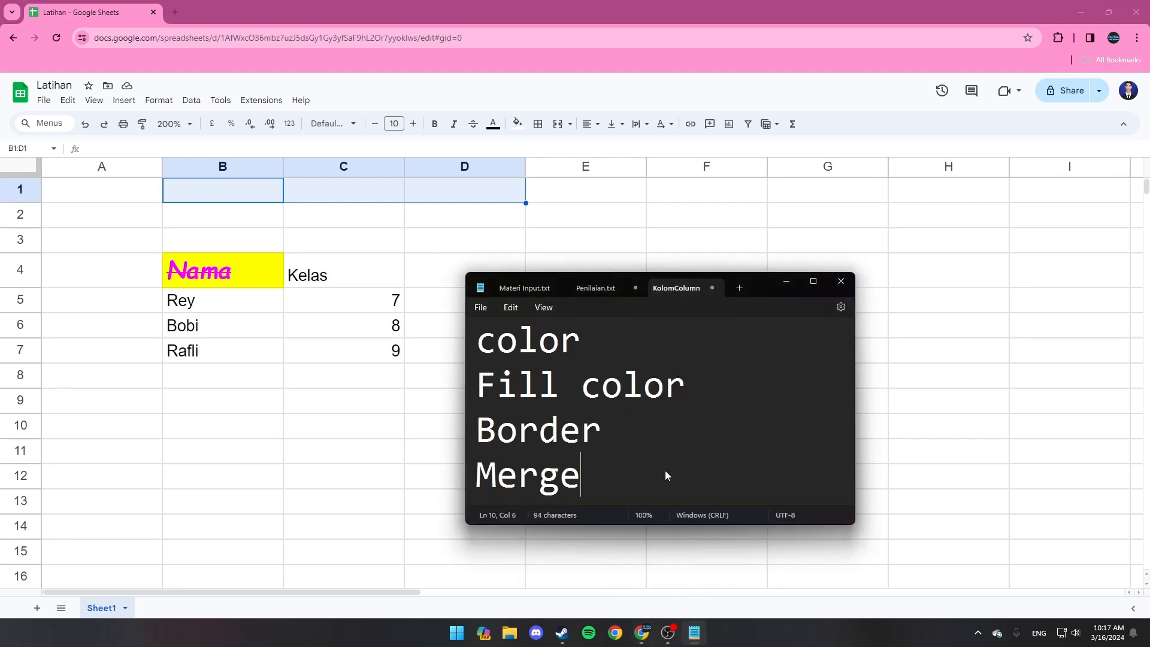
Merge the empty cells B1:D1 and undo that merge
{"action": "left_click", "coordinate": [557, 125]}
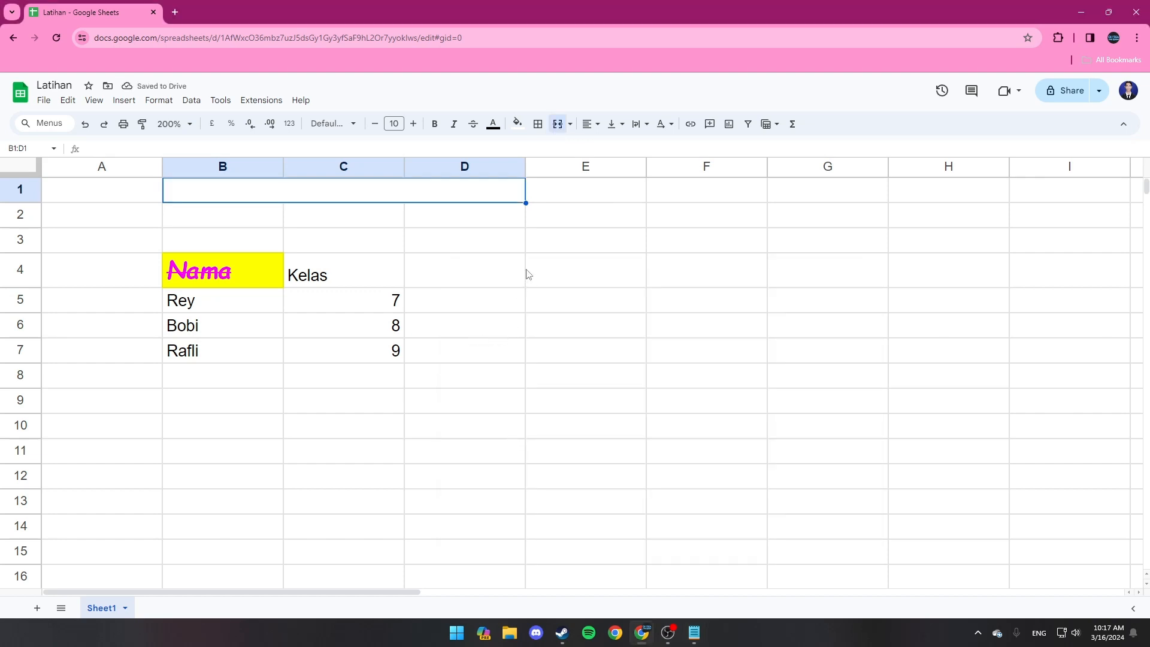
{"action": "key", "text": "ctrl+z"}
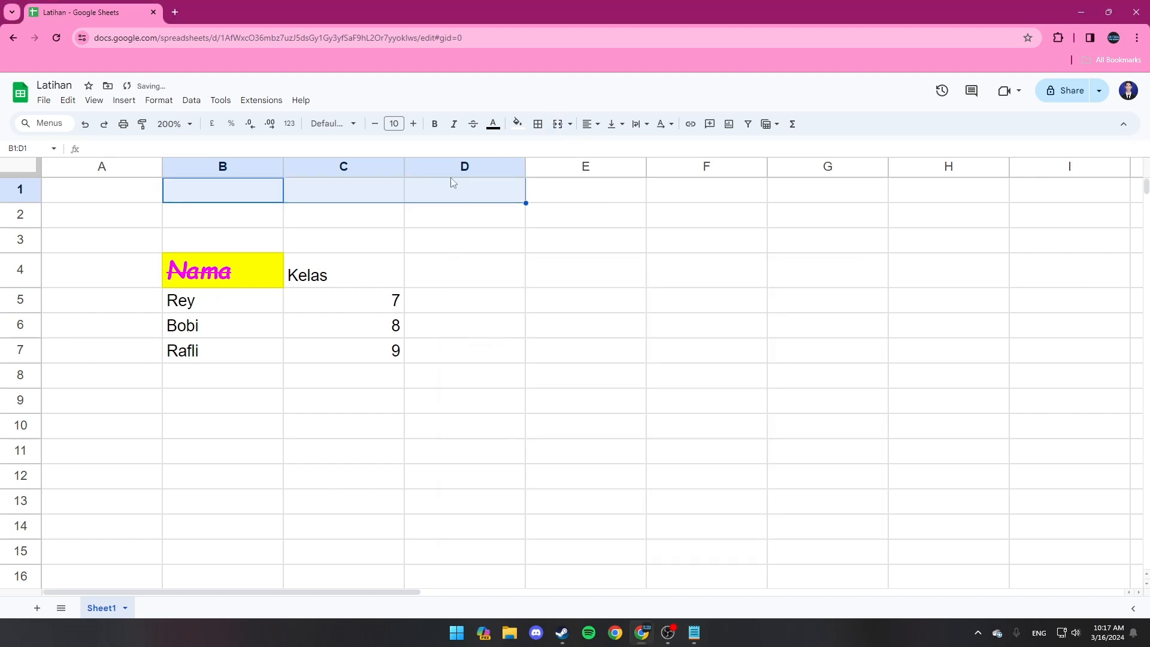
Fill the cells B1:D1 with green
{"action": "left_click", "coordinate": [517, 123]}
{"action": "left_click", "coordinate": [574, 179]}
{"action": "left_click", "coordinate": [482, 302]}
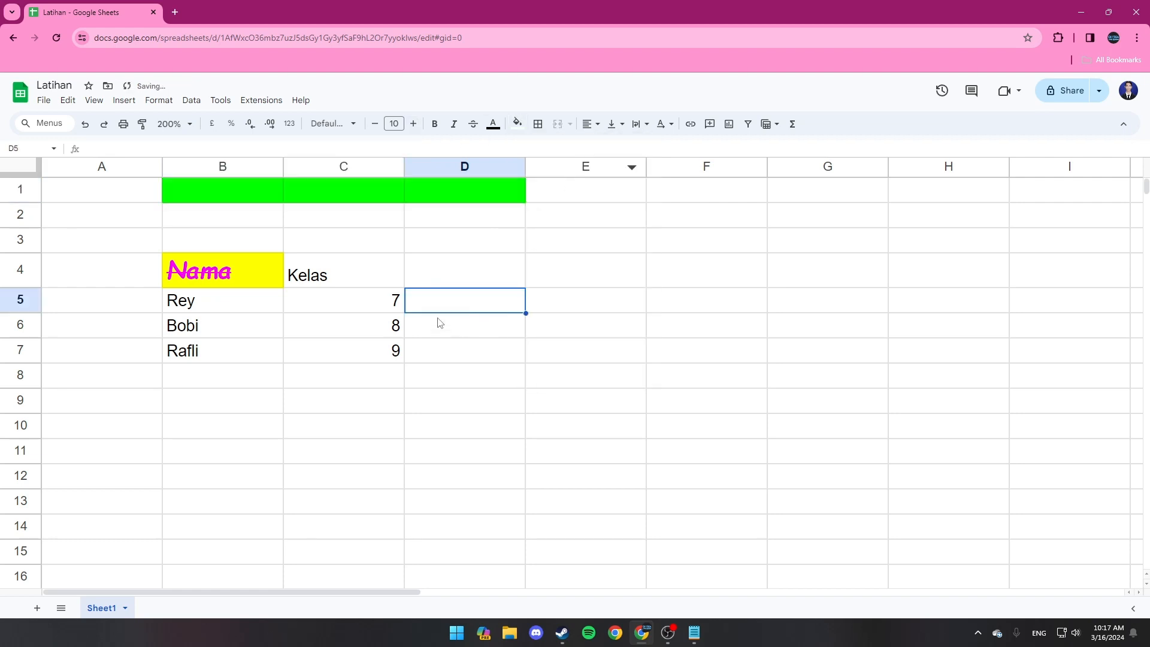
Apply black borders to all sides of the green cells B1:D1 and select its individual cells to check them
{"action": "left_click_drag", "start_coordinate": [253, 199], "coordinate": [480, 189]}
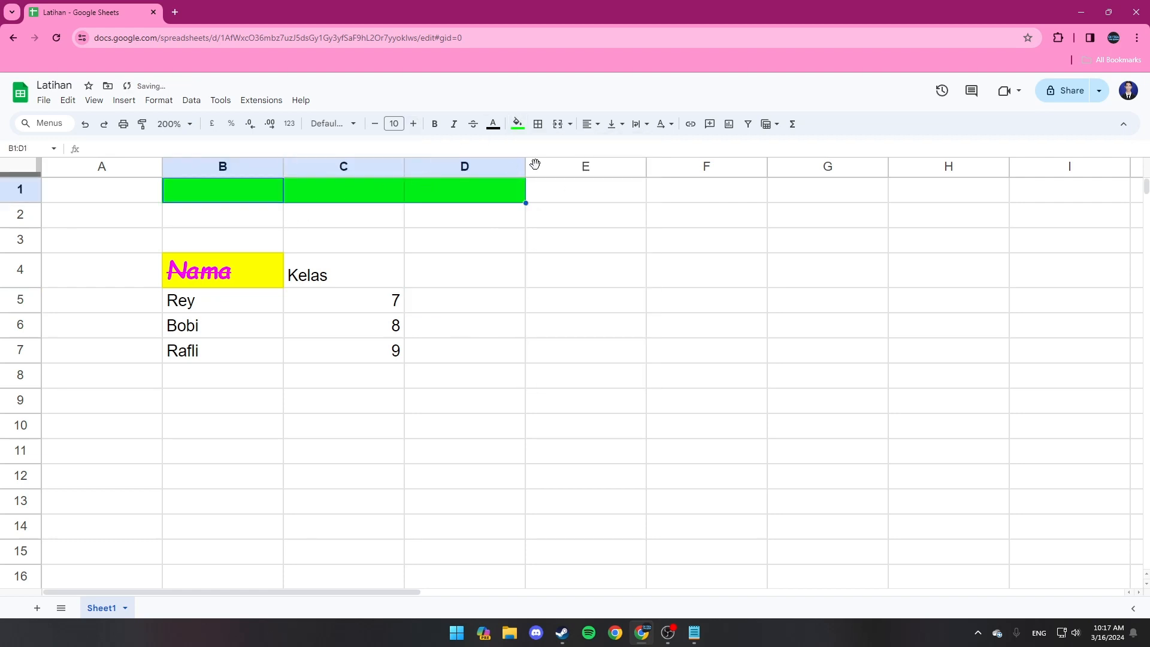
{"action": "left_click", "coordinate": [557, 124]}
{"action": "left_click", "coordinate": [558, 123]}
{"action": "left_click", "coordinate": [538, 124]}
{"action": "left_click", "coordinate": [545, 151]}
{"action": "left_click", "coordinate": [442, 272]}
{"action": "left_click", "coordinate": [229, 185]}
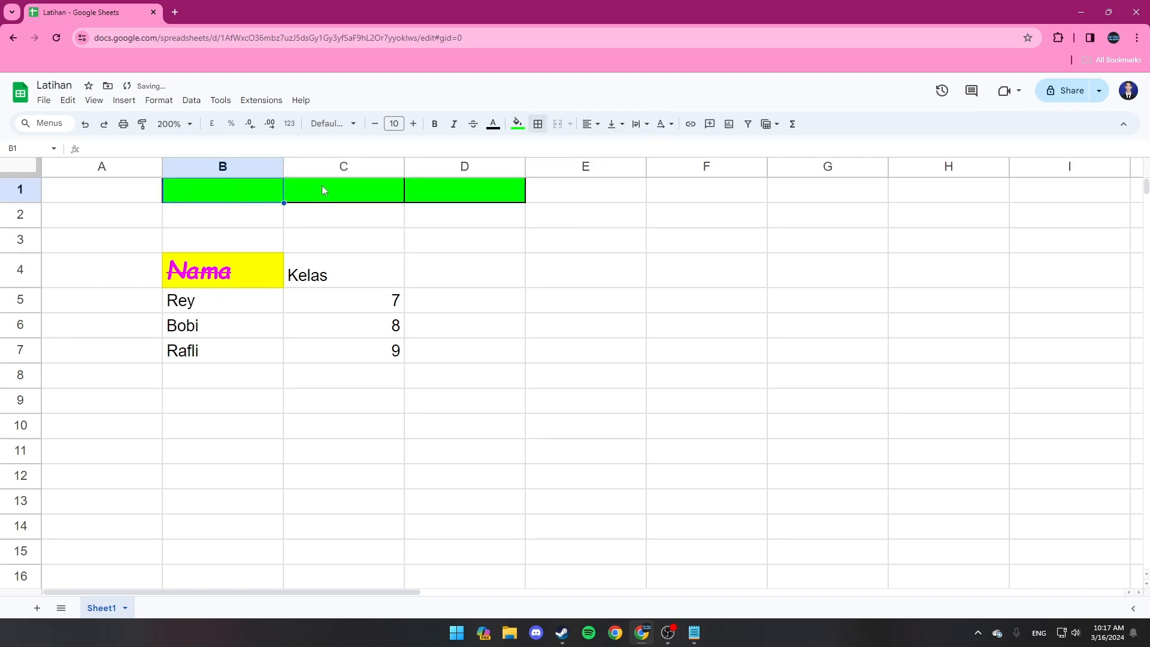
{"action": "left_click", "coordinate": [385, 190]}
Merge the bordered green cells B1:D1 into a single cell
{"action": "left_click_drag", "start_coordinate": [258, 195], "coordinate": [456, 197]}
{"action": "left_click", "coordinate": [558, 124]}
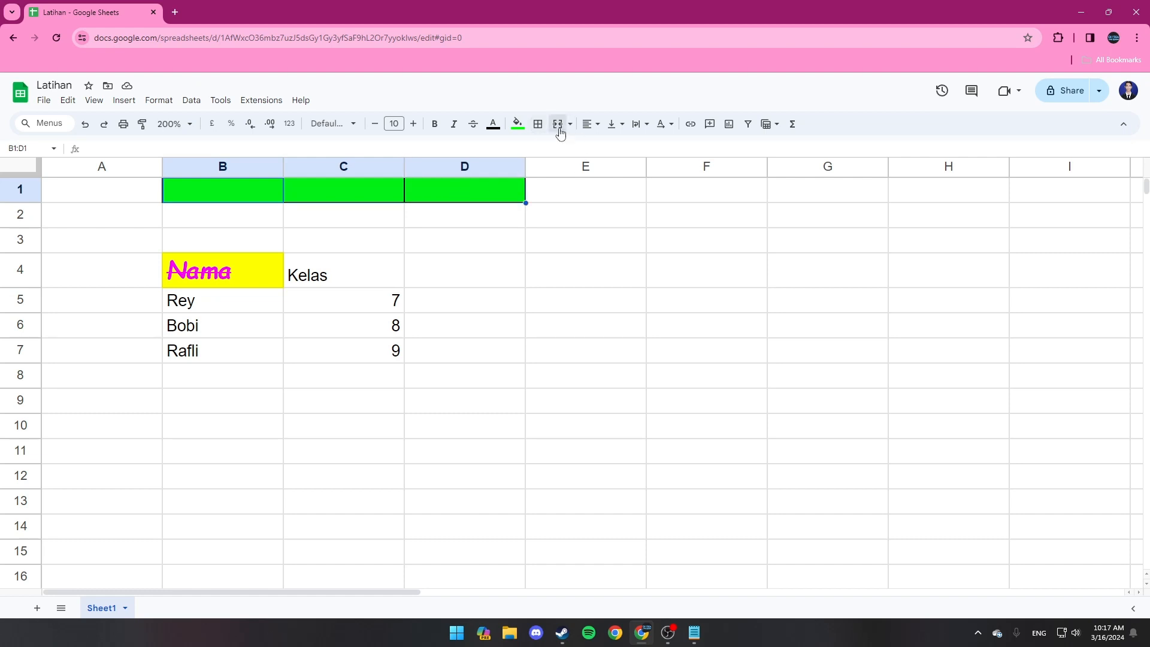
{"action": "left_click", "coordinate": [467, 251]}
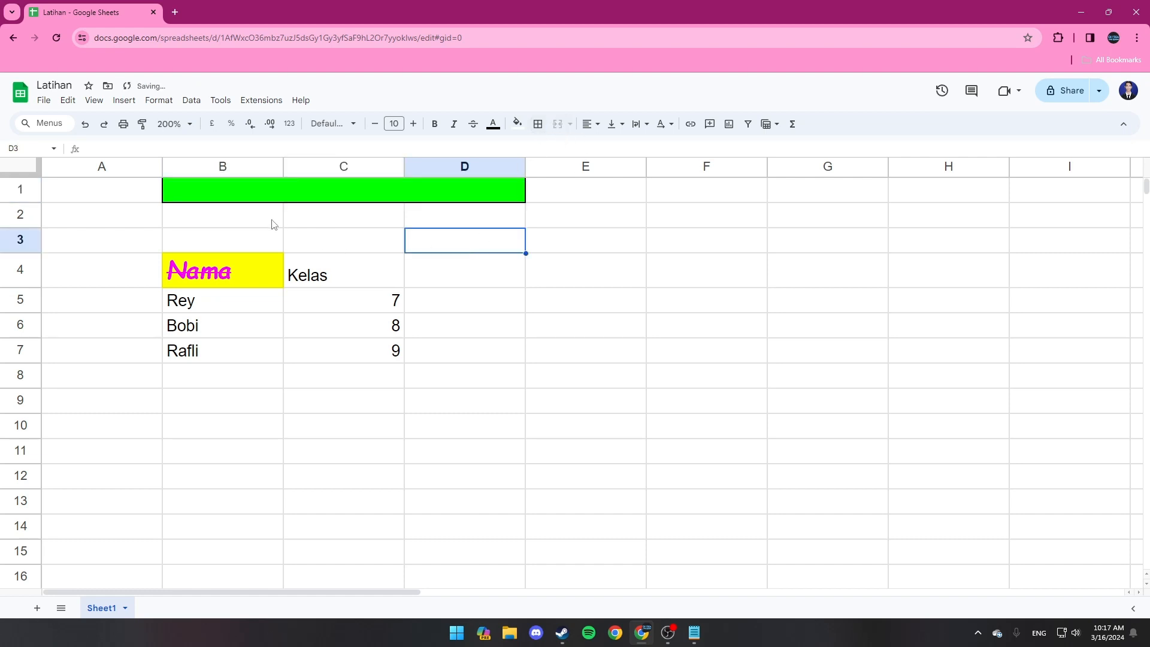
Unmerge the green B1:D1 cell and check that its cells can be selected separately
{"action": "left_click", "coordinate": [226, 200]}
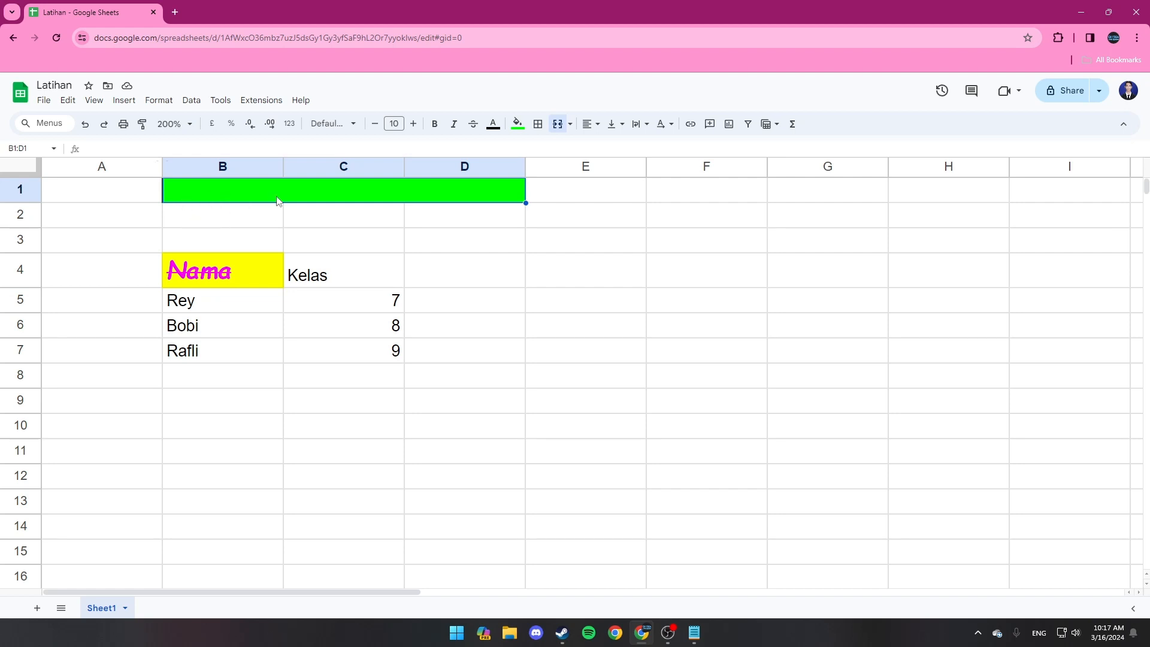
{"action": "left_click", "coordinate": [265, 221]}
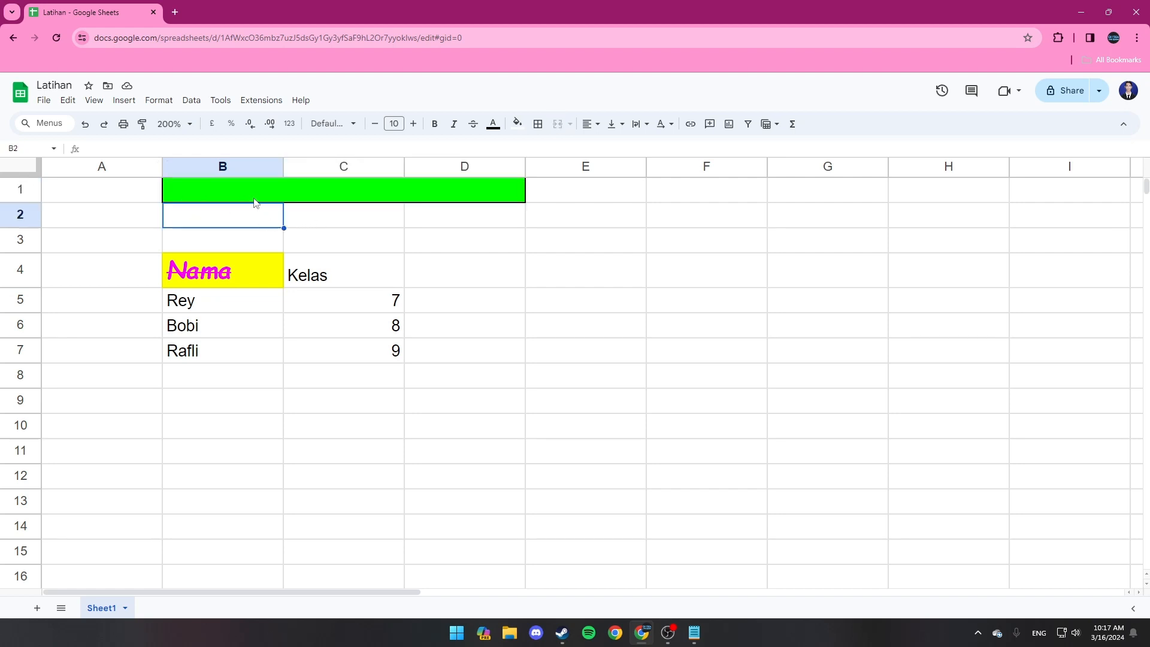
{"action": "left_click", "coordinate": [252, 199]}
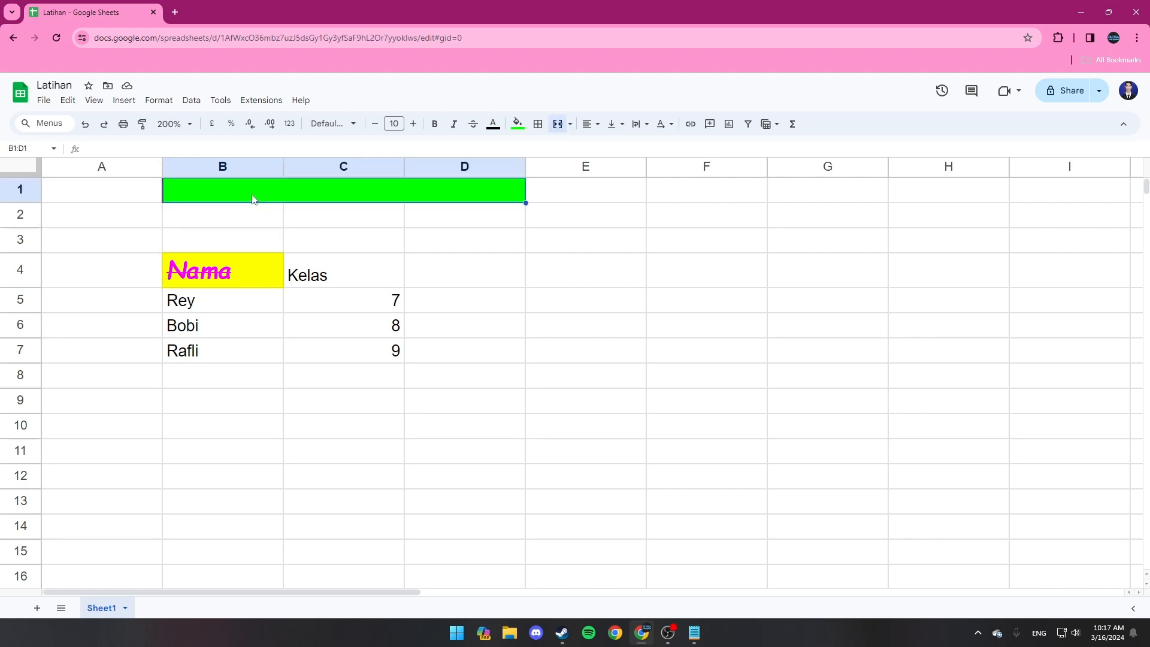
{"action": "left_click", "coordinate": [560, 129]}
{"action": "left_click", "coordinate": [504, 225]}
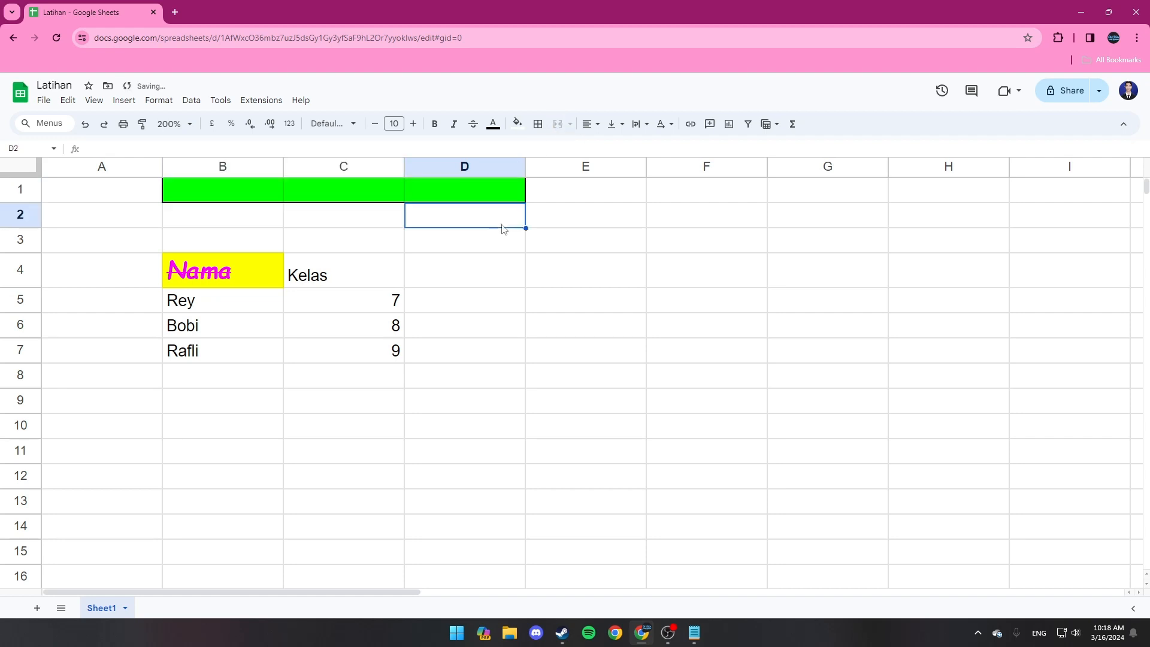
{"action": "left_click", "coordinate": [258, 198]}
{"action": "left_click", "coordinate": [334, 188]}
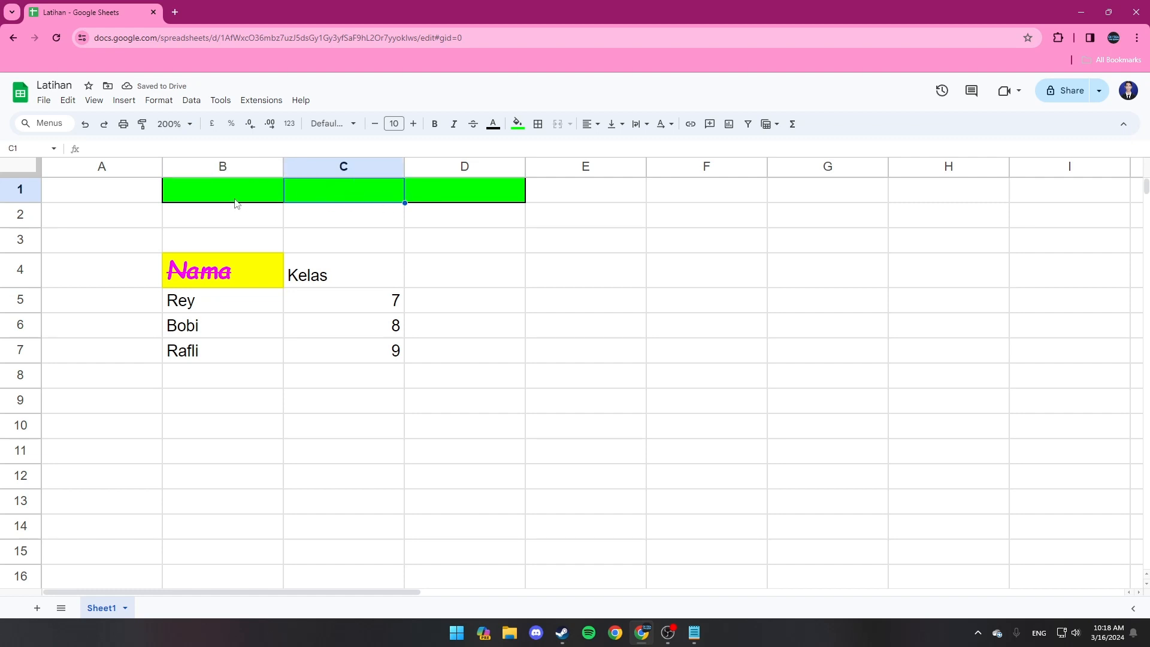
Merge the green cells B1:D1 once more and unmerge them again
{"action": "left_click_drag", "start_coordinate": [235, 195], "coordinate": [424, 186]}
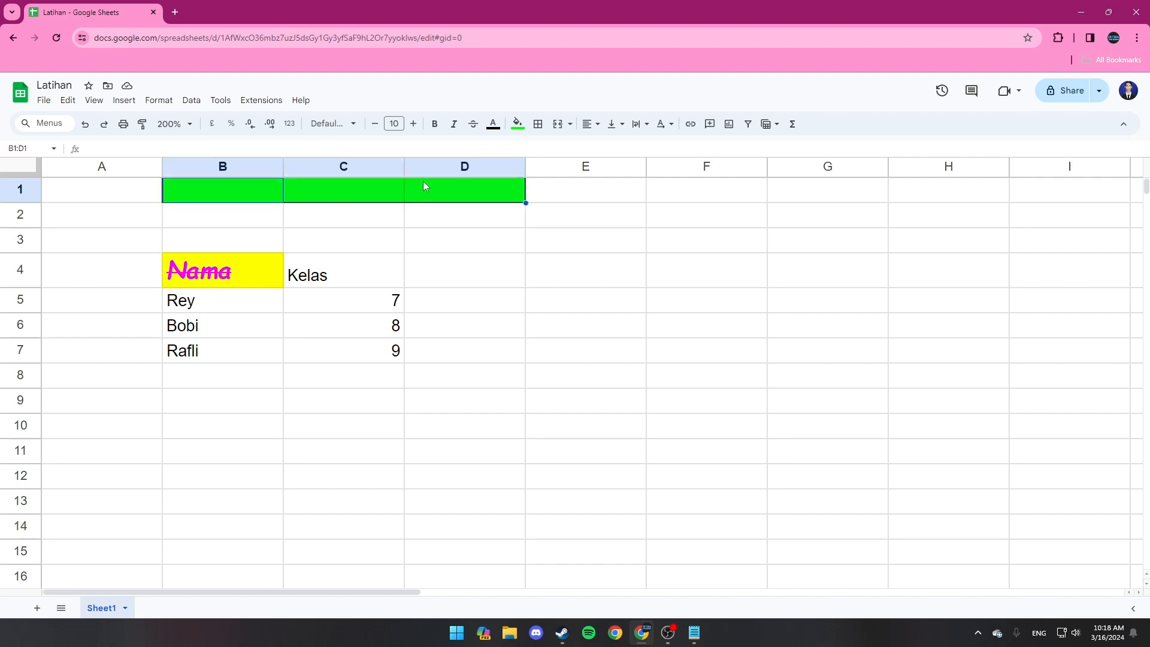
{"action": "left_click", "coordinate": [557, 124]}
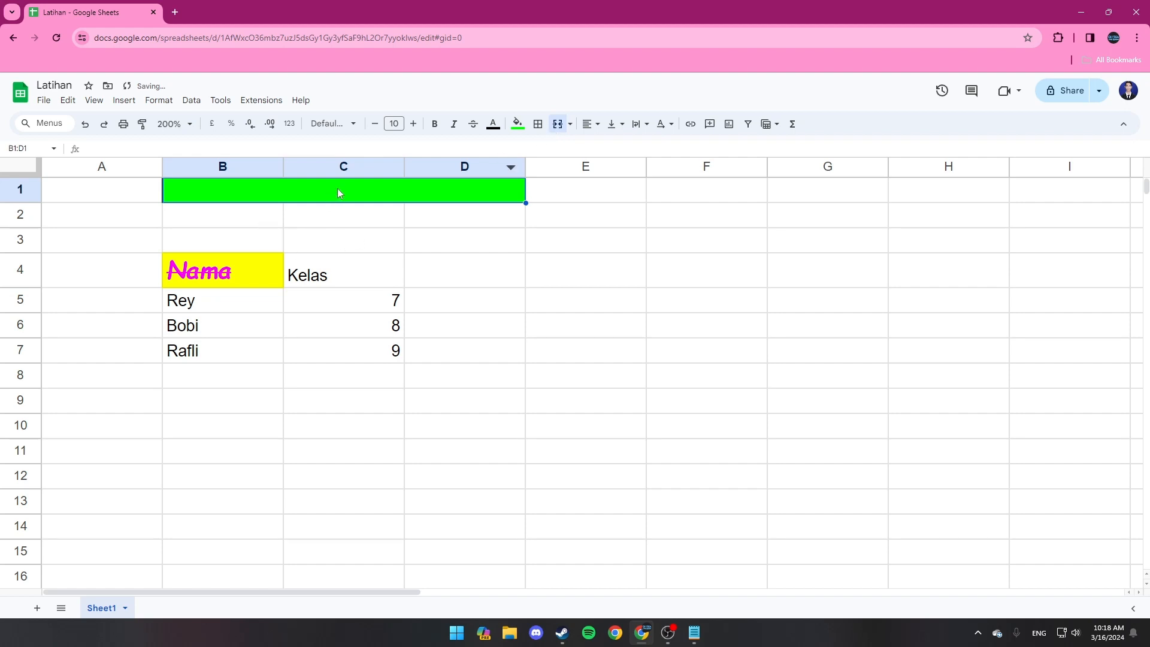
{"action": "left_click", "coordinate": [558, 124]}
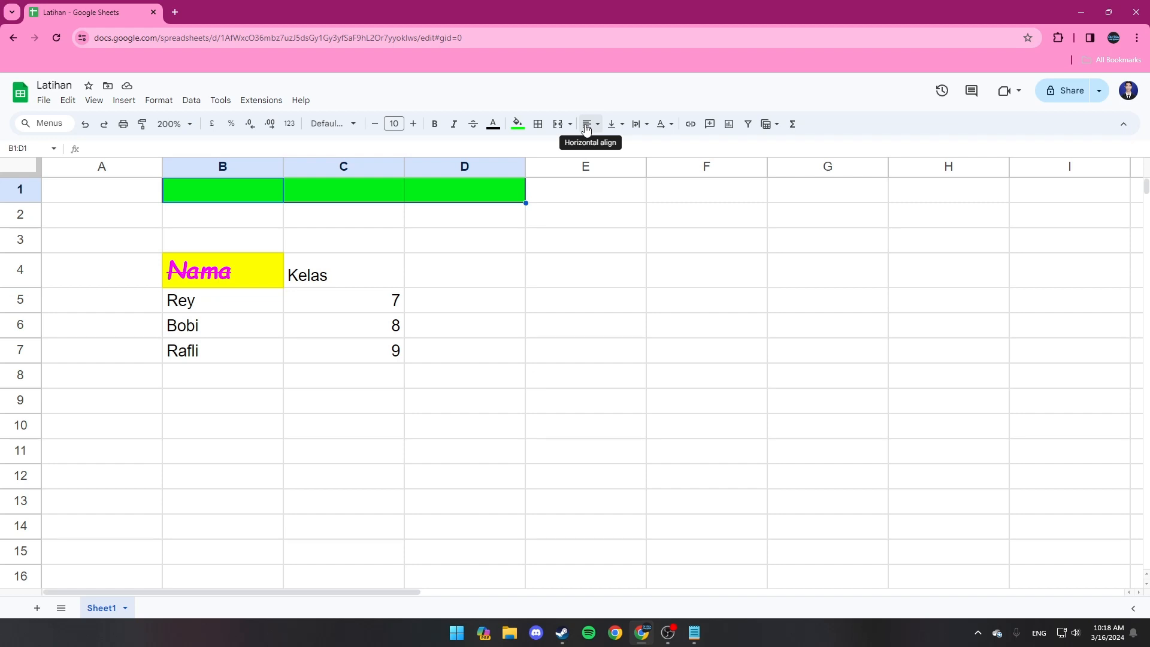
Apply black borders to all cells of the student table B4:C7
{"action": "left_click_drag", "start_coordinate": [233, 285], "coordinate": [333, 342]}
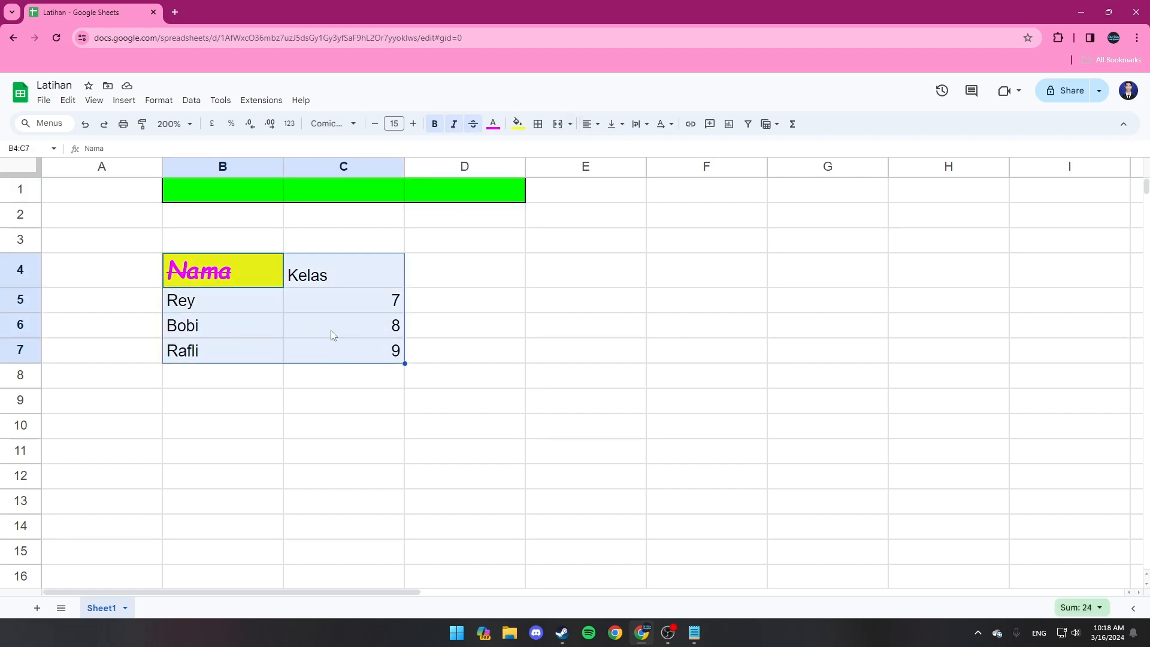
{"action": "left_click", "coordinate": [540, 124]}
{"action": "left_click", "coordinate": [543, 151]}
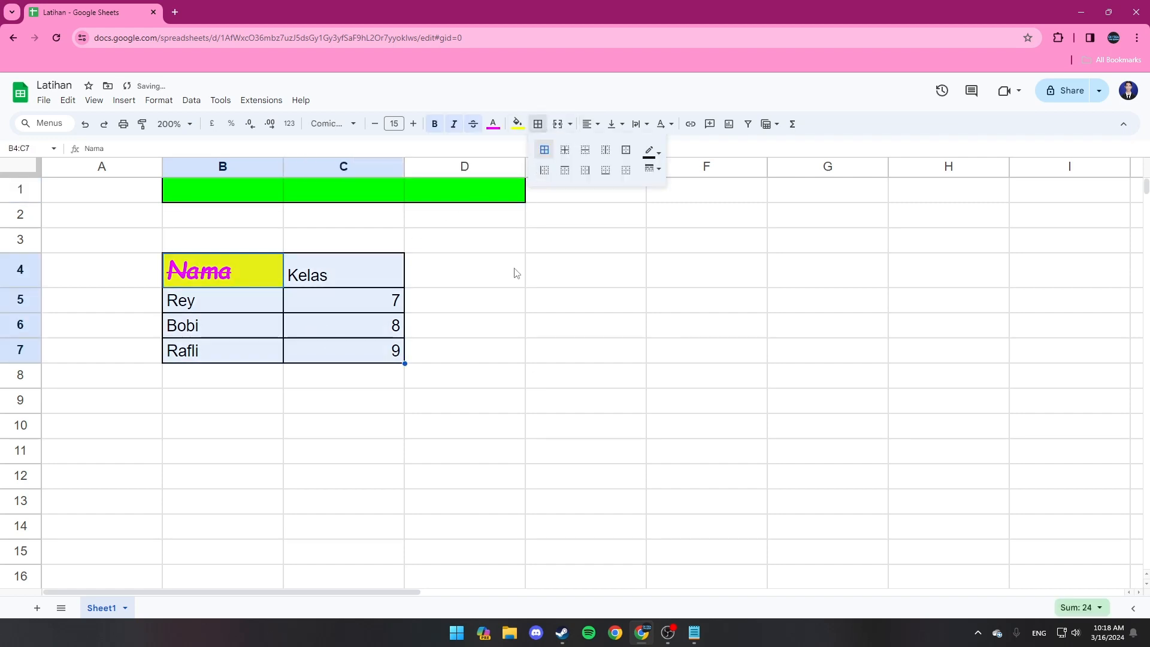
{"action": "left_click", "coordinate": [517, 271]}
Review the horizontal alignment options and apply left alignment to the student name in B5
{"action": "left_click", "coordinate": [590, 124]}
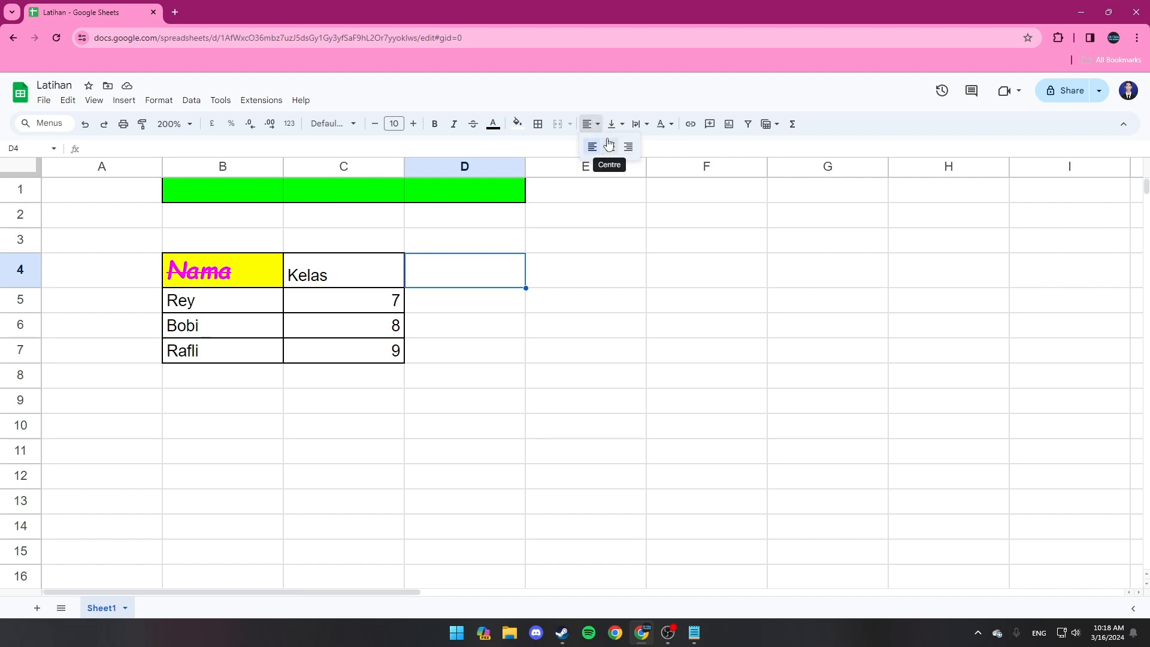
{"action": "left_click", "coordinate": [627, 145]}
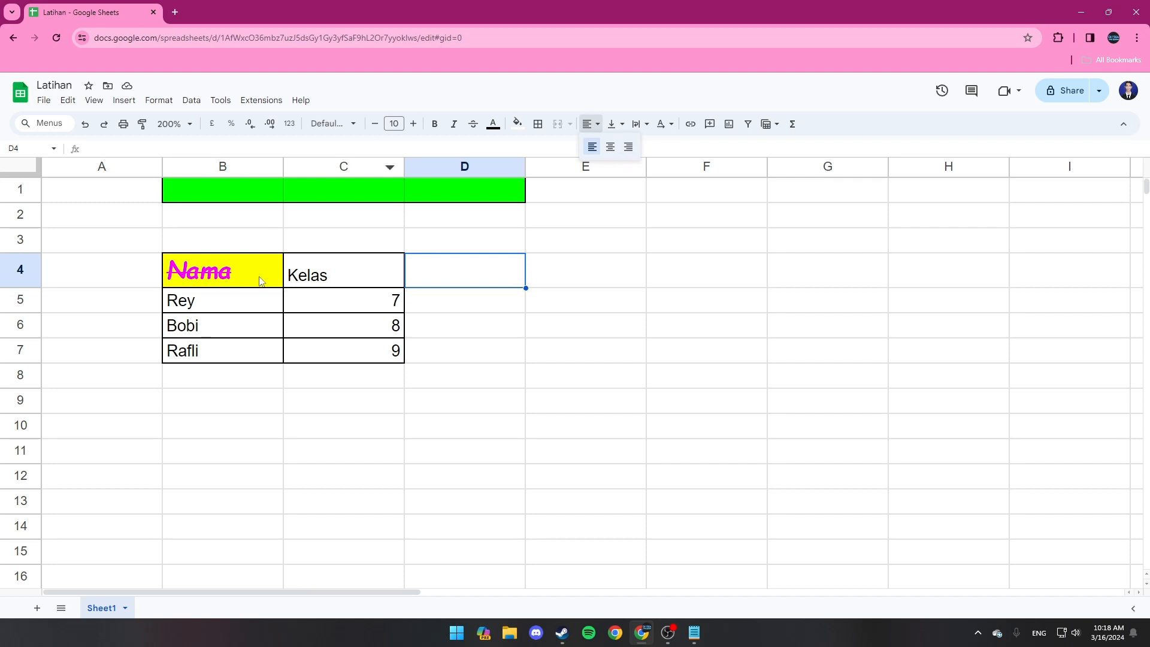
{"action": "left_click", "coordinate": [245, 271]}
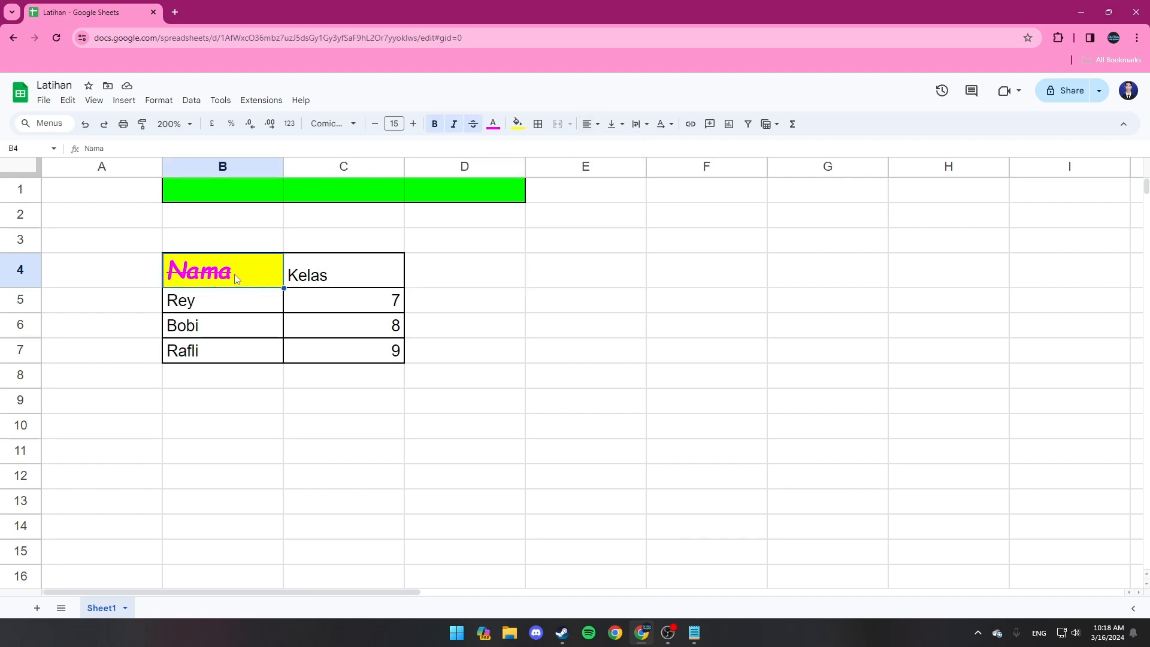
{"action": "left_click", "coordinate": [219, 307]}
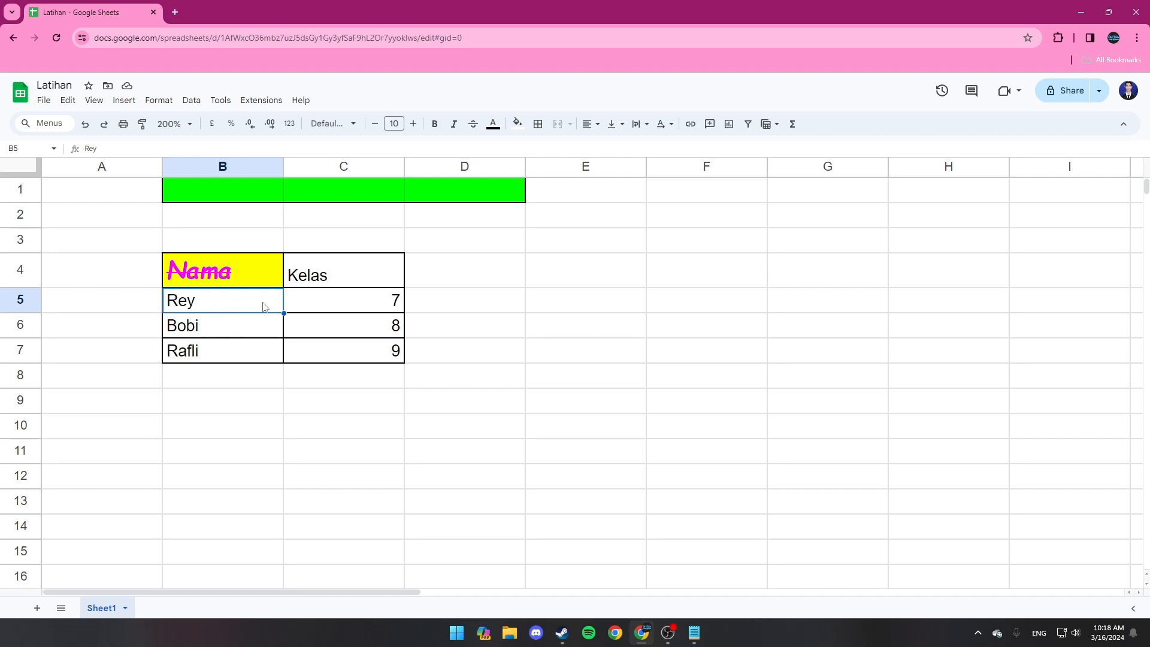
{"action": "left_click", "coordinate": [597, 131]}
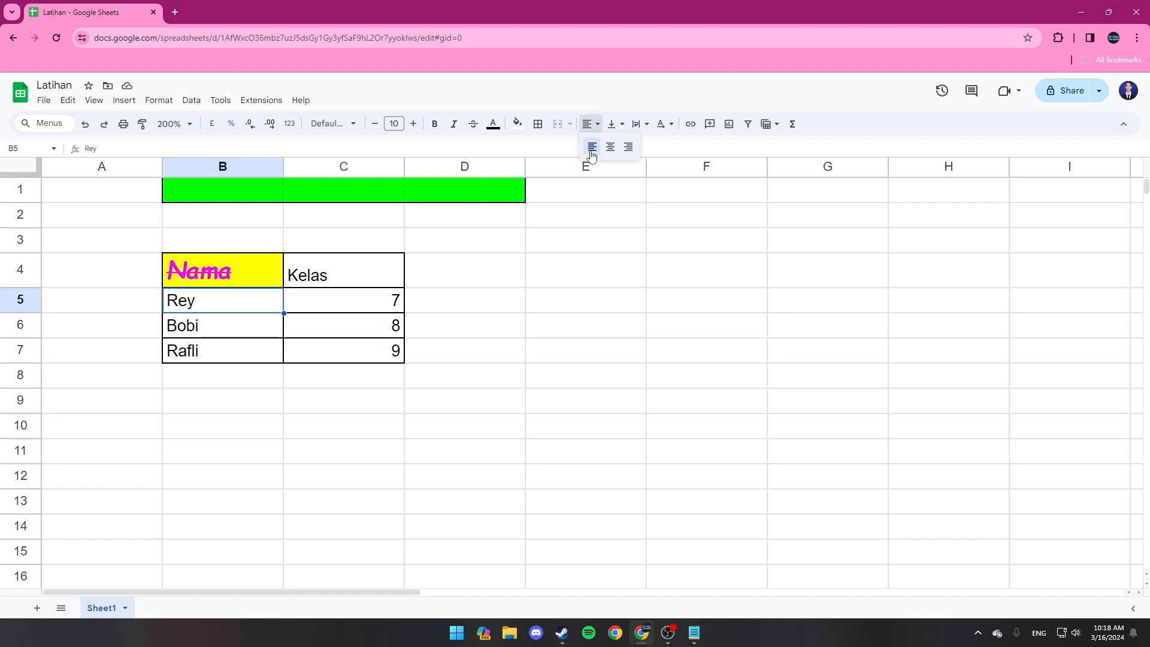
{"action": "left_click", "coordinate": [591, 150]}
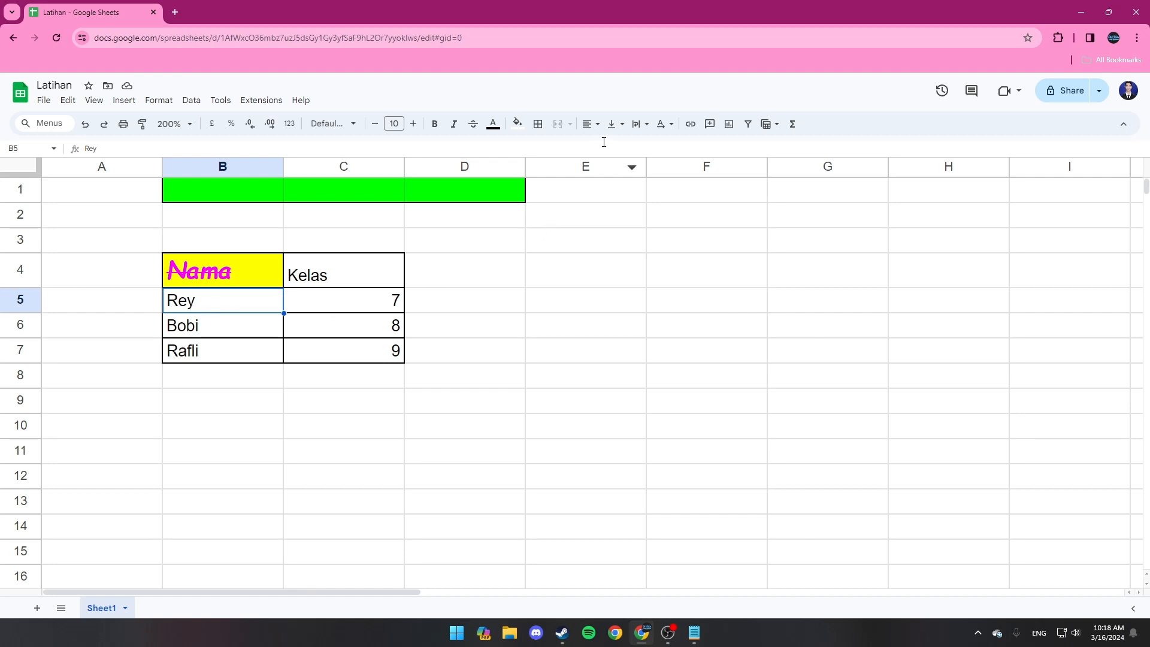
Centre the student name in B5 horizontally
{"action": "left_click", "coordinate": [590, 124]}
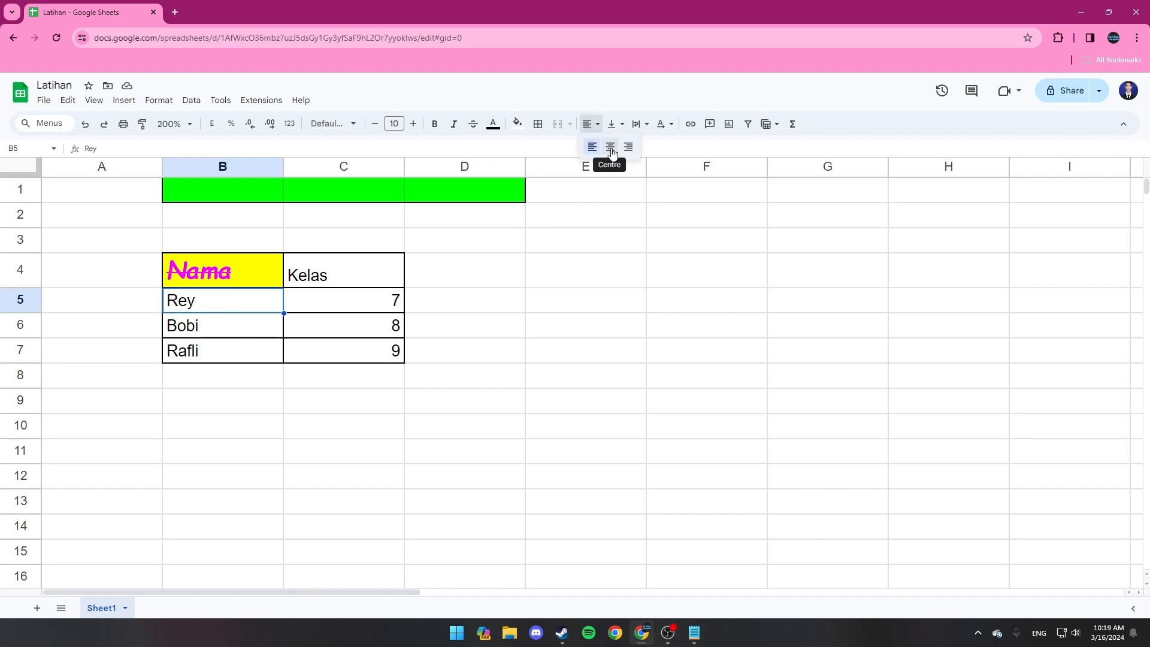
{"action": "left_click", "coordinate": [611, 147]}
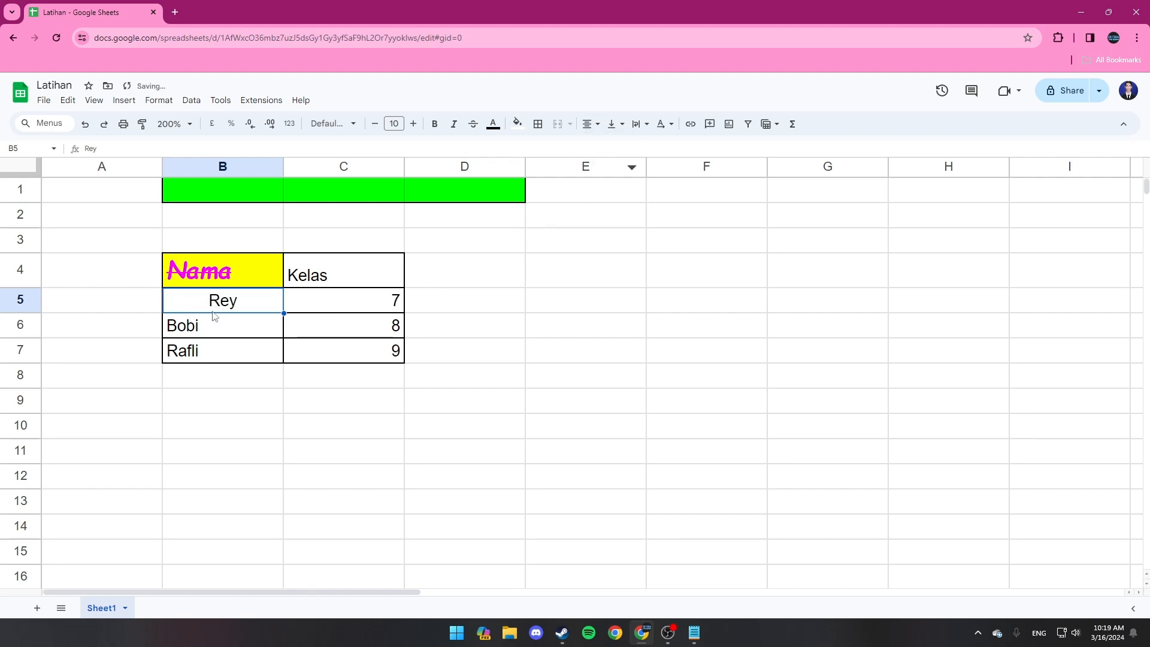
{"action": "left_click", "coordinate": [280, 193]}
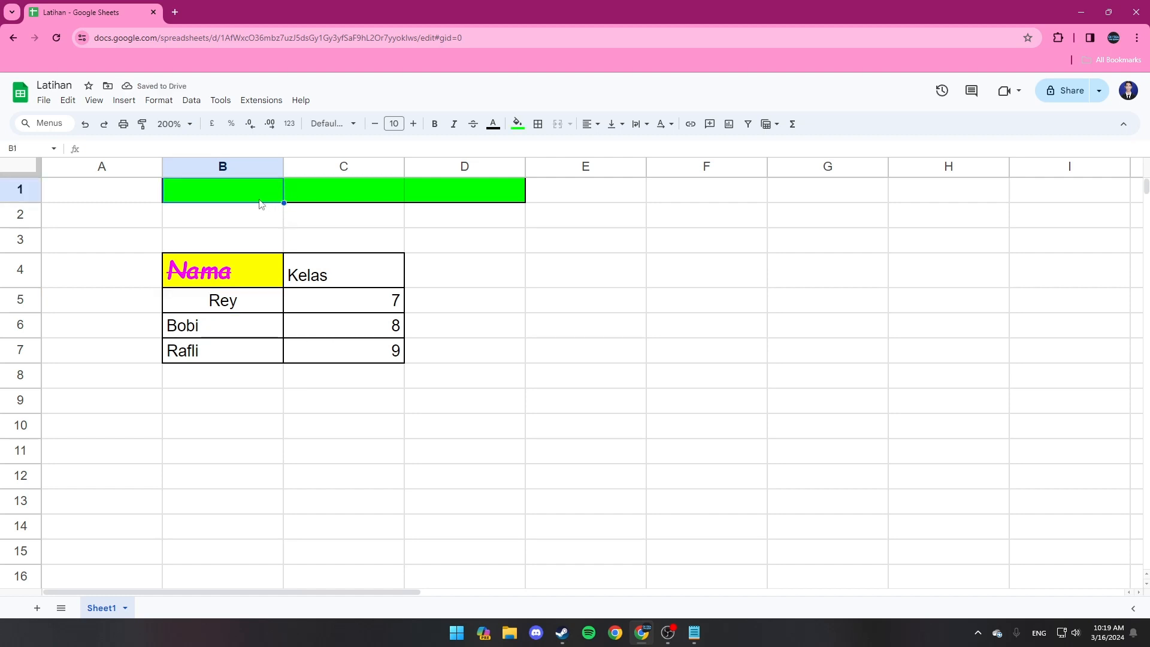
{"action": "left_click", "coordinate": [246, 306]}
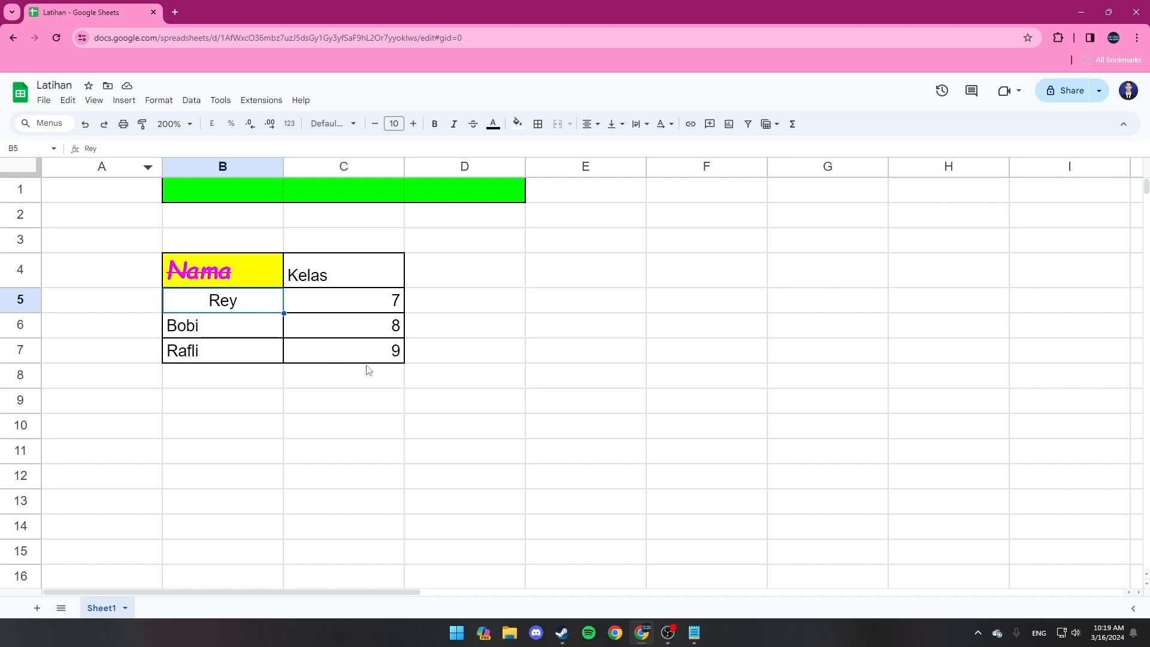
Enter another student's first name in the empty cell D5 beside the table
{"action": "left_click", "coordinate": [460, 305]}
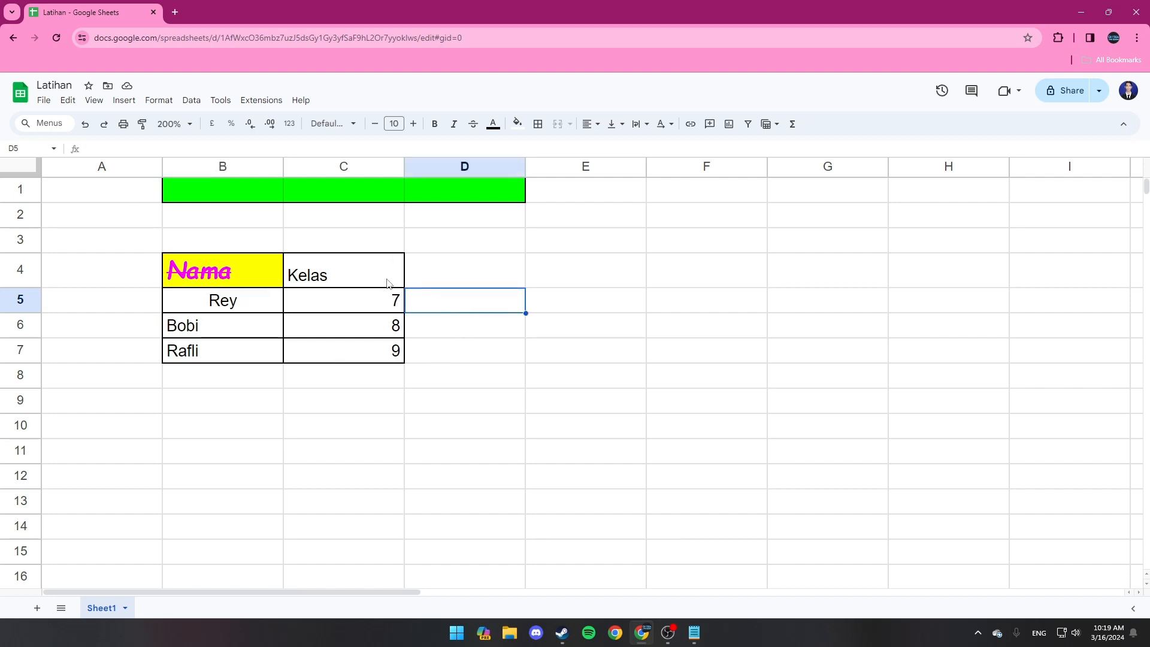
{"action": "key", "text": "Return"}
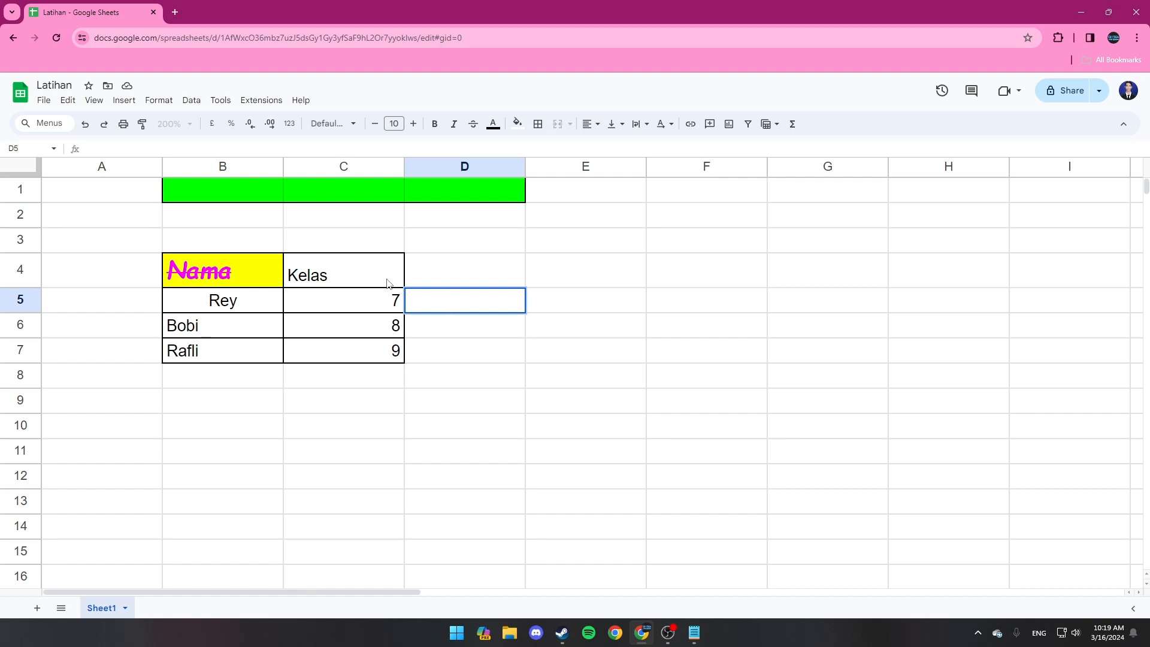
{"action": "type", "text": "Adit"}
{"action": "left_click", "coordinate": [451, 299]}
{"action": "key", "text": "ctrl+shift+l"}
{"action": "key", "text": "BackSpace"}
{"action": "key", "text": "BackSpace"}
{"action": "key", "text": "BackSpace"}
{"action": "key", "text": "BackSpace"}
{"action": "key", "text": "BackSpace"}
{"action": "key", "text": "BackSpace"}
{"action": "key", "text": "BackSpace"}
Centre the name in D5 horizontally
{"action": "left_click", "coordinate": [598, 128]}
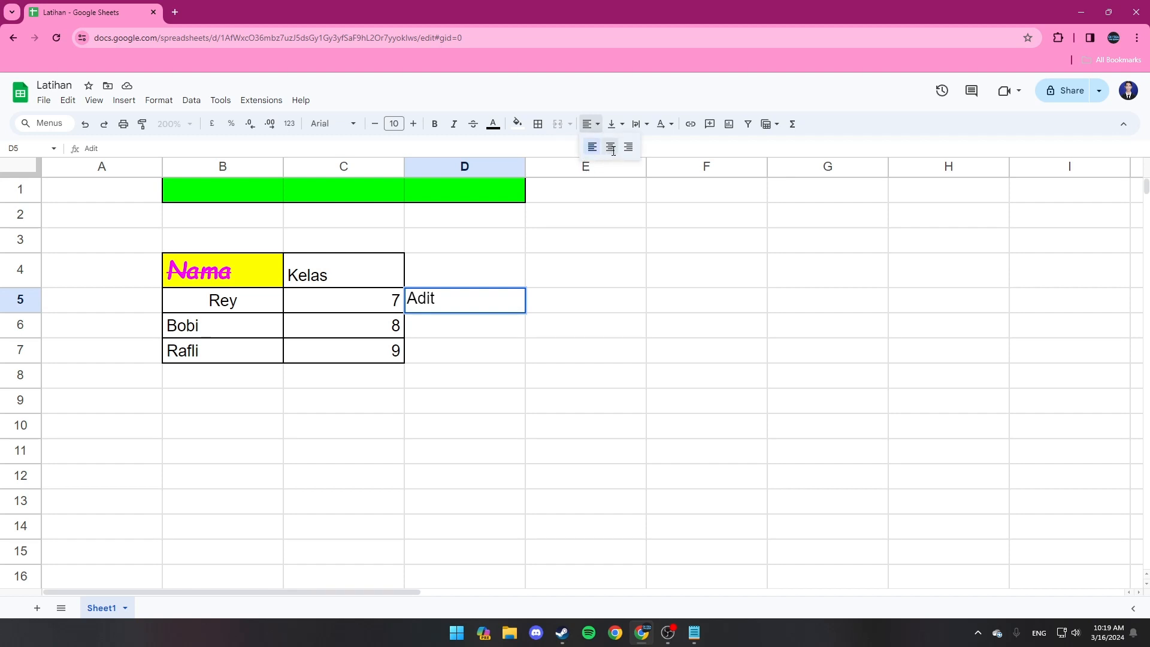
{"action": "left_click", "coordinate": [610, 146]}
{"action": "left_click", "coordinate": [595, 129]}
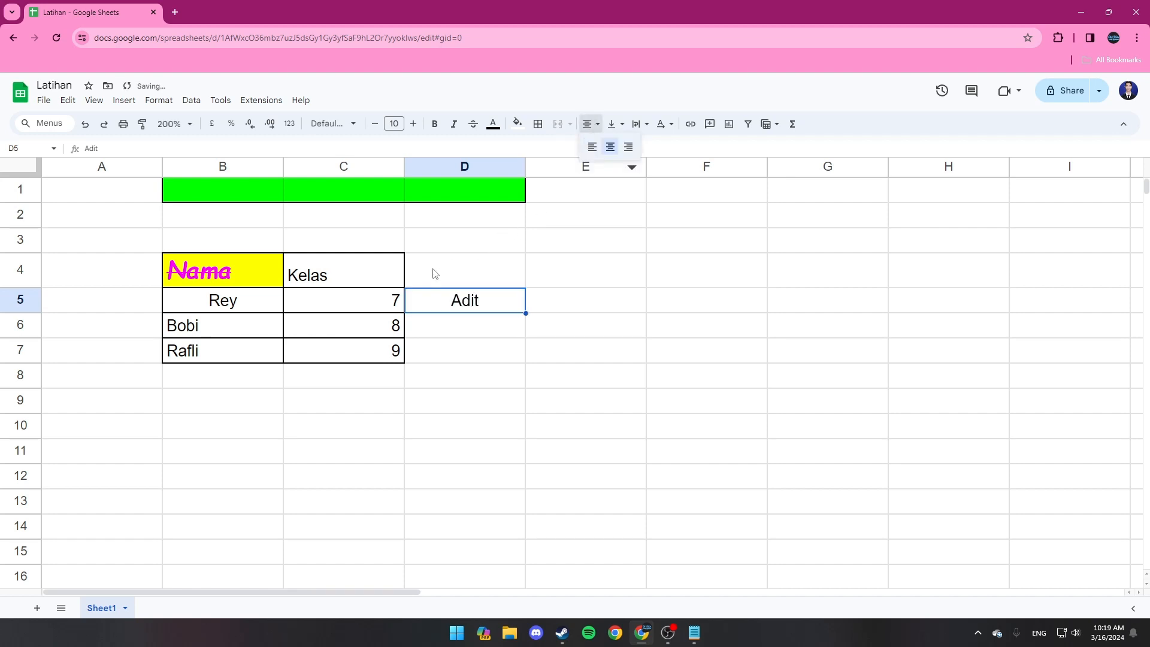
Right-align the student name in B5
{"action": "left_click", "coordinate": [228, 310]}
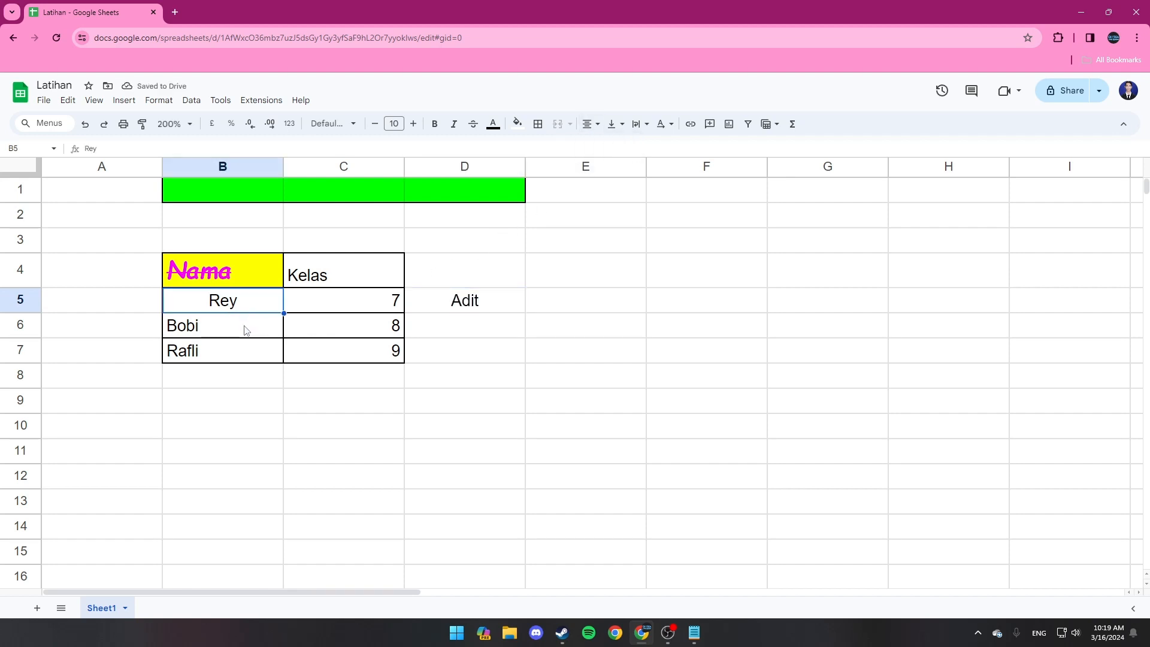
{"action": "left_click", "coordinate": [592, 125]}
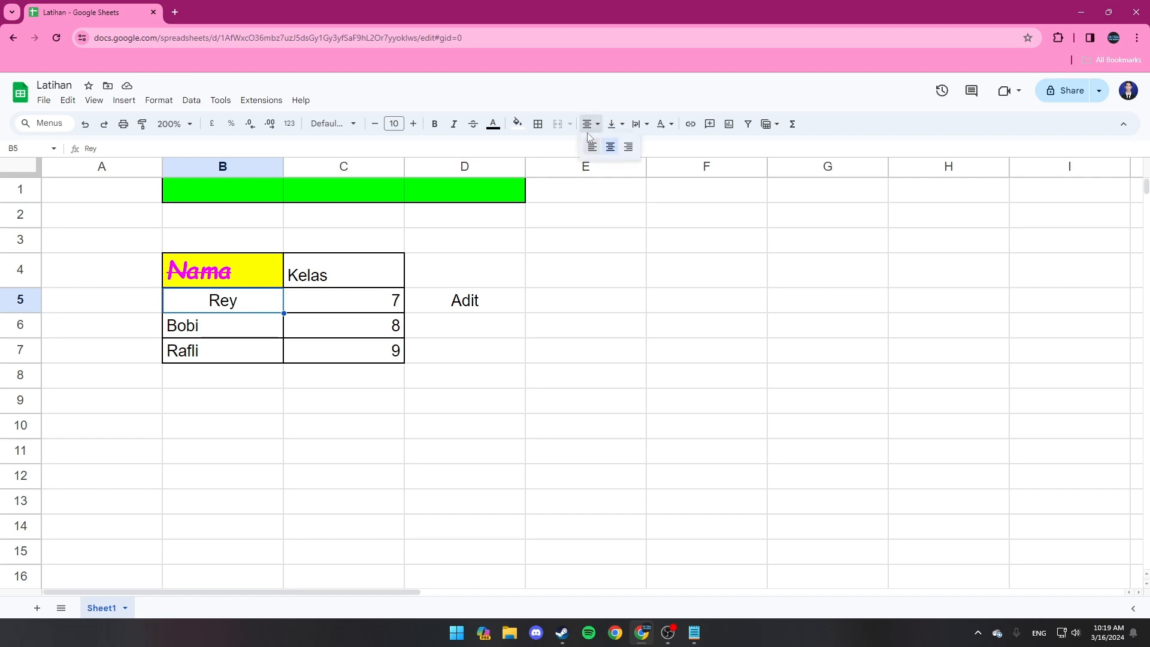
{"action": "left_click", "coordinate": [629, 148]}
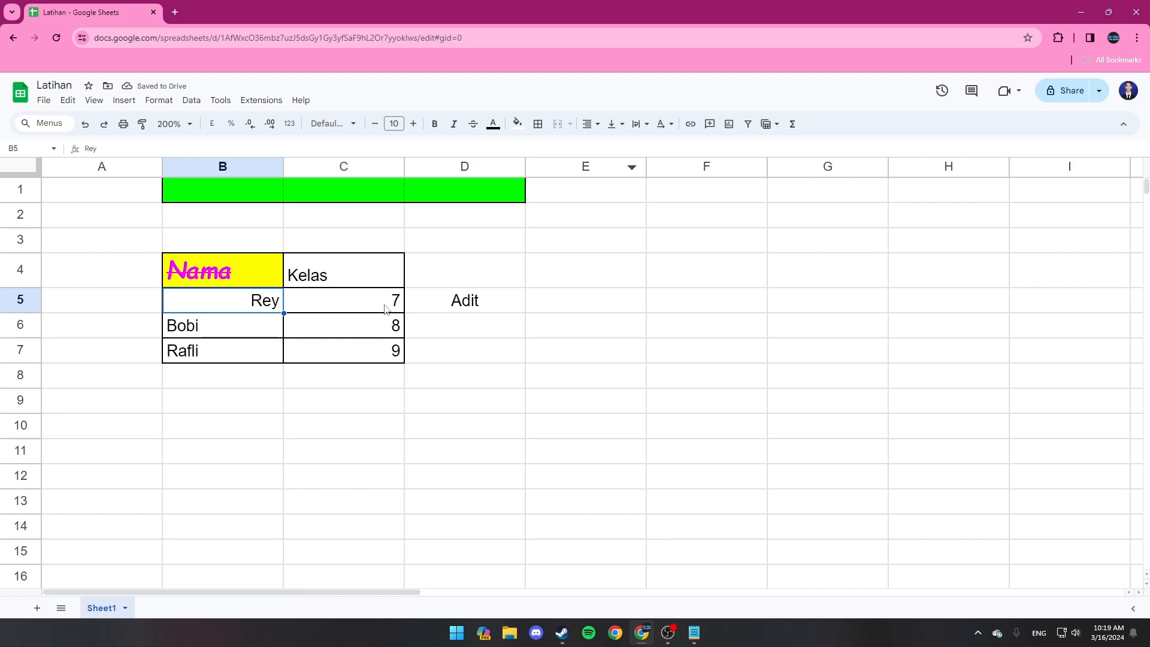
Set the student name in B5 back to left alignment and reopen the horizontal alignment options
{"action": "left_click", "coordinate": [588, 123]}
{"action": "left_click", "coordinate": [597, 148]}
{"action": "left_click", "coordinate": [588, 124]}
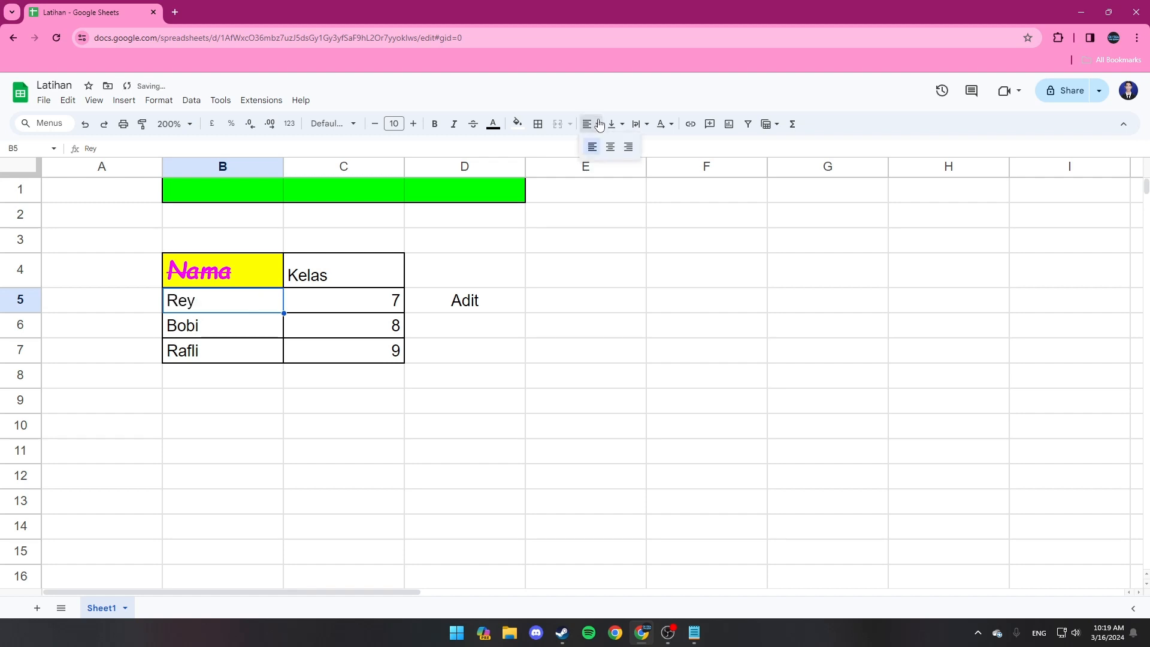
Centre the student name in B5 and return it to left alignment
{"action": "left_click", "coordinate": [610, 148]}
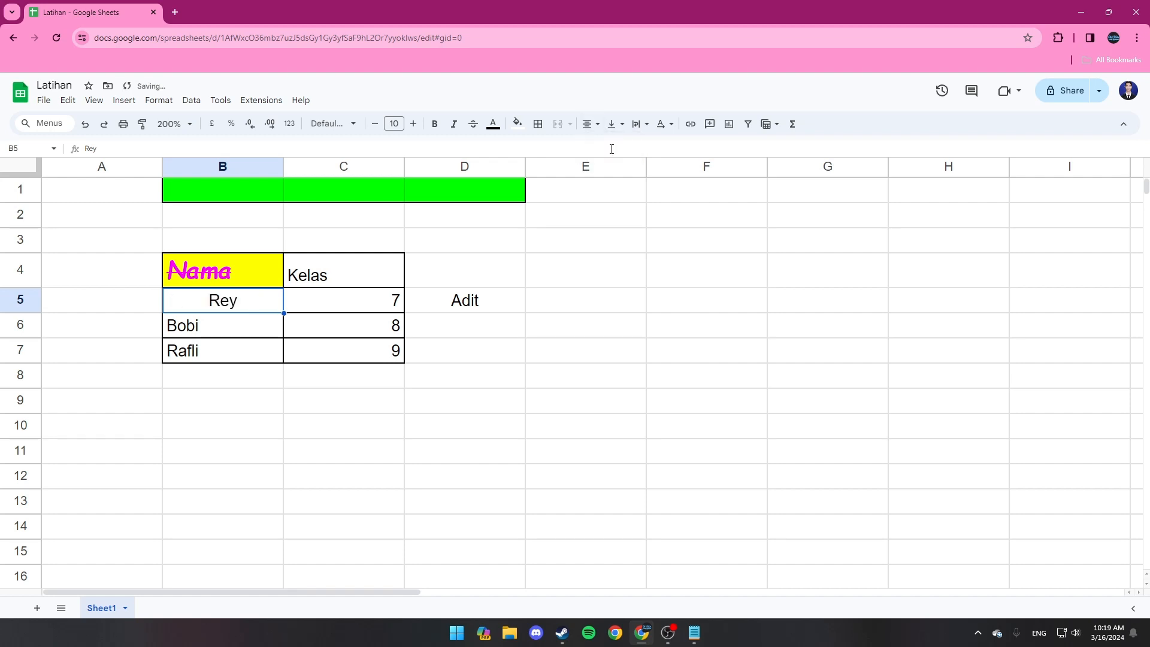
{"action": "left_click", "coordinate": [588, 124]}
{"action": "left_click", "coordinate": [597, 148]}
Centre the student name in B6 and right-align the student name in B7
{"action": "left_click", "coordinate": [244, 324]}
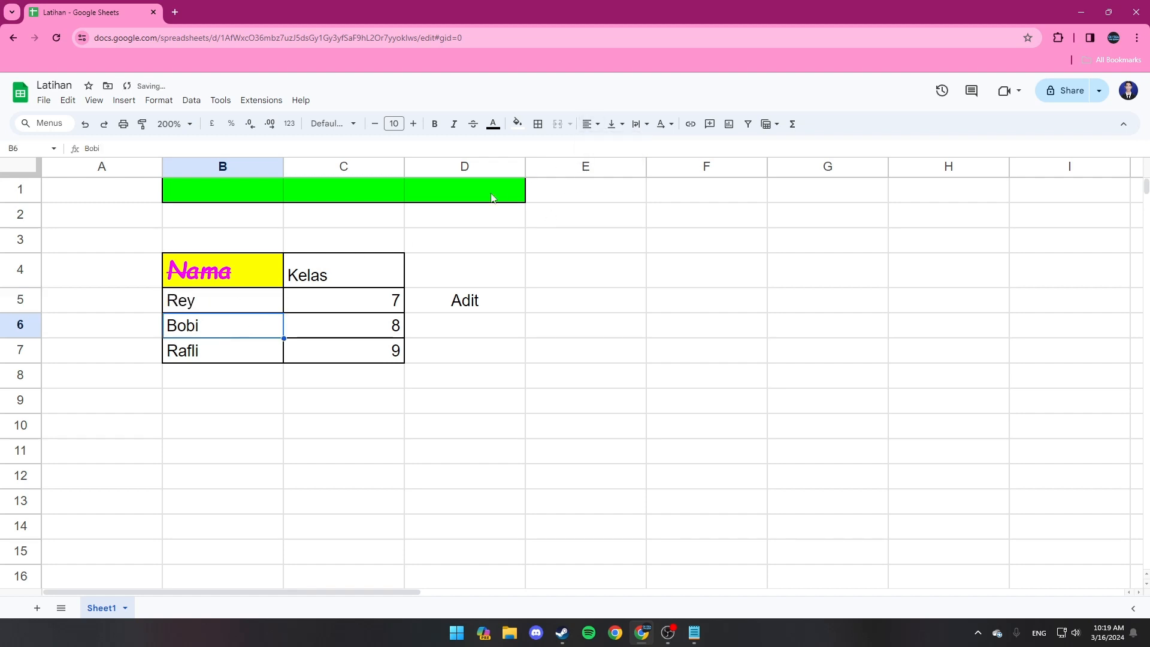
{"action": "left_click", "coordinate": [588, 124]}
{"action": "left_click", "coordinate": [610, 148]}
{"action": "left_click", "coordinate": [252, 347]}
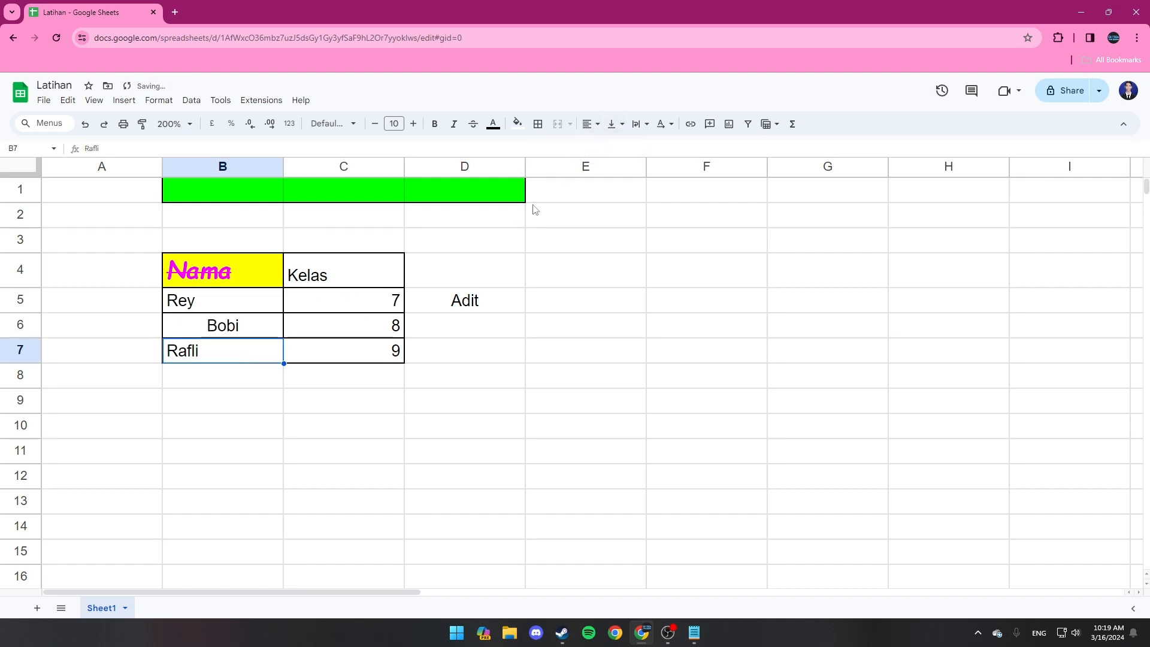
{"action": "left_click", "coordinate": [588, 124]}
{"action": "left_click", "coordinate": [623, 148]}
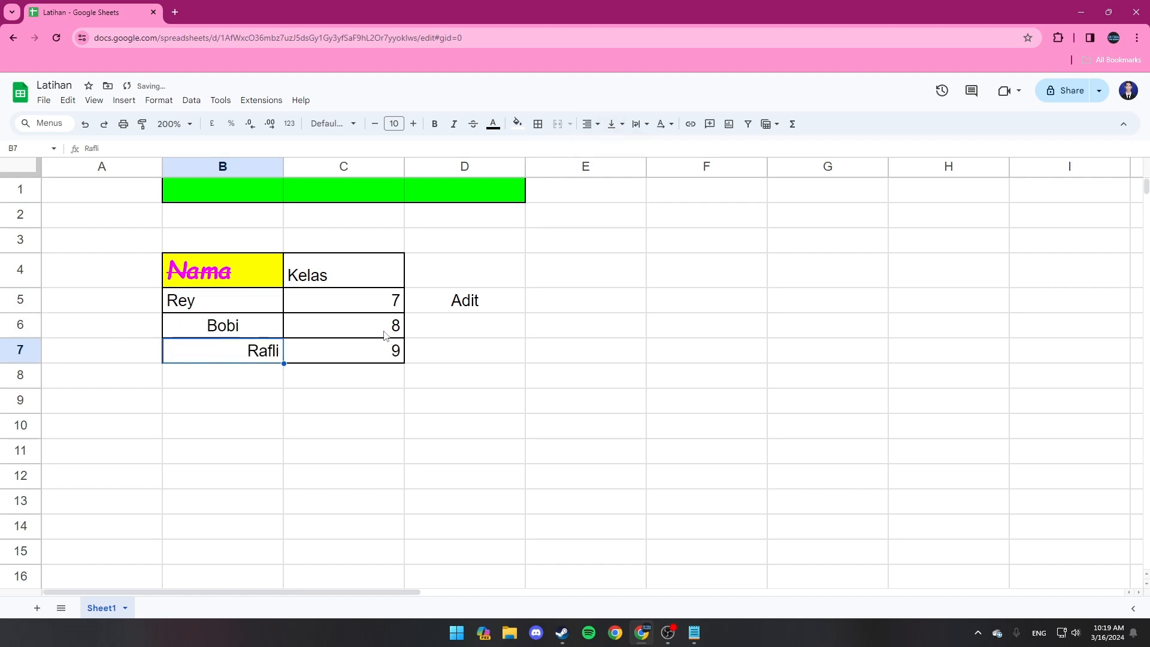
Set the horizontal alignment of the class numbers: C5 right, C6 centred and C7 left
{"action": "left_click", "coordinate": [318, 304]}
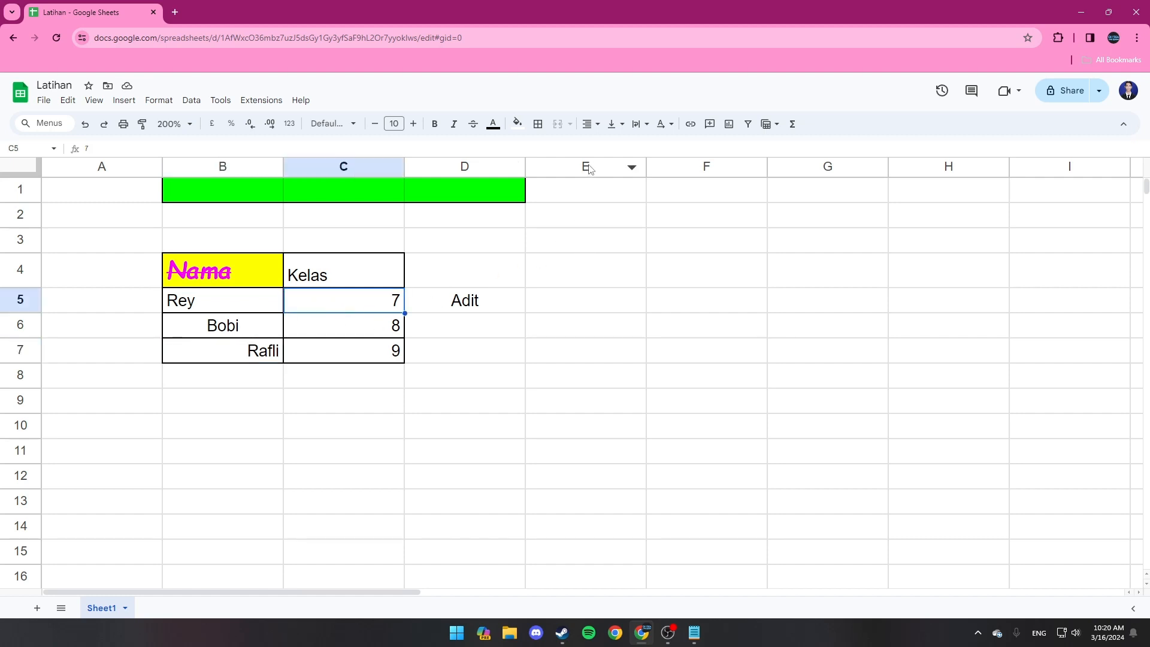
{"action": "left_click", "coordinate": [590, 124]}
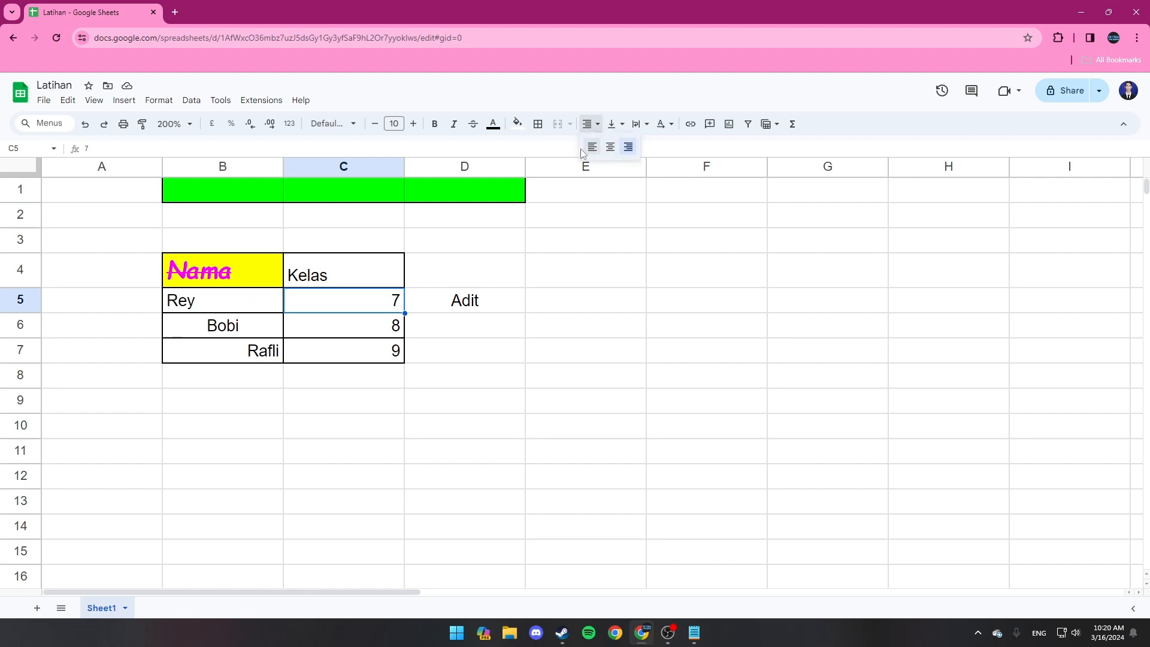
{"action": "left_click", "coordinate": [628, 146]}
{"action": "key", "text": "Down"}
{"action": "left_click", "coordinate": [590, 124]}
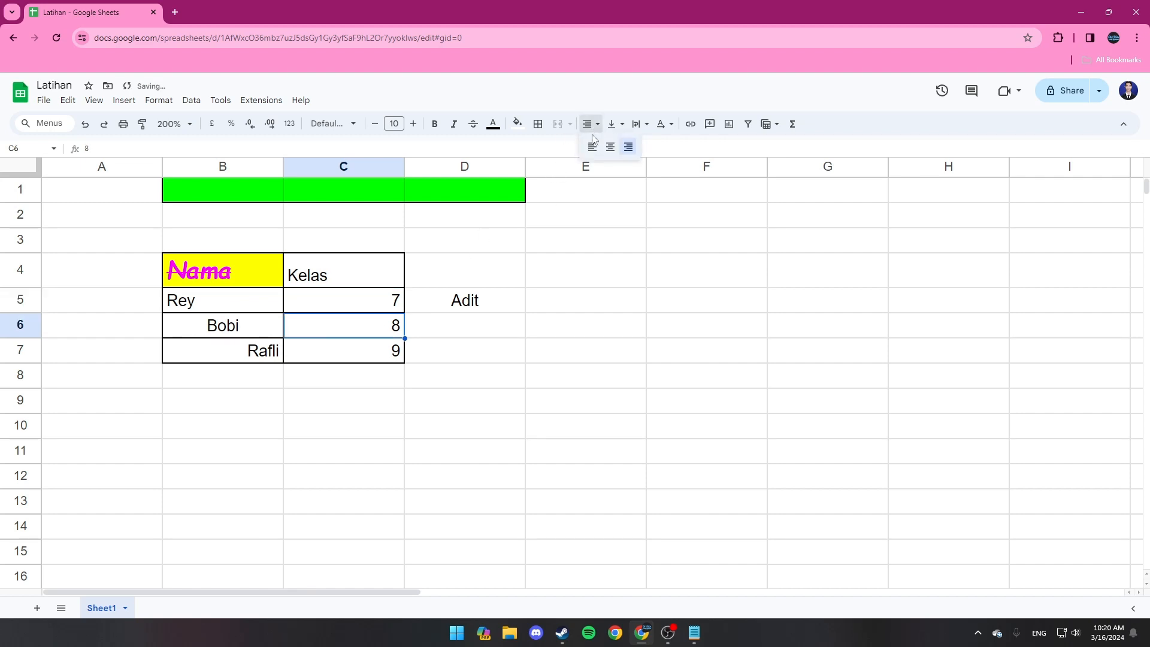
{"action": "left_click", "coordinate": [608, 147]}
{"action": "left_click", "coordinate": [385, 349]}
{"action": "left_click", "coordinate": [590, 124]}
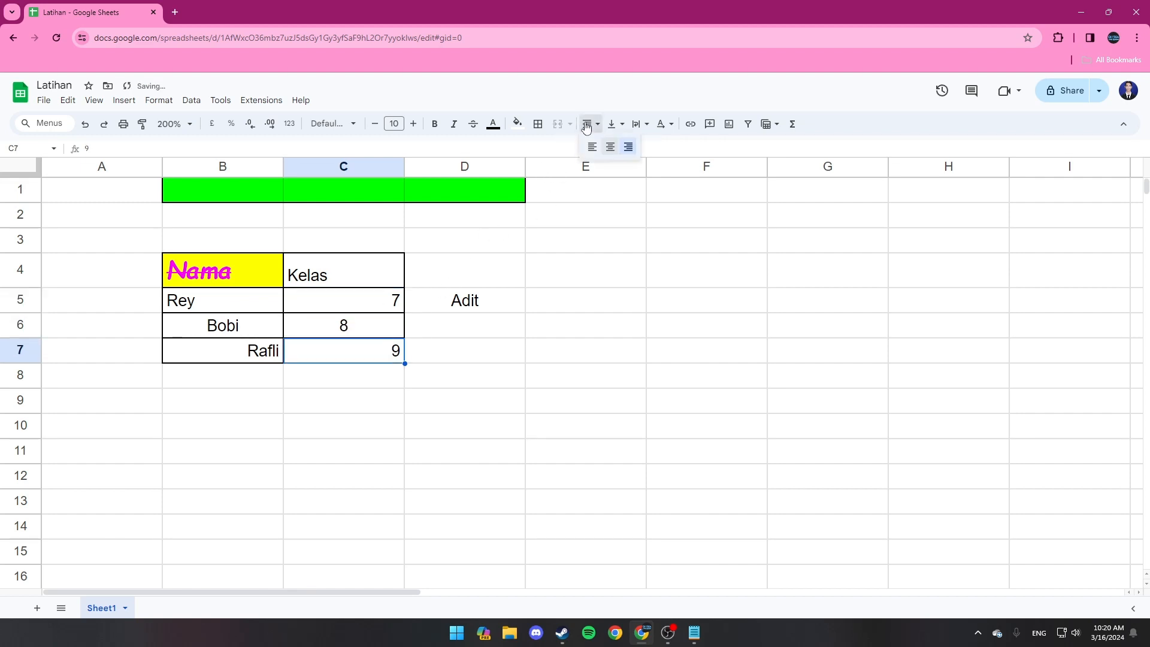
{"action": "left_click", "coordinate": [588, 147]}
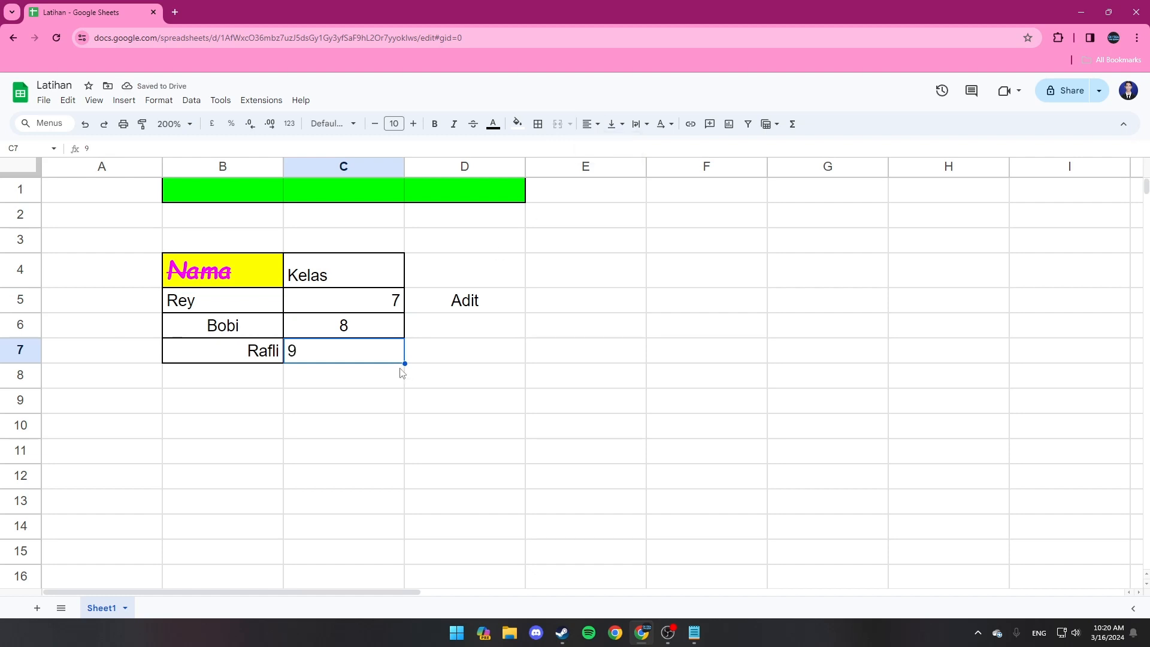
{"action": "left_click", "coordinate": [460, 240]}
{"action": "left_click", "coordinate": [377, 239]}
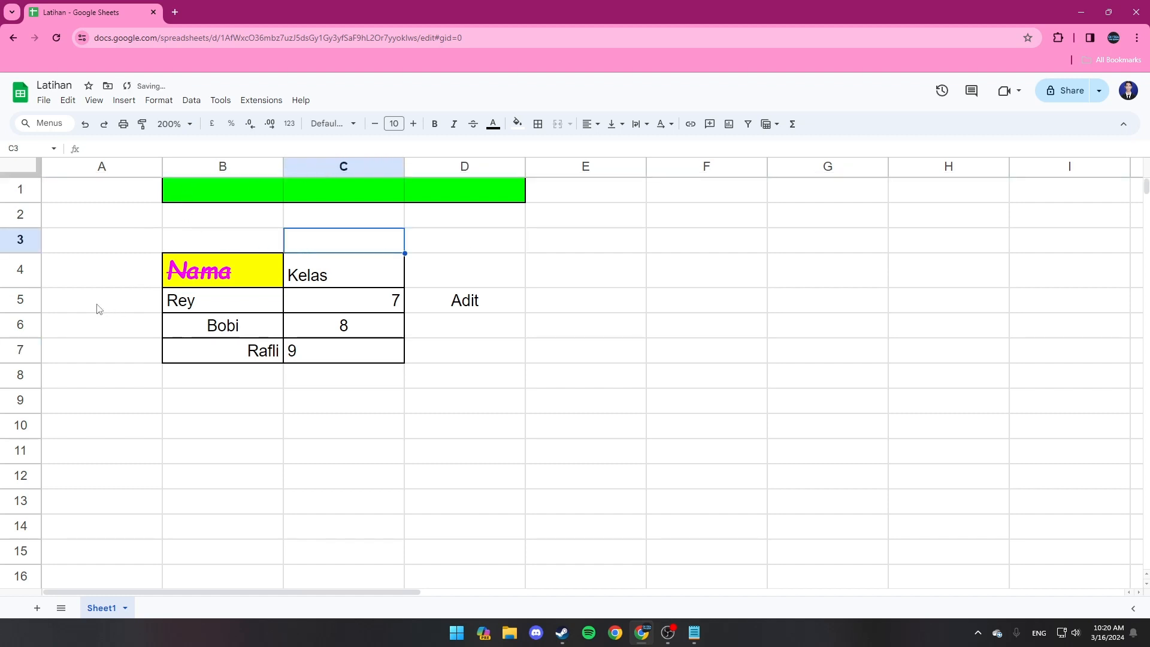
{"action": "left_click", "coordinate": [21, 274]}
{"action": "left_click", "coordinate": [28, 299]}
{"action": "left_click", "coordinate": [23, 269]}
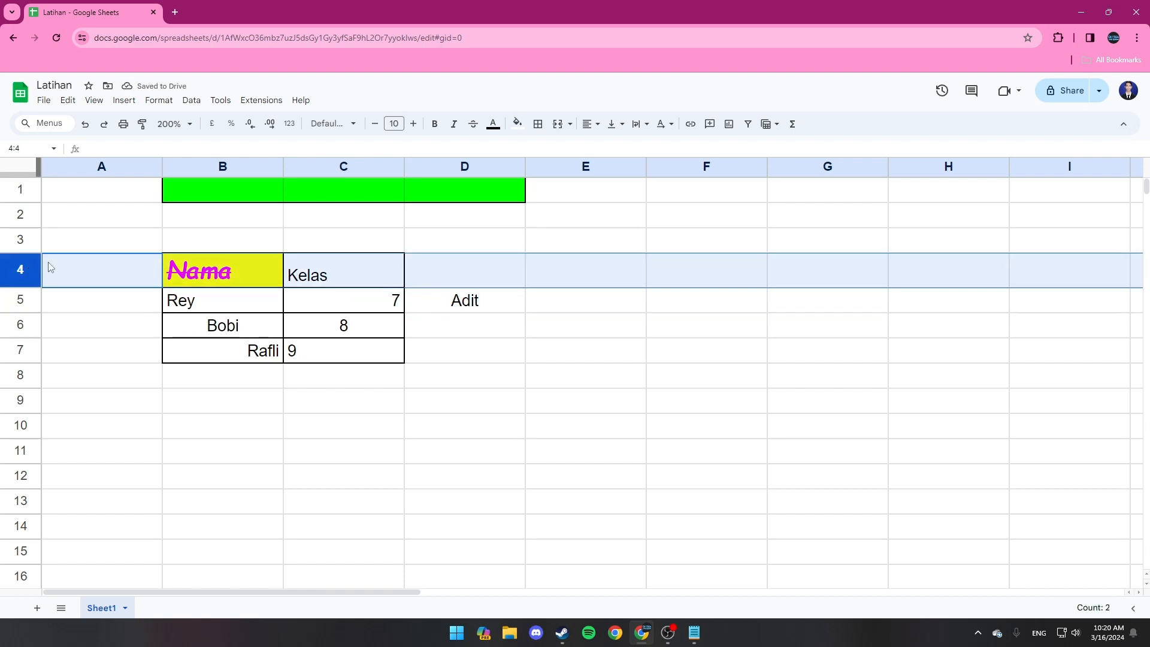
{"action": "left_click", "coordinate": [33, 238]}
{"action": "left_click", "coordinate": [120, 278]}
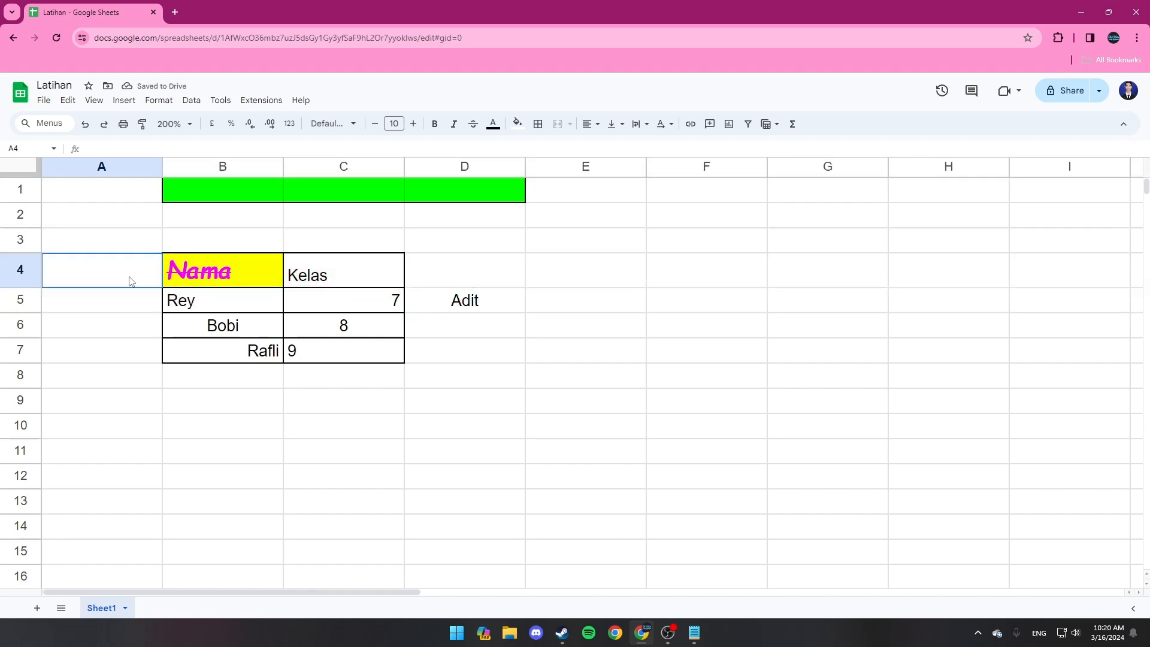
{"action": "left_click", "coordinate": [21, 302]}
{"action": "left_click", "coordinate": [191, 273]}
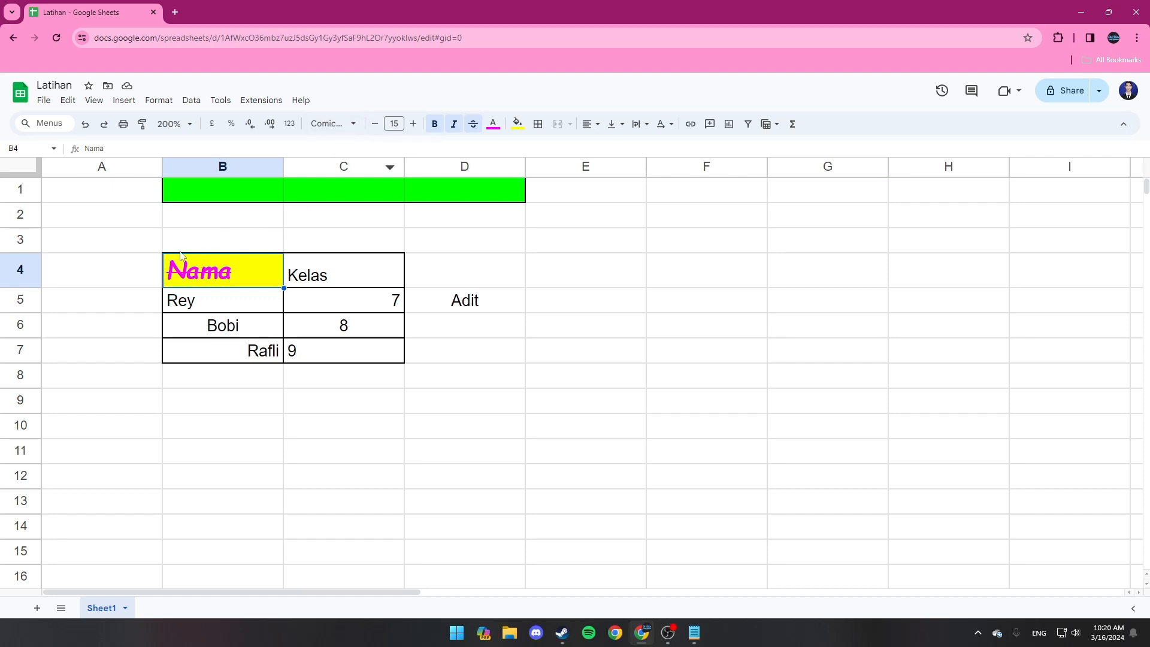
Enter the column header No in A4, beside the Nama header
{"action": "left_click", "coordinate": [96, 274]}
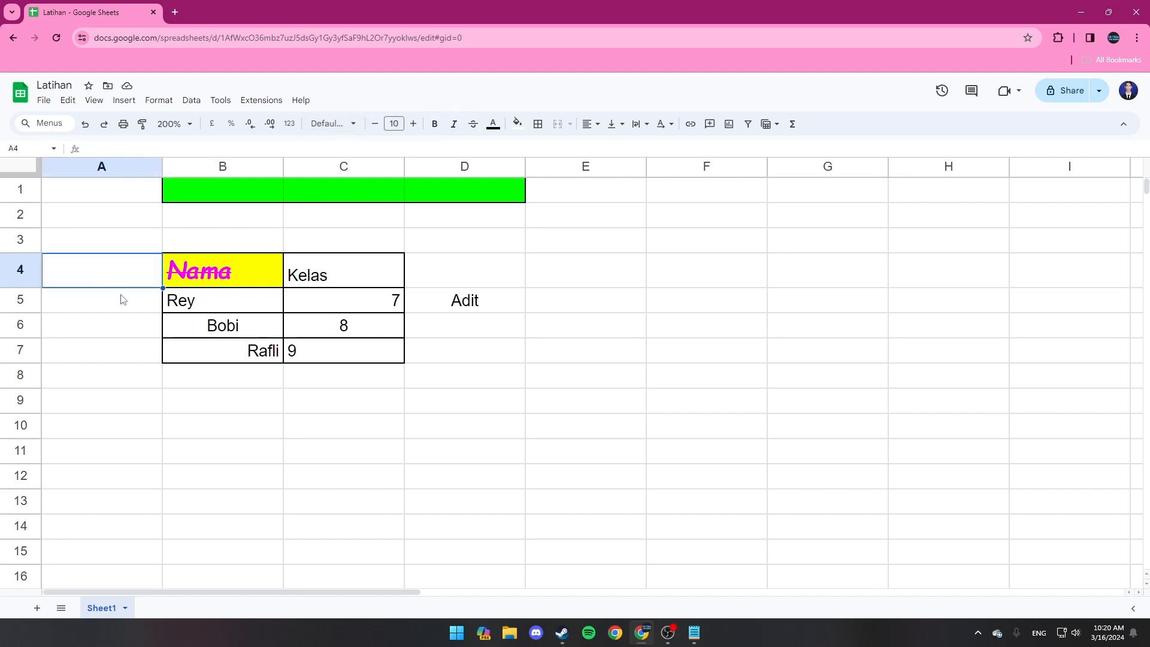
{"action": "type", "text": "Nom"}
{"action": "key", "text": "BackSpace"}
{"action": "key", "text": "BackSpace"}
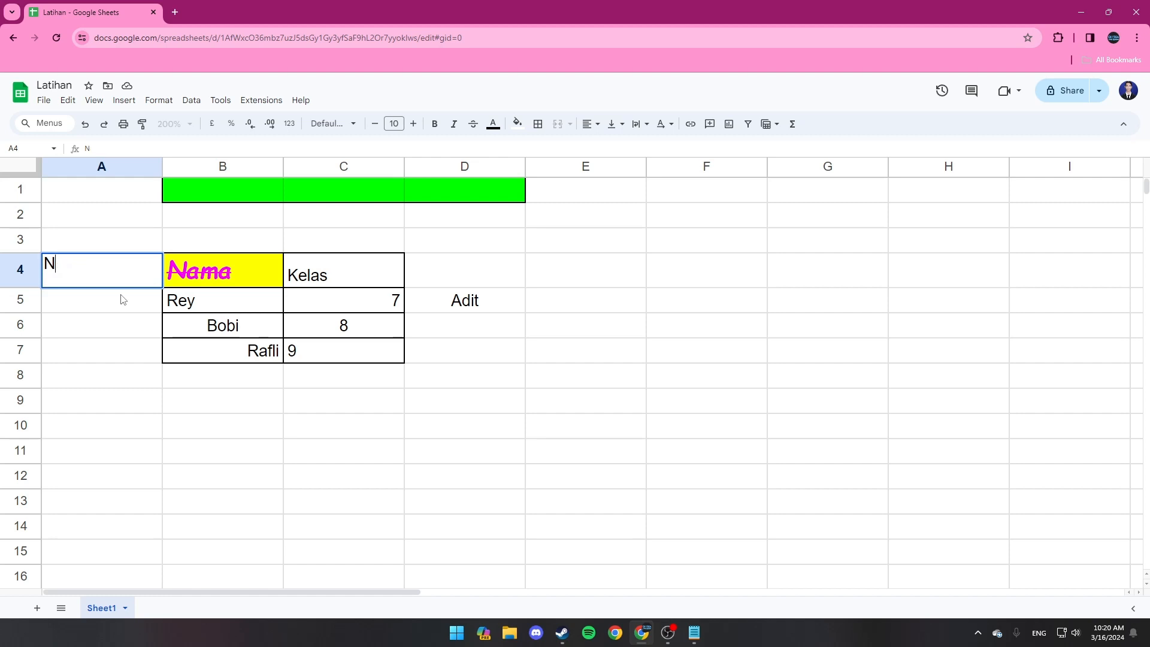
{"action": "type", "text": "o"}
{"action": "key", "text": "Return"}
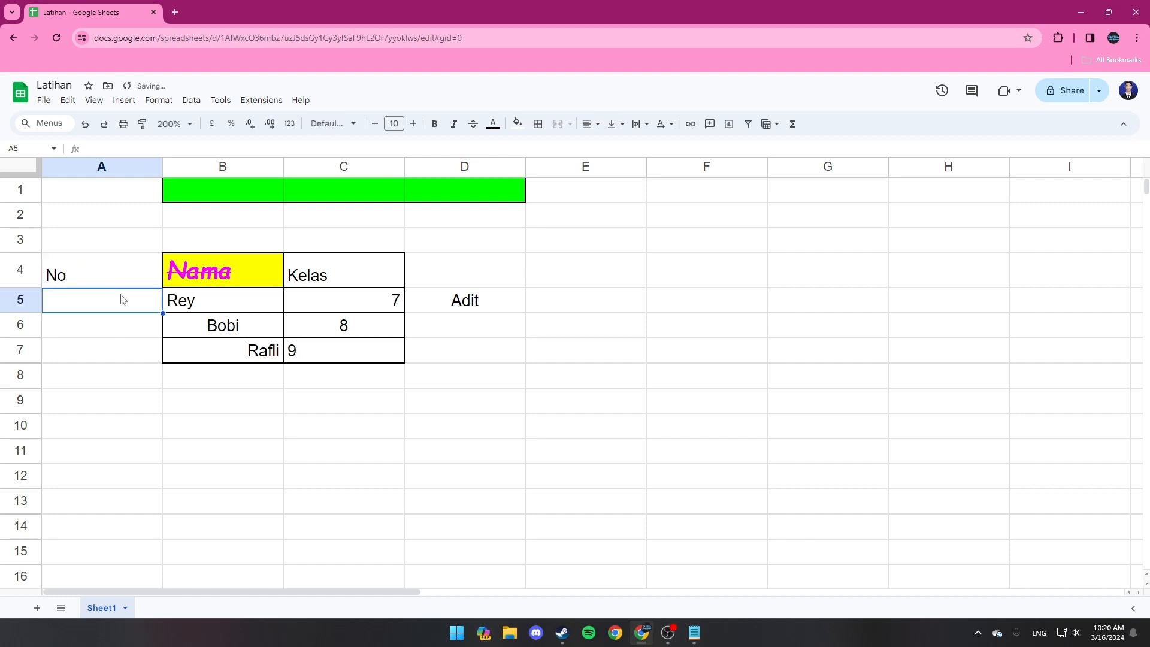
Number the three students 1, 2 and 3 in cells A5 to A7
{"action": "type", "text": "1"}
{"action": "key", "text": "Return"}
{"action": "type", "text": "2"}
{"action": "key", "text": "Return"}
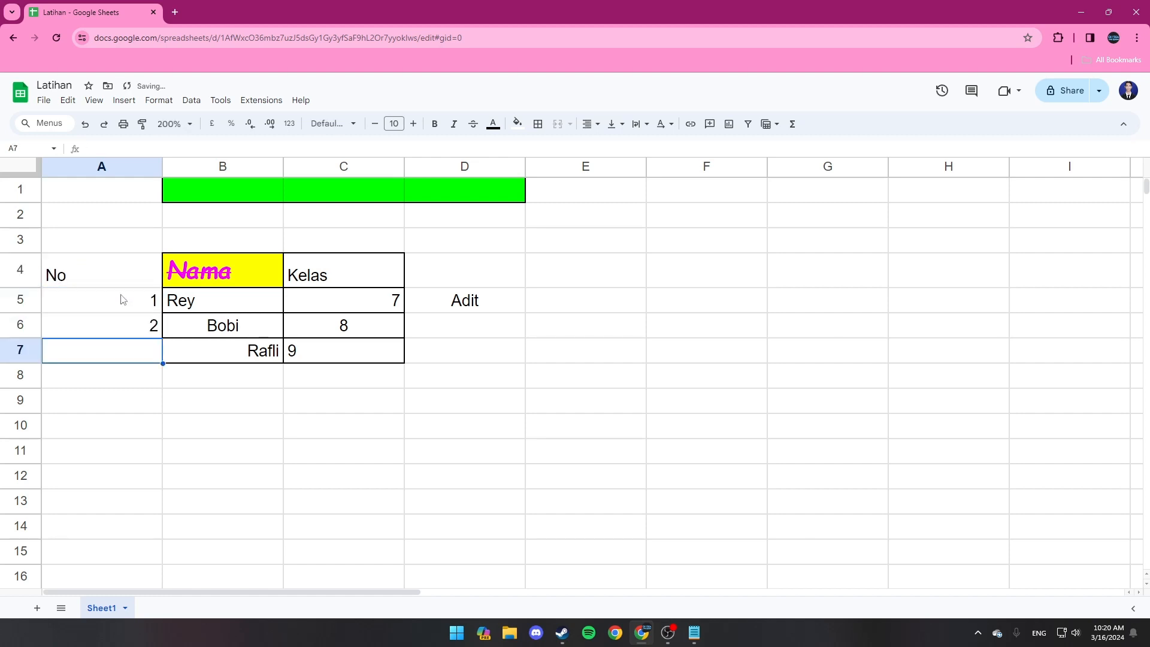
{"action": "type", "text": "3"}
{"action": "key", "text": "Return"}
Centre the contents of the No column, A4:A7, horizontally
{"action": "left_click_drag", "start_coordinate": [118, 282], "coordinate": [113, 352]}
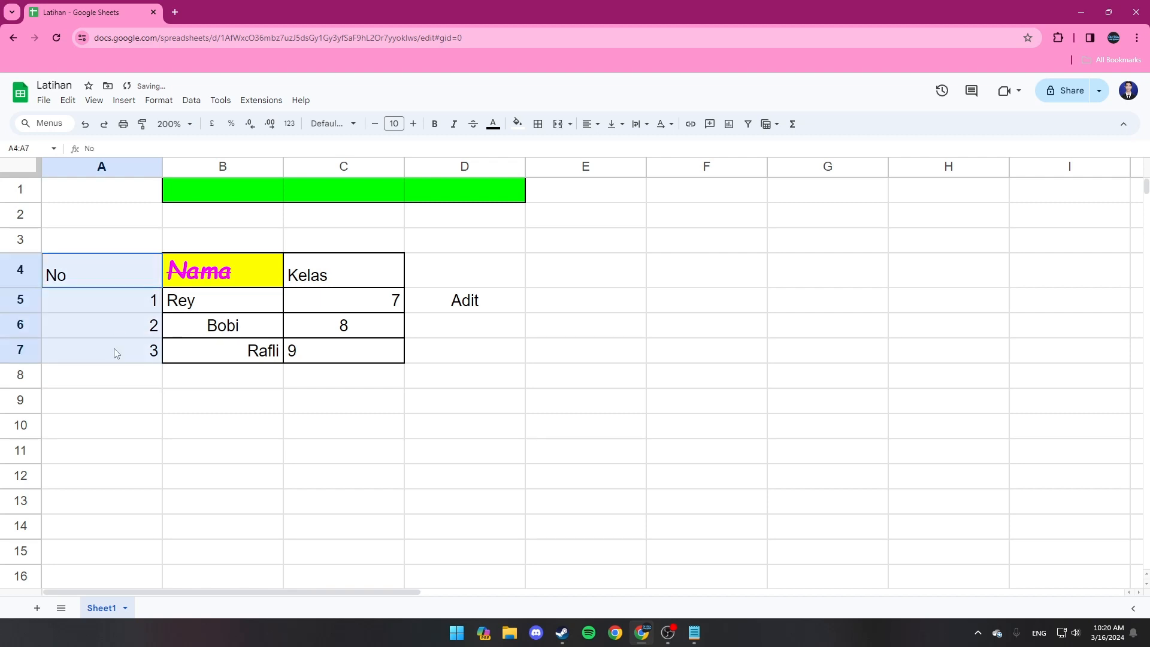
{"action": "left_click", "coordinate": [590, 124]}
{"action": "left_click", "coordinate": [606, 150]}
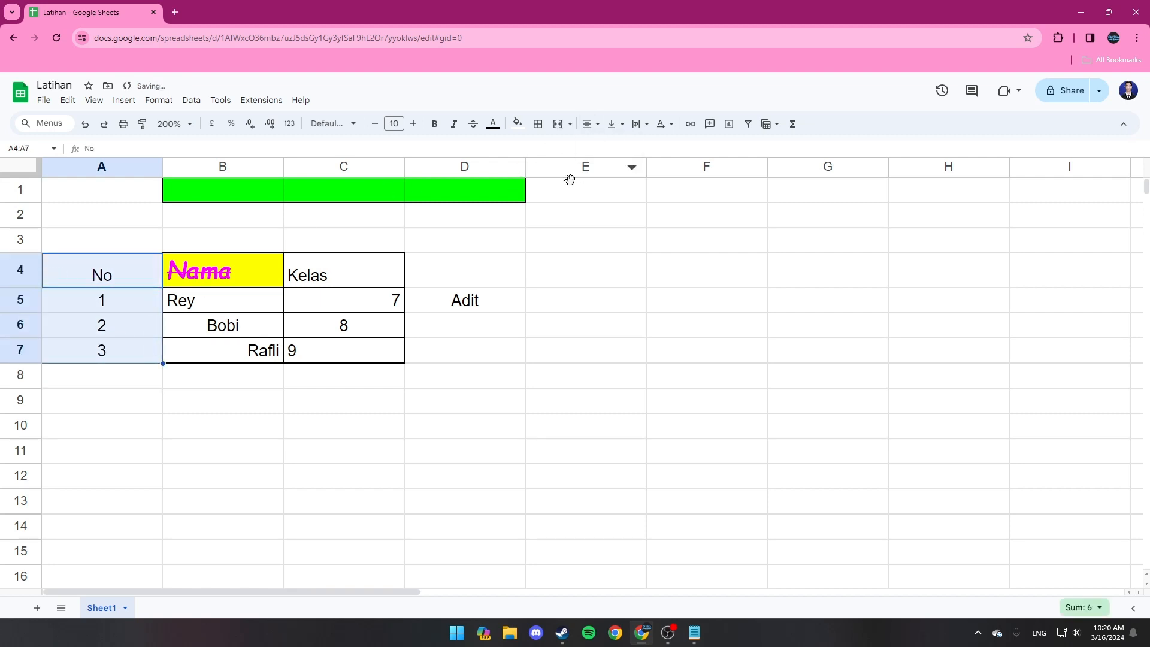
{"action": "left_click", "coordinate": [498, 271]}
Apply all borders to the No column cells A4:A7
{"action": "left_click_drag", "start_coordinate": [99, 273], "coordinate": [96, 351]}
{"action": "left_click", "coordinate": [539, 124]}
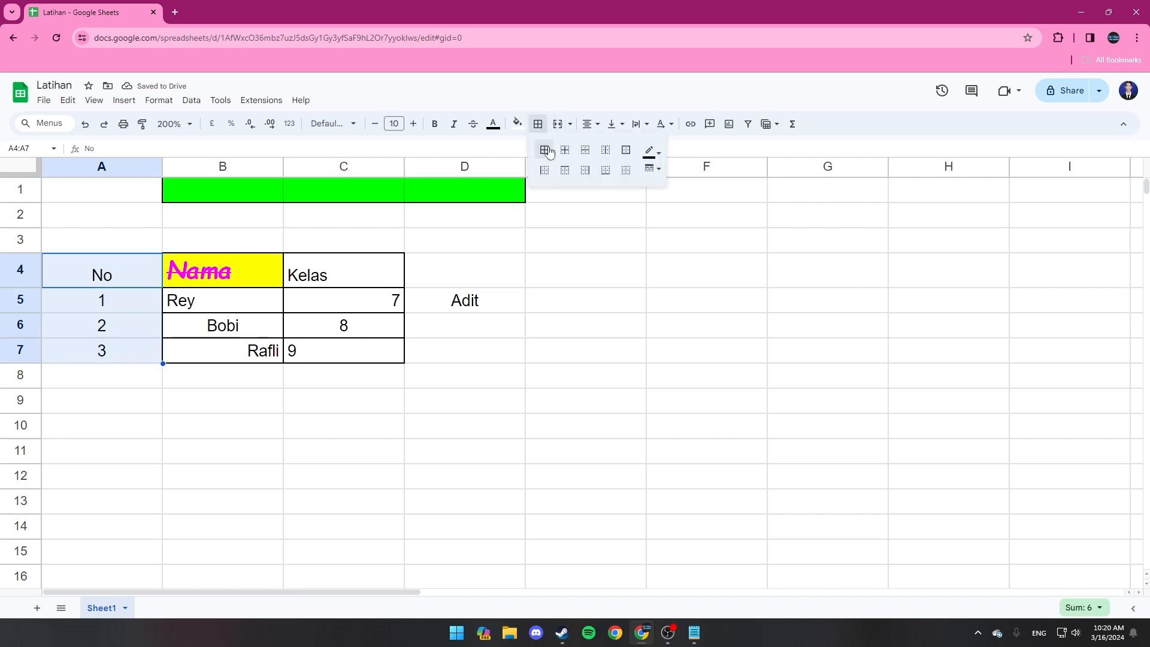
{"action": "left_click", "coordinate": [546, 151]}
{"action": "left_click", "coordinate": [463, 245]}
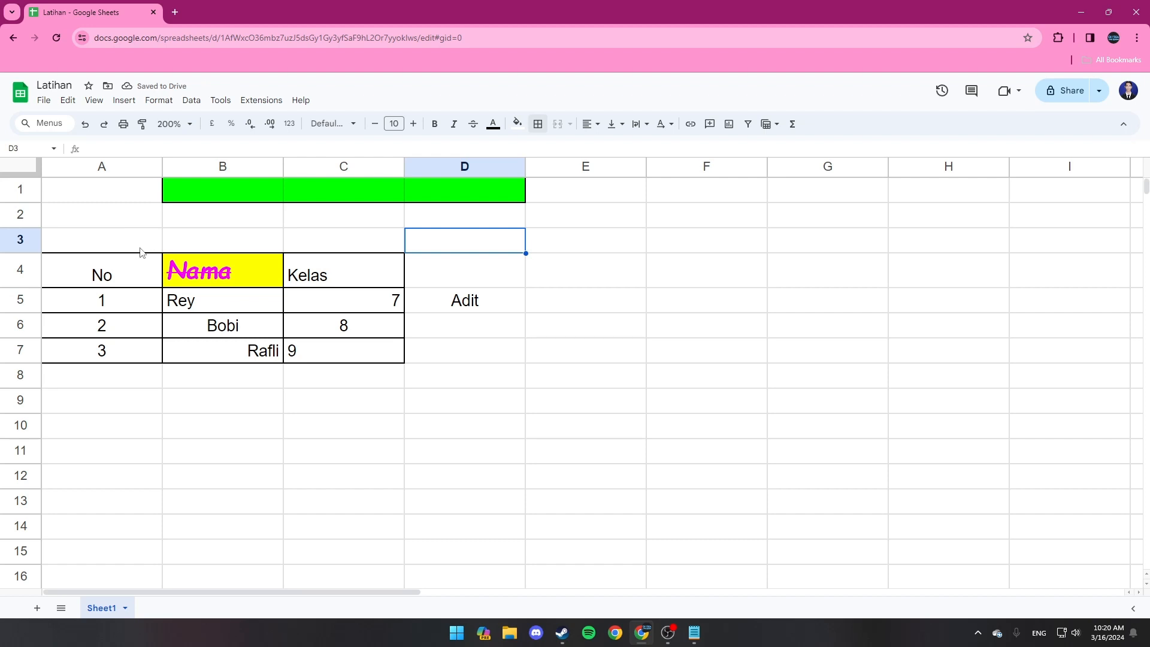
Narrow column A to about half its width and make row 5 about twice as tall
{"action": "left_click", "coordinate": [107, 171]}
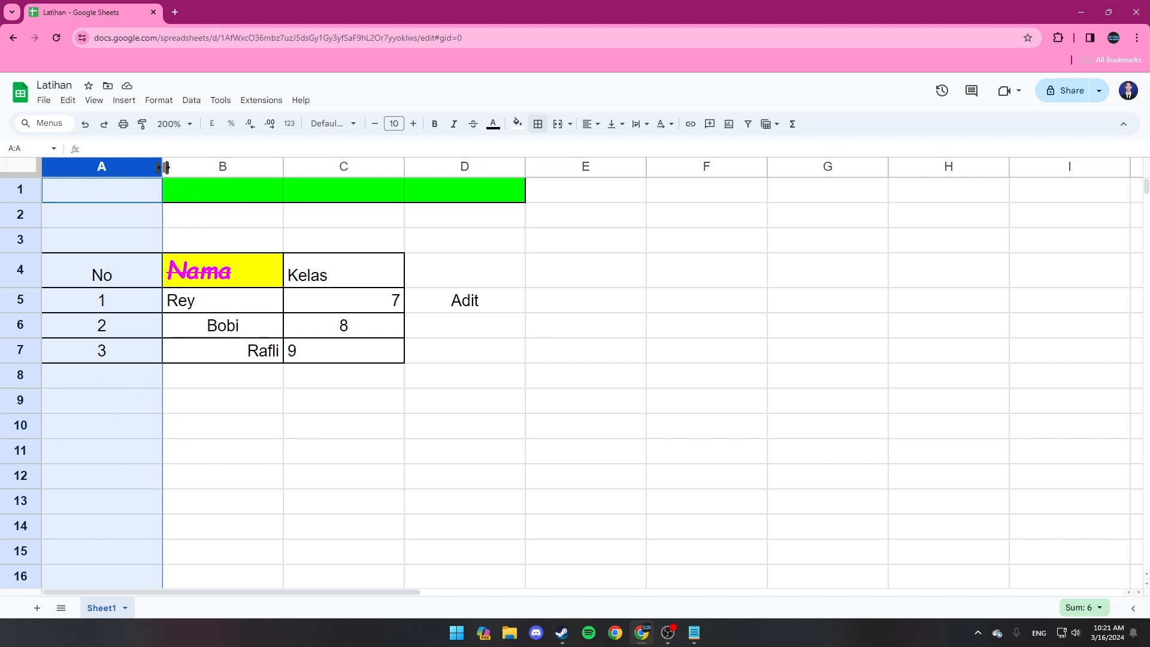
{"action": "left_click_drag", "start_coordinate": [166, 167], "coordinate": [100, 167]}
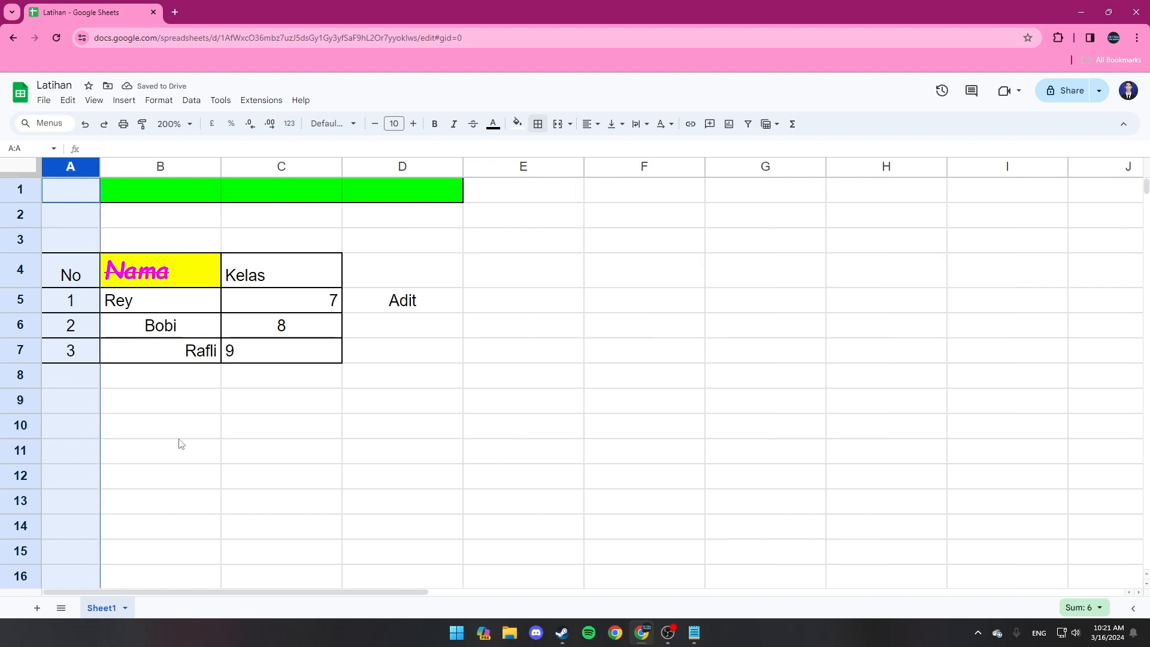
{"action": "left_click", "coordinate": [182, 413]}
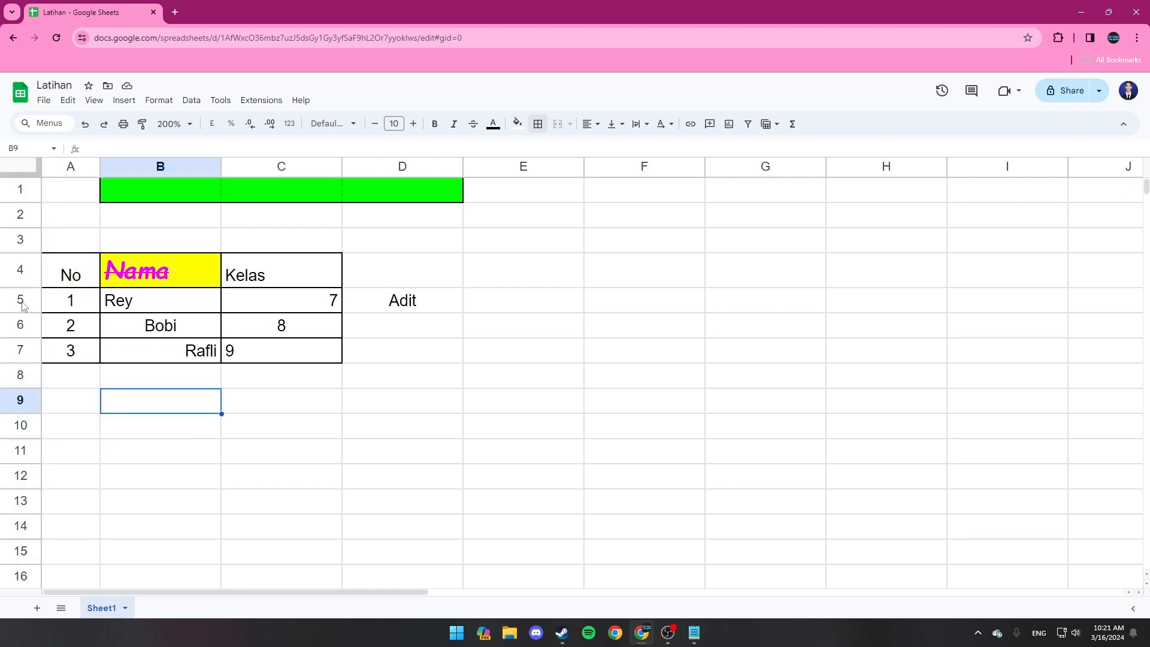
{"action": "left_click", "coordinate": [23, 306]}
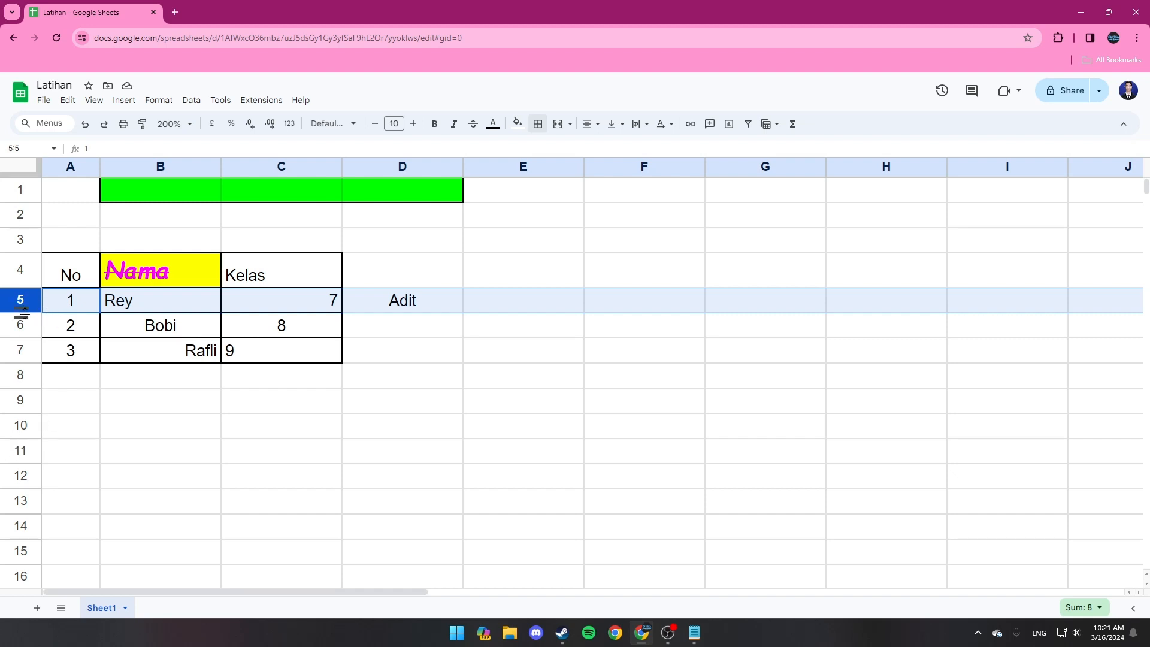
{"action": "left_click_drag", "start_coordinate": [21, 313], "coordinate": [21, 337]}
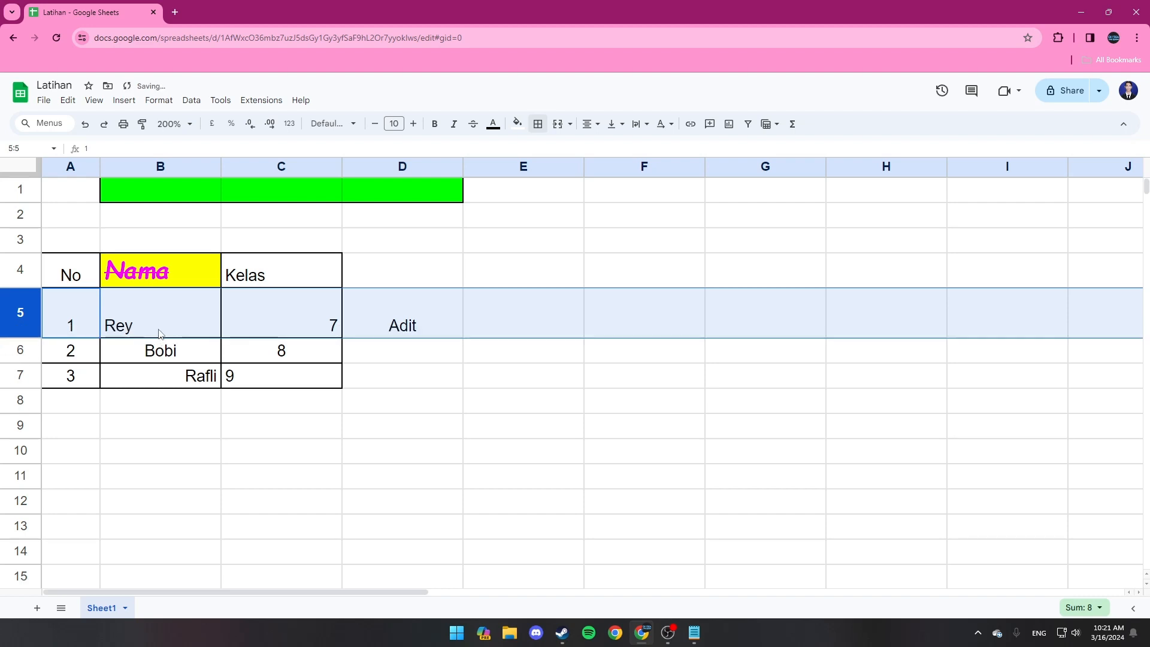
{"action": "left_click", "coordinate": [328, 357]}
{"action": "left_click", "coordinate": [324, 329]}
{"action": "left_click", "coordinate": [301, 355]}
{"action": "left_click", "coordinate": [284, 373]}
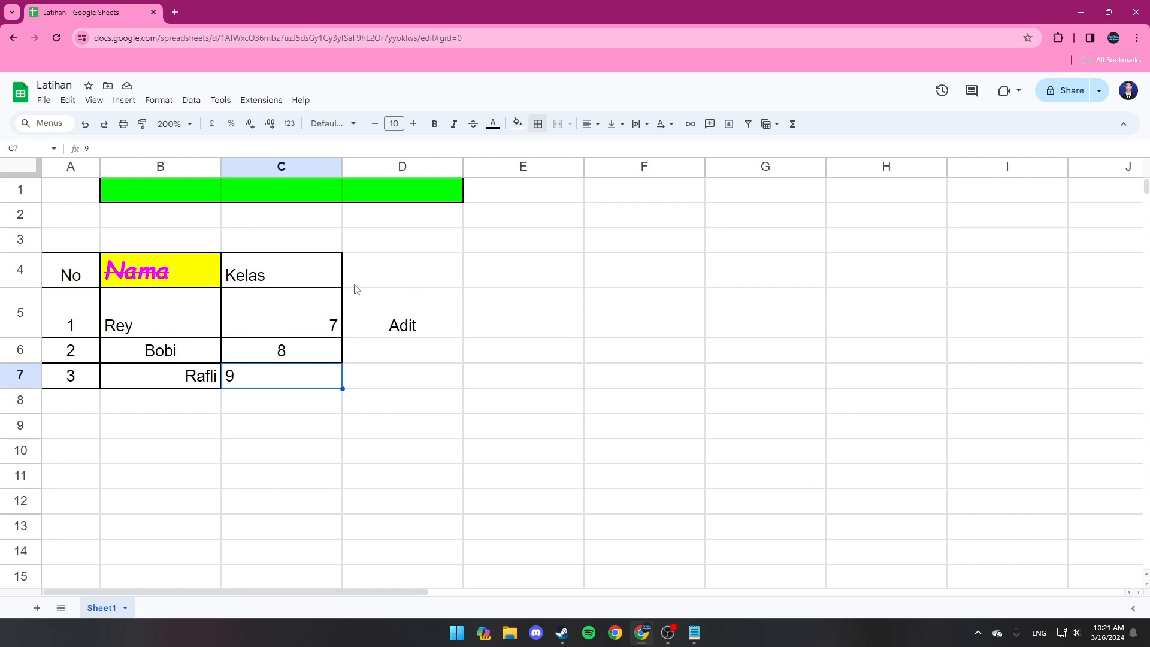
{"action": "left_click", "coordinate": [83, 321]}
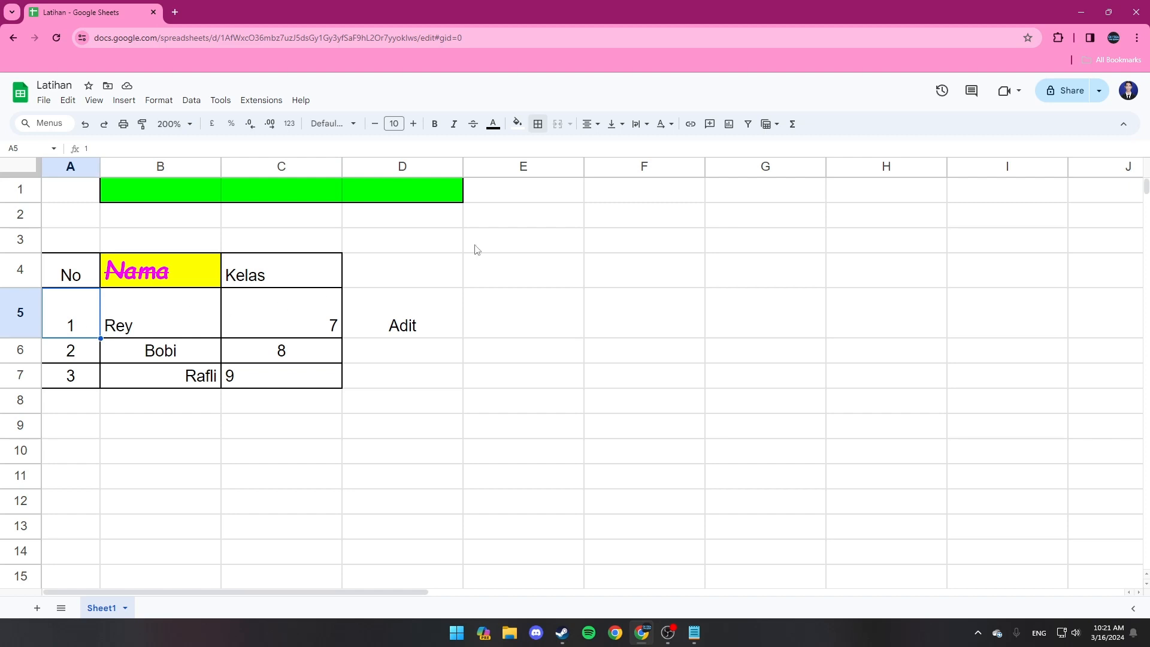
{"action": "left_click", "coordinate": [596, 129]}
{"action": "left_click", "coordinate": [597, 129]}
Switch to Notepad and add the line Align/Alignment below Merge in the KolomColumn notes
{"action": "left_click", "coordinate": [694, 633]}
{"action": "key", "text": "Return"}
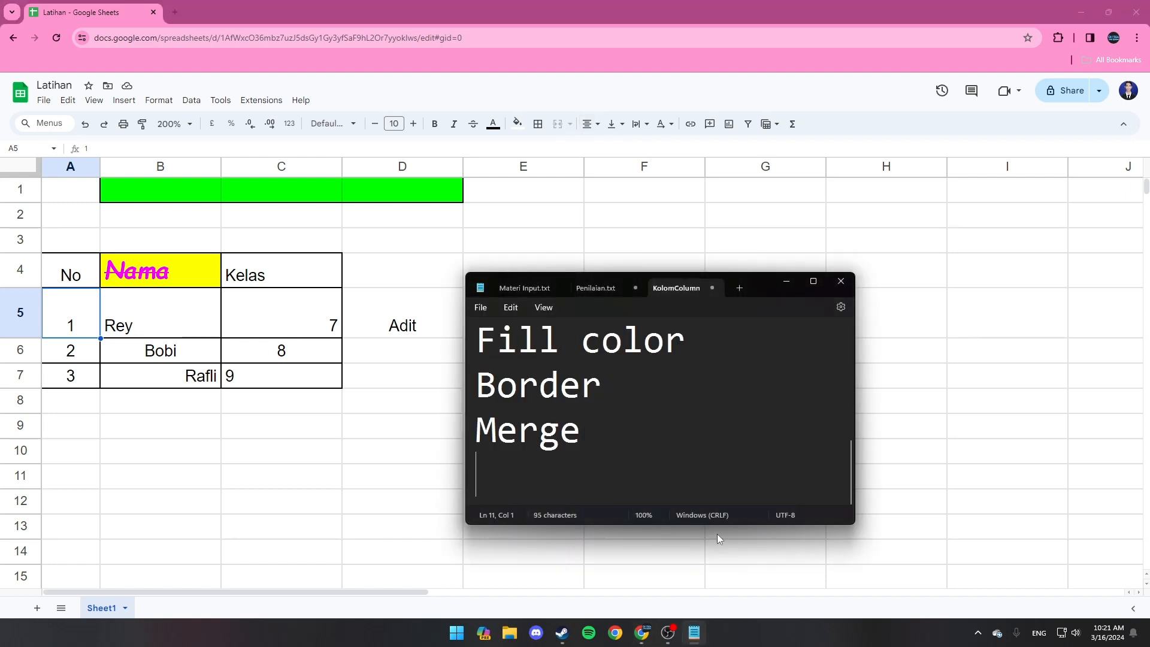
{"action": "type", "text": "Ali"}
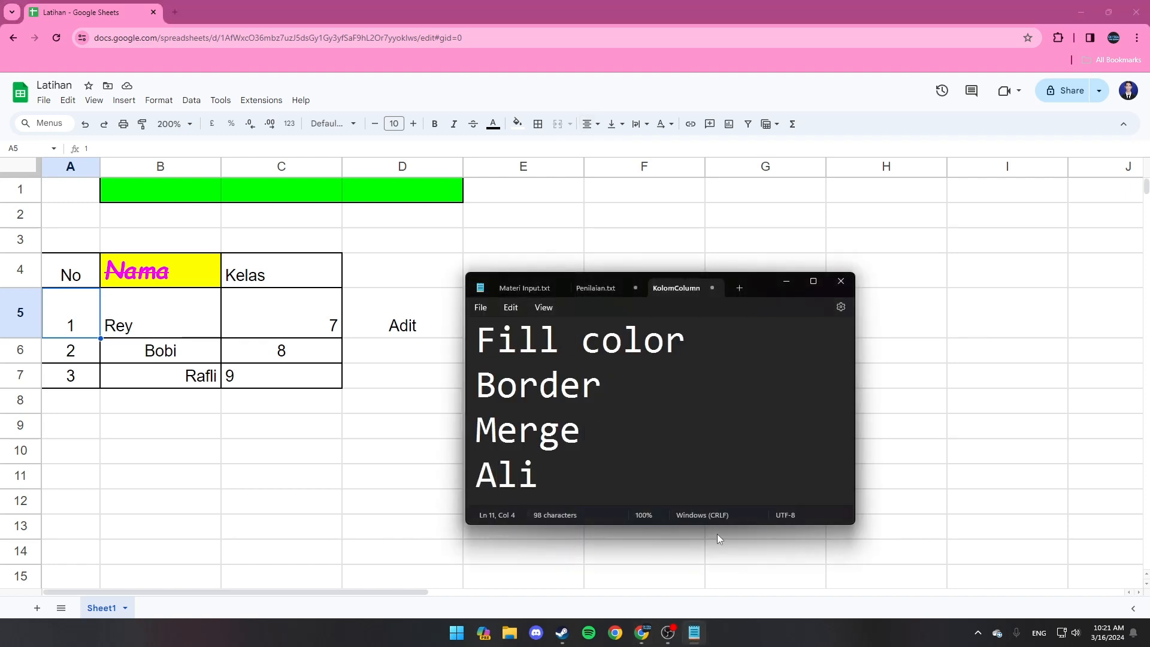
{"action": "type", "text": "gn/Al"}
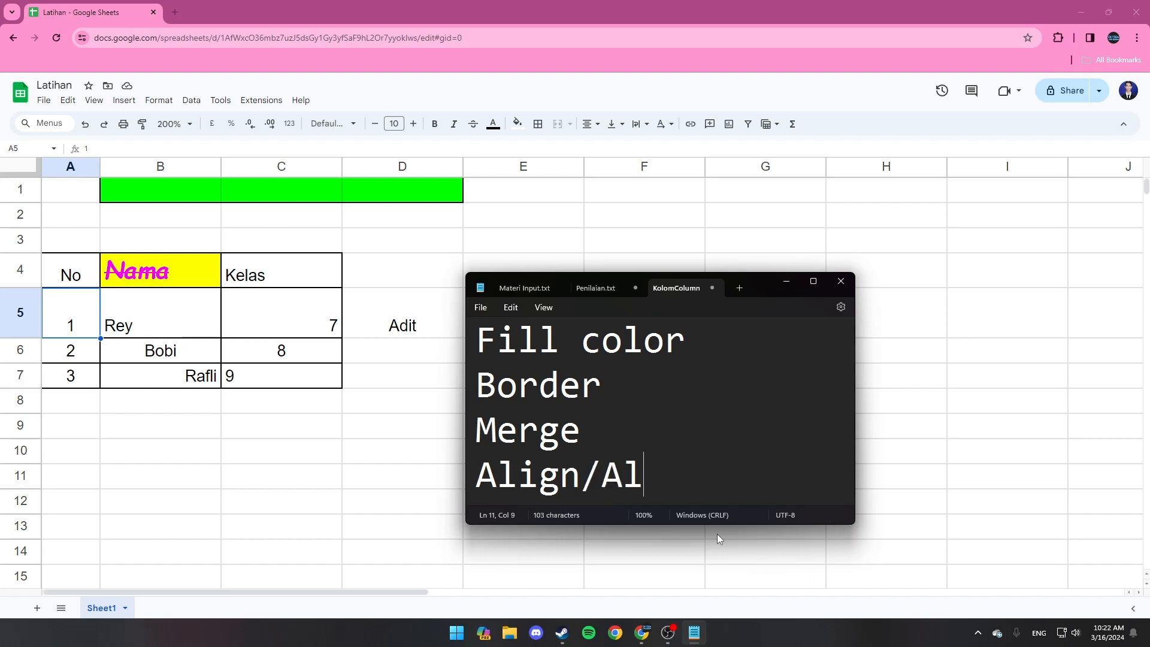
{"action": "type", "text": "ignment"}
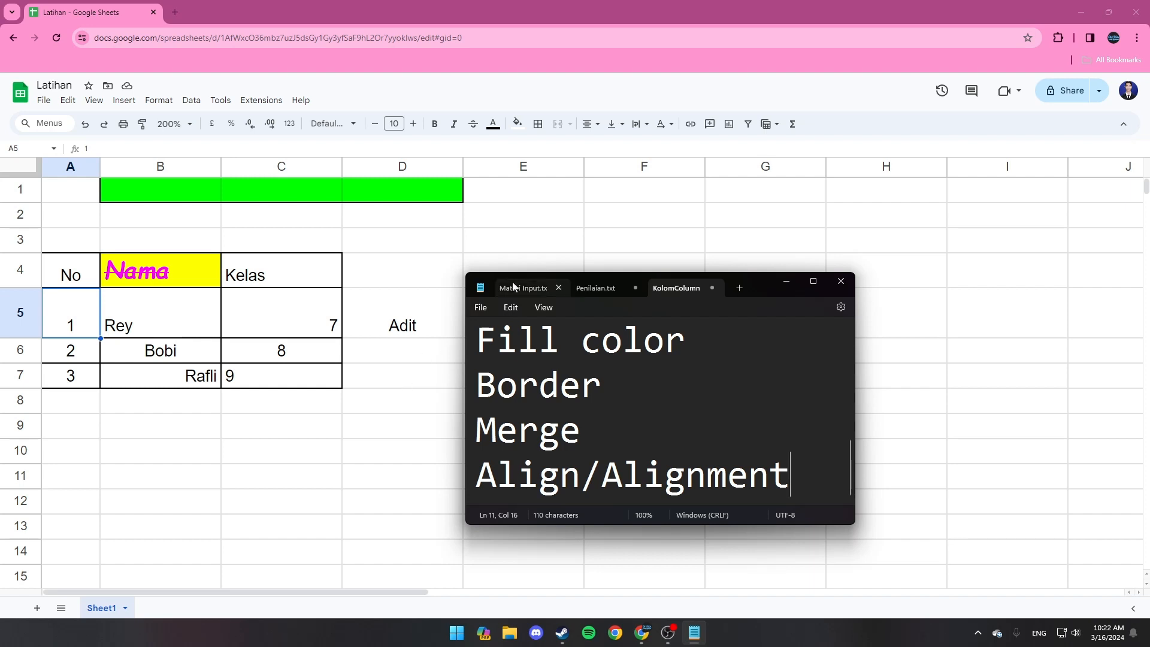
Switch back to Google Sheets and align the text in cell D5 to the top of the cell
{"action": "left_click", "coordinate": [583, 246]}
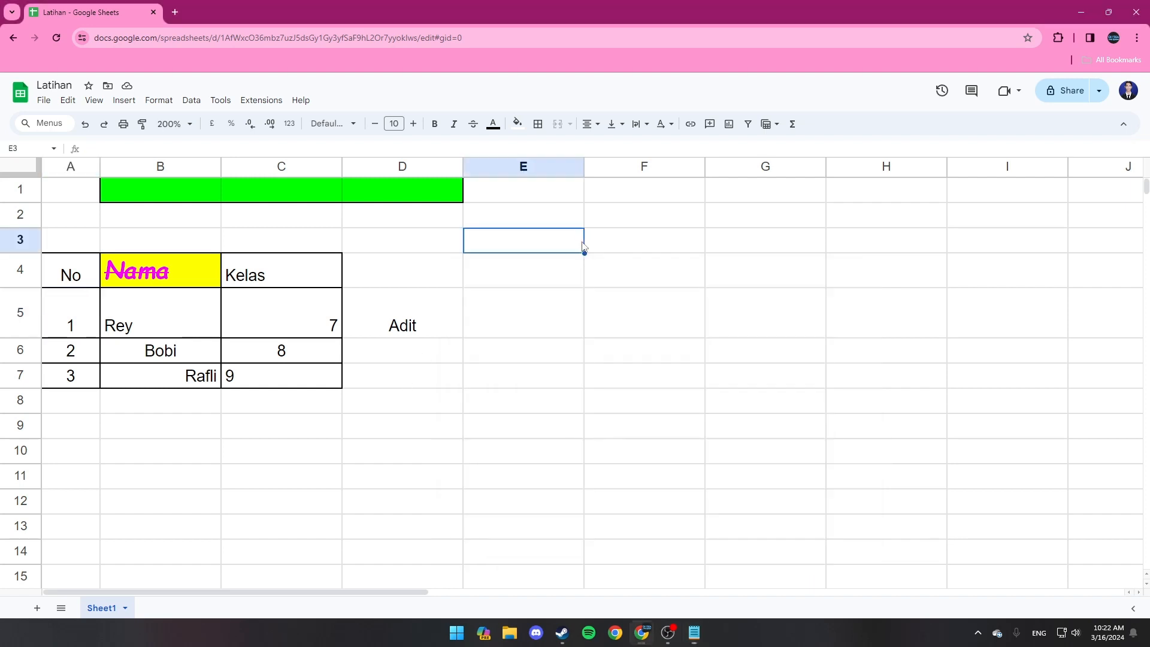
{"action": "left_click", "coordinate": [411, 303]}
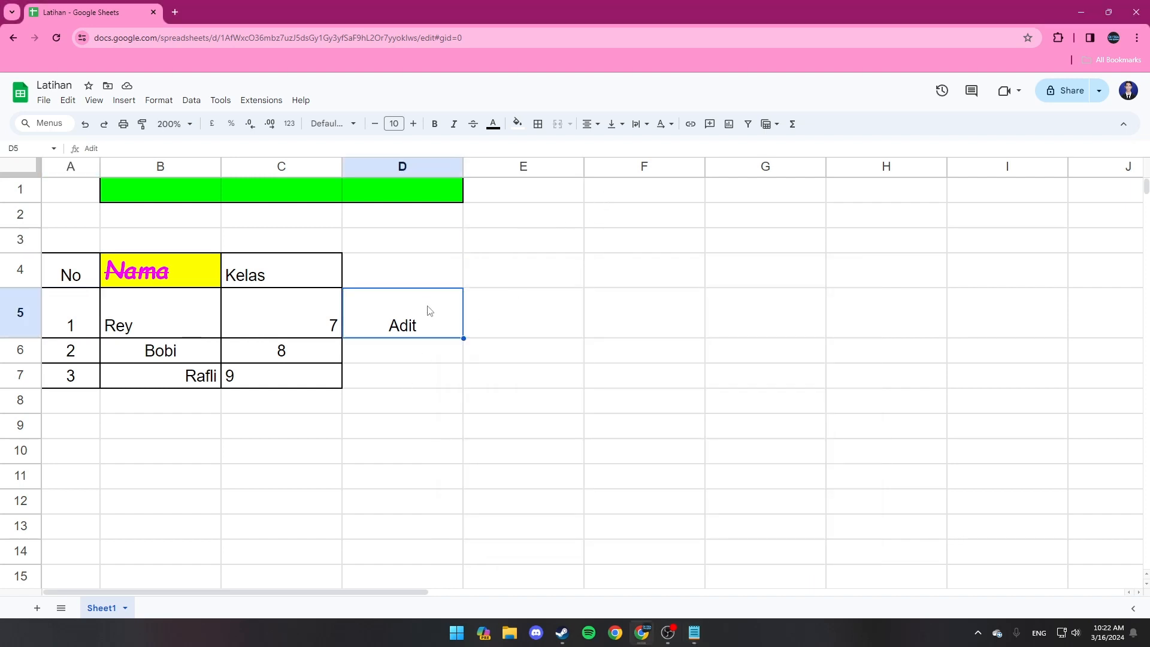
{"action": "left_click", "coordinate": [621, 126]}
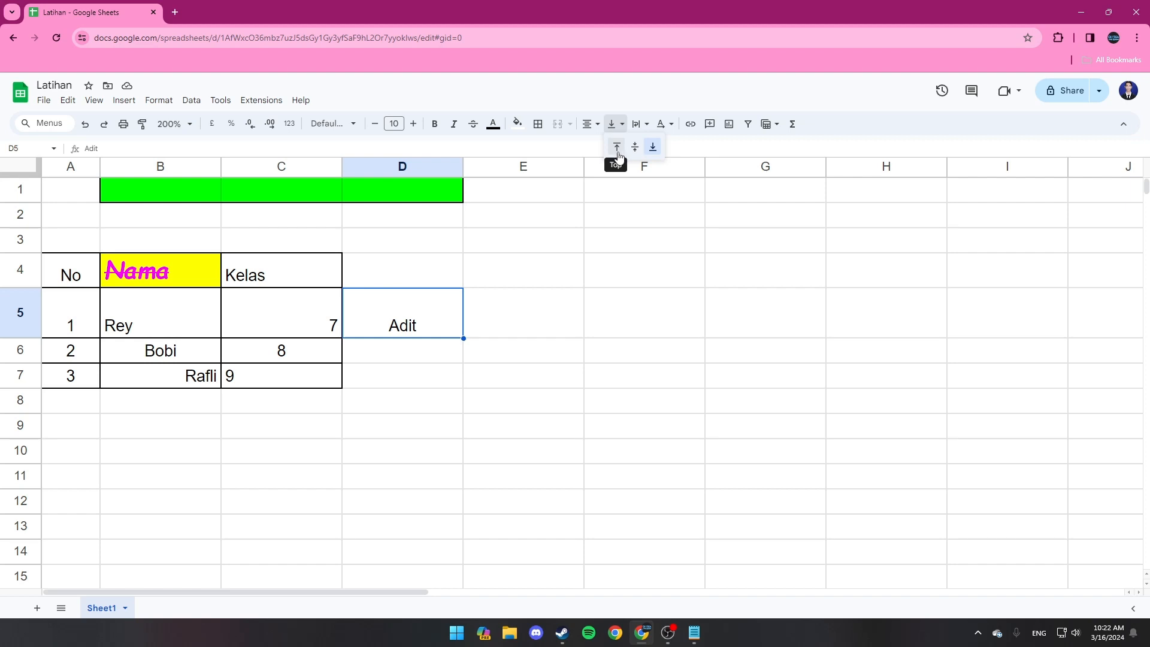
{"action": "left_click", "coordinate": [422, 325]}
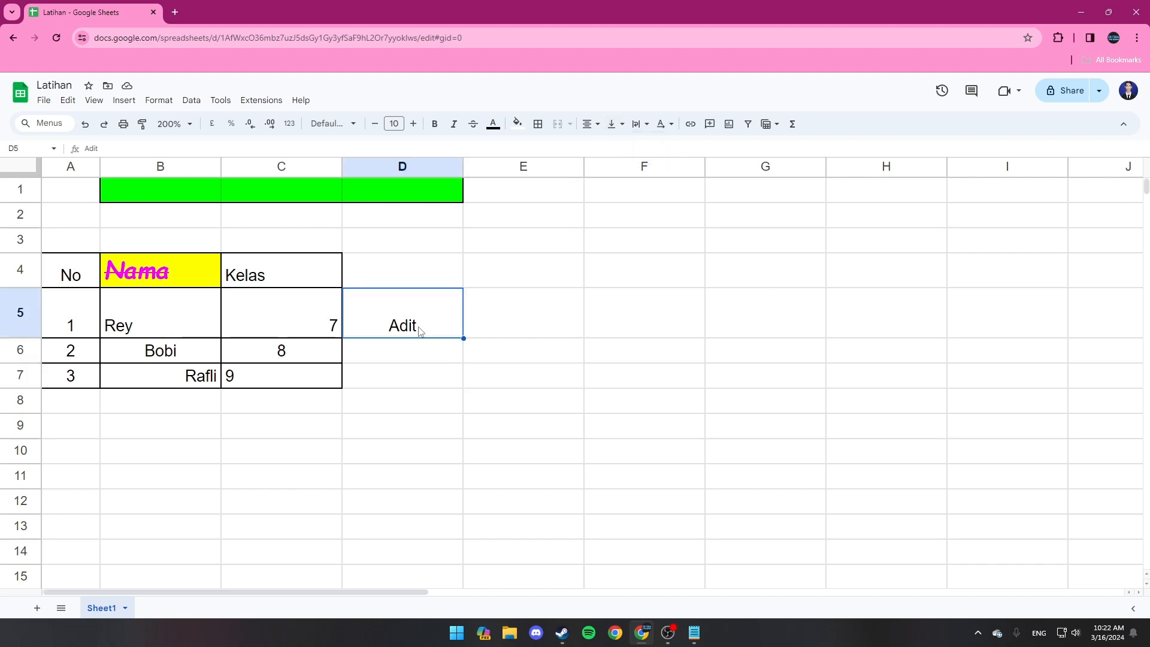
{"action": "left_click", "coordinate": [614, 124]}
{"action": "left_click", "coordinate": [617, 146]}
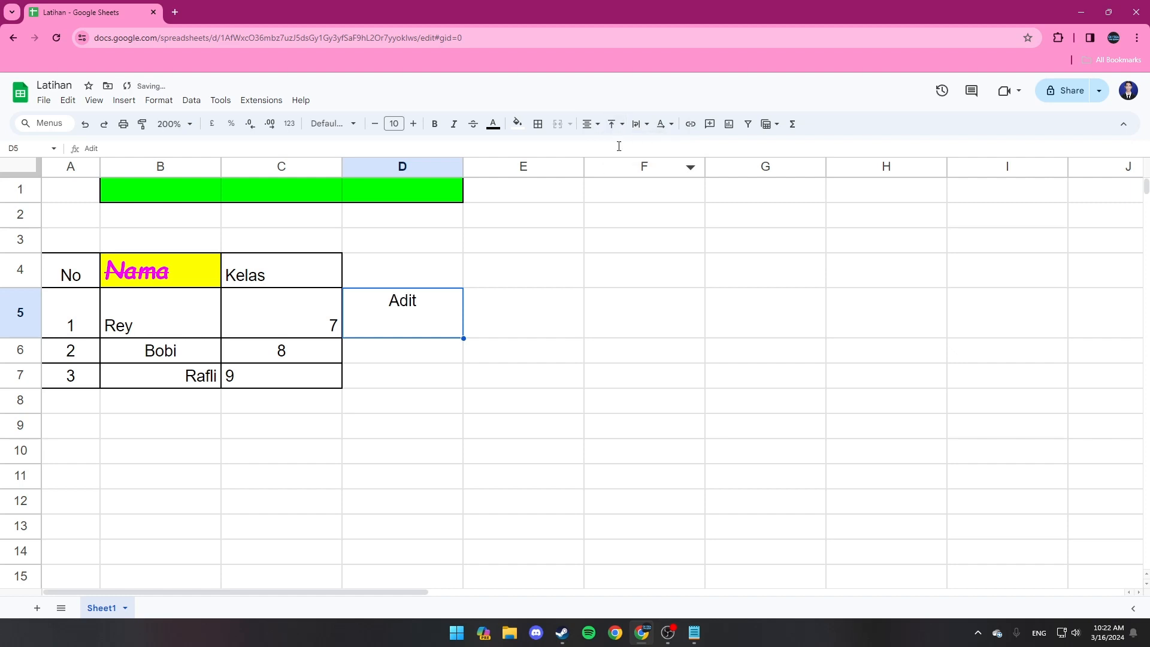
Try middle vertical alignment on the text in D5, followed by bottom alignment
{"action": "left_click", "coordinate": [614, 124]}
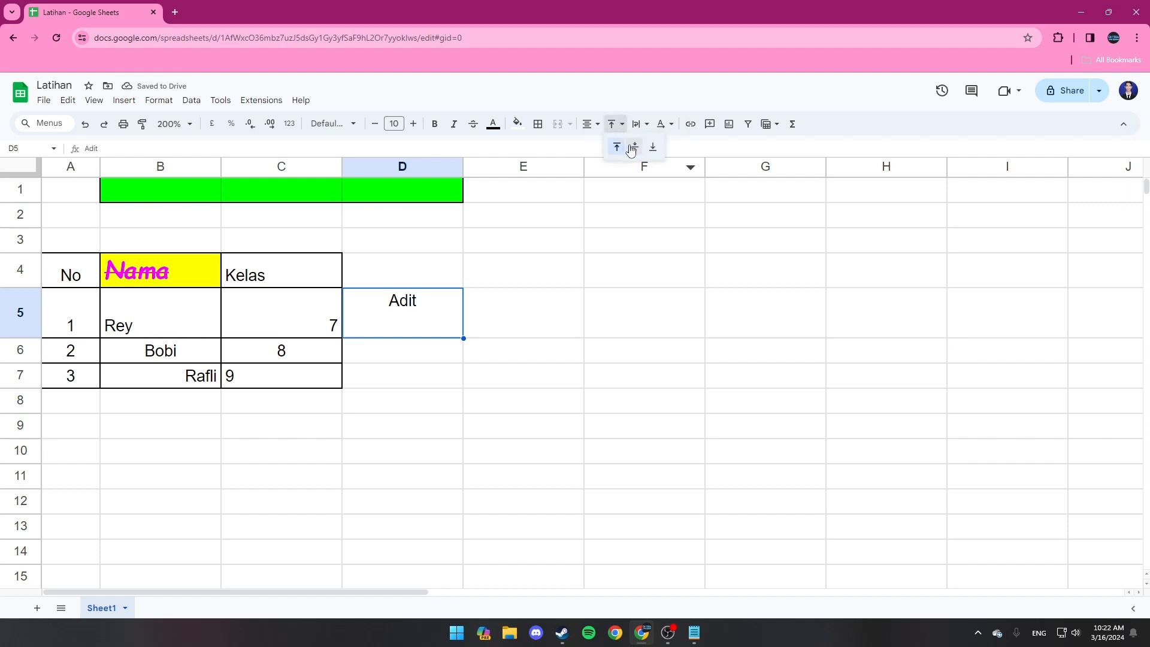
{"action": "left_click", "coordinate": [630, 146]}
{"action": "left_click", "coordinate": [614, 124]}
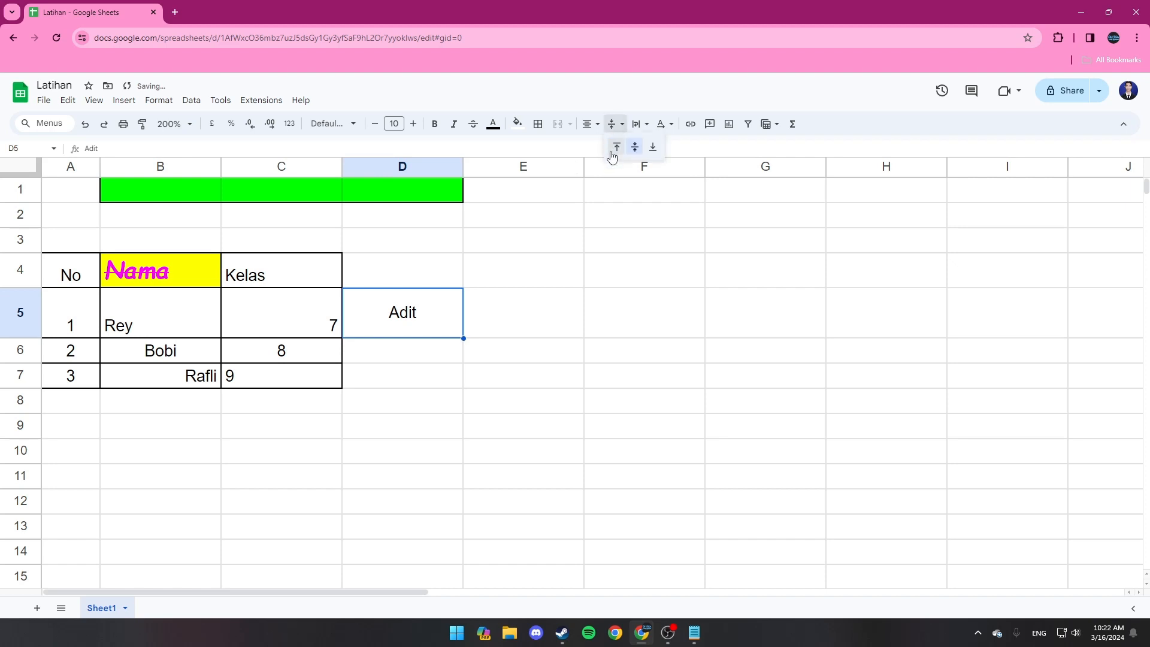
{"action": "left_click", "coordinate": [648, 146]}
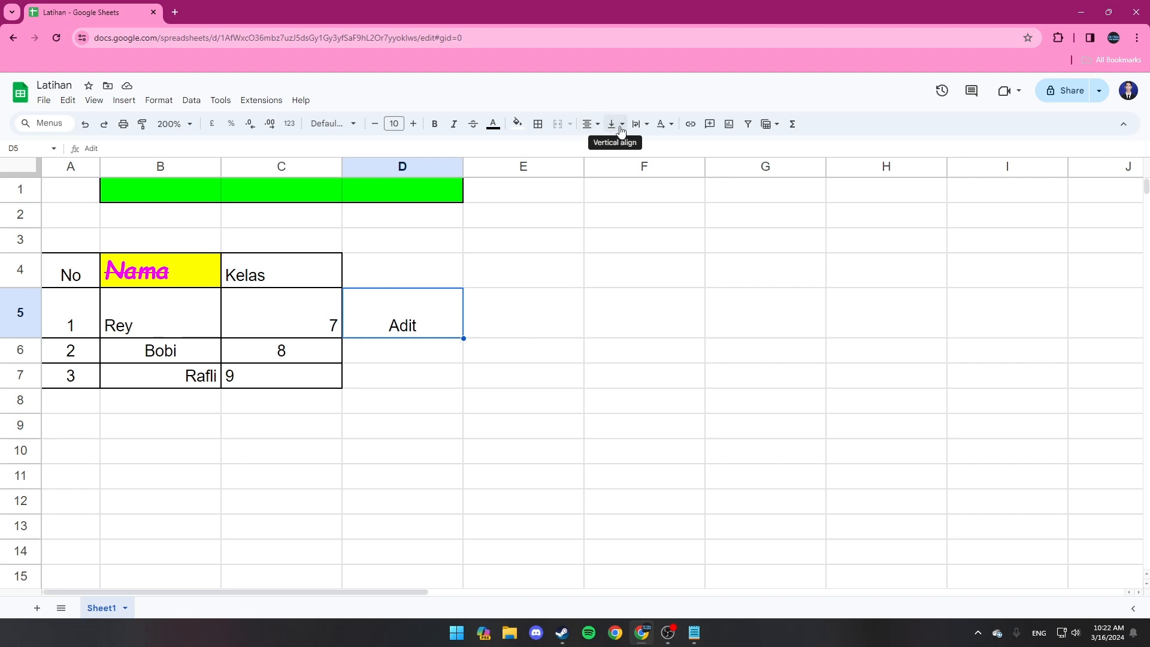
{"action": "left_click", "coordinate": [434, 361]}
{"action": "left_click", "coordinate": [423, 323]}
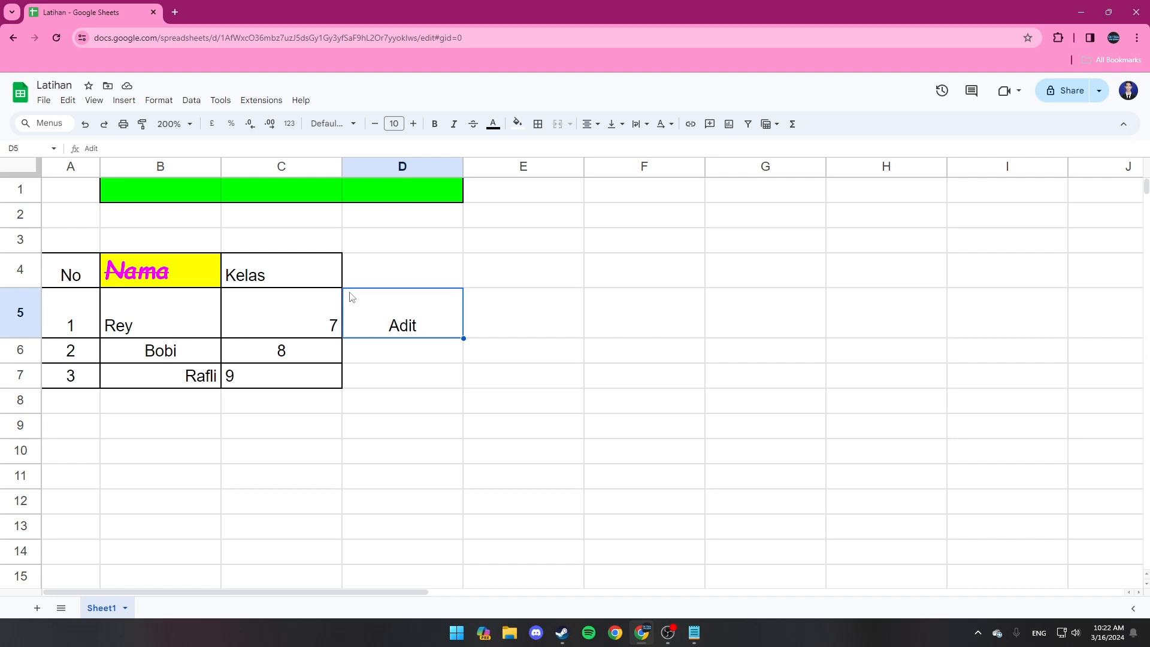
Align the text in D5 left horizontally and top vertically
{"action": "left_click", "coordinate": [591, 124]}
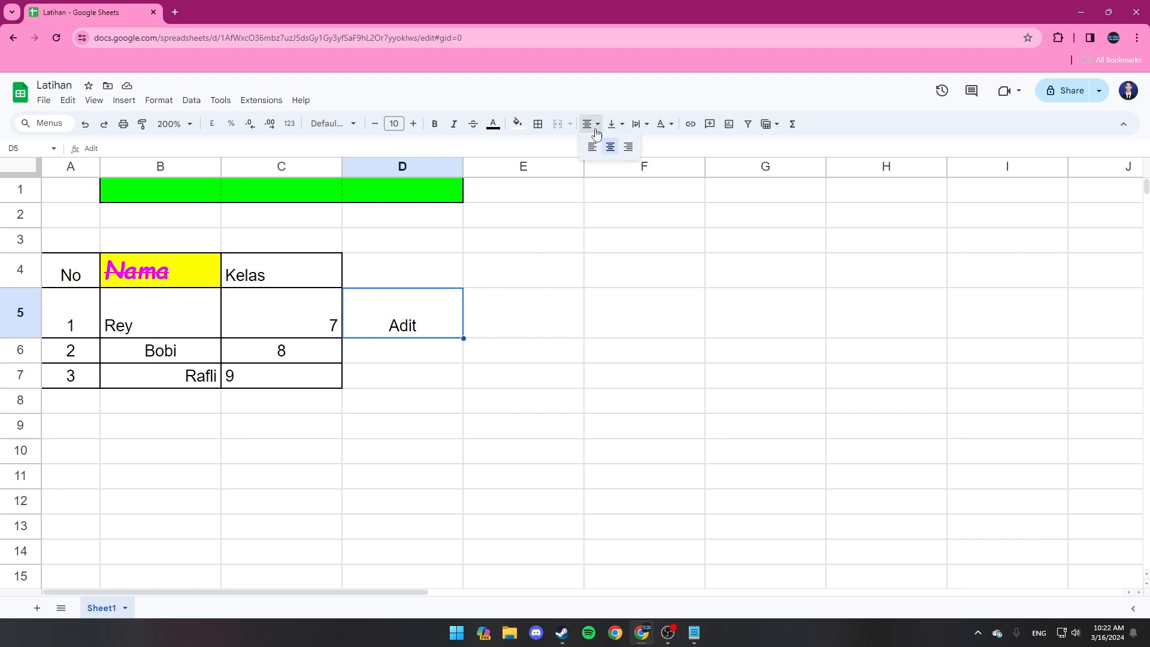
{"action": "left_click", "coordinate": [593, 147]}
{"action": "left_click", "coordinate": [612, 124]}
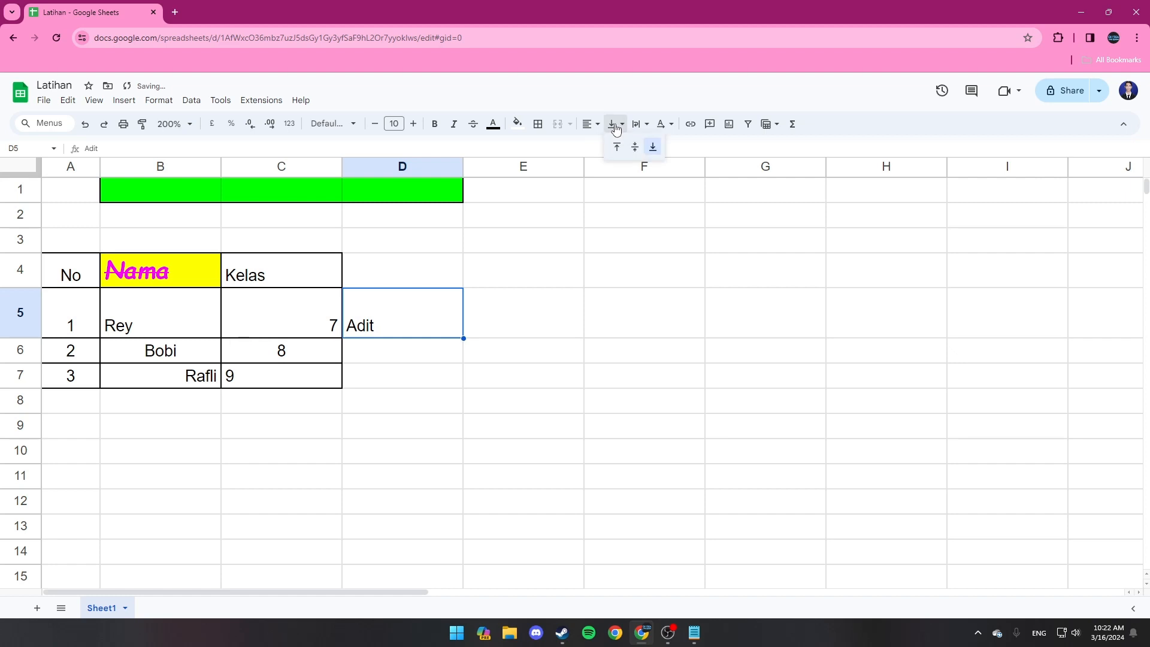
{"action": "left_click", "coordinate": [617, 150]}
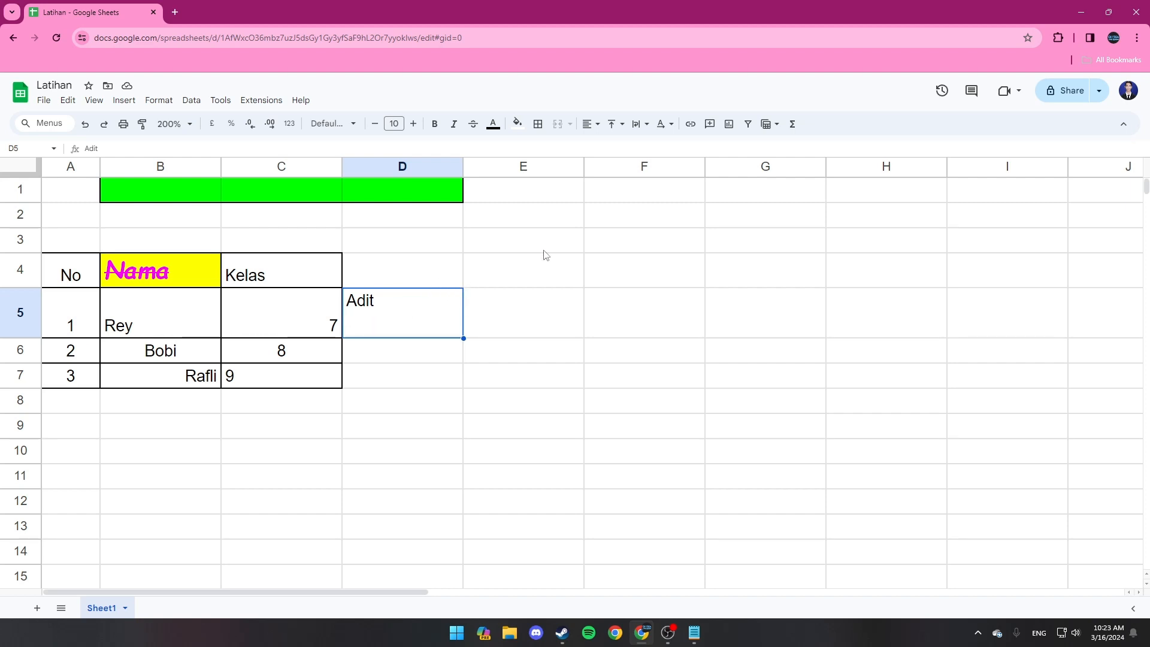
Reapply top vertical alignment to D5 and align its text to the right
{"action": "left_click", "coordinate": [612, 127]}
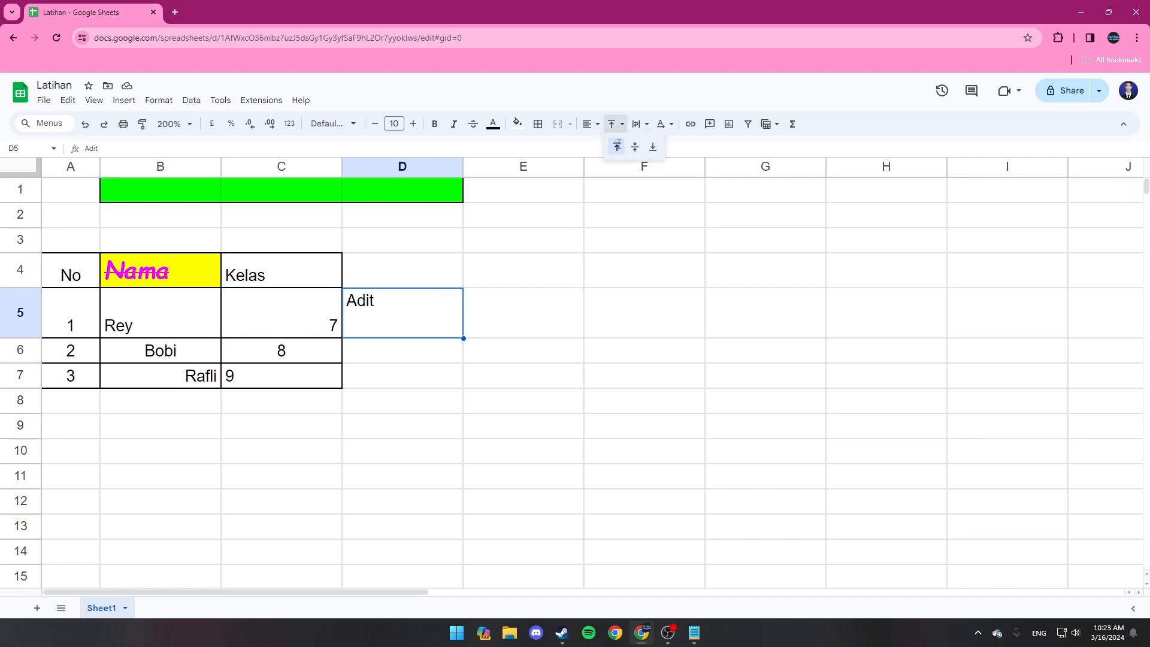
{"action": "left_click", "coordinate": [617, 148]}
{"action": "left_click", "coordinate": [591, 124]}
{"action": "left_click", "coordinate": [629, 146]}
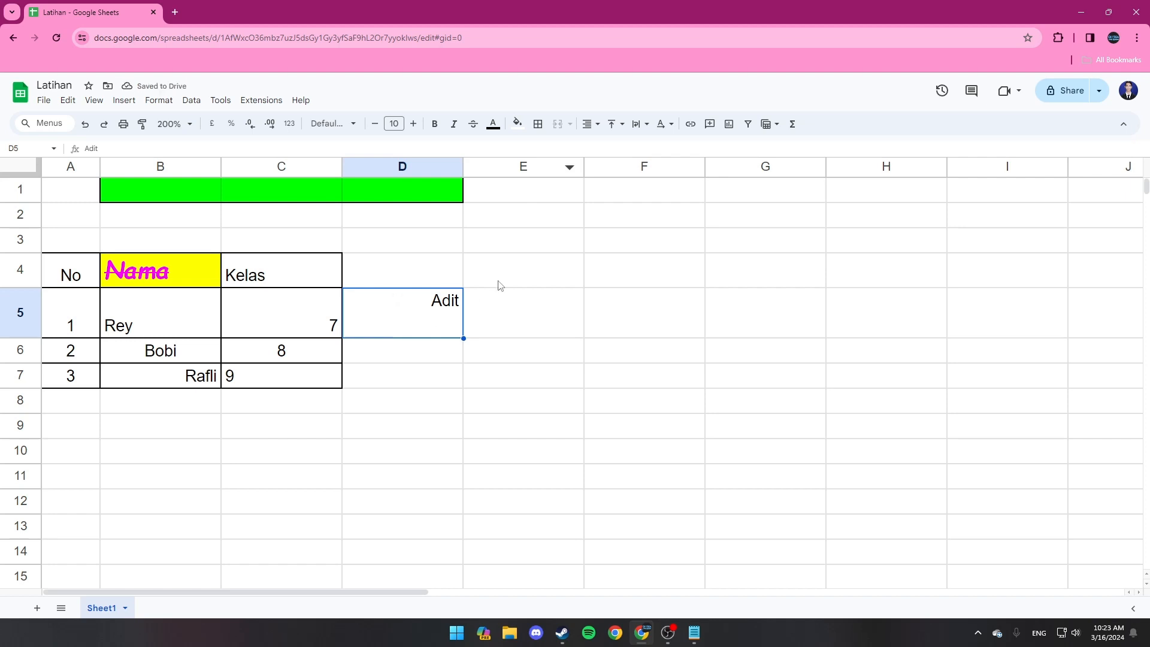
Centre the text in D5 horizontally and set its vertical alignment to middle
{"action": "left_click", "coordinate": [599, 131]}
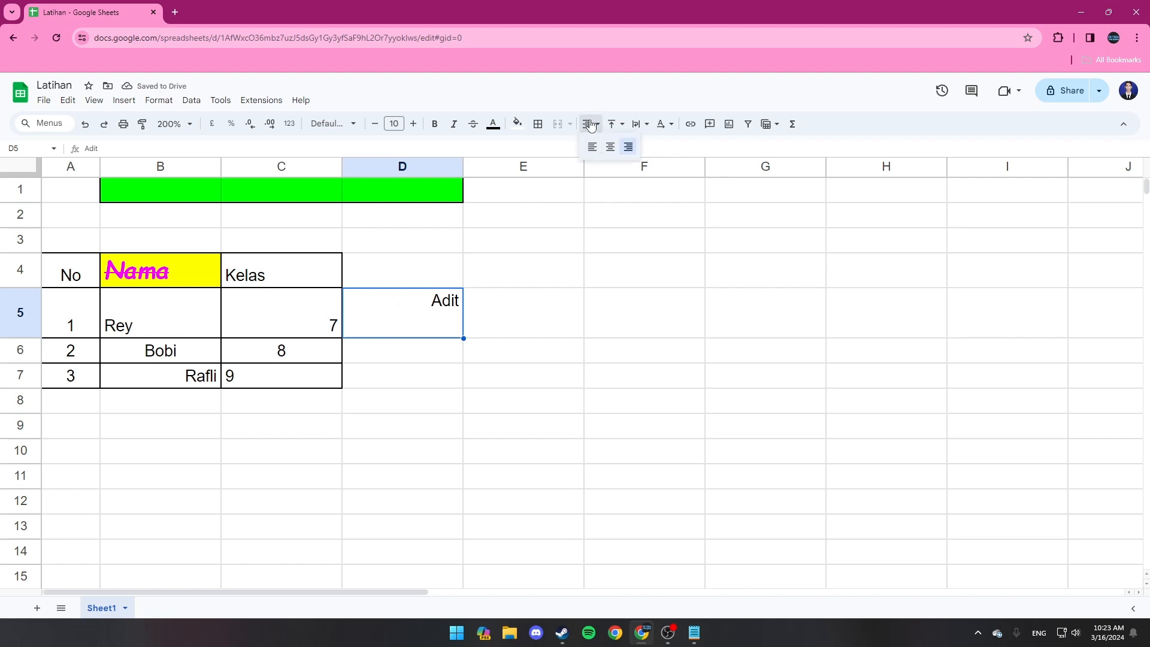
{"action": "left_click", "coordinate": [611, 146]}
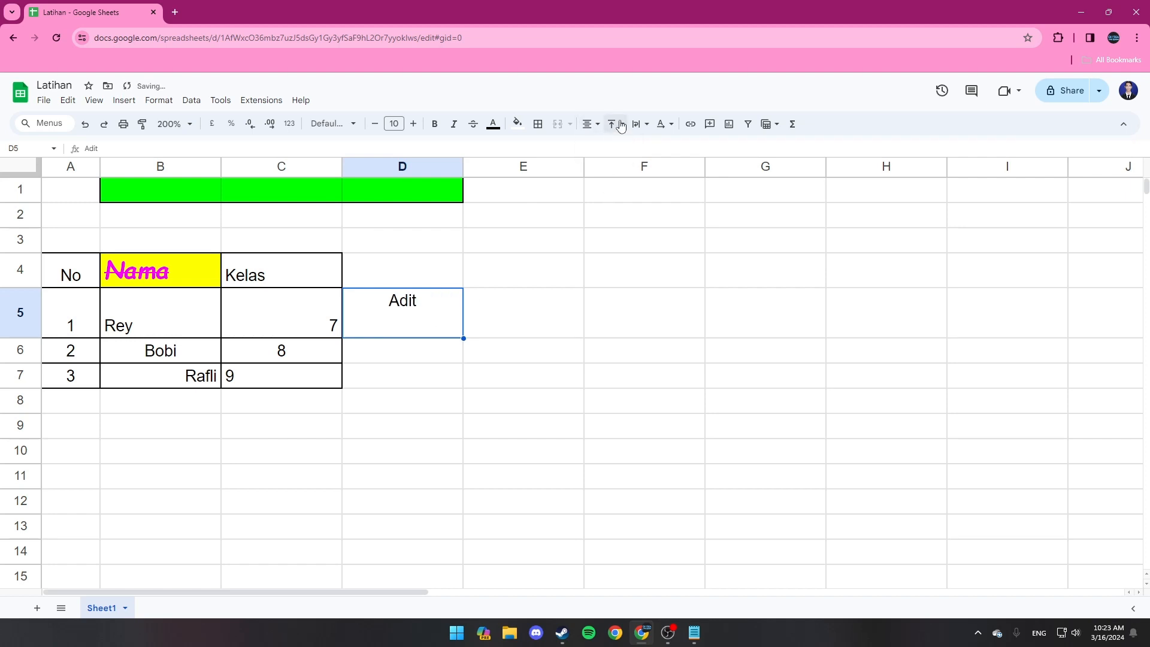
{"action": "left_click", "coordinate": [616, 124]}
{"action": "left_click", "coordinate": [634, 146]}
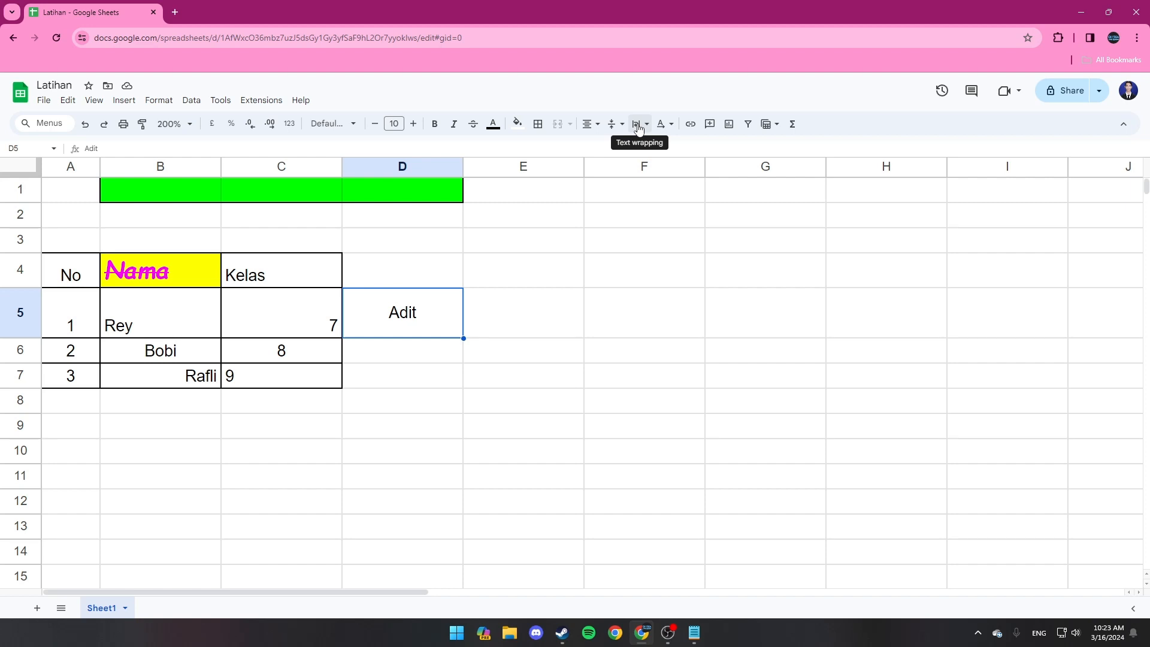
Switch to Notepad and add the line Text Wrapping/Wrap text below Align/Alignment in the KolomColumn notes
{"action": "left_click", "coordinate": [695, 633]}
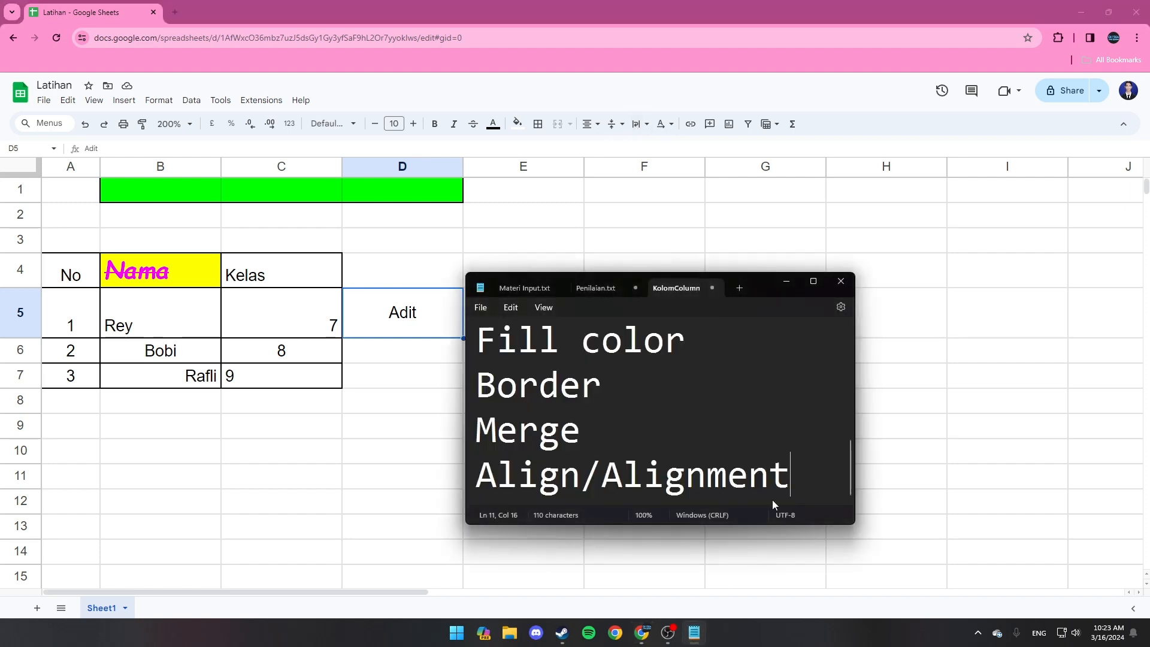
{"action": "key", "text": "Return"}
{"action": "type", "text": "wrap"}
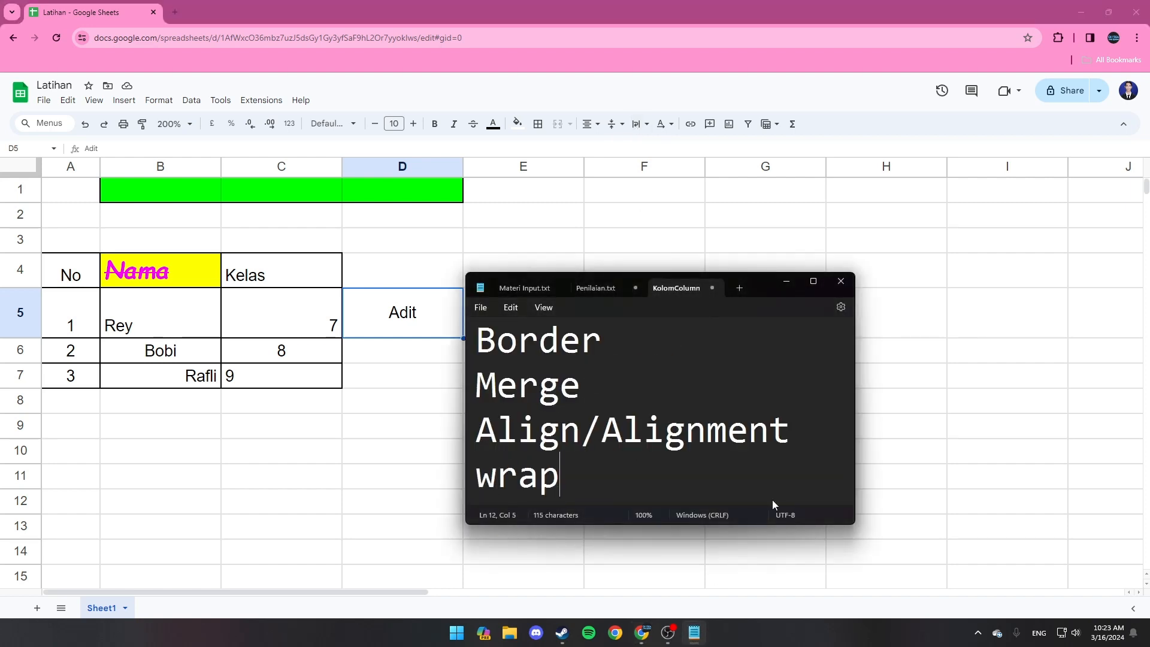
{"action": "key", "text": "BackSpace"}
{"action": "key", "text": "BackSpace"}
{"action": "key", "text": "BackSpace"}
{"action": "key", "text": "BackSpace"}
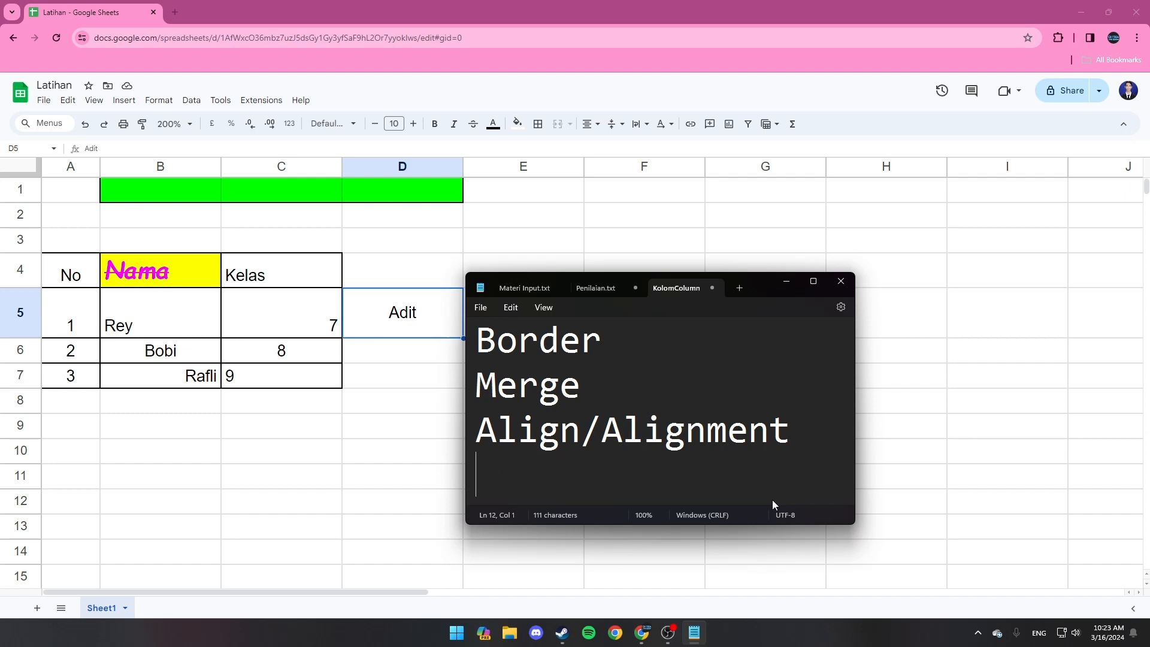
{"action": "type", "text": "Text "}
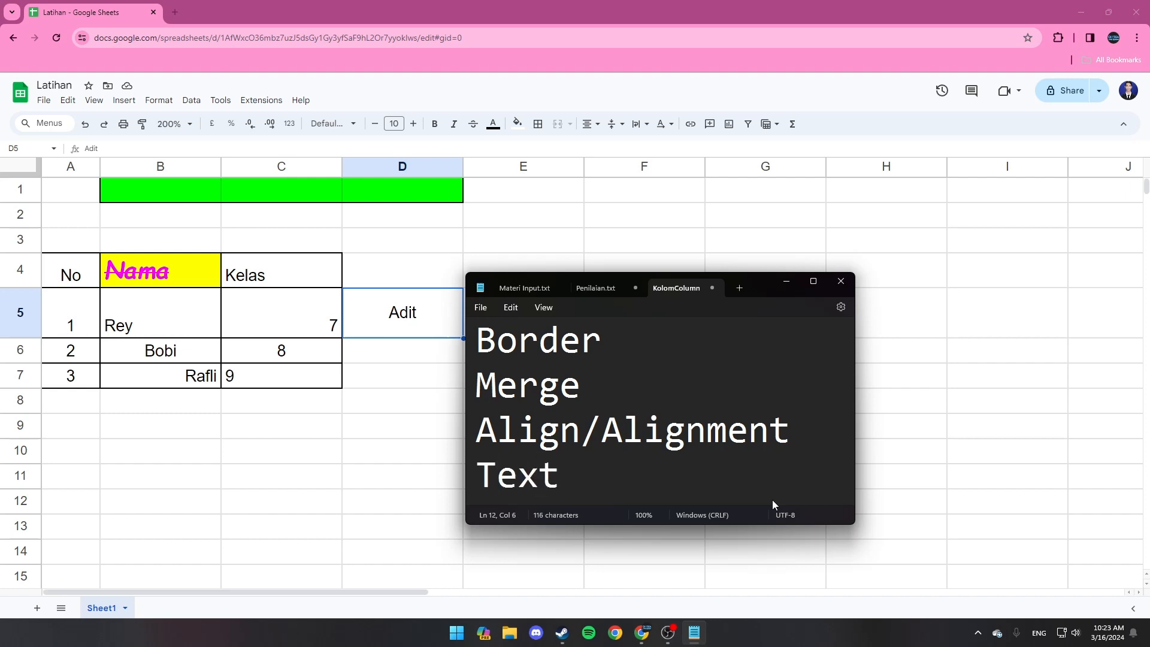
{"action": "type", "text": "Wrapping"}
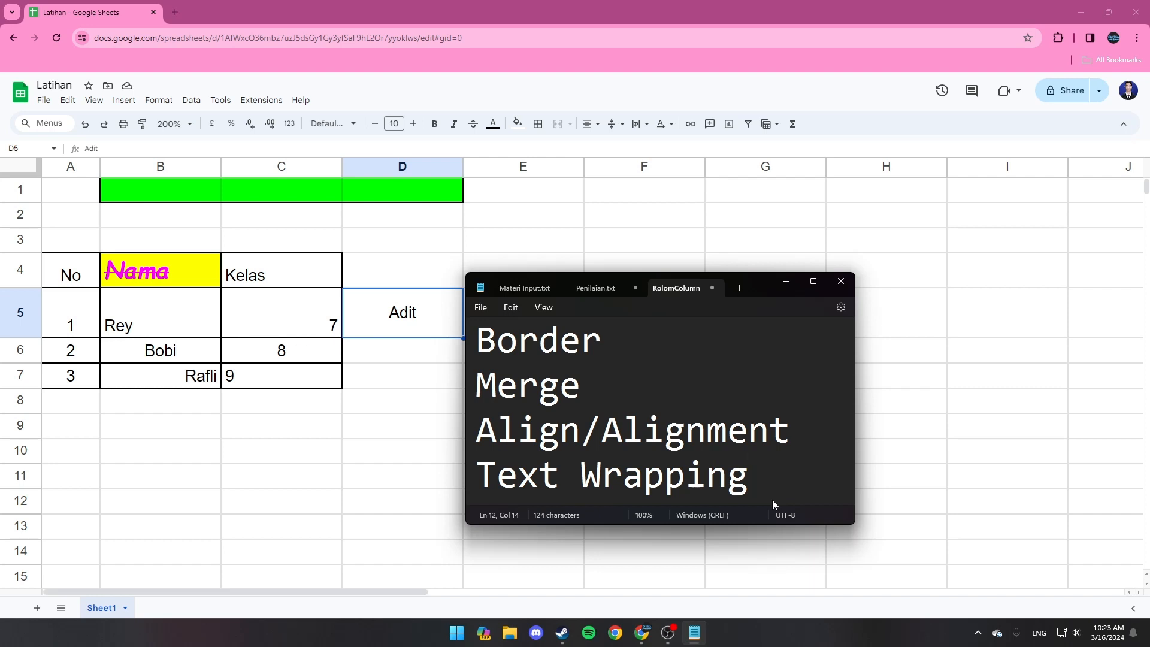
{"action": "type", "text": "/Wrap "}
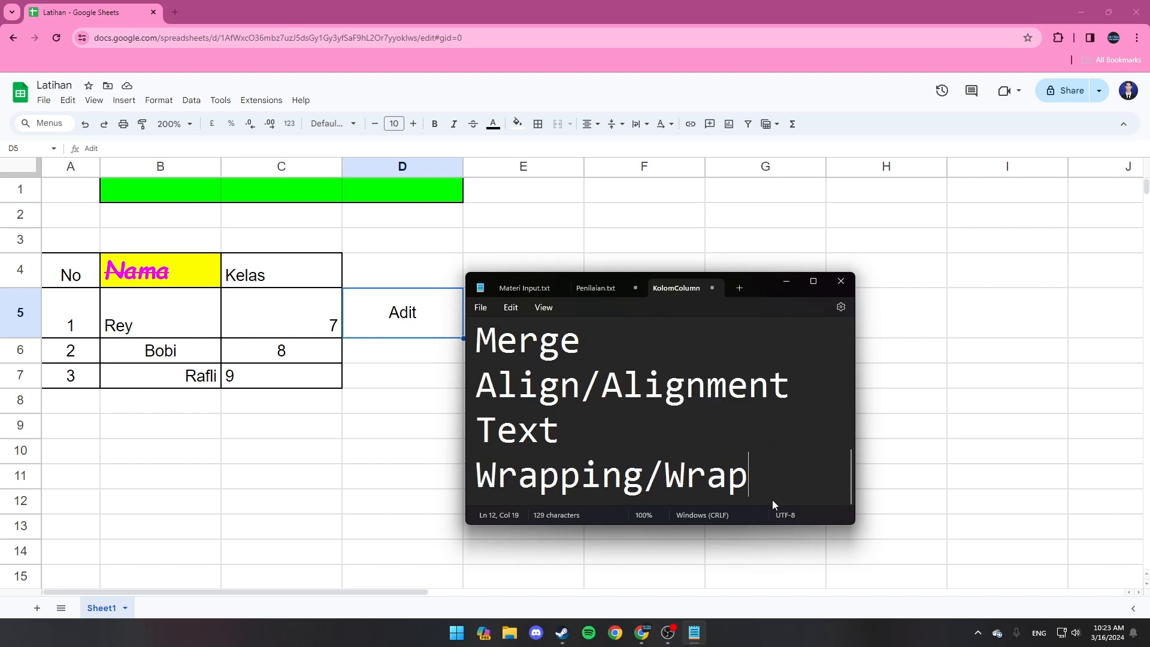
{"action": "type", "text": "text"}
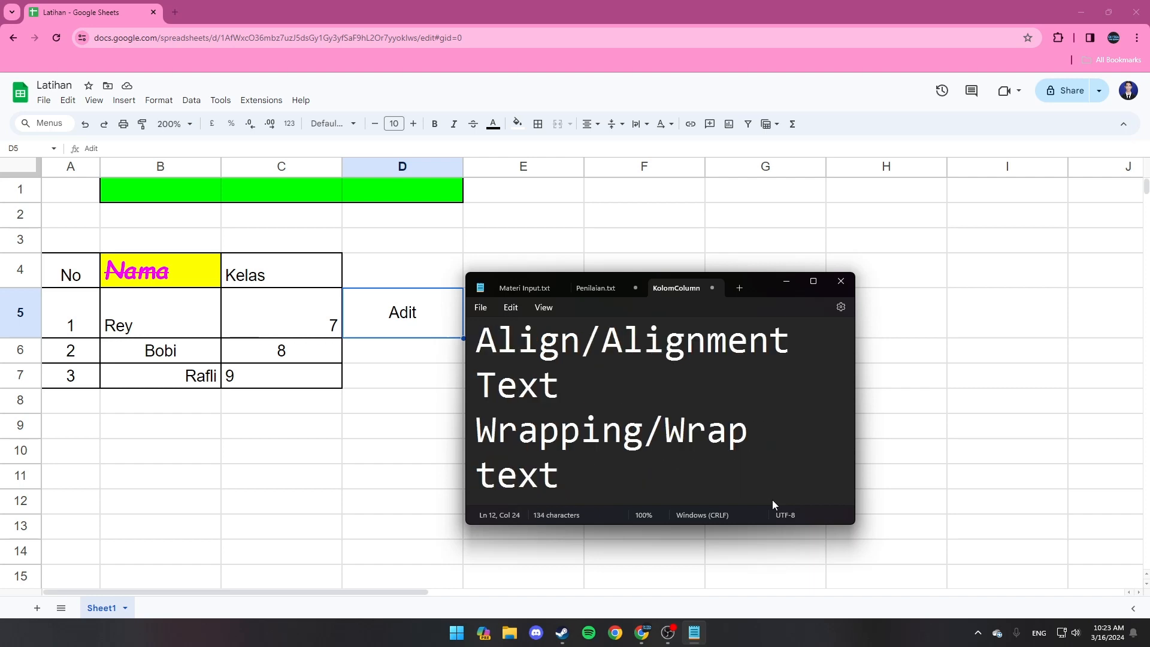
Maximise the Notepad window and number the Kolom/Column and Baris/Row lines as "1." and "2."
{"action": "scroll", "coordinate": [606, 432], "scroll_direction": "up", "scroll_amount": 5}
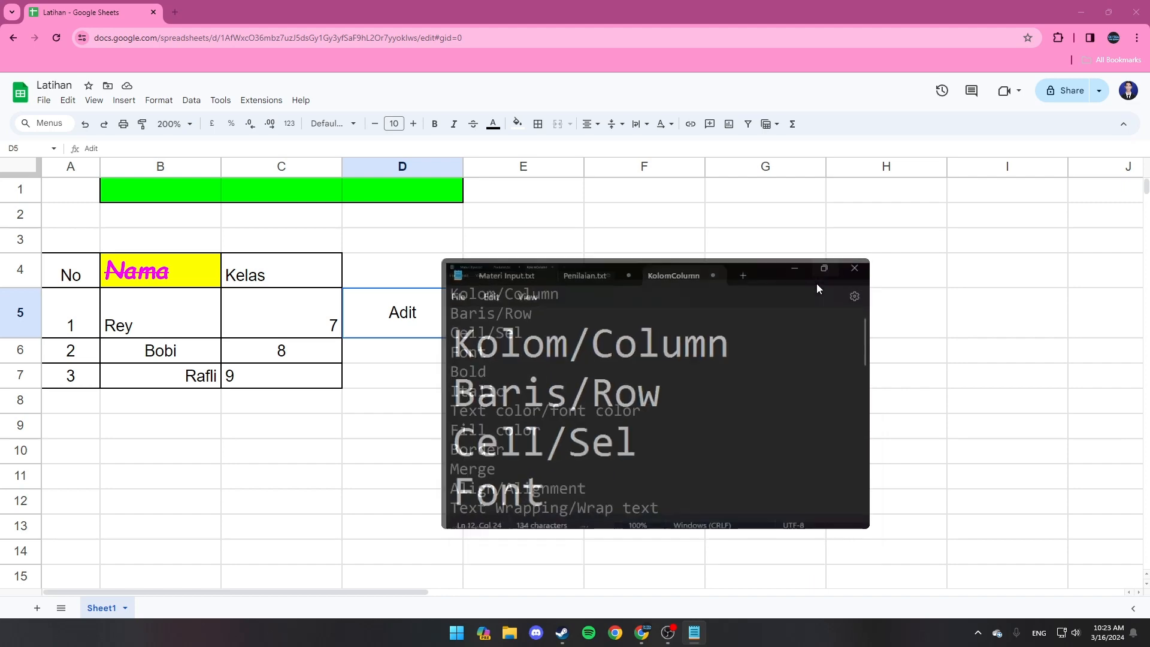
{"action": "left_click", "coordinate": [815, 282]}
{"action": "left_click", "coordinate": [14, 77]}
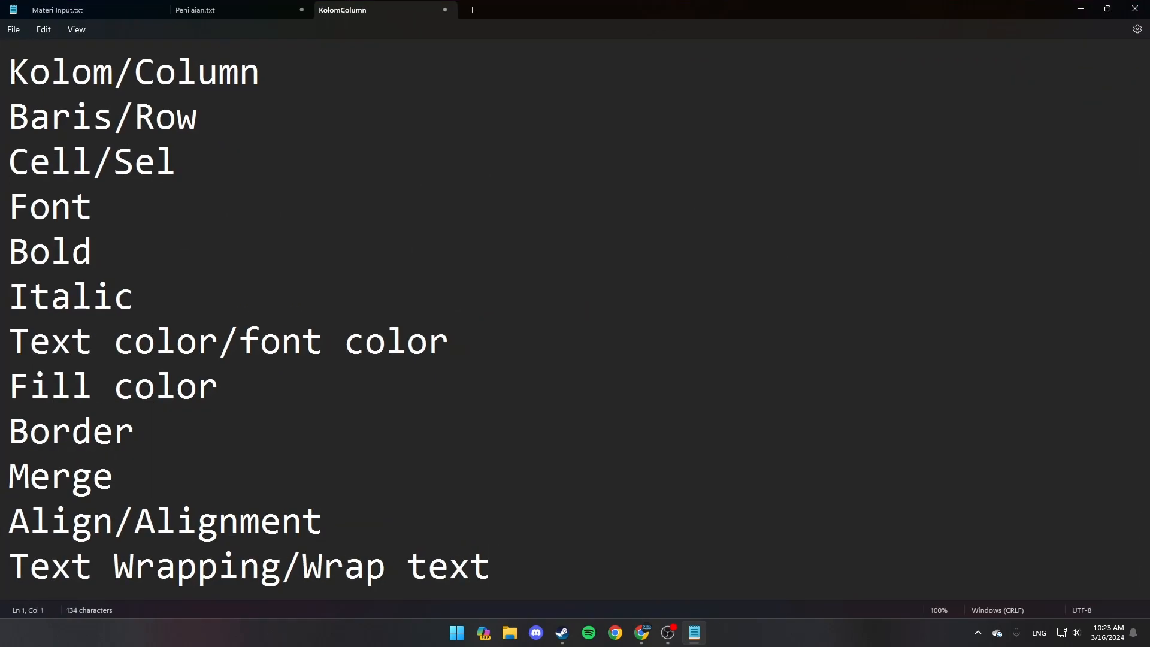
{"action": "type", "text": "1."}
{"action": "key", "text": "Down"}
{"action": "key", "text": "Left"}
{"action": "key", "text": "Left"}
{"action": "key", "text": "Left"}
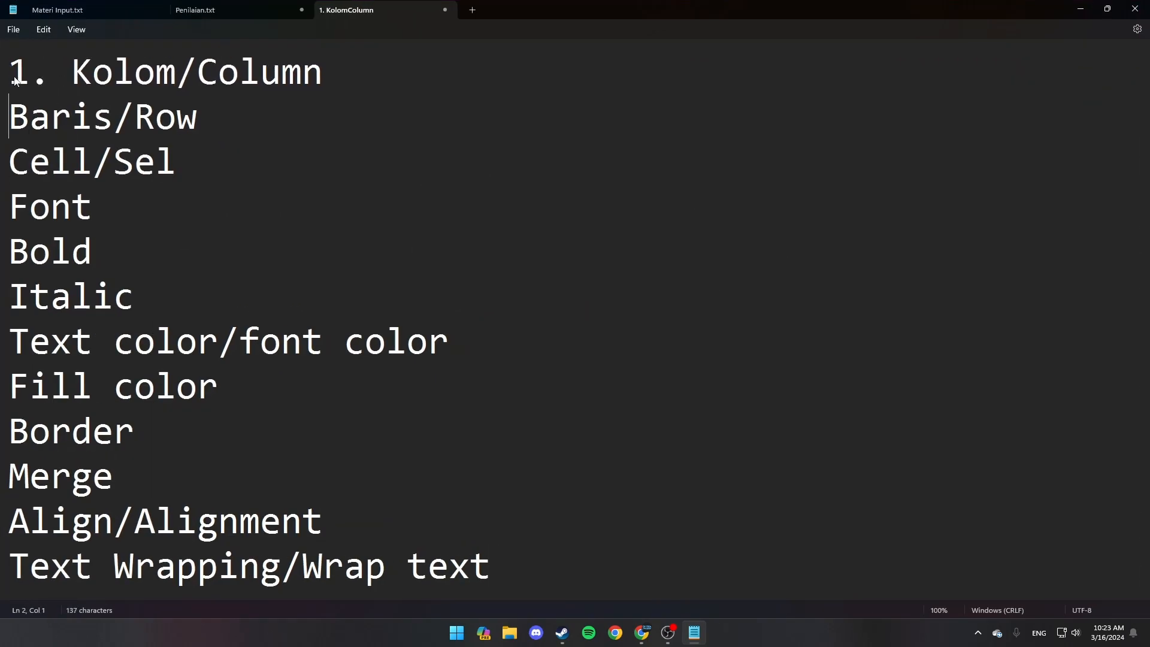
{"action": "type", "text": "2."}
Number the Cell/Sel, Font and Bold lines as "3.", "4." and "5."
{"action": "key", "text": "Down"}
{"action": "key", "text": "Left"}
{"action": "key", "text": "Left"}
{"action": "key", "text": "Left"}
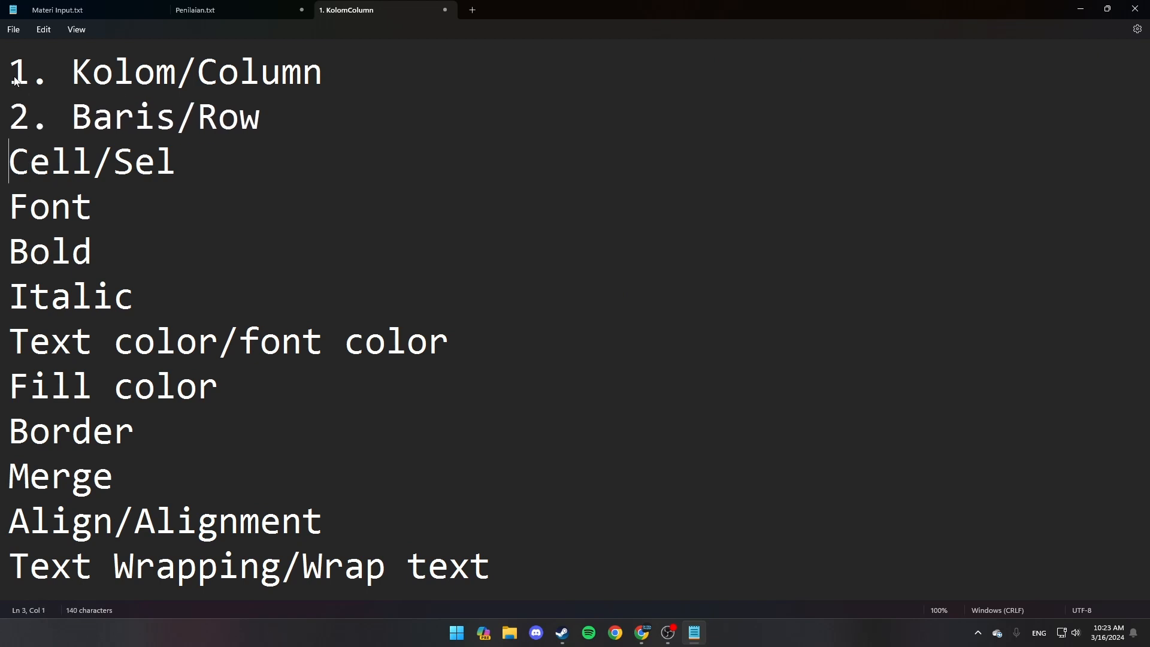
{"action": "type", "text": "3."}
{"action": "key", "text": "Left"}
{"action": "key", "text": "Left"}
{"action": "key", "text": "Left"}
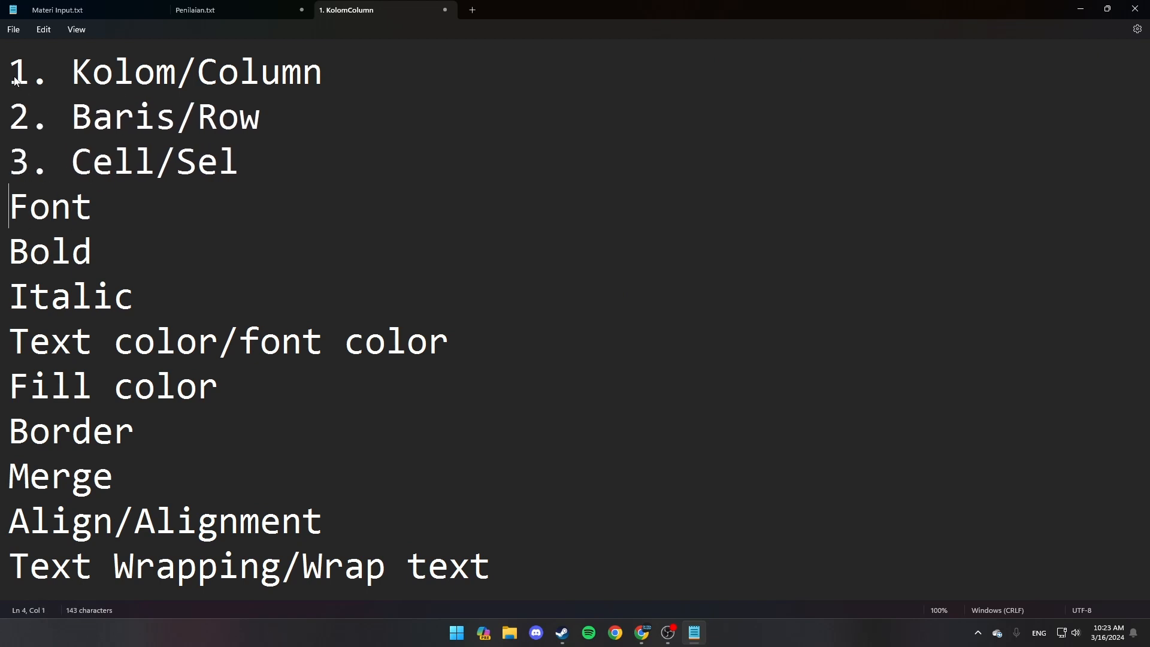
{"action": "type", "text": "4."}
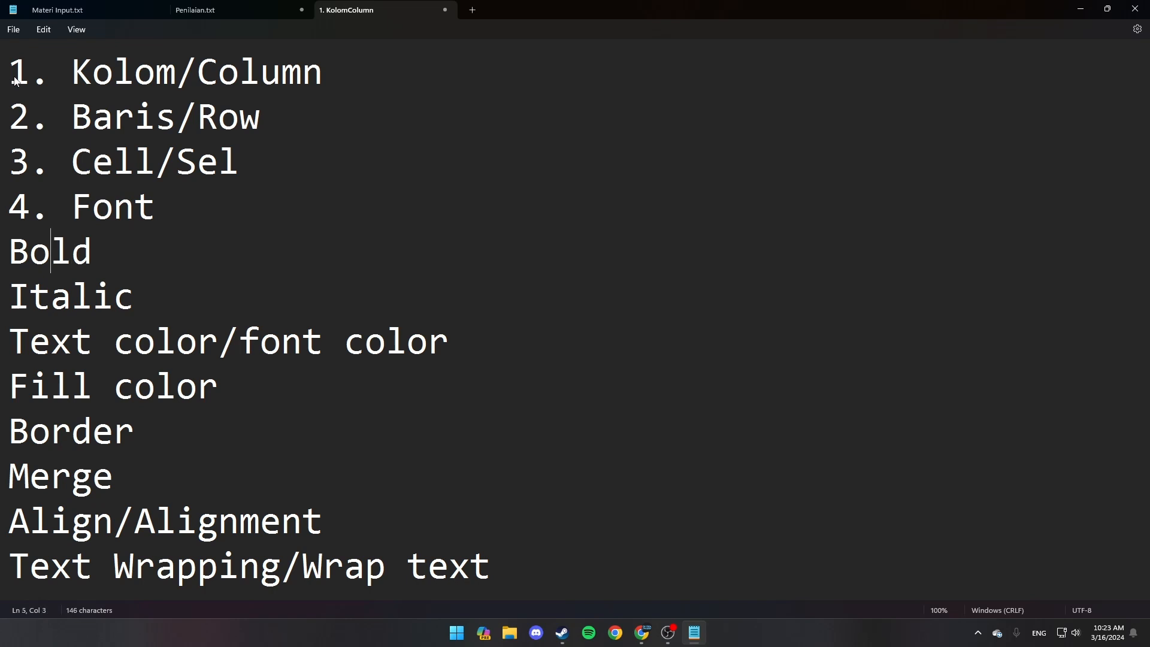
{"action": "key", "text": "Left"}
{"action": "key", "text": "Left"}
{"action": "type", "text": "5."}
Number the Italic line as "6.", correcting the mistyped separator and retyping the term so it reads "6. Italic"
{"action": "key", "text": "Down"}
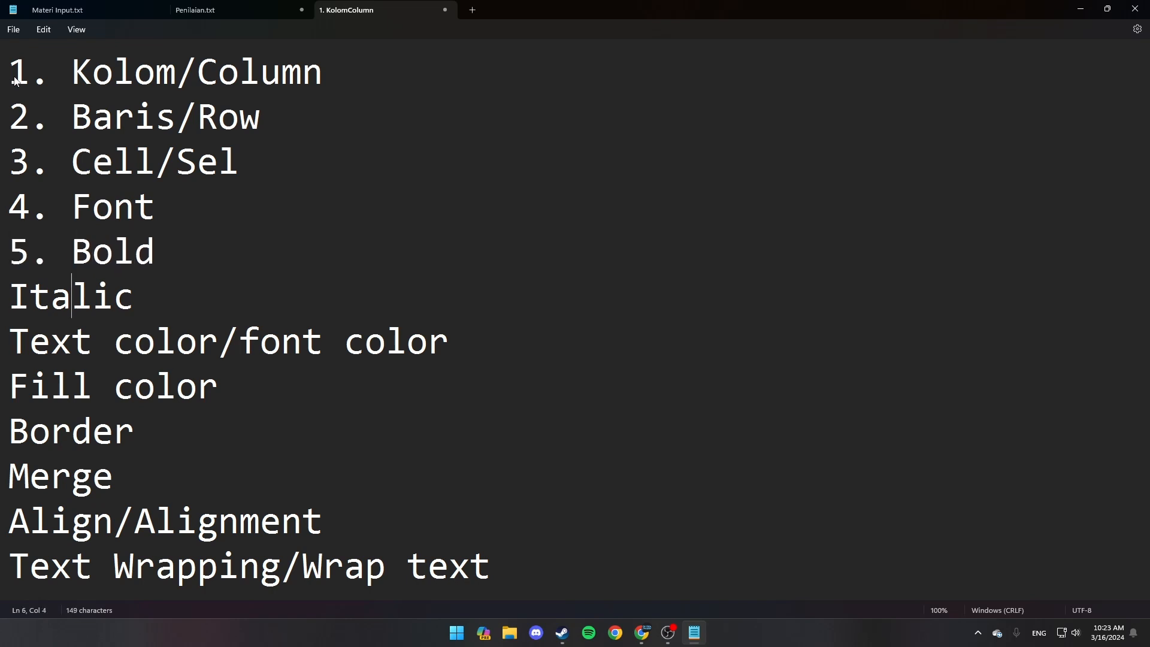
{"action": "key", "text": "Left"}
{"action": "key", "text": "Left"}
{"action": "key", "text": "Left"}
{"action": "type", "text": "6/"}
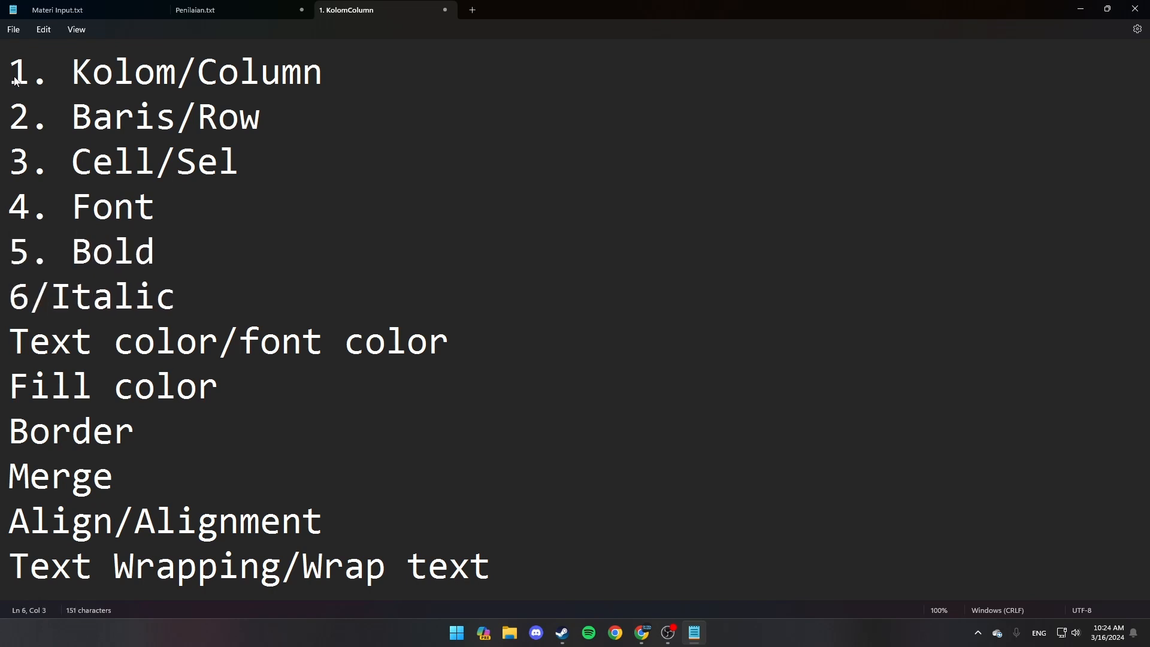
{"action": "key", "text": "Right"}
{"action": "key", "text": "Right"}
{"action": "key", "text": "BackSpace"}
{"action": "key", "text": "BackSpace"}
{"action": "key", "text": "BackSpace"}
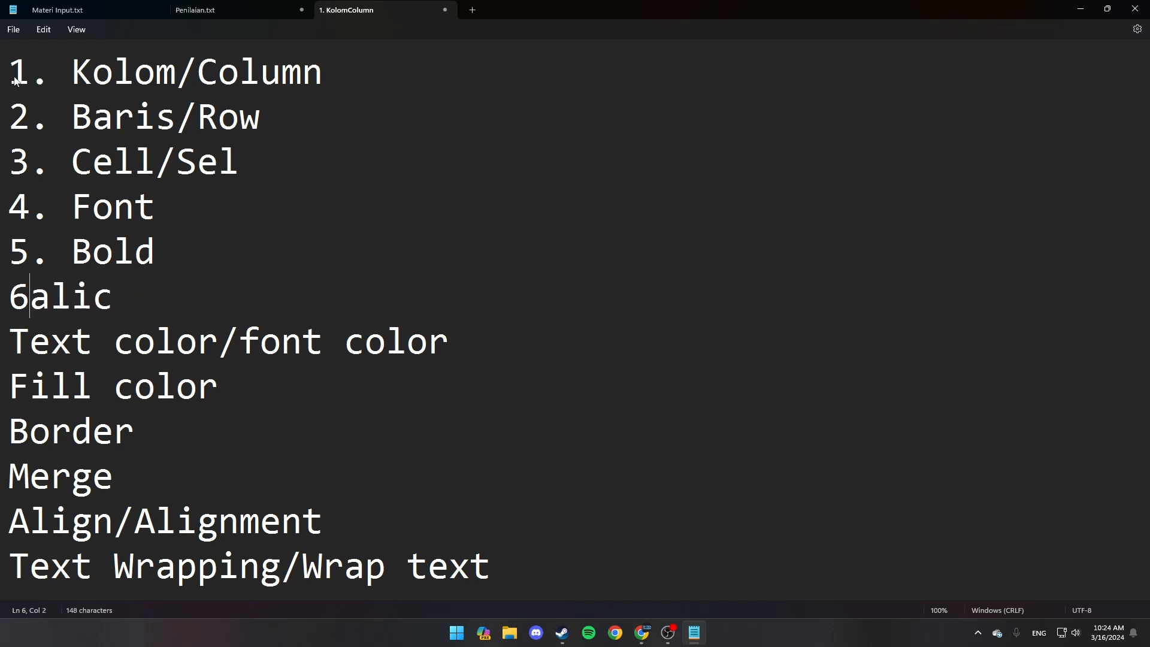
{"action": "key", "text": "Delete"}
{"action": "type", "text": ","}
{"action": "key", "text": "BackSpace"}
{"action": "key", "text": "Delete"}
{"action": "type", "text": "."}
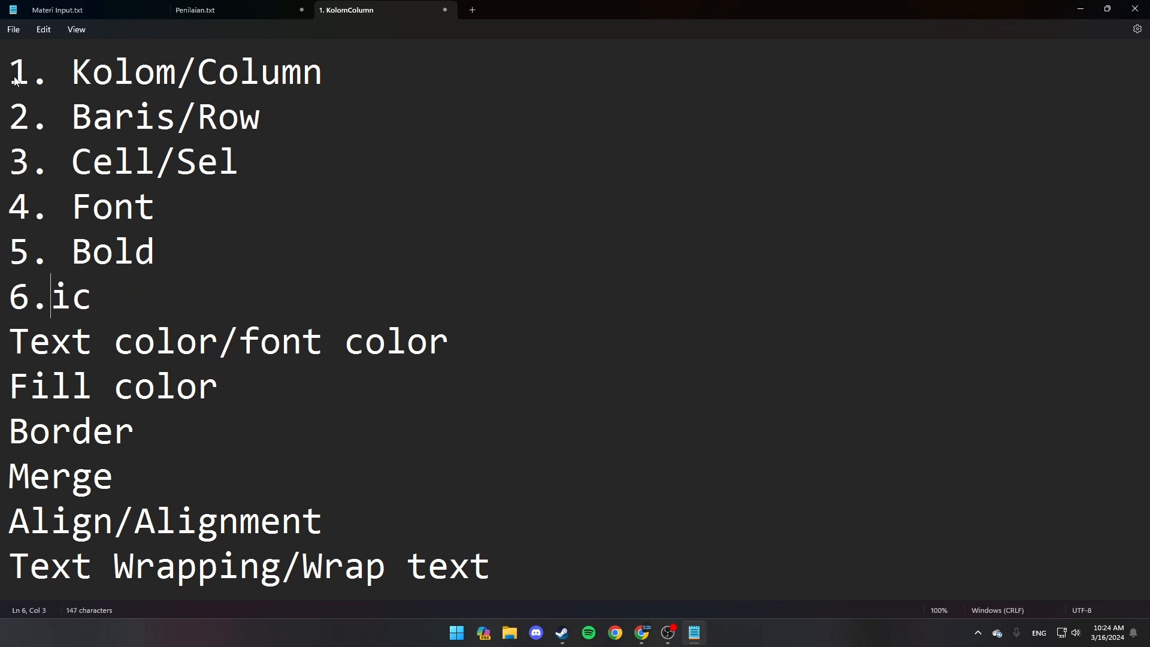
{"action": "key", "text": "Delete"}
{"action": "key", "text": "Delete"}
{"action": "type", "text": "Italic"}
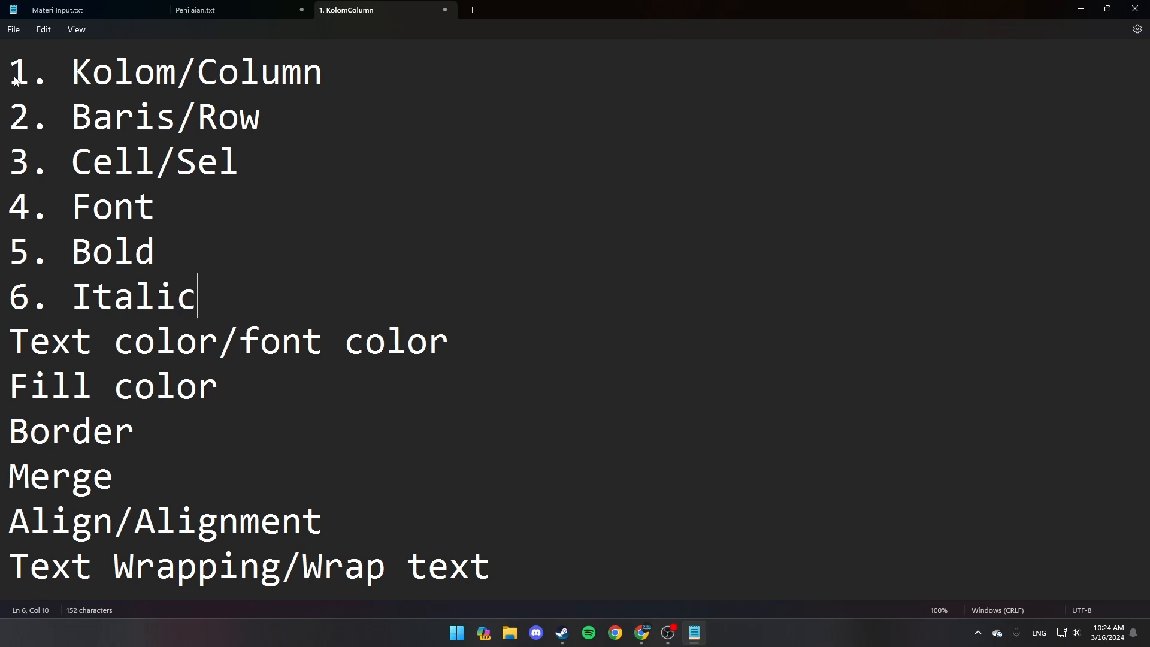
Number the Text color/font color and Fill color lines as "7." and "8."
{"action": "key", "text": "Left"}
{"action": "key", "text": "Left"}
{"action": "key", "text": "Left"}
{"action": "key", "text": "Left"}
{"action": "key", "text": "Left"}
{"action": "key", "text": "Left"}
{"action": "key", "text": "Left"}
{"action": "key", "text": "Left"}
{"action": "key", "text": "Left"}
{"action": "key", "text": "Left"}
{"action": "key", "text": "Left"}
{"action": "key", "text": "Left"}
{"action": "key", "text": "Left"}
{"action": "key", "text": "Left"}
{"action": "key", "text": "Left"}
{"action": "type", "text": "7."}
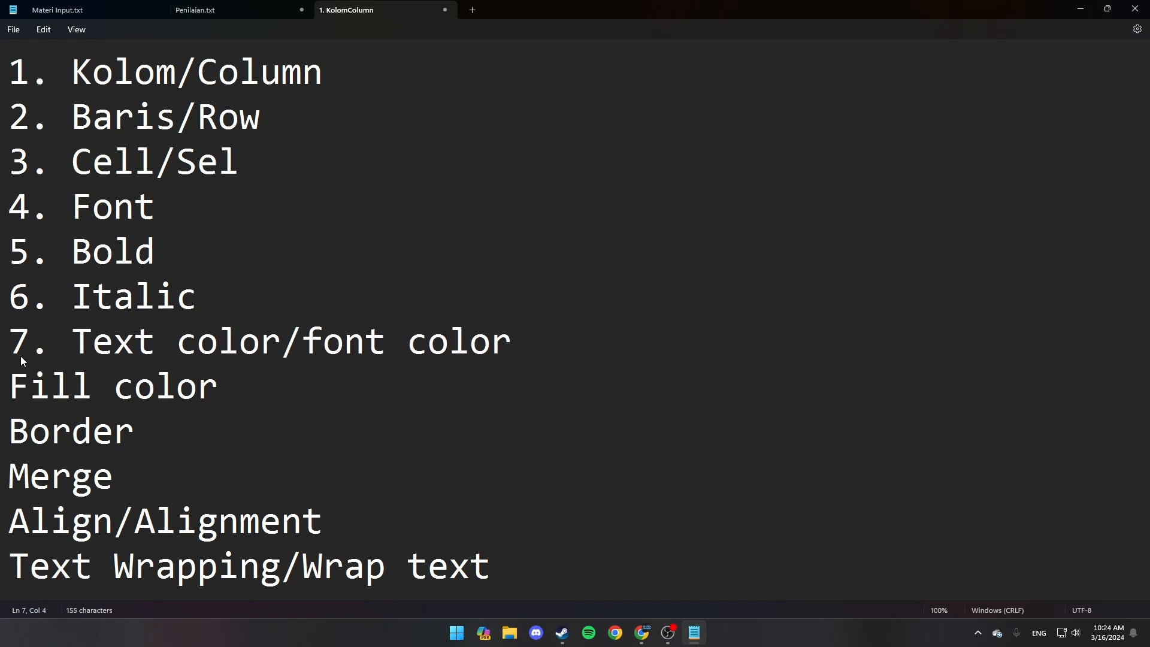
{"action": "key", "text": "Down"}
{"action": "key", "text": "Home"}
{"action": "type", "text": "8."}
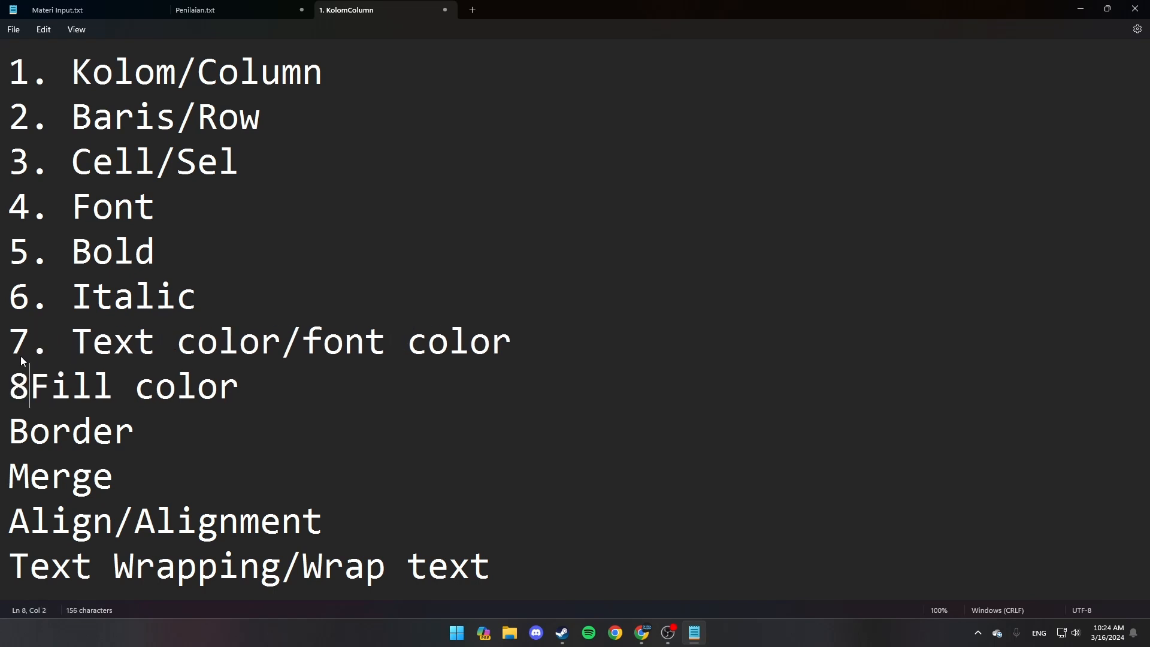
Number the Border and Merge lines as "9." and "10."
{"action": "key", "text": "Down"}
{"action": "key", "text": "Home"}
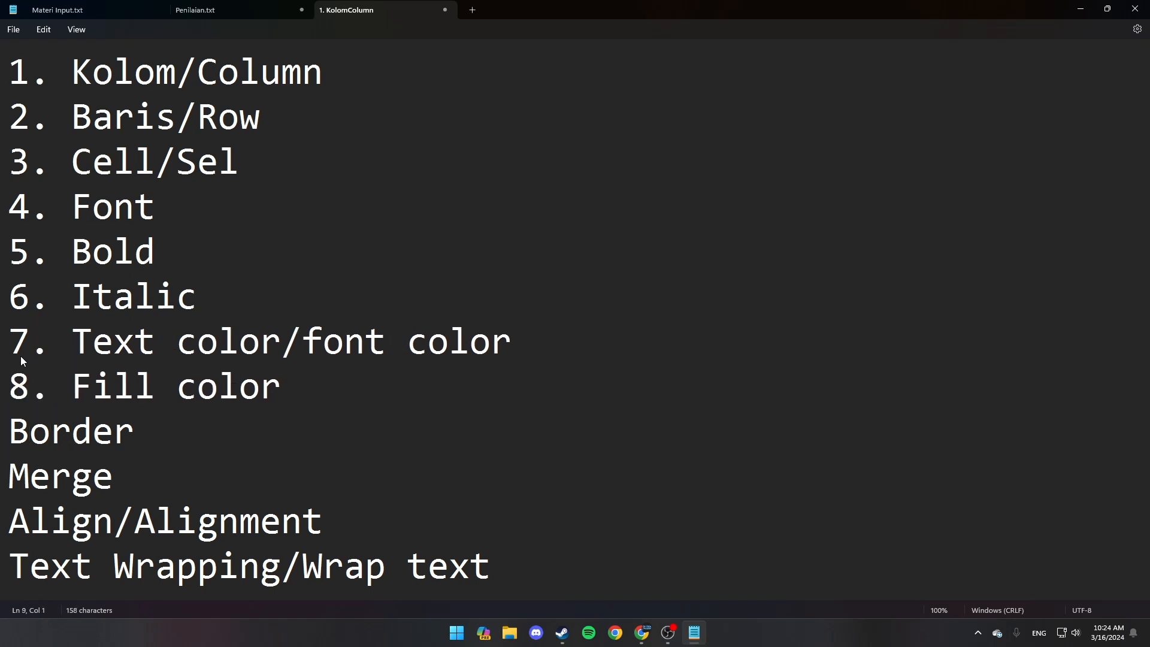
{"action": "type", "text": "9."}
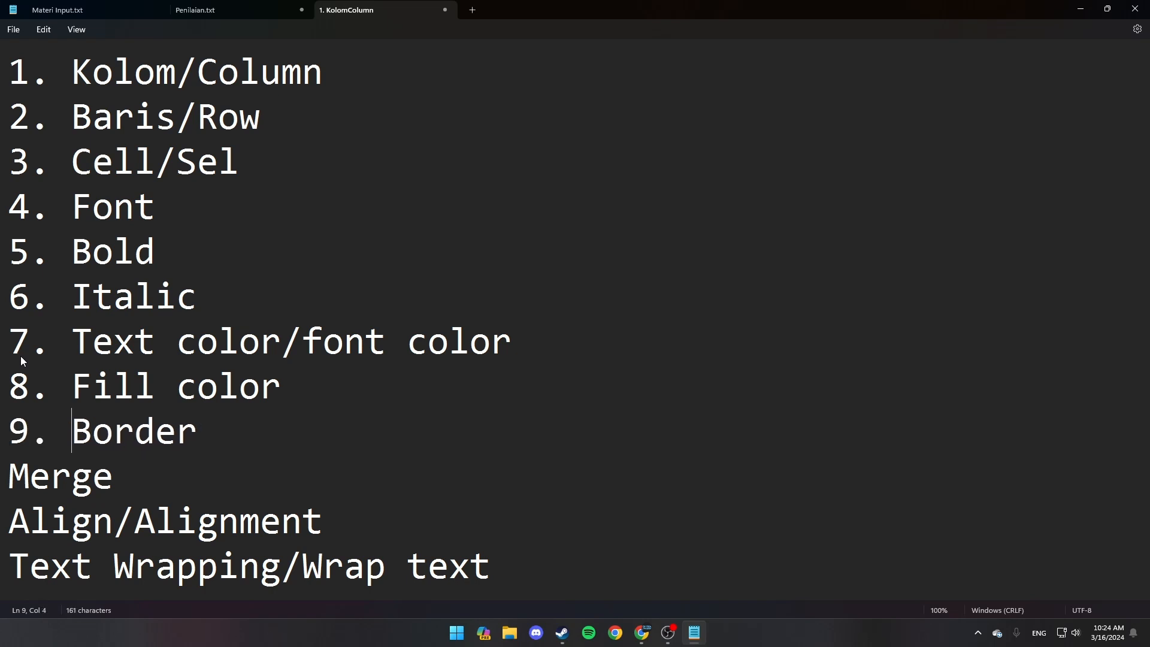
{"action": "key", "text": "Down"}
{"action": "key", "text": "Left"}
{"action": "key", "text": "Left"}
{"action": "key", "text": "Left"}
{"action": "type", "text": "10."}
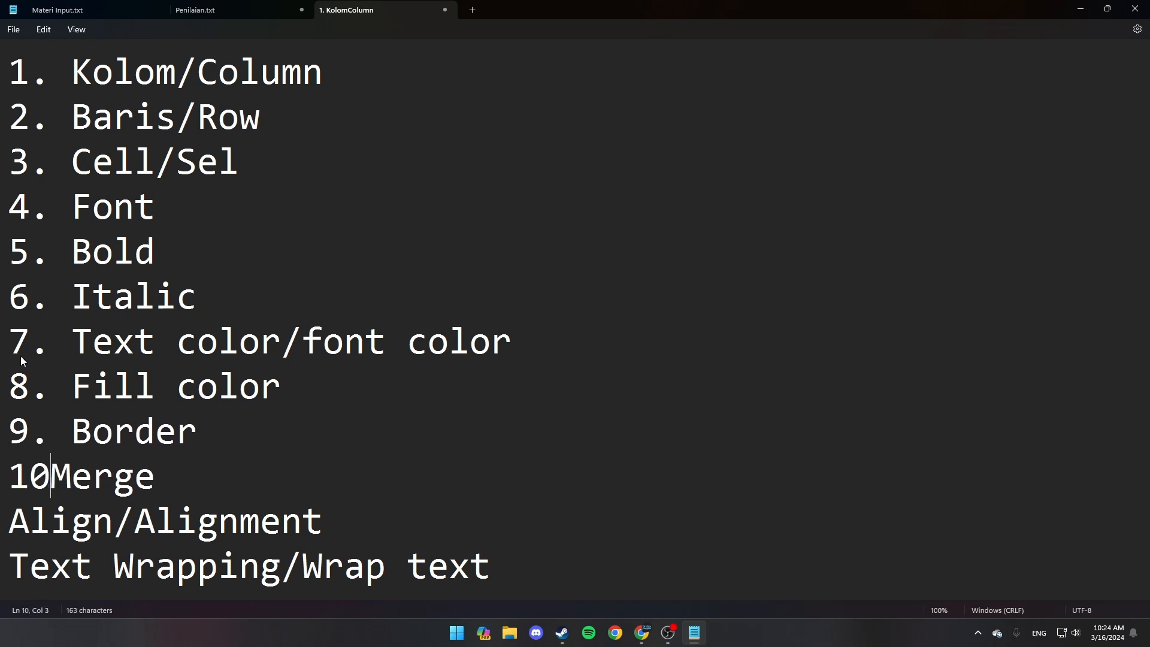
Number the Align/Alignment line as "11.", fixing the misplaced first letter so it reads "11. Align/Alignment"
{"action": "key", "text": "Down"}
{"action": "key", "text": "Left"}
{"action": "key", "text": "Left"}
{"action": "key", "text": "Left"}
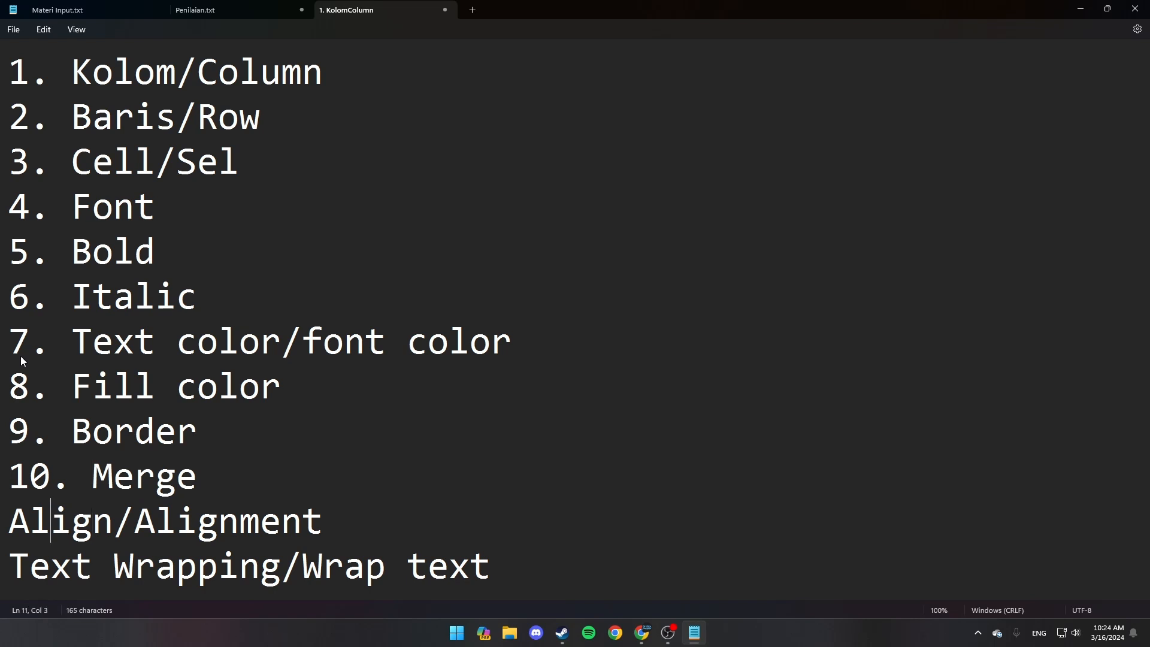
{"action": "type", "text": "11. "}
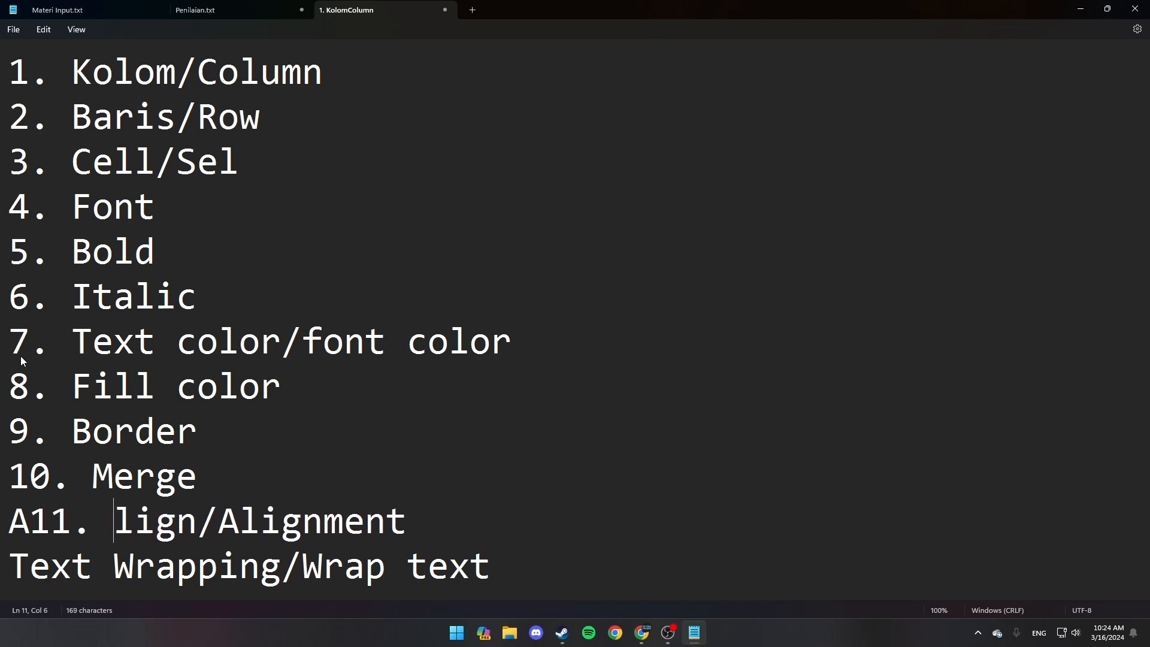
{"action": "type", "text": "A"}
{"action": "key", "text": "Left"}
{"action": "key", "text": "Left"}
{"action": "key", "text": "Left"}
{"action": "key", "text": "Left"}
{"action": "key", "text": "Left"}
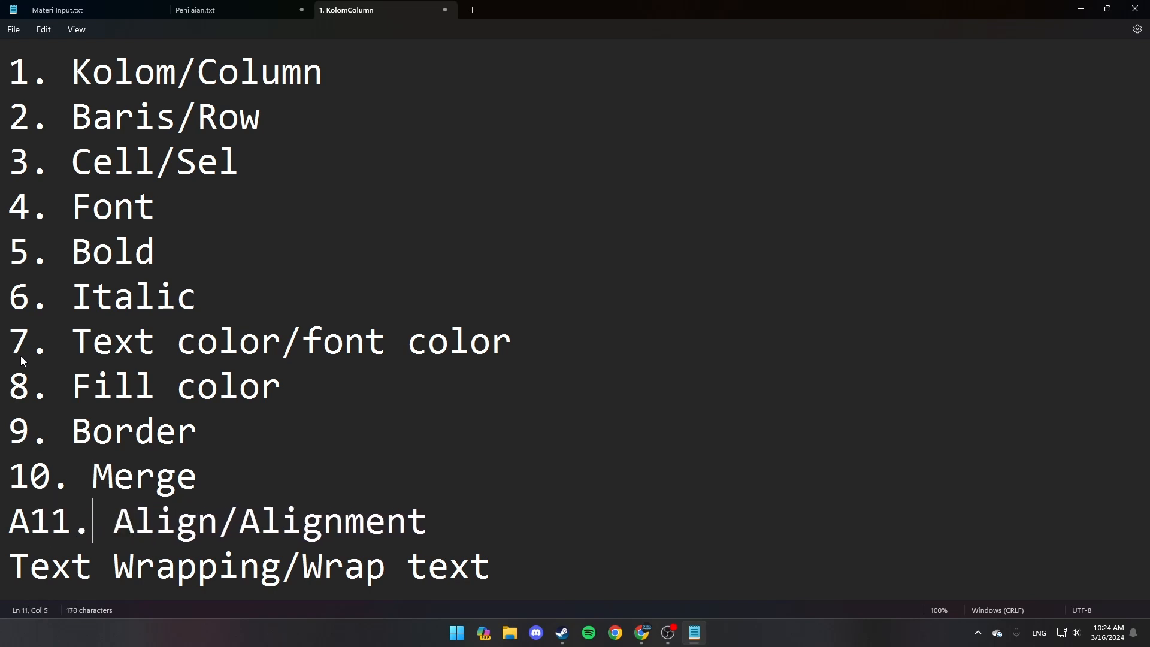
{"action": "key", "text": "BackSpace"}
Number the Text Wrapping/Wrap text line as "12." and start an empty line below it
{"action": "key", "text": "Down"}
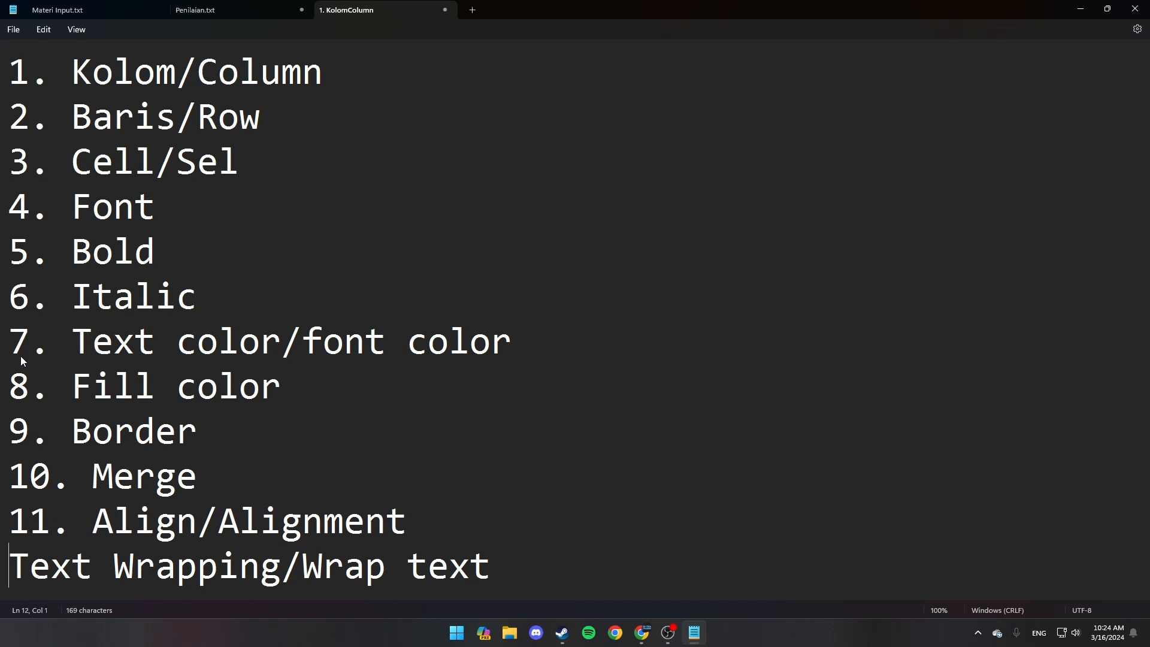
{"action": "type", "text": "12."}
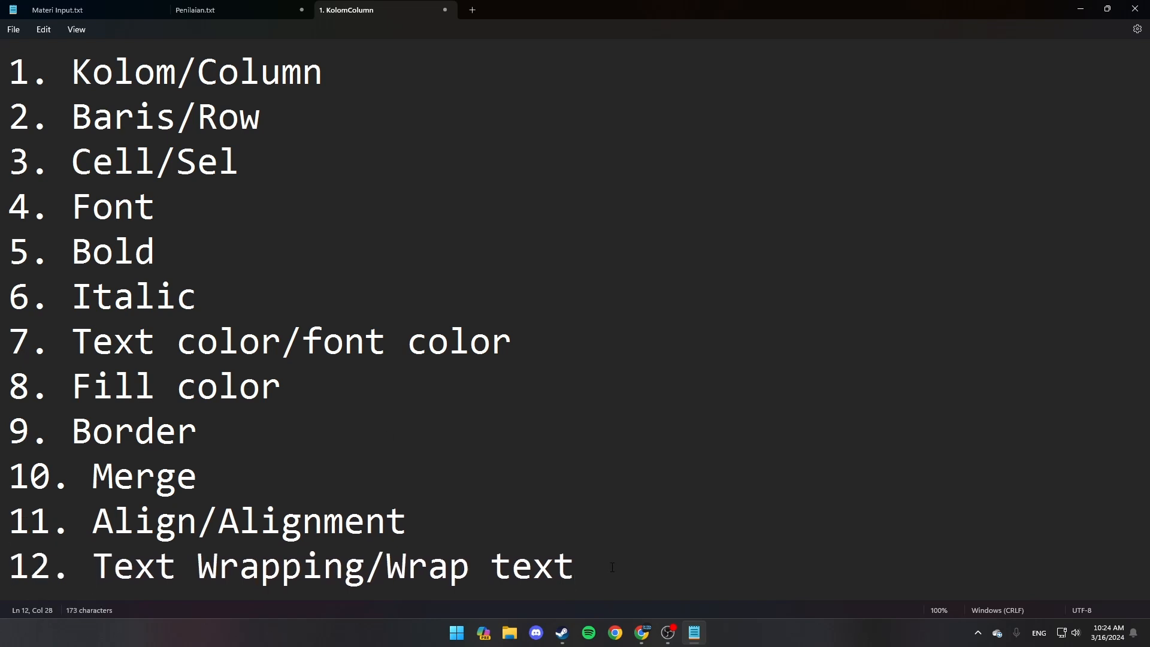
{"action": "key", "text": "Return"}
Return to the Latihan spreadsheet in Google Sheets and clear the contents of cell D5
{"action": "left_click", "coordinate": [1081, 9]}
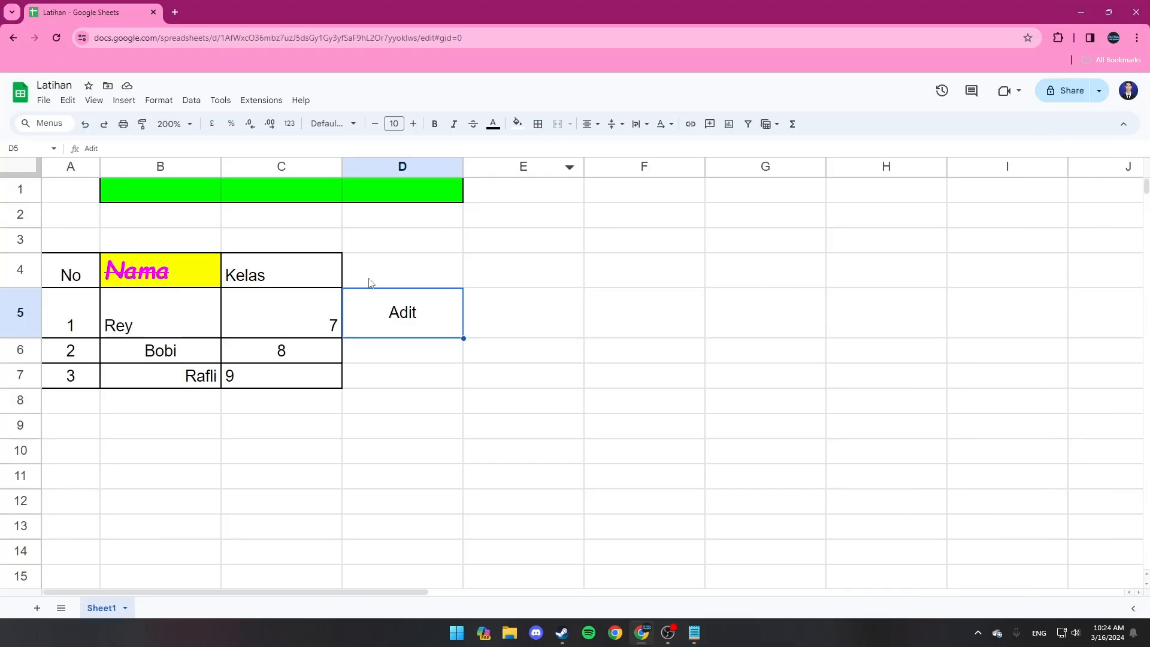
{"action": "left_click", "coordinate": [468, 348]}
{"action": "left_click", "coordinate": [412, 326]}
{"action": "key", "text": "Delete"}
Enter the heading "Nilai Pelajaran IPA" in cell D4, beside Kelas
{"action": "left_click", "coordinate": [426, 286]}
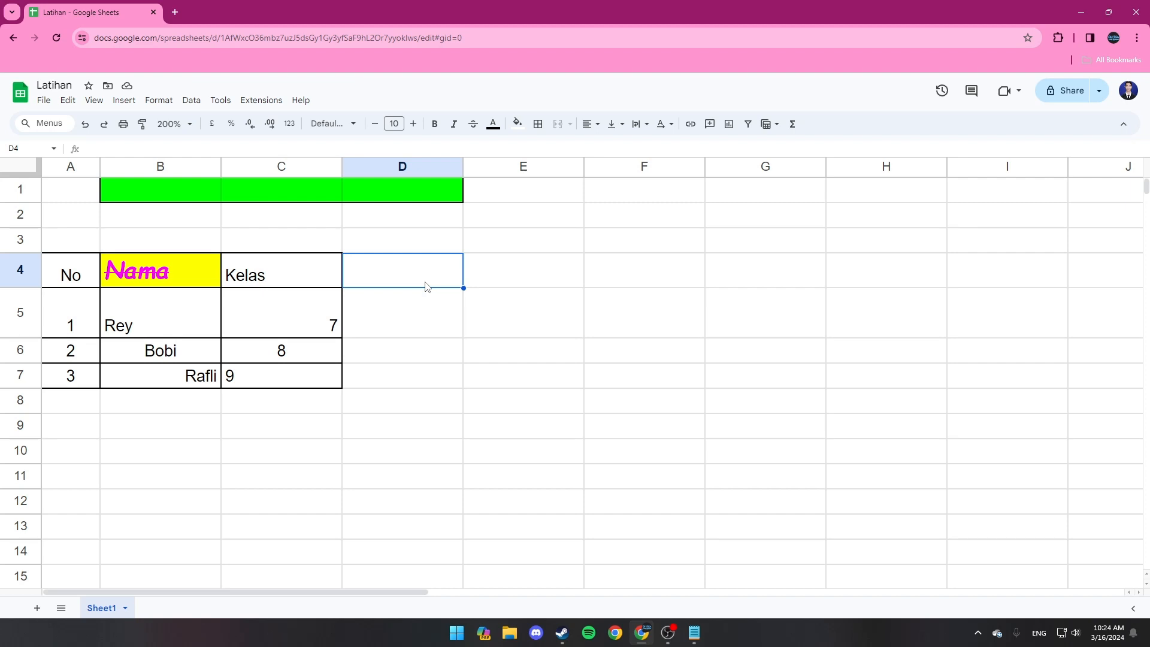
{"action": "type", "text": "Ni"}
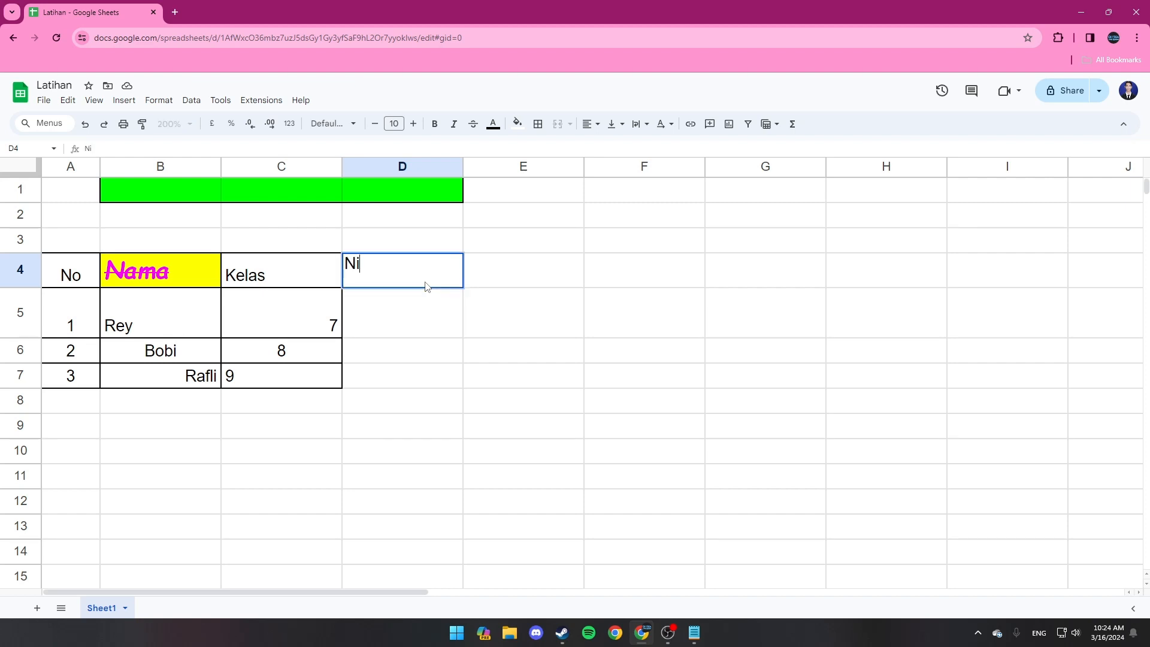
{"action": "type", "text": "lai Pelajaran"}
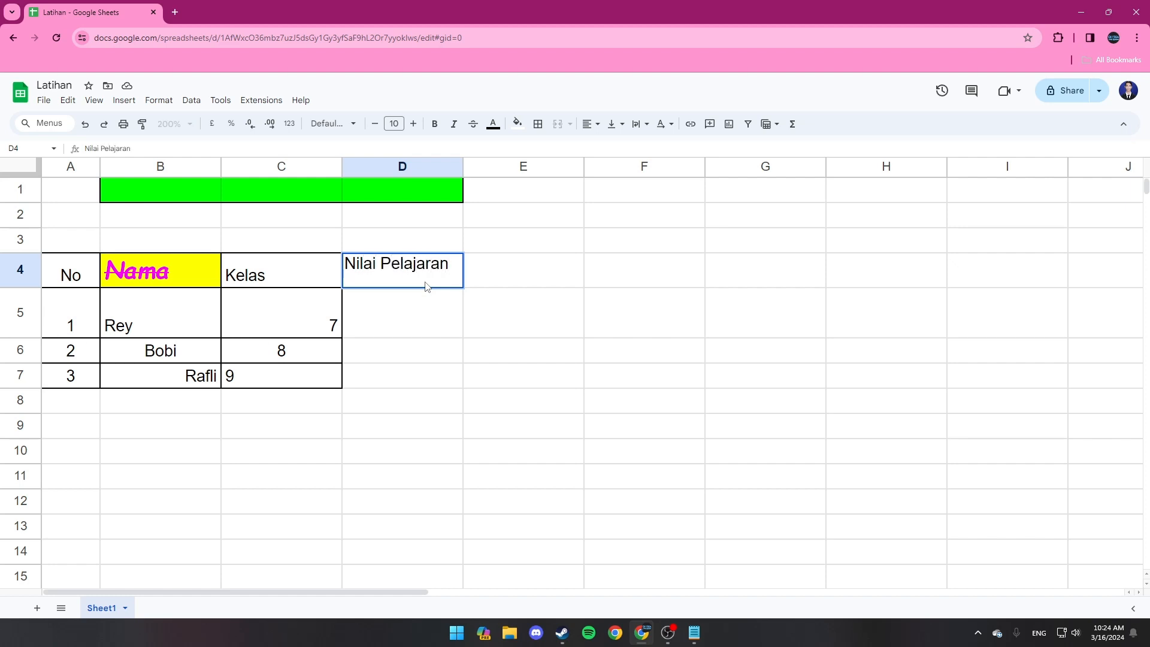
{"action": "type", "text": " IPA"}
{"action": "key", "text": "Return"}
{"action": "key", "text": "Up"}
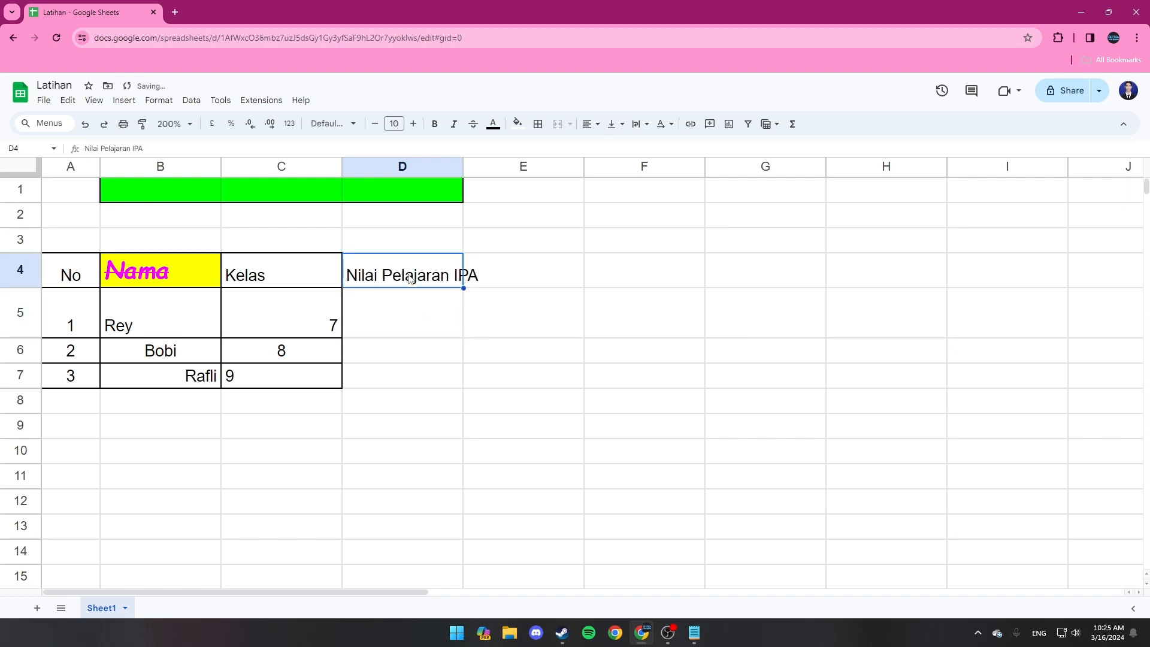
Center the D4 heading horizontally and align it to the middle vertically
{"action": "left_click", "coordinate": [592, 125]}
{"action": "left_click", "coordinate": [611, 148]}
{"action": "left_click", "coordinate": [614, 126]}
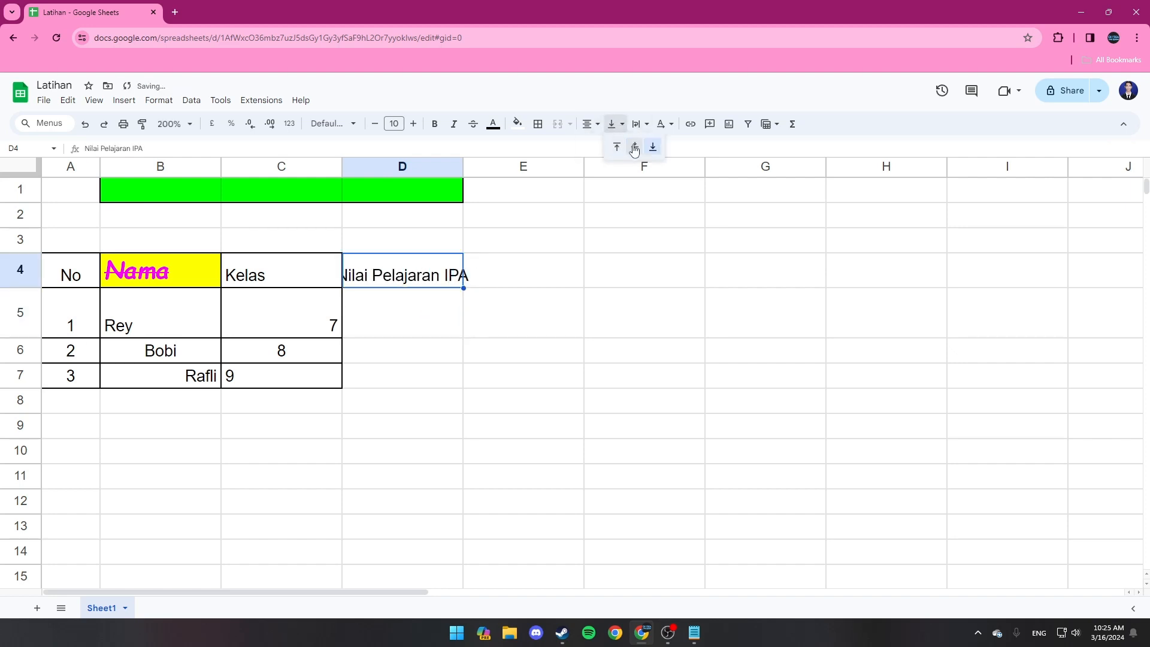
{"action": "left_click", "coordinate": [634, 149]}
{"action": "key", "text": "Right"}
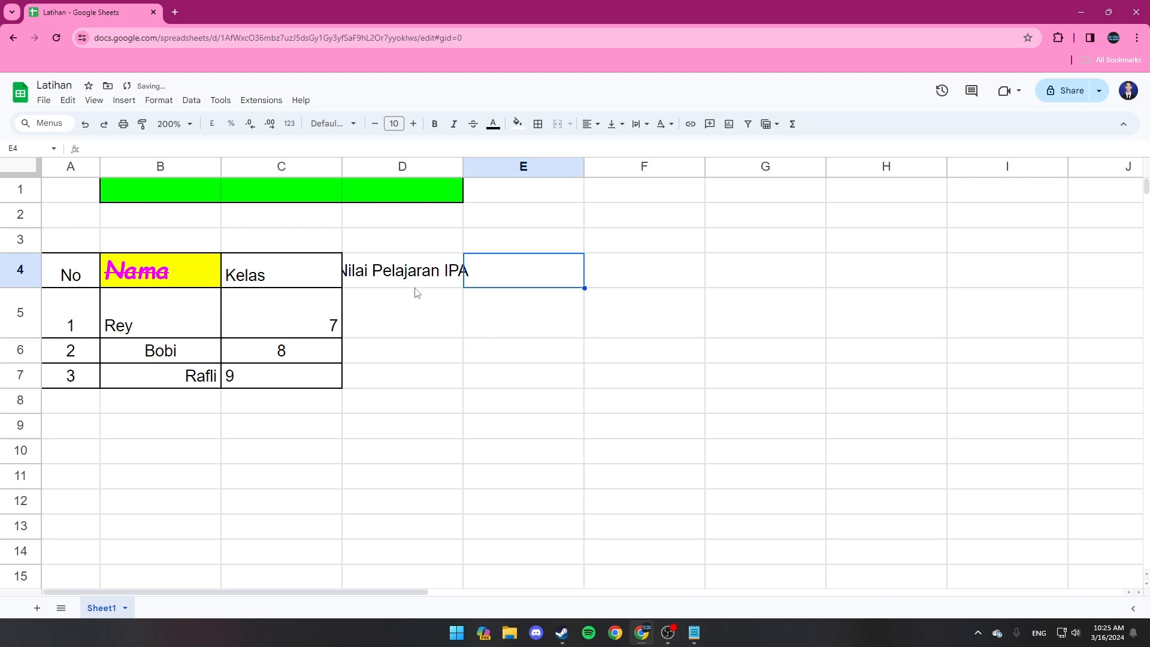
Narrow column D slightly and increase the height of row 4
{"action": "left_click_drag", "start_coordinate": [463, 167], "coordinate": [452, 170]}
{"action": "left_click", "coordinate": [395, 277]}
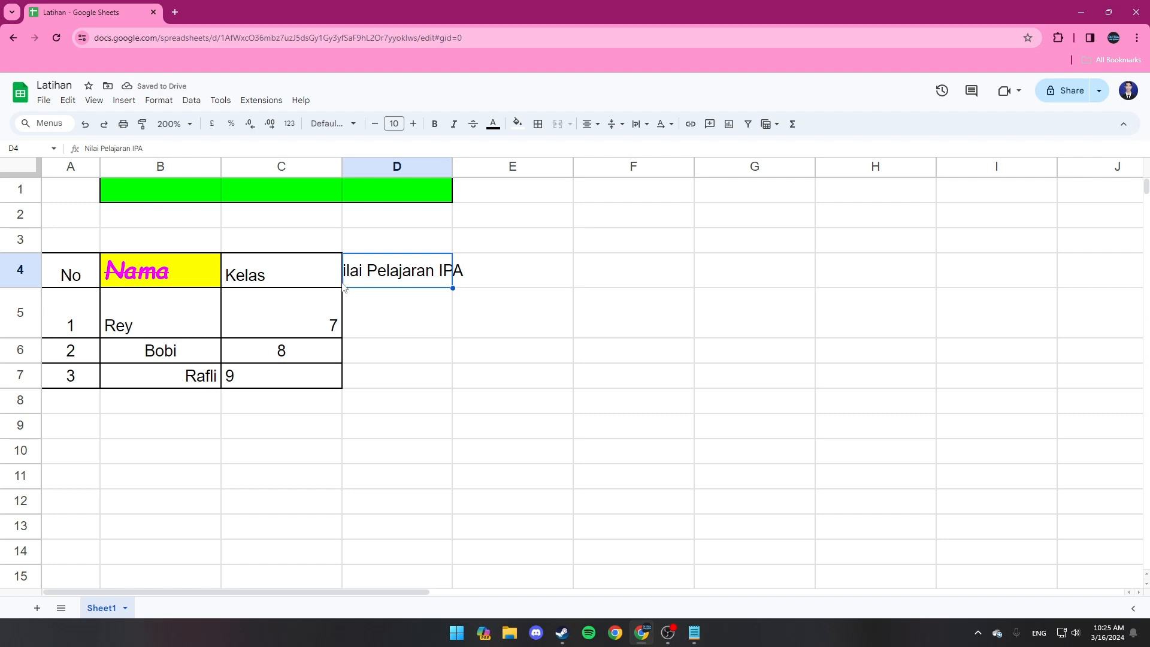
{"action": "left_click_drag", "start_coordinate": [20, 288], "coordinate": [19, 305]}
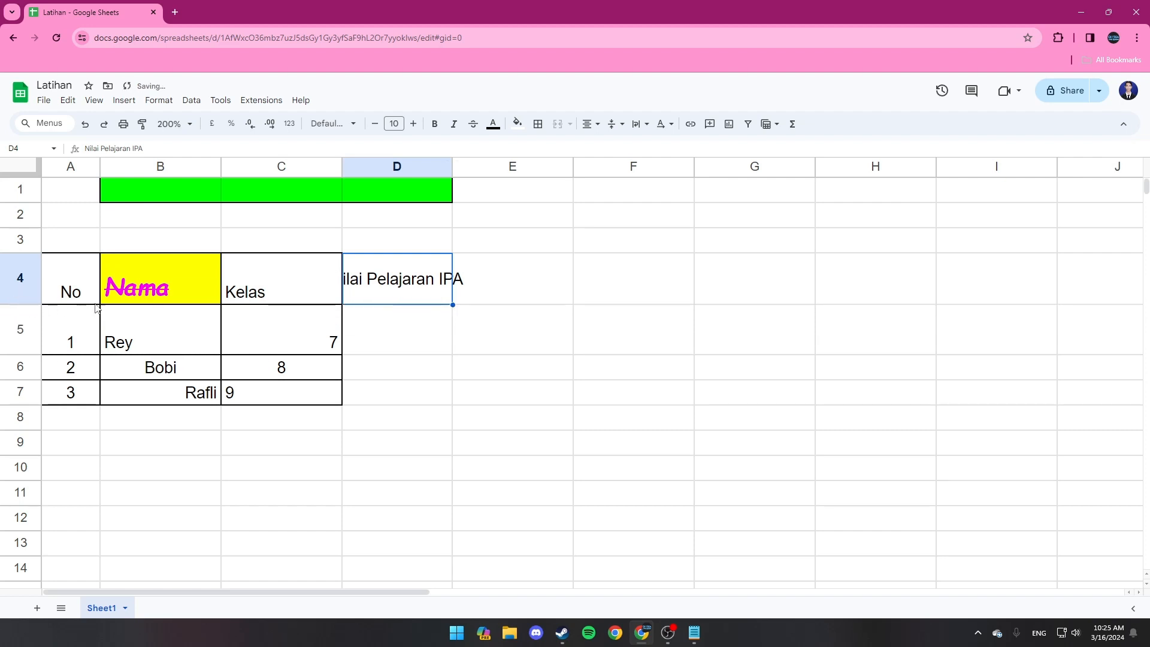
Widen column D enough for the heading in D4 to fit inside its cell on one line
{"action": "left_click", "coordinate": [456, 308]}
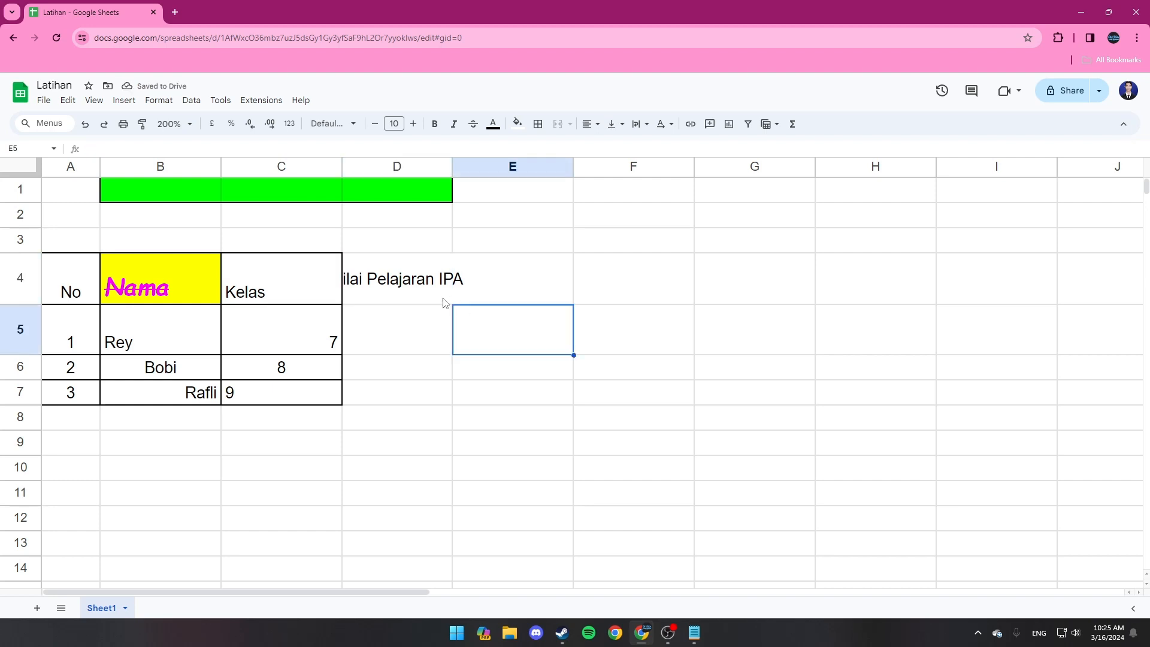
{"action": "left_click", "coordinate": [445, 302]}
{"action": "left_click_drag", "start_coordinate": [453, 167], "coordinate": [514, 168]}
Enter the scores 90, 100 and 89 in cells D5, D6 and D7
{"action": "left_click", "coordinate": [420, 351]}
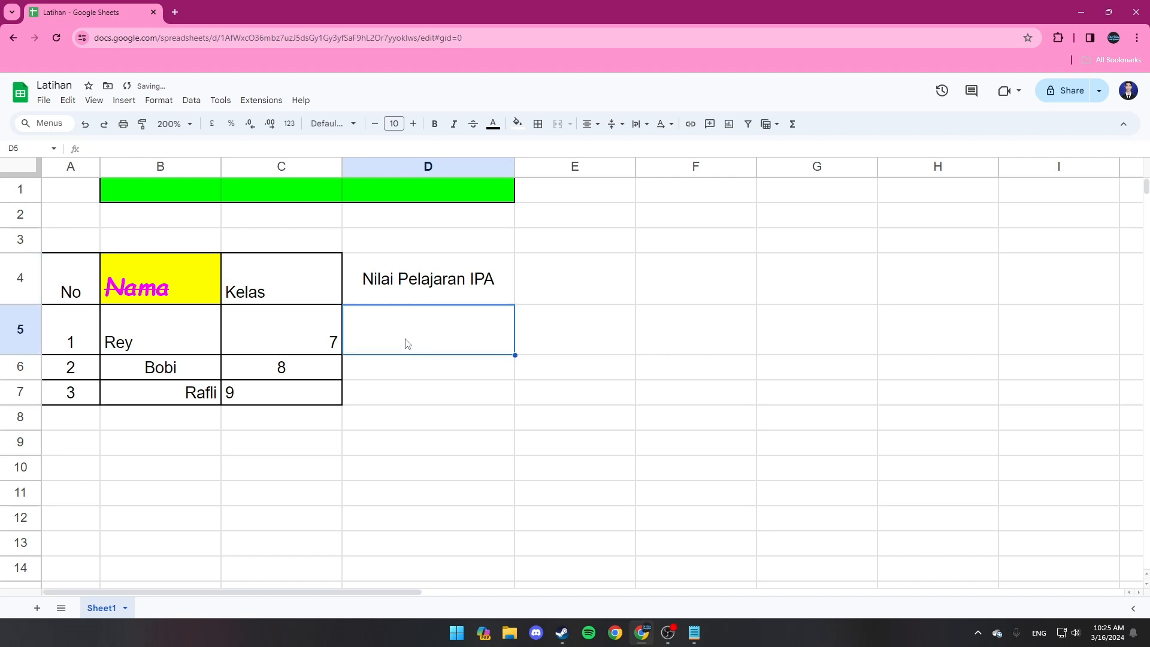
{"action": "type", "text": "90"}
{"action": "left_click", "coordinate": [416, 378]}
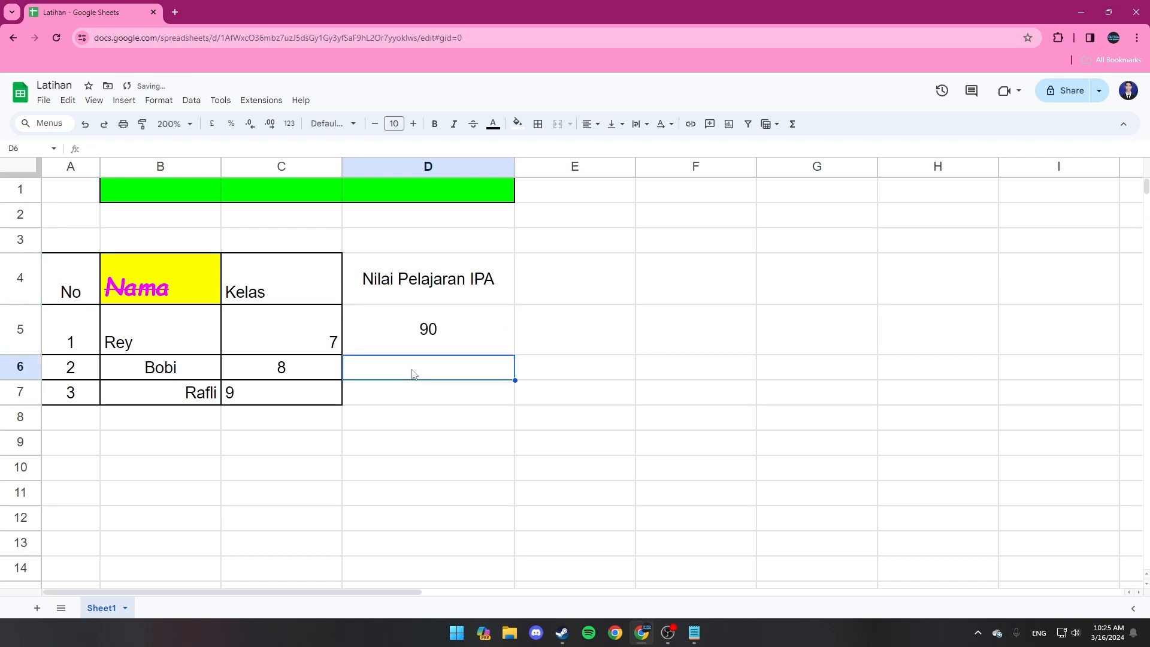
{"action": "type", "text": "100"}
{"action": "left_click", "coordinate": [456, 402]}
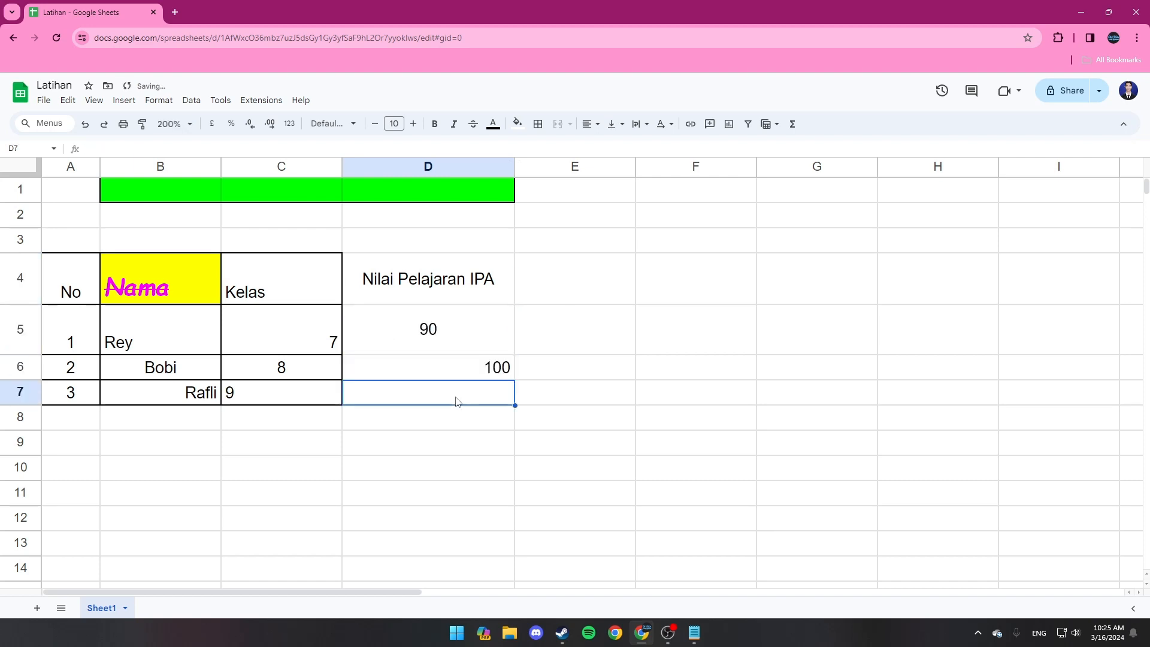
{"action": "type", "text": "89"}
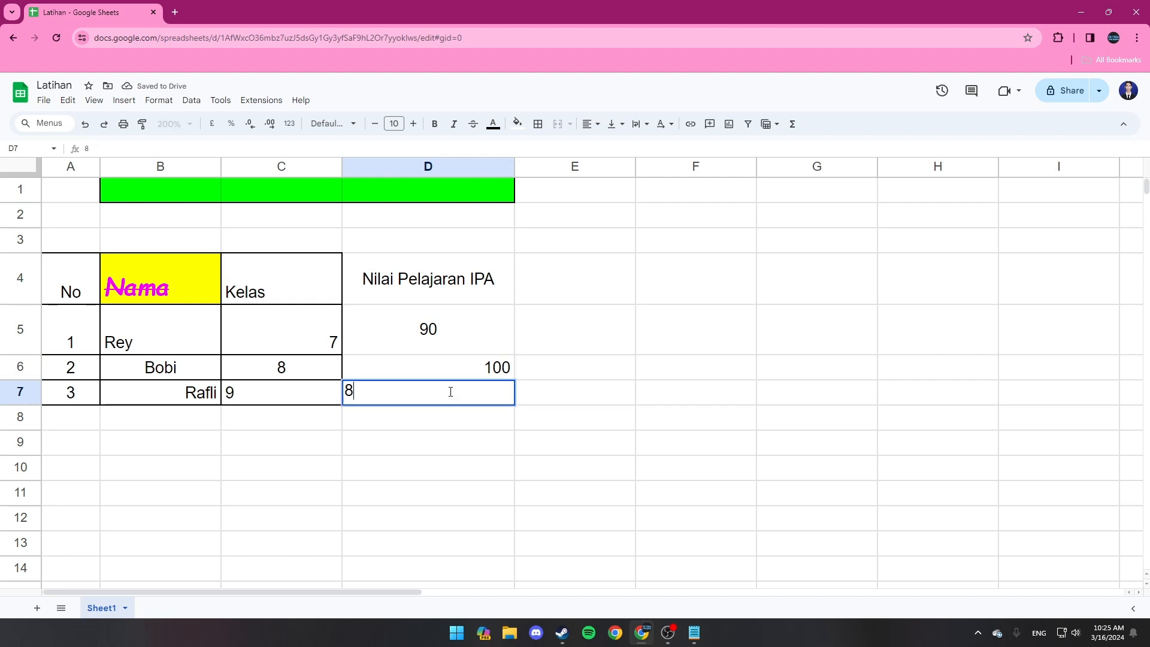
{"action": "left_click", "coordinate": [590, 324]}
Center the contents of cells D4:D7 horizontally
{"action": "left_click_drag", "start_coordinate": [451, 297], "coordinate": [441, 390]}
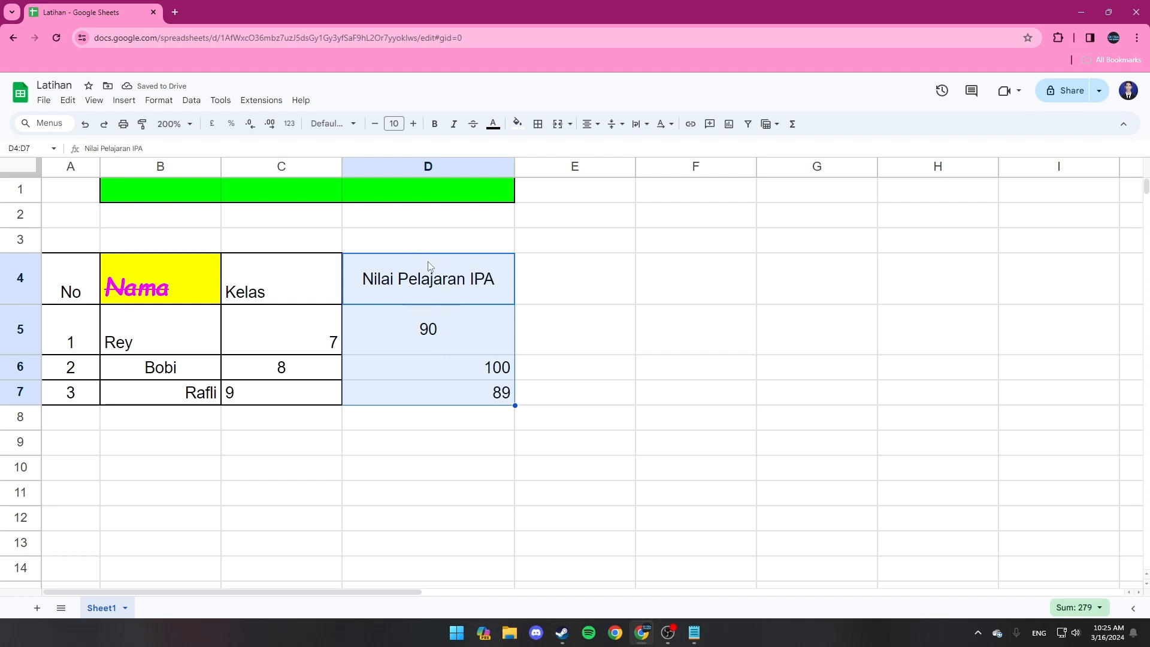
{"action": "left_click", "coordinate": [588, 124]}
{"action": "left_click", "coordinate": [613, 144]}
{"action": "left_click", "coordinate": [574, 248]}
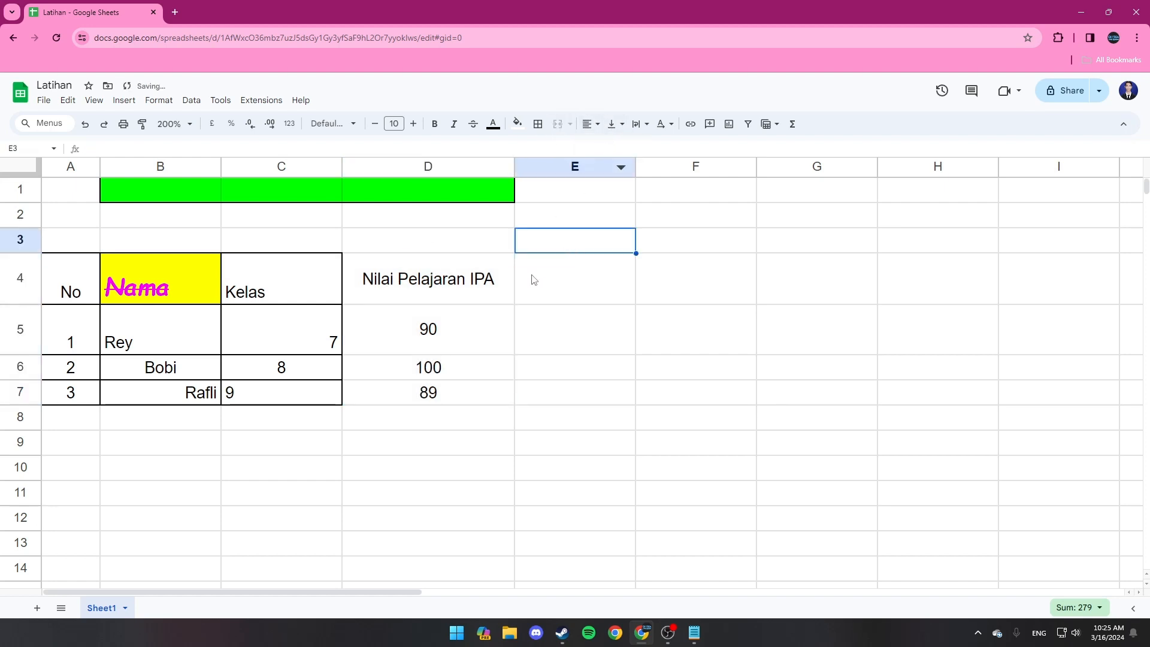
Narrow column D to less than the heading's length and set the text wrapping of D4 to Wrap
{"action": "left_click", "coordinate": [429, 290]}
{"action": "left_click_drag", "start_coordinate": [514, 167], "coordinate": [462, 184]}
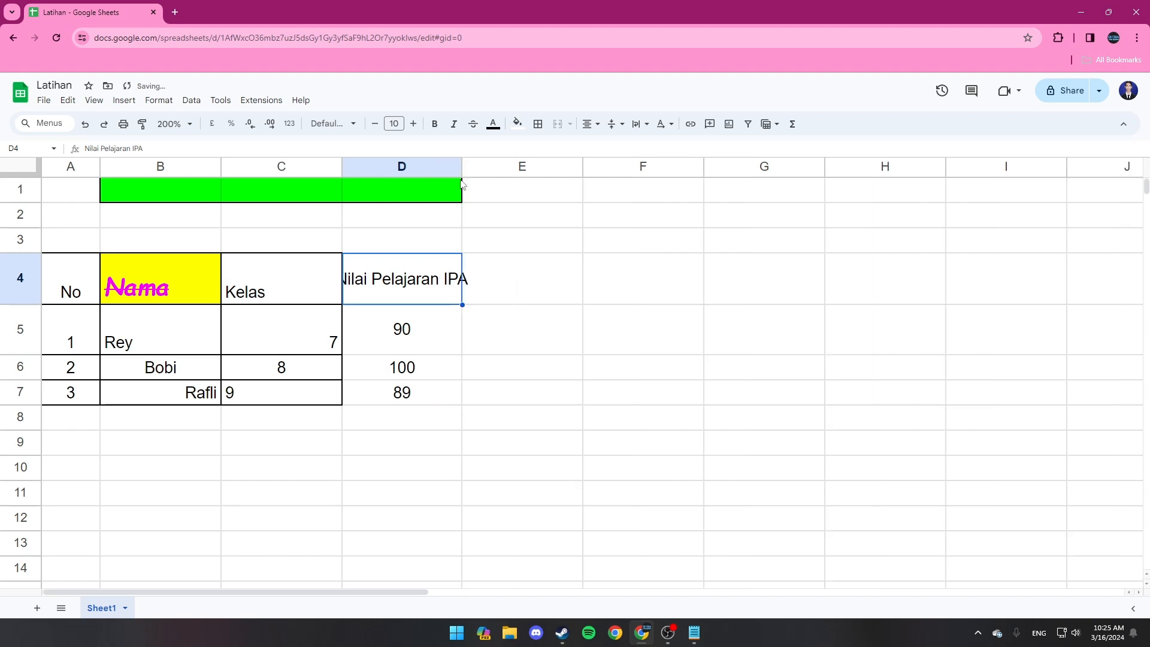
{"action": "left_click", "coordinate": [640, 123]}
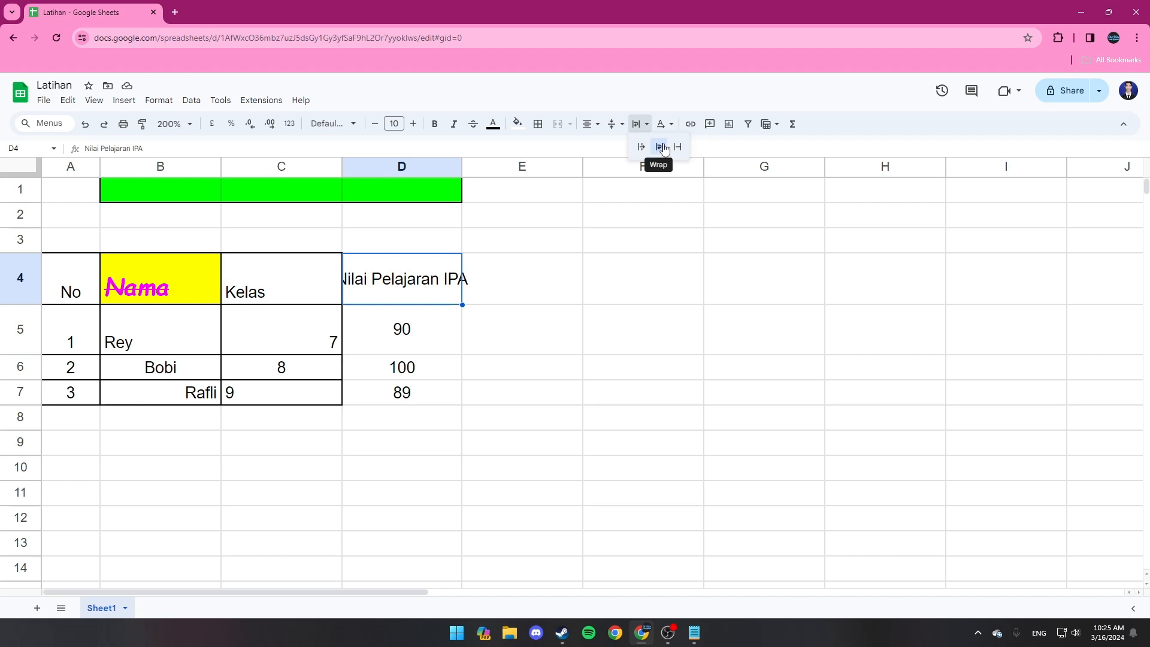
{"action": "left_click", "coordinate": [662, 148]}
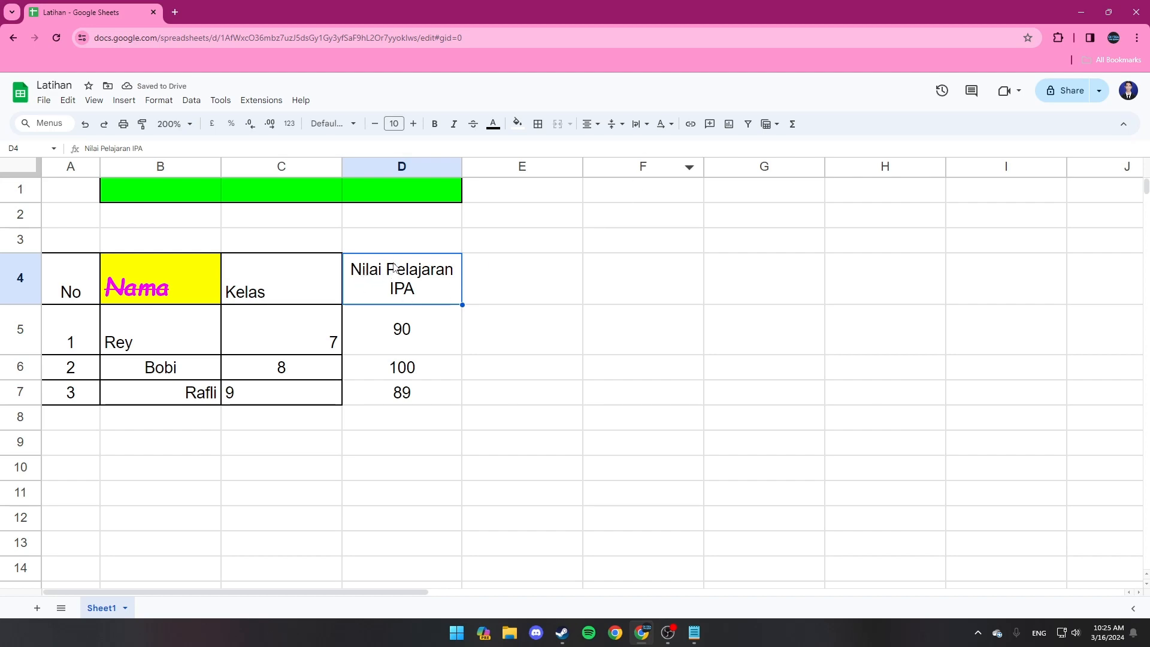
Widen column D until the wrapped D4 heading fits on one line, and narrow it again so the text wraps
{"action": "left_click", "coordinate": [694, 633]}
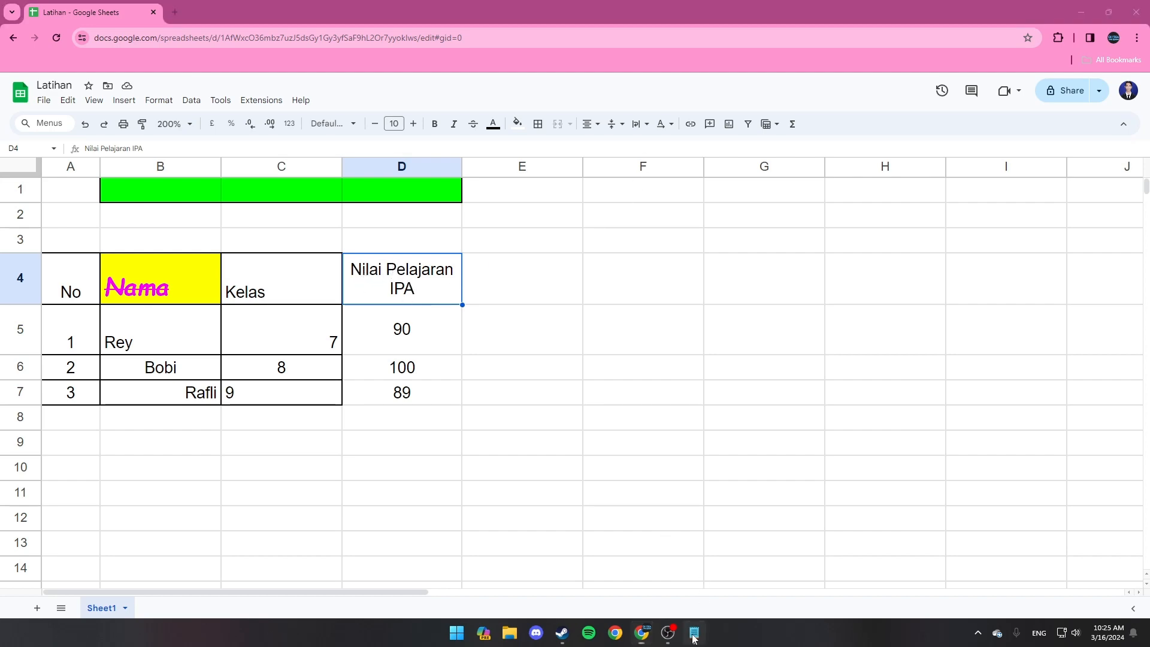
{"action": "left_click", "coordinate": [694, 635]}
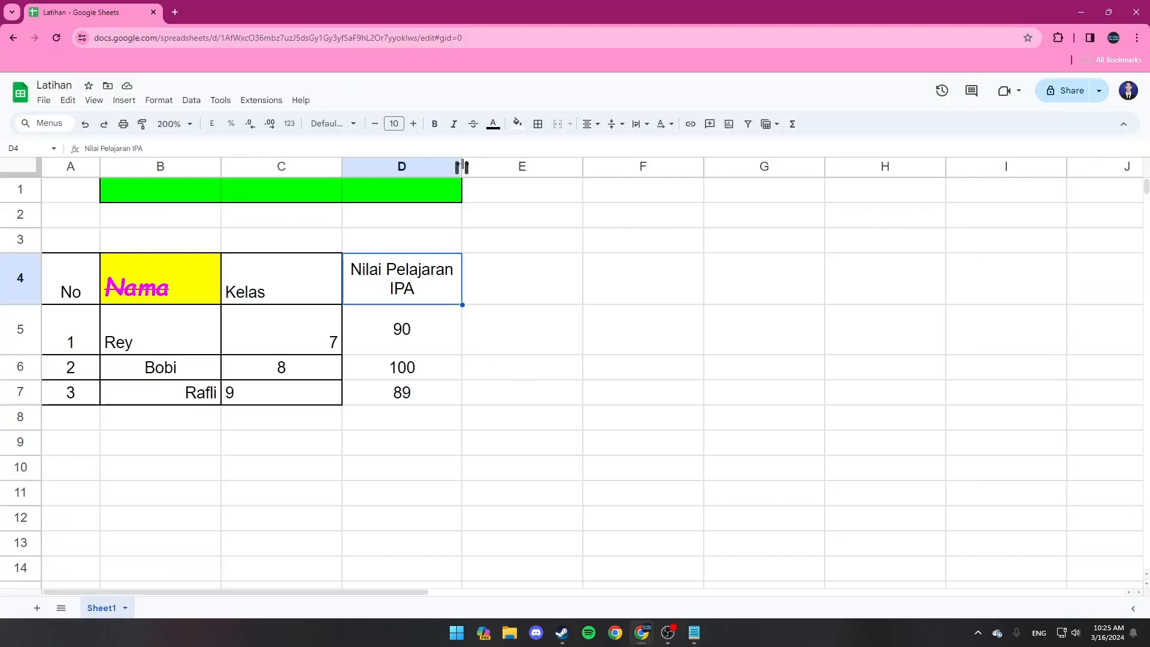
{"action": "left_click_drag", "start_coordinate": [462, 166], "coordinate": [507, 166]}
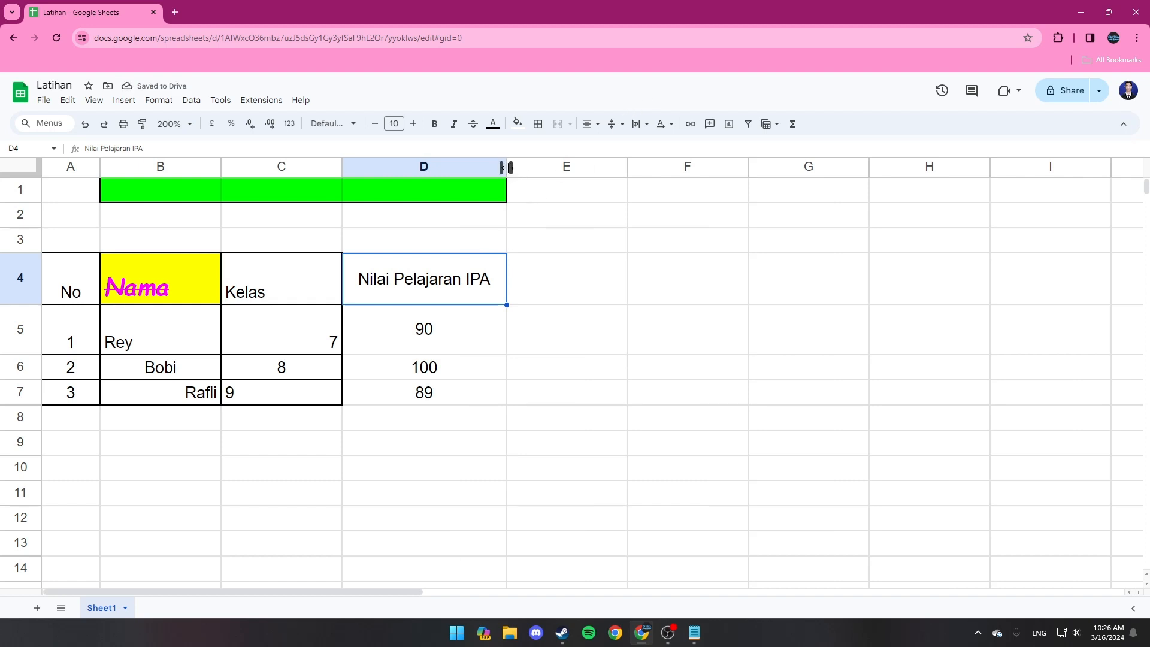
{"action": "left_click_drag", "start_coordinate": [506, 168], "coordinate": [470, 168]}
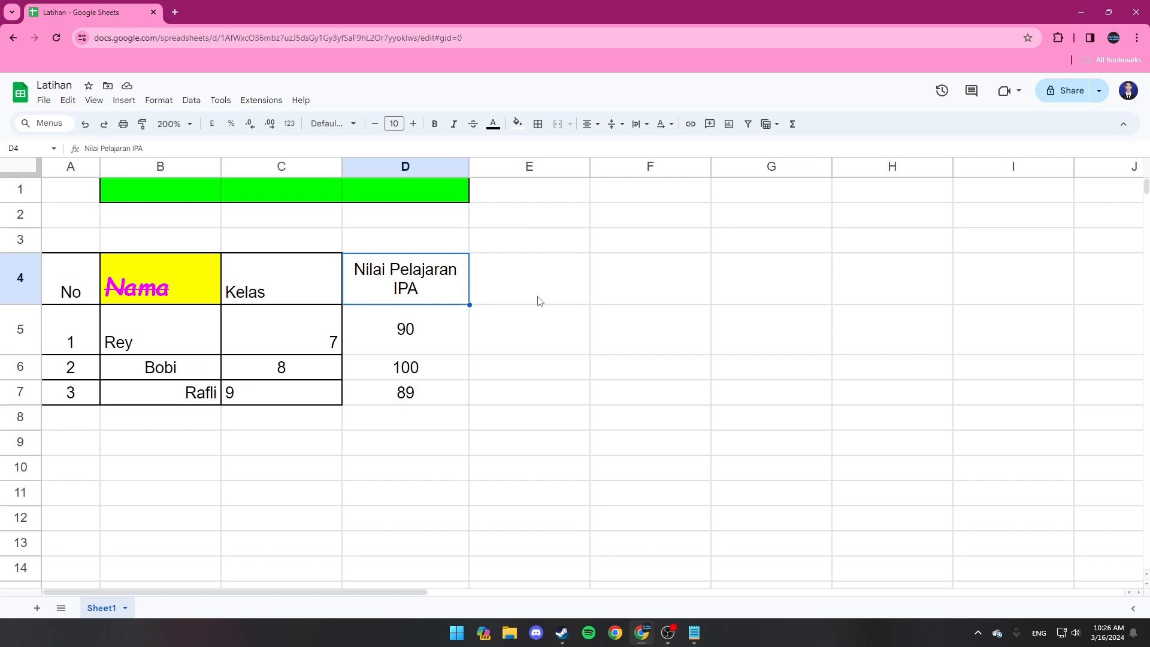
Switch to the term list in Notepad, add "13. Fungsi Excel" below the Text Wrapping entry, and return to the spreadsheet
{"action": "left_click", "coordinate": [155, 198]}
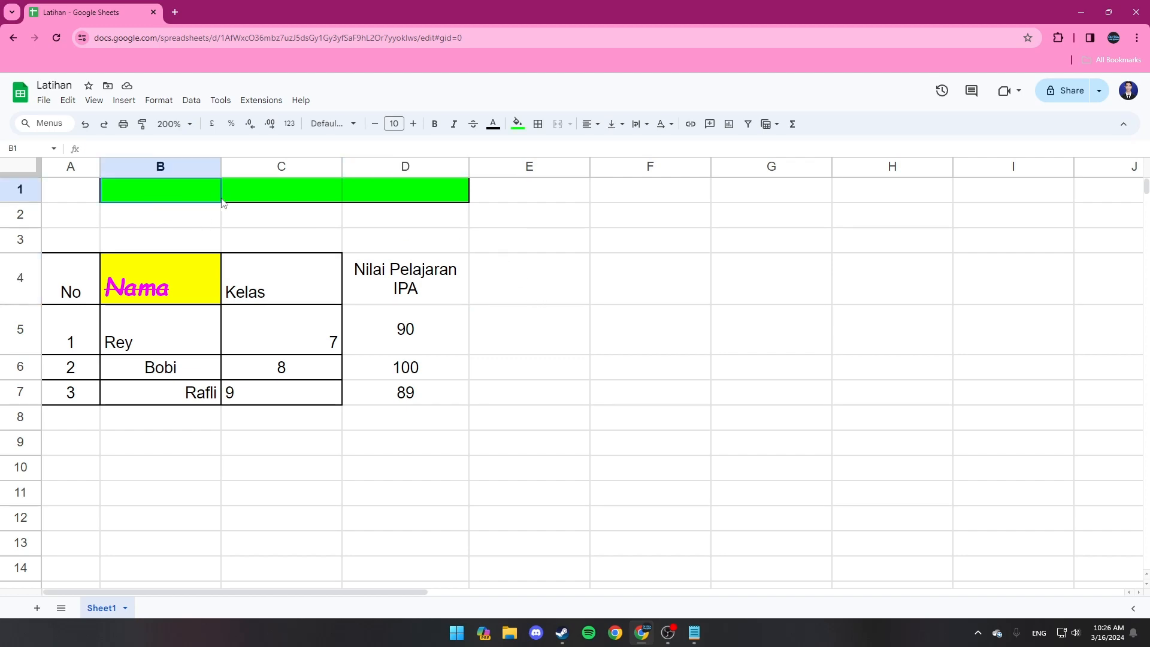
{"action": "left_click", "coordinate": [695, 633]}
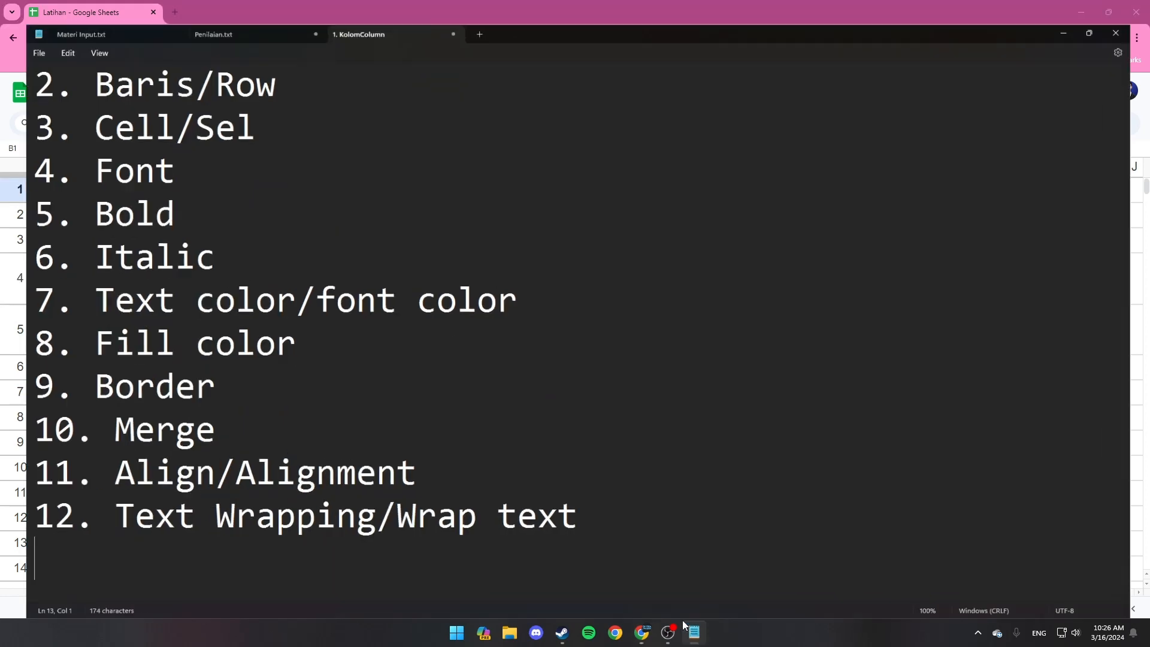
{"action": "scroll", "coordinate": [243, 439], "scroll_direction": "up", "scroll_amount": 1}
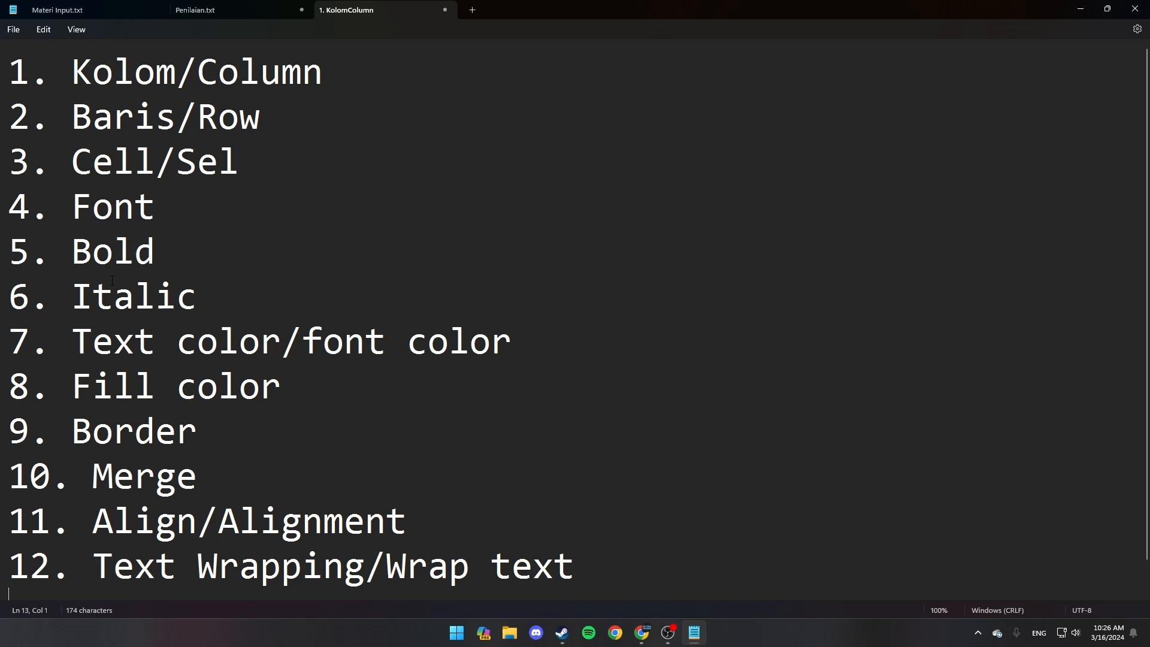
{"action": "scroll", "coordinate": [216, 300], "scroll_direction": "down", "scroll_amount": 1}
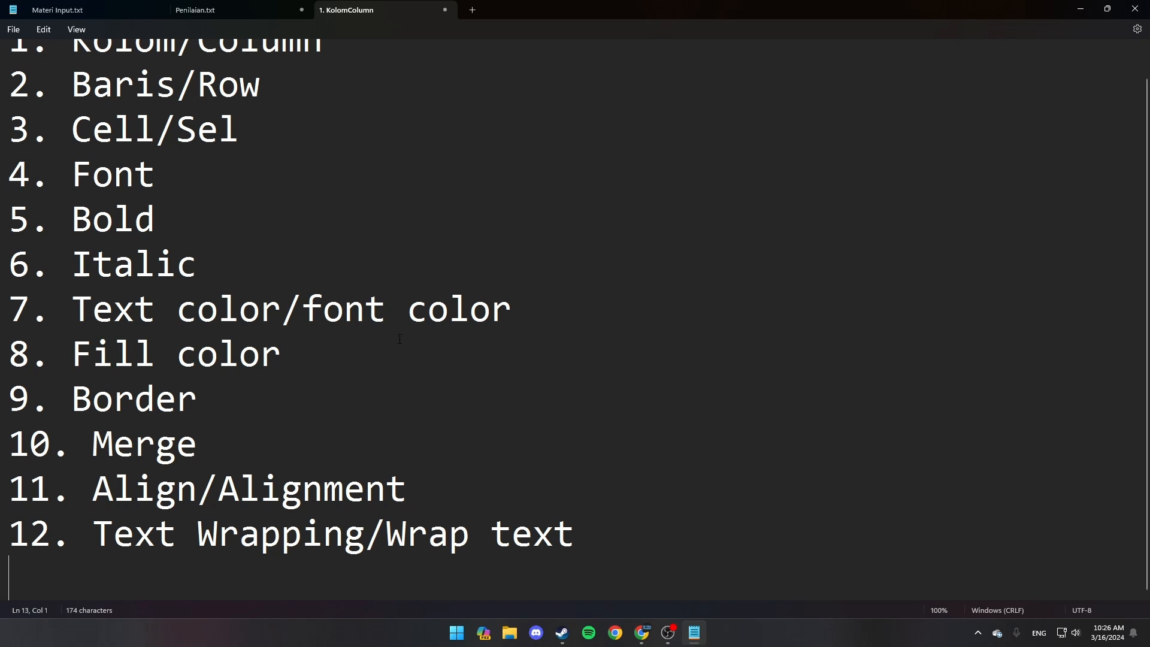
{"action": "type", "text": "13. Fungsi "}
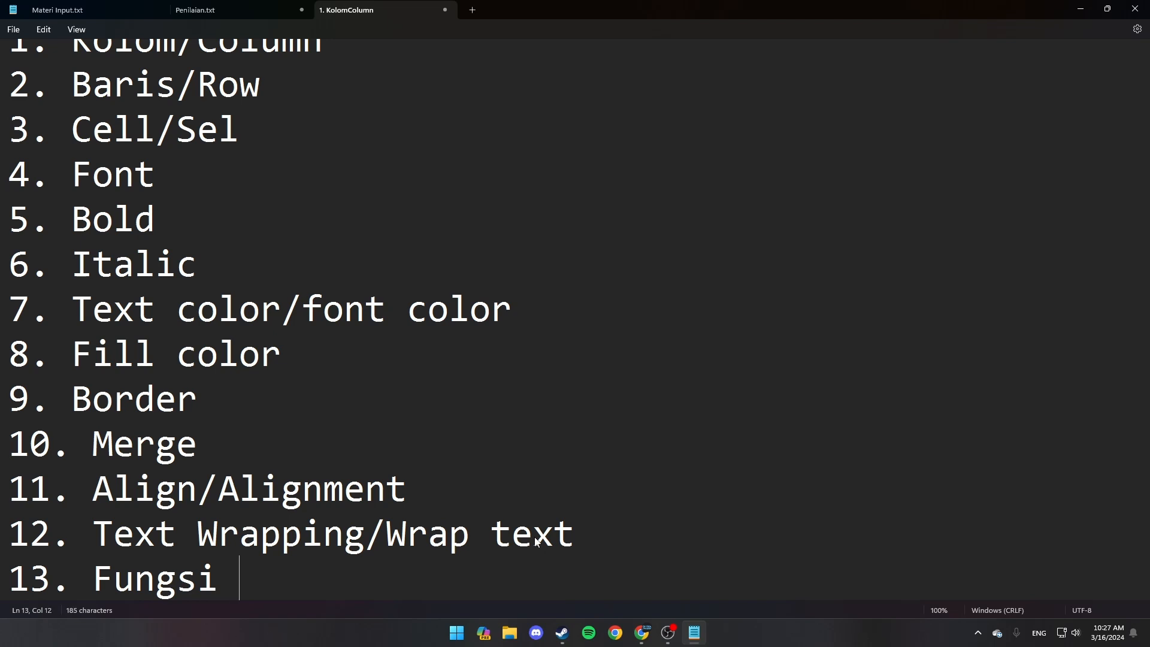
{"action": "type", "text": "Excel"}
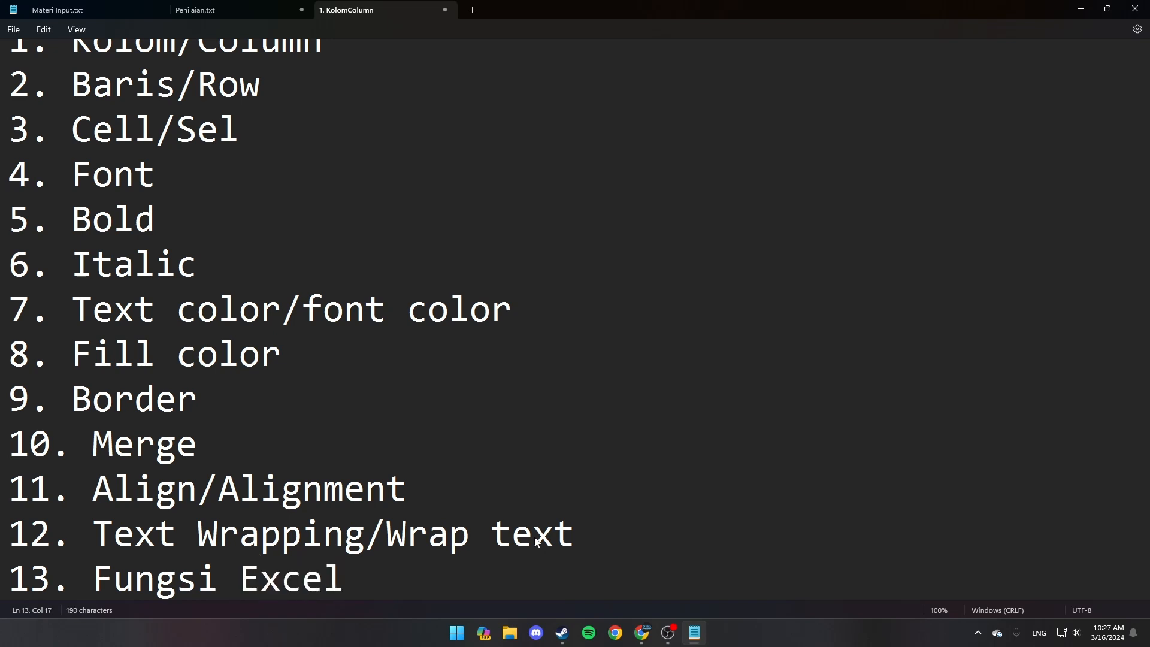
{"action": "left_click", "coordinate": [676, 505]}
{"action": "left_click", "coordinate": [658, 552]}
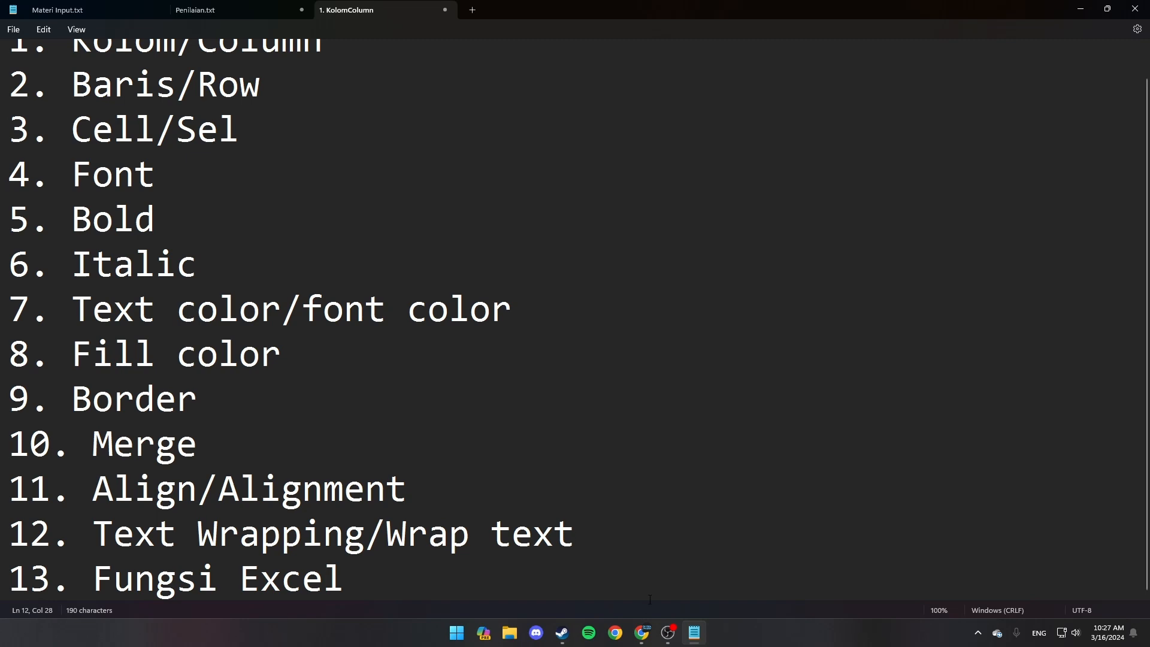
{"action": "key", "text": "Down"}
{"action": "left_click", "coordinate": [1081, 8]}
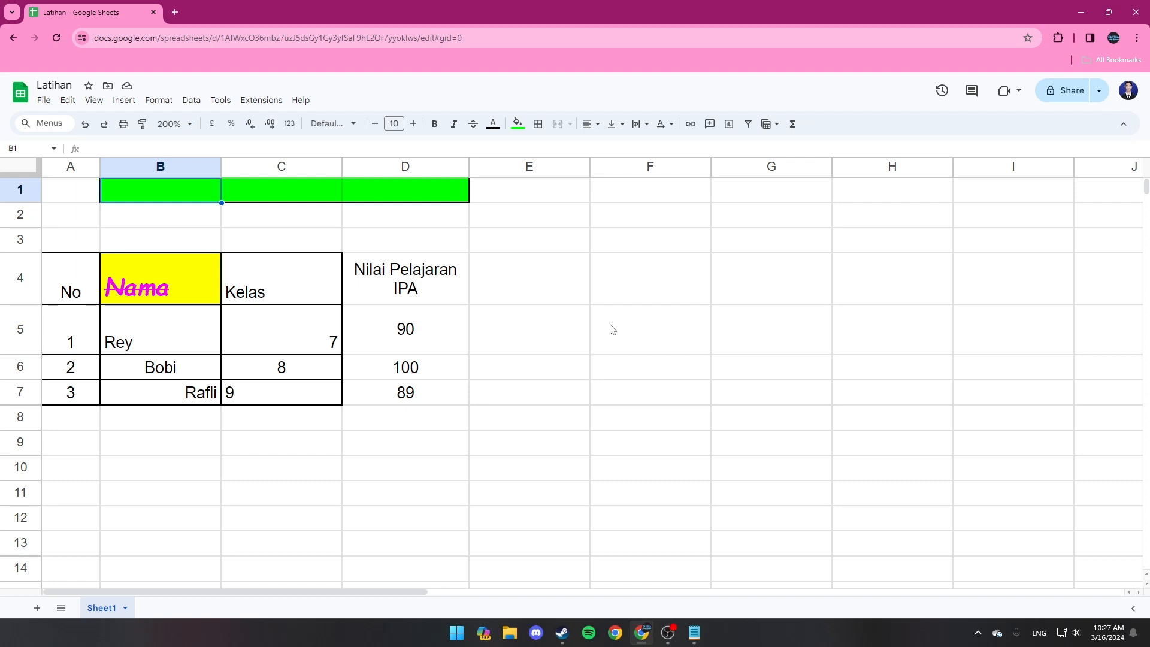
{"action": "left_click", "coordinate": [669, 633]}
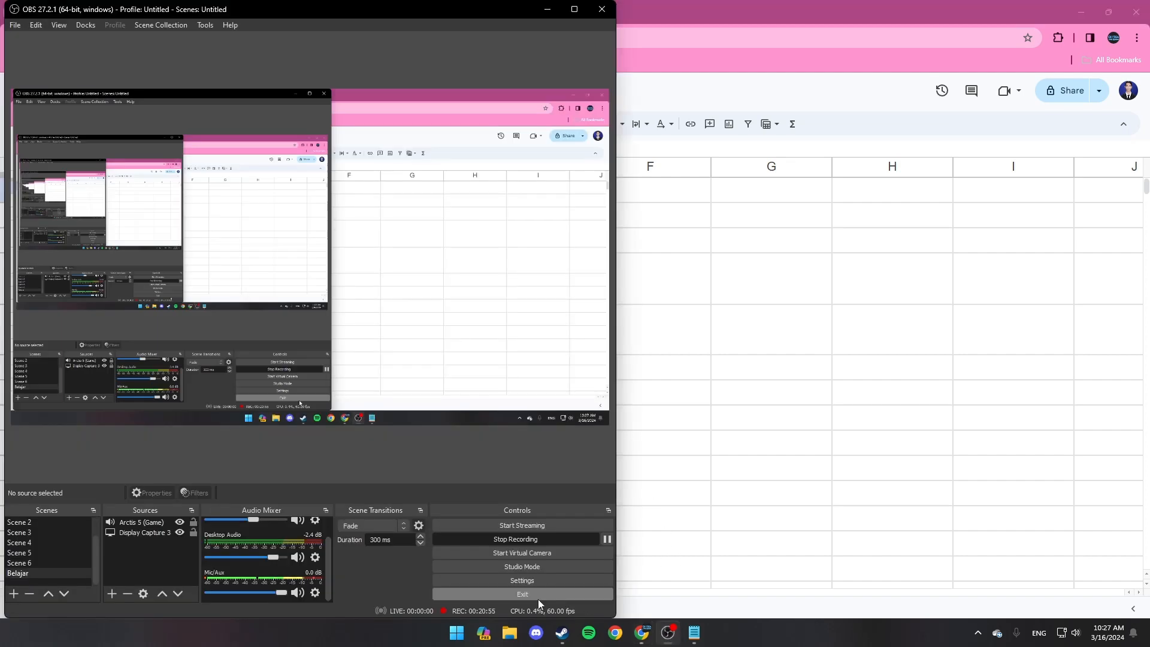